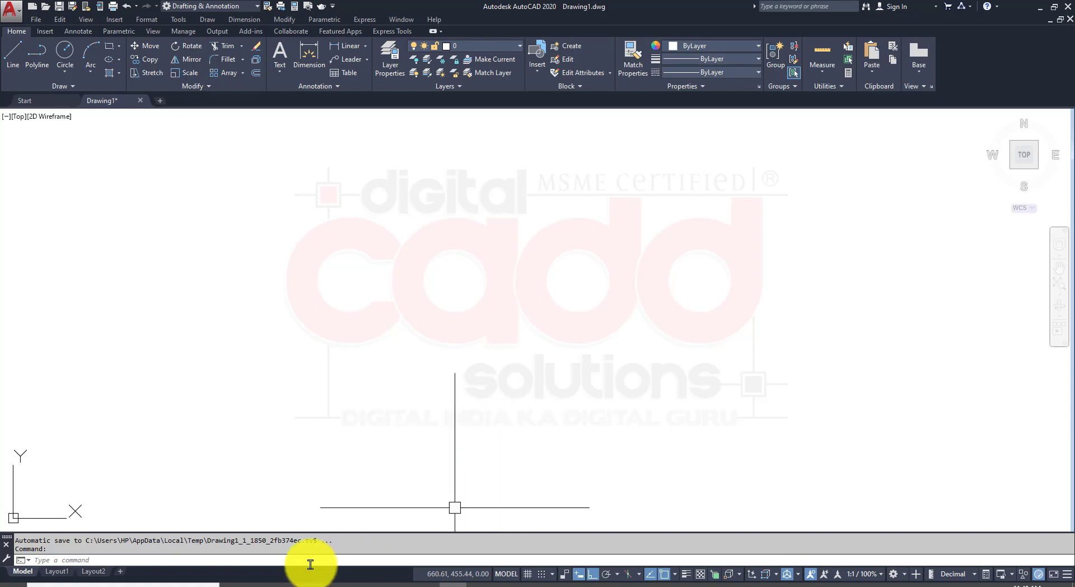
# Switch to the assignments PDF and examine the toleranced hole diameter callouts in the EX: 65 drawing
pyautogui.click(283, 571)
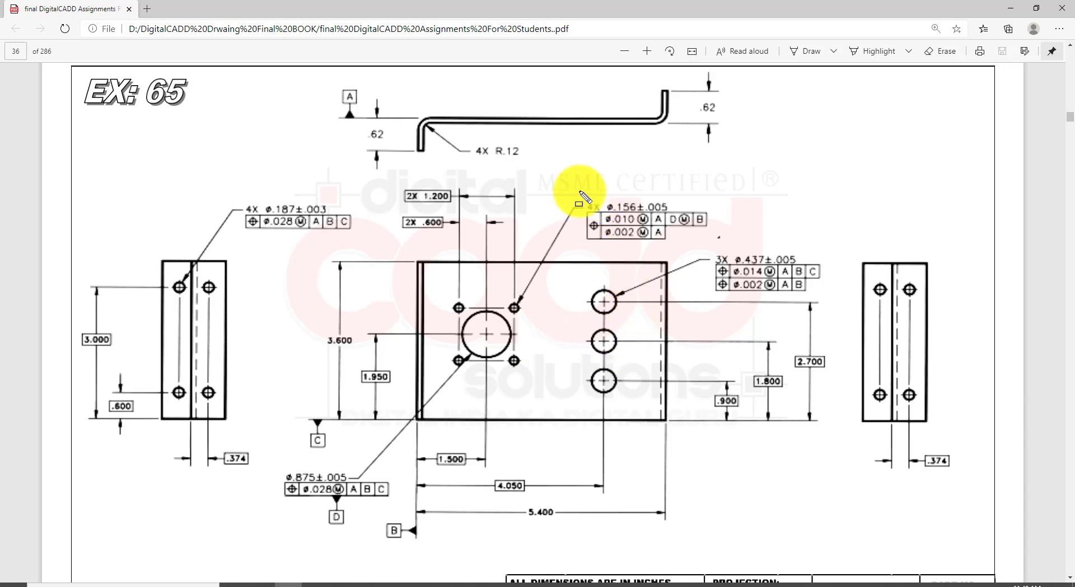
pyautogui.moveTo(574, 189)
pyautogui.mouseDown()
pyautogui.moveTo(613, 219)
pyautogui.moveTo(838, 302)
pyautogui.mouseUp()
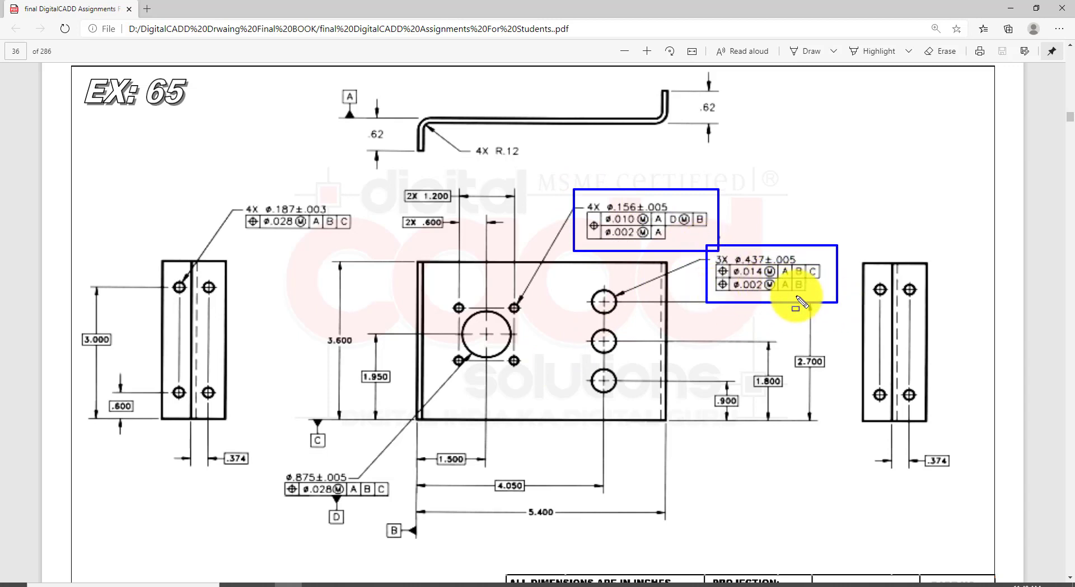
pyautogui.moveTo(272, 467)
pyautogui.mouseDown()
pyautogui.moveTo(417, 528)
pyautogui.moveTo(405, 534)
pyautogui.mouseUp()
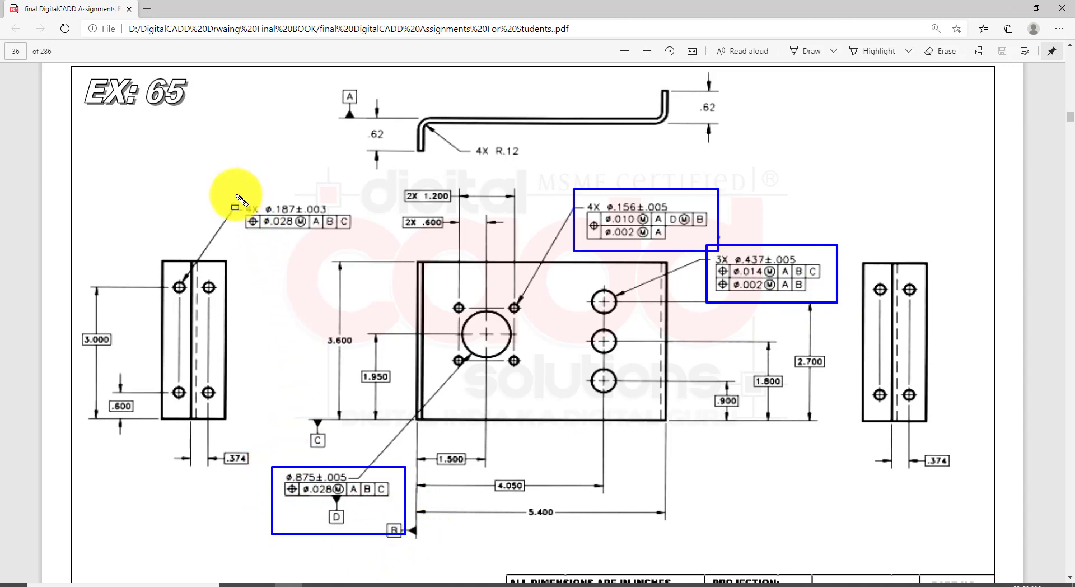
pyautogui.moveTo(234, 192); pyautogui.dragTo(377, 246)
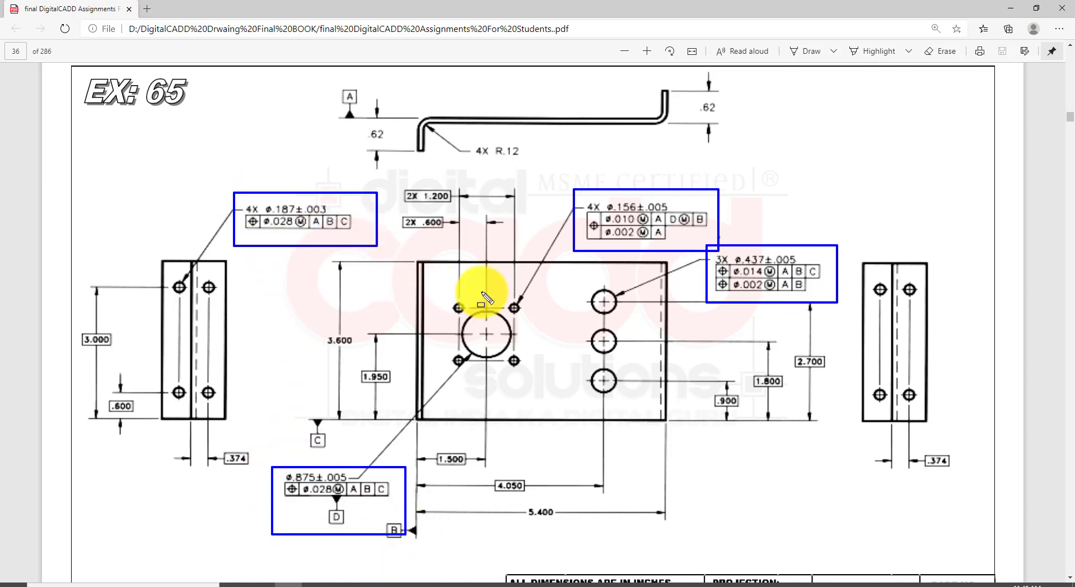
# Browse the neighbouring exercises and examine the limit and plus/minus toleranced diameters on the page 37 cylinder section view
pyautogui.scroll(15, 487, 320)
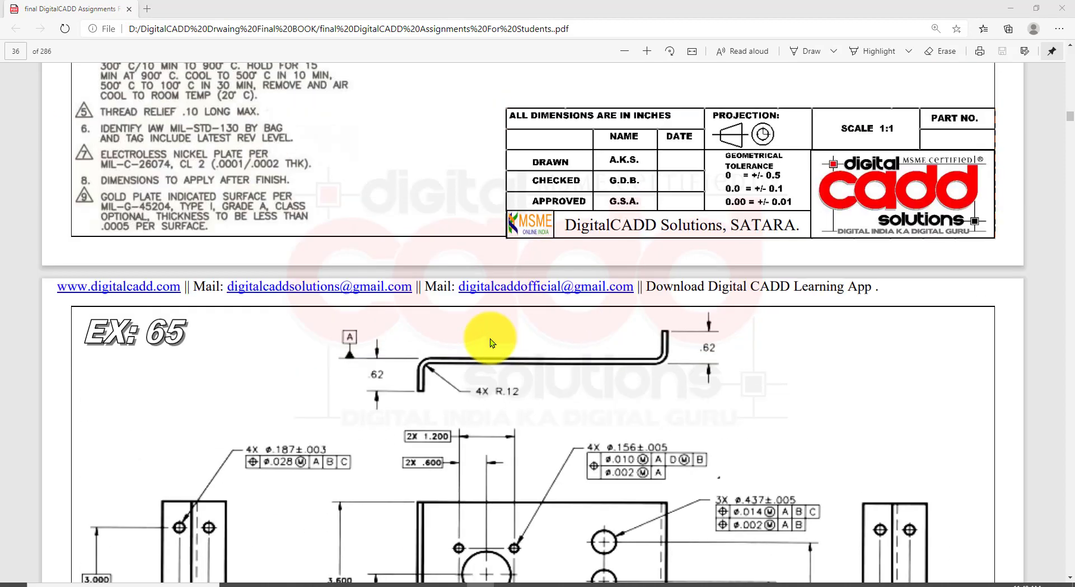
pyautogui.scroll(9, 493, 340)
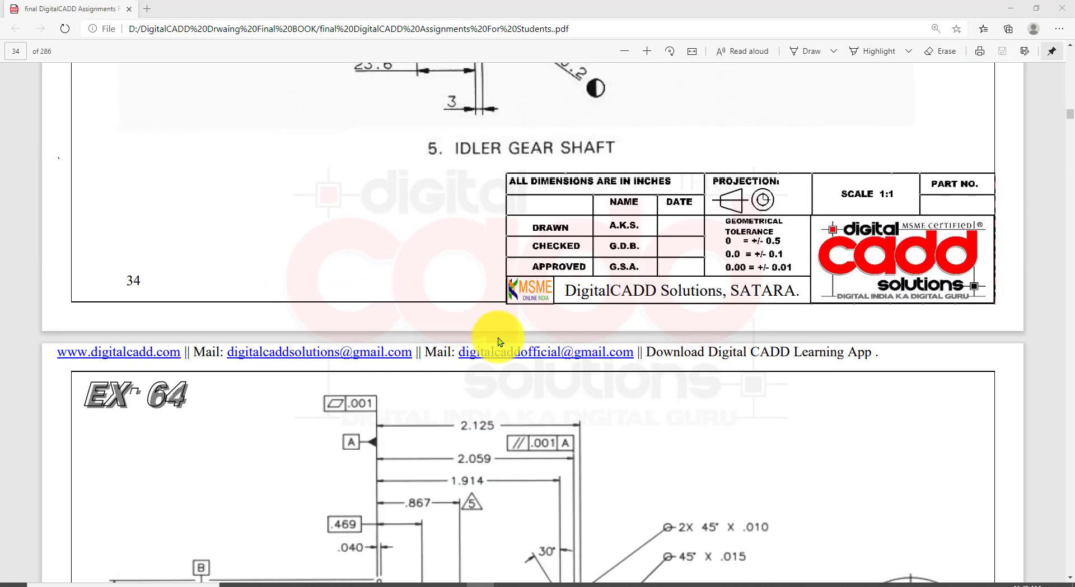
pyautogui.scroll(10, 320, 424)
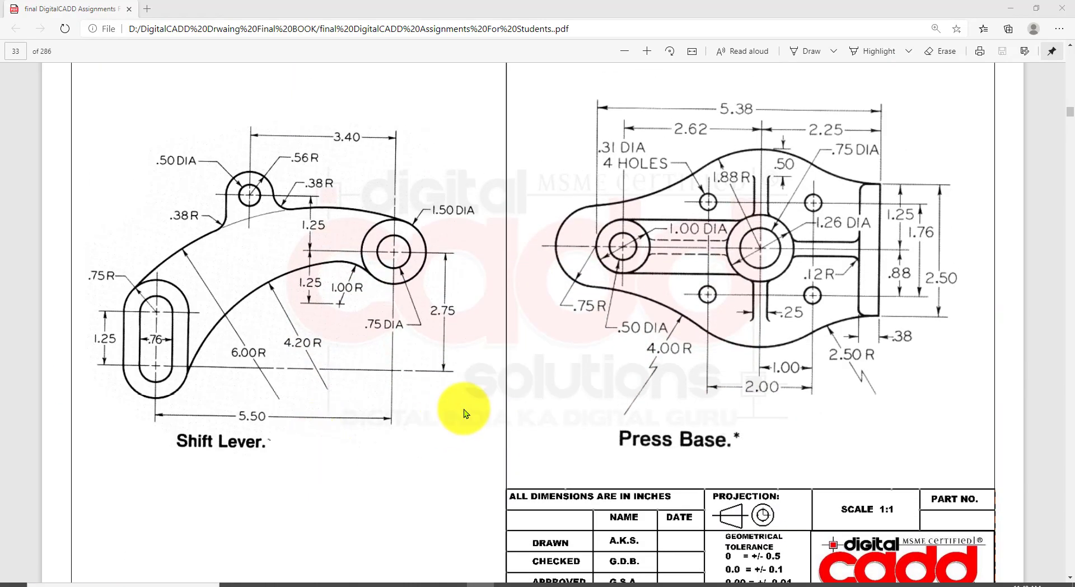
pyautogui.scroll(-10, 492, 414)
pyautogui.scroll(-20, 532, 418)
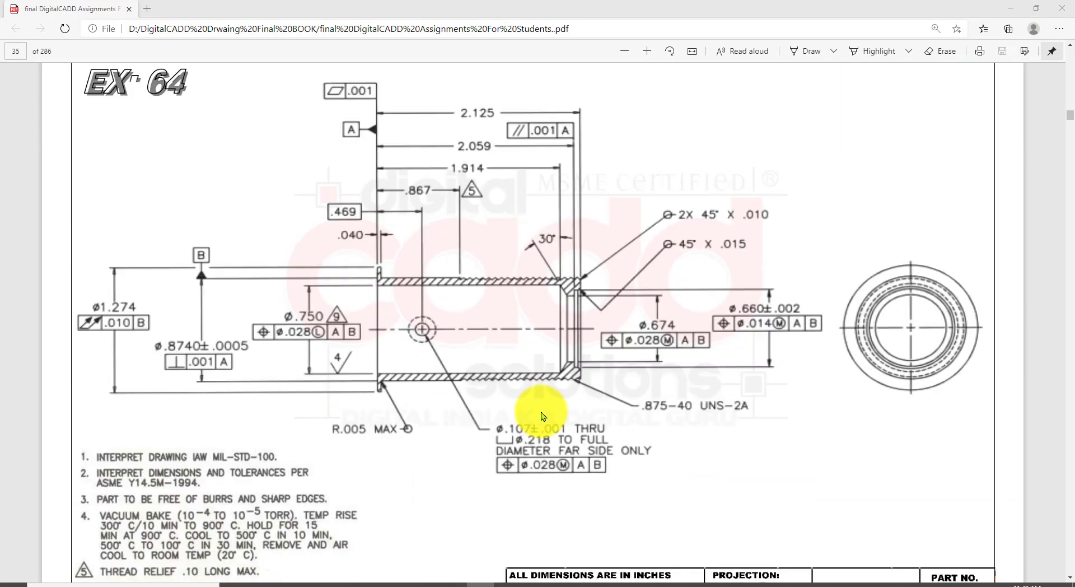
pyautogui.scroll(-6, 552, 418)
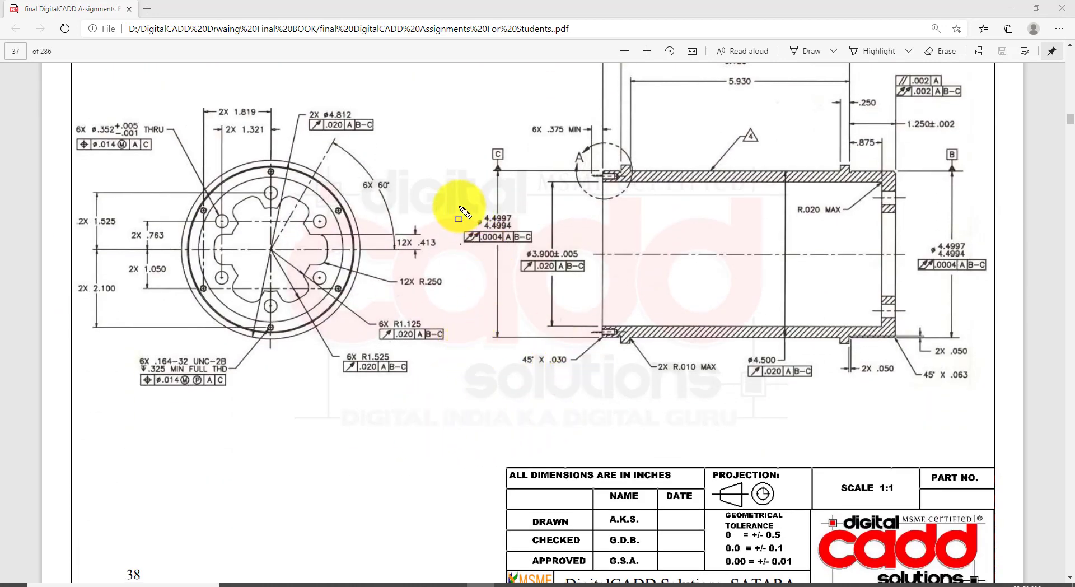
pyautogui.moveTo(485, 213); pyautogui.dragTo(521, 231)
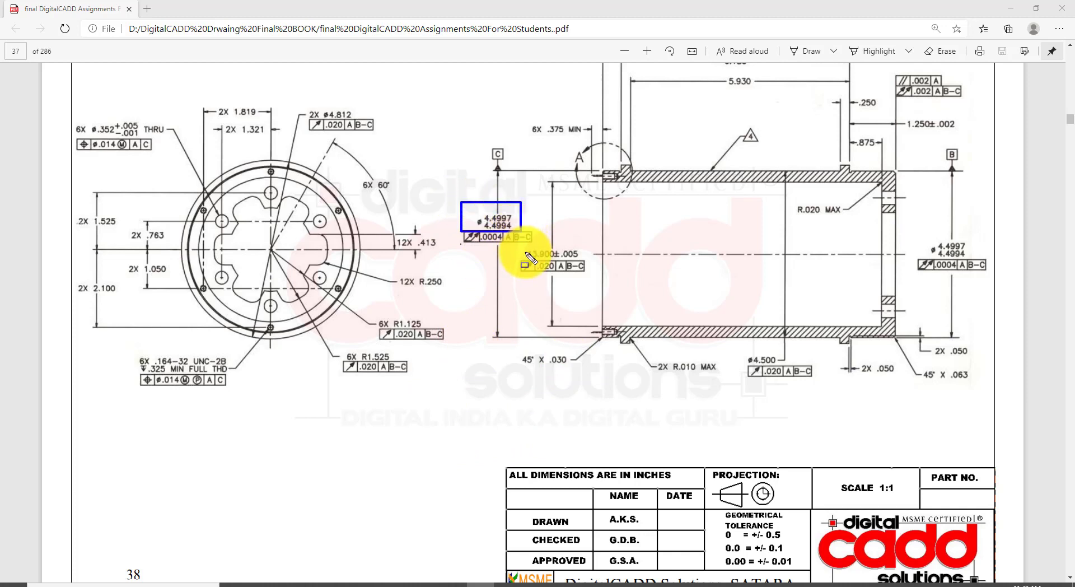
pyautogui.moveTo(523, 243); pyautogui.dragTo(583, 262)
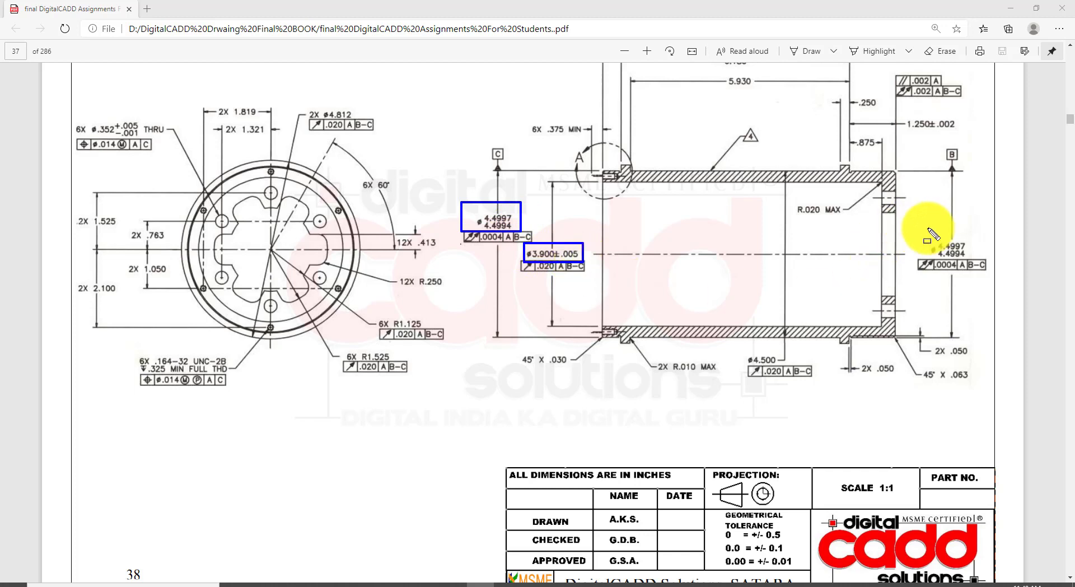
pyautogui.moveTo(923, 228); pyautogui.dragTo(977, 259)
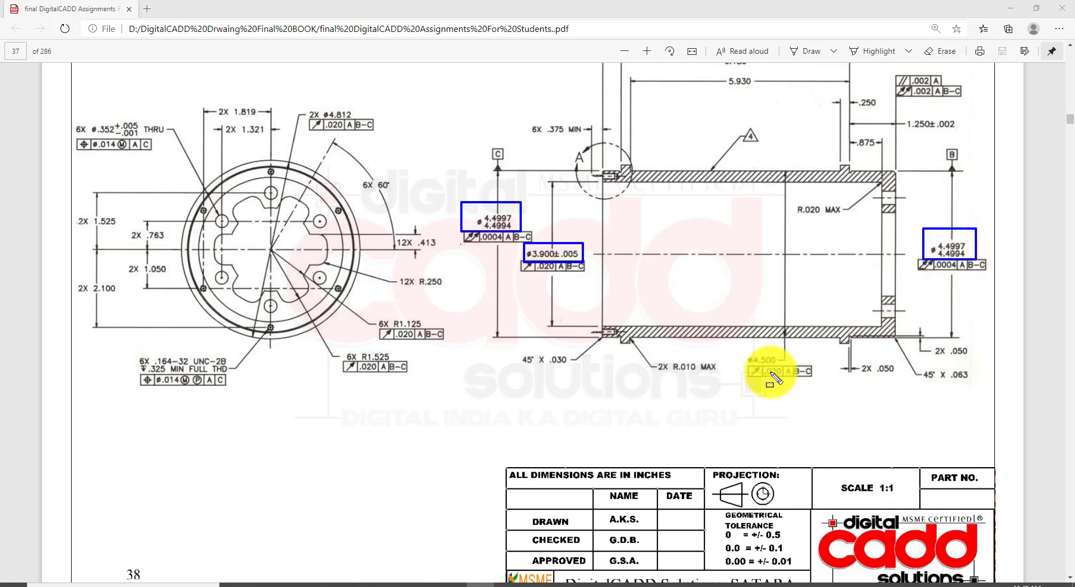
pyautogui.press('Escape')
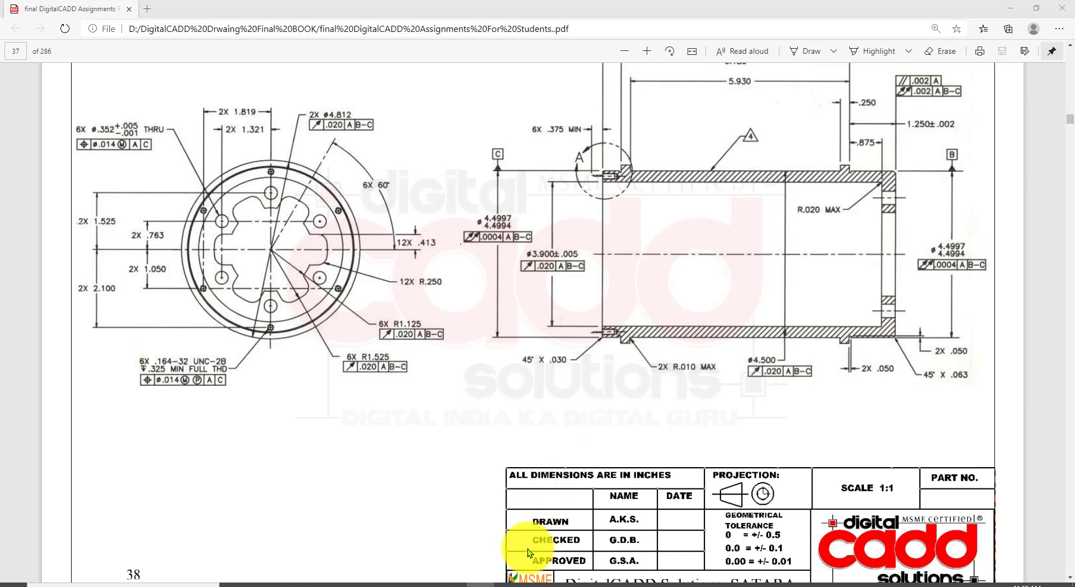
# Switch back to AutoCAD and open the BUSH TYPE FLEXIBLE COUPLING drawing from the Documents folder
pyautogui.click(451, 584)
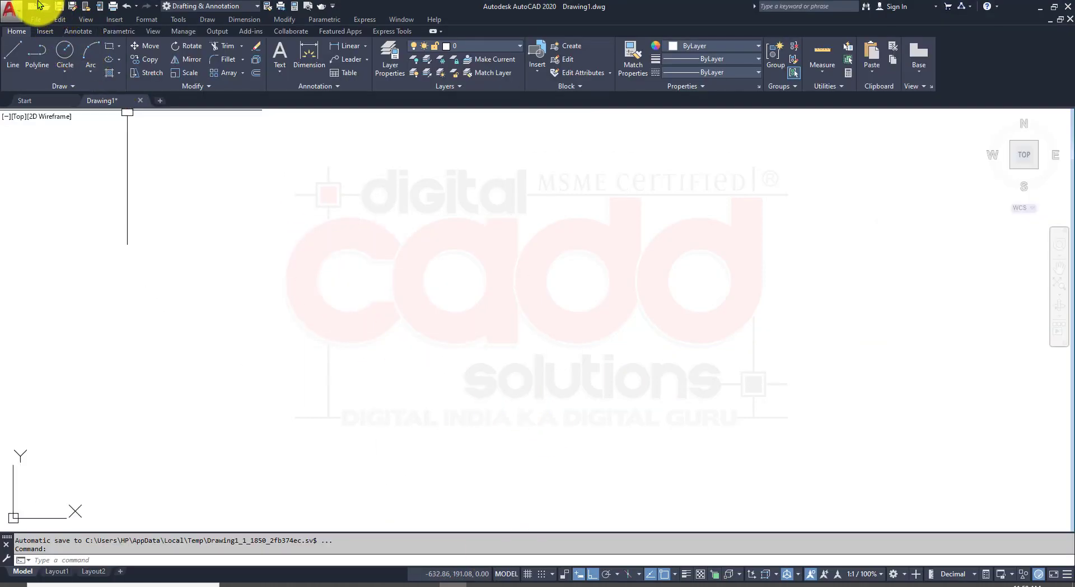
pyautogui.hotkey('ctrl', 'o')
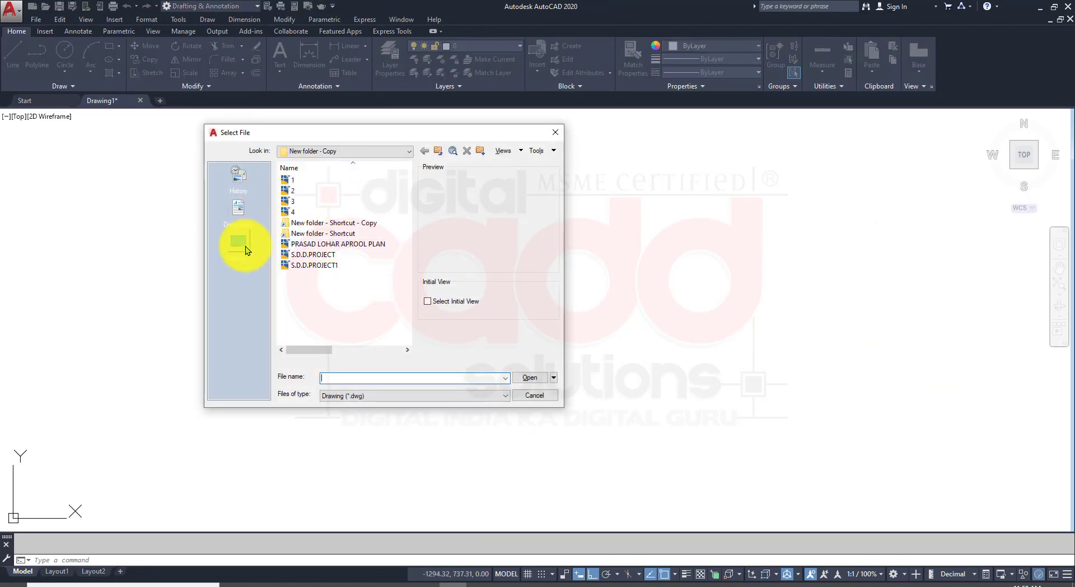
pyautogui.click(241, 215)
pyautogui.click(307, 246)
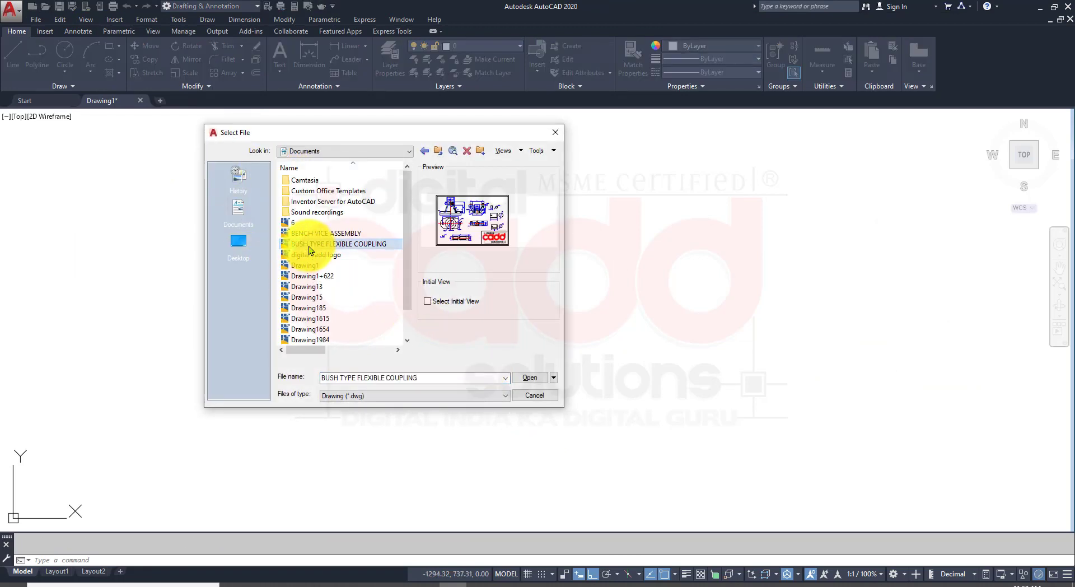
pyautogui.click(527, 377)
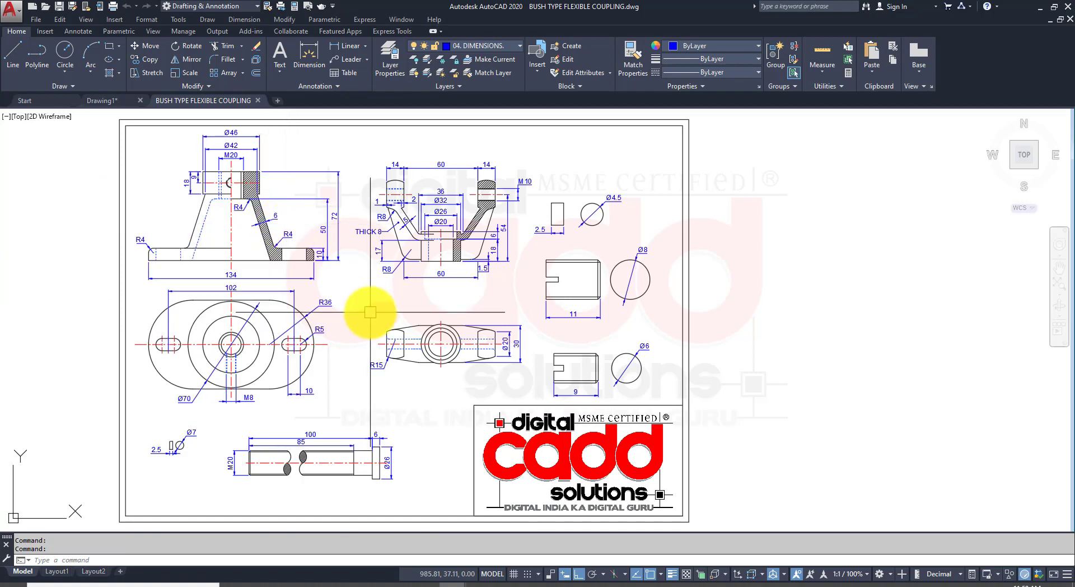
# Select the 240 overall length dimension and display the Tolerances section of its properties
pyautogui.moveTo(364, 308)
pyautogui.mouseDown(button='middle')
pyautogui.moveTo(530, 343)
pyautogui.moveTo(366, 295)
pyautogui.moveTo(3, 362)
pyautogui.mouseUp(button='middle')
pyautogui.scroll(-4, 368, 293)
pyautogui.scroll(6, 630, 335)
pyautogui.moveTo(621, 475)
pyautogui.mouseDown(button='middle')
pyautogui.moveTo(464, 391)
pyautogui.moveTo(485, 408)
pyautogui.moveTo(517, 410)
pyautogui.mouseUp(button='middle')
pyautogui.scroll(3, 487, 393)
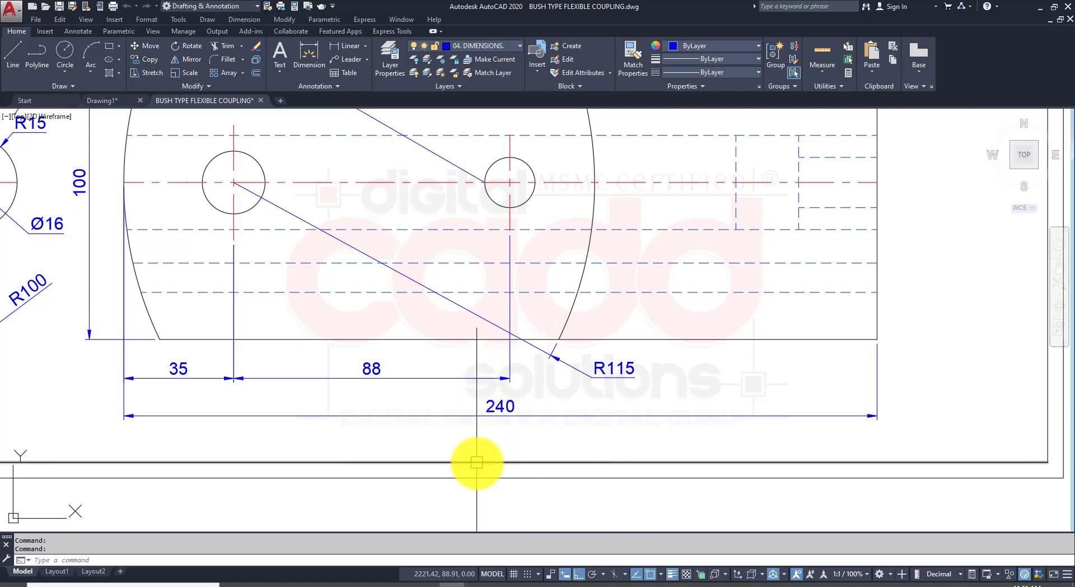
pyautogui.doubleClick(490, 404)
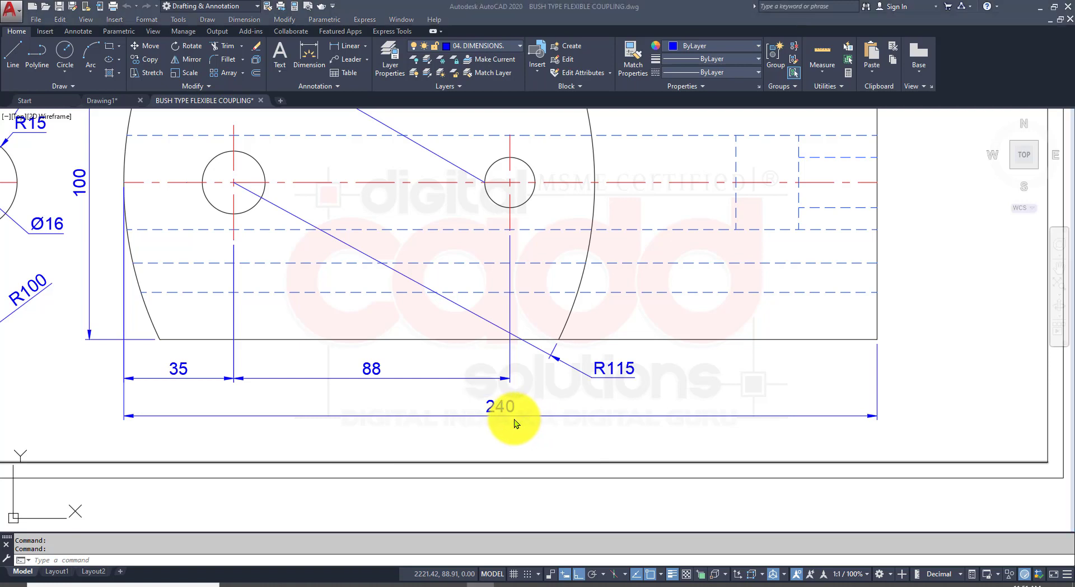
pyautogui.click(493, 425)
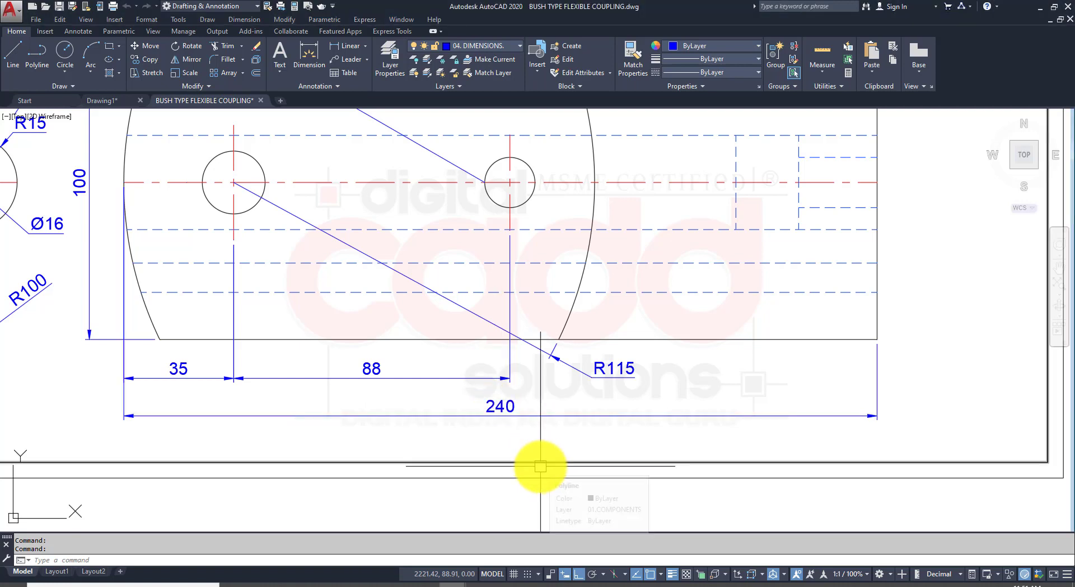
pyautogui.click(511, 406)
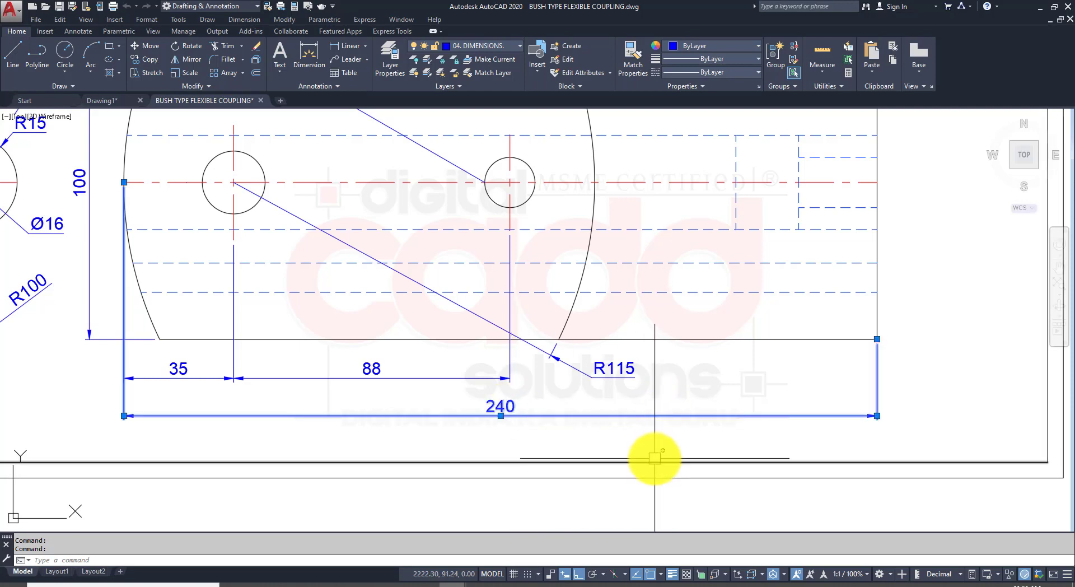
pyautogui.hotkey('ctrl', '1')
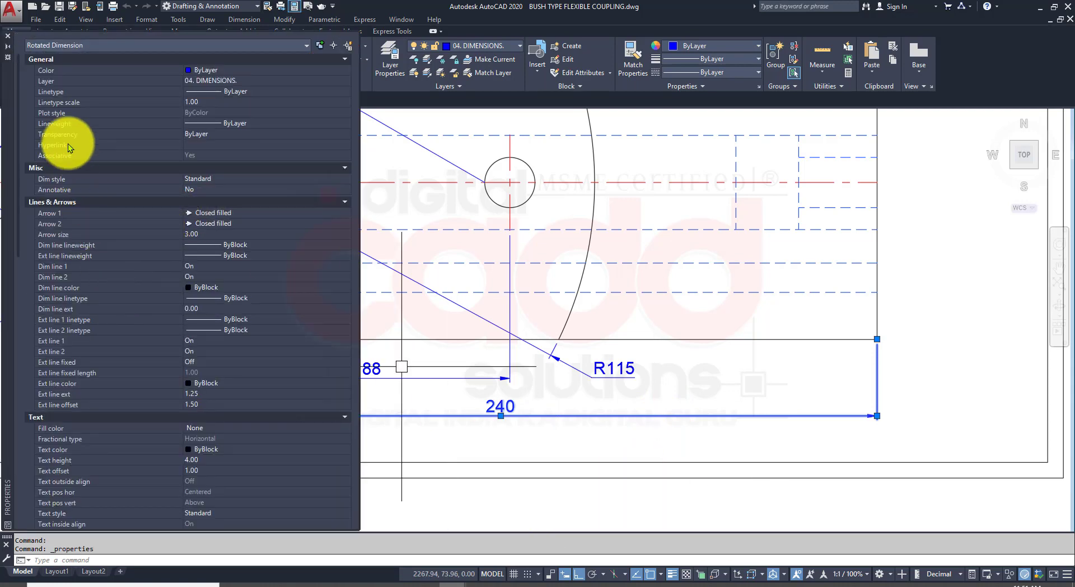
pyautogui.moveTo(18, 89); pyautogui.dragTo(30, 418)
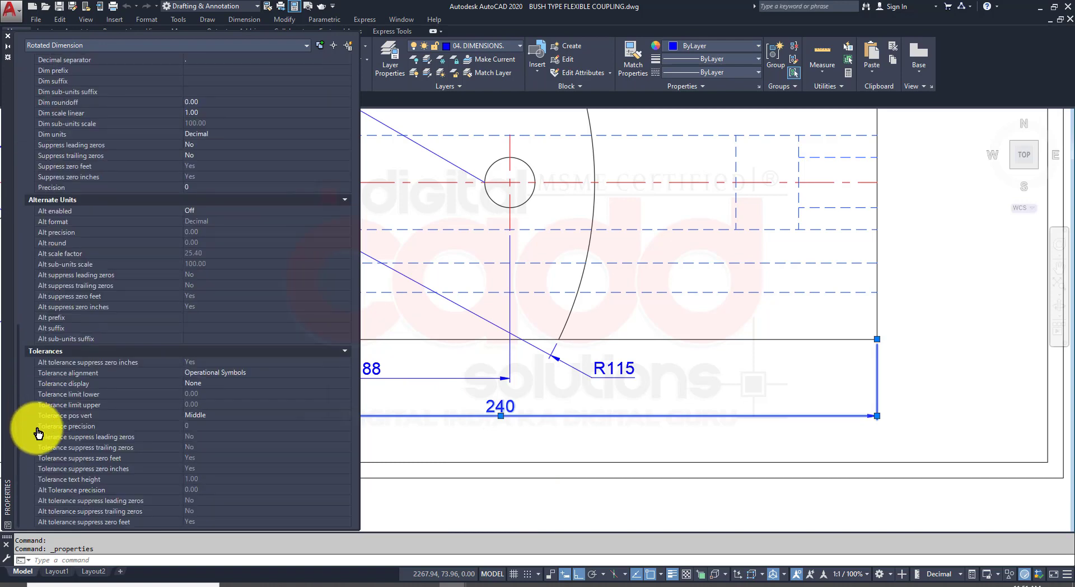
pyautogui.moveTo(21, 337)
pyautogui.mouseDown()
pyautogui.moveTo(96, 443)
pyautogui.moveTo(217, 529)
pyautogui.moveTo(358, 533)
pyautogui.mouseUp()
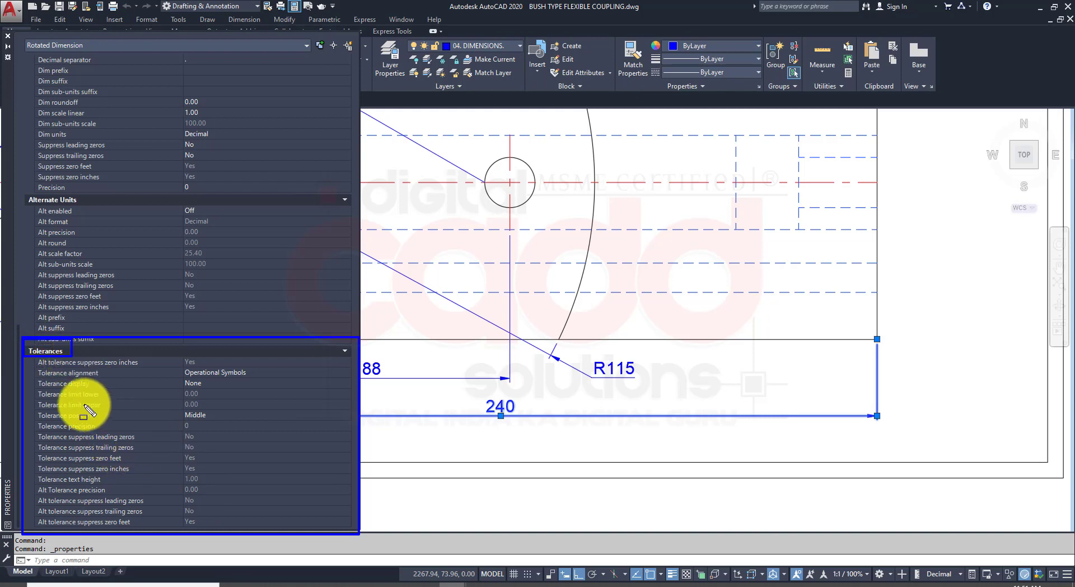
# Set the 240 dimension's tolerance display to Deviation
pyautogui.click(221, 382)
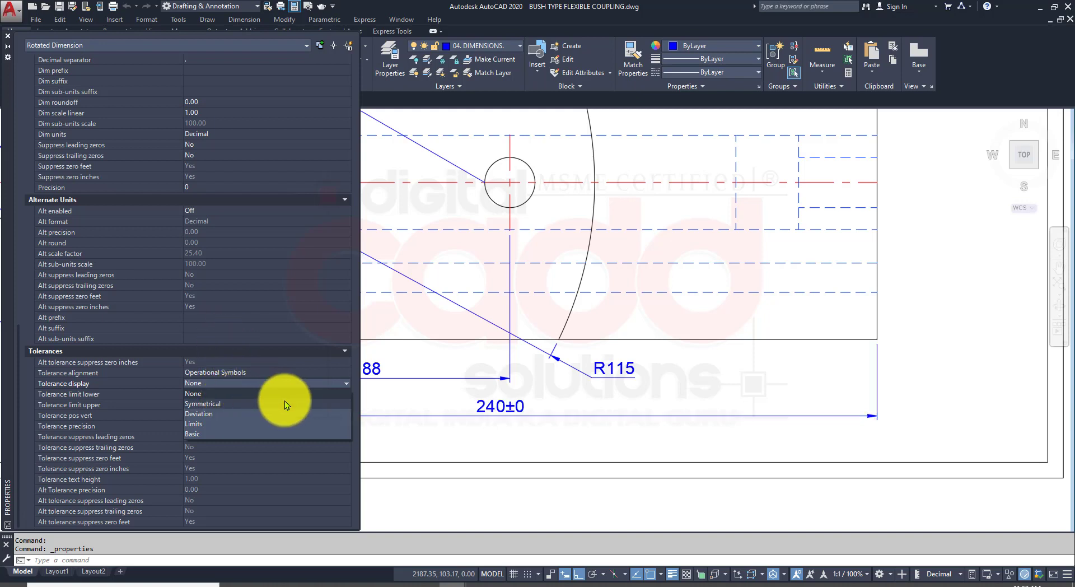
pyautogui.click(220, 412)
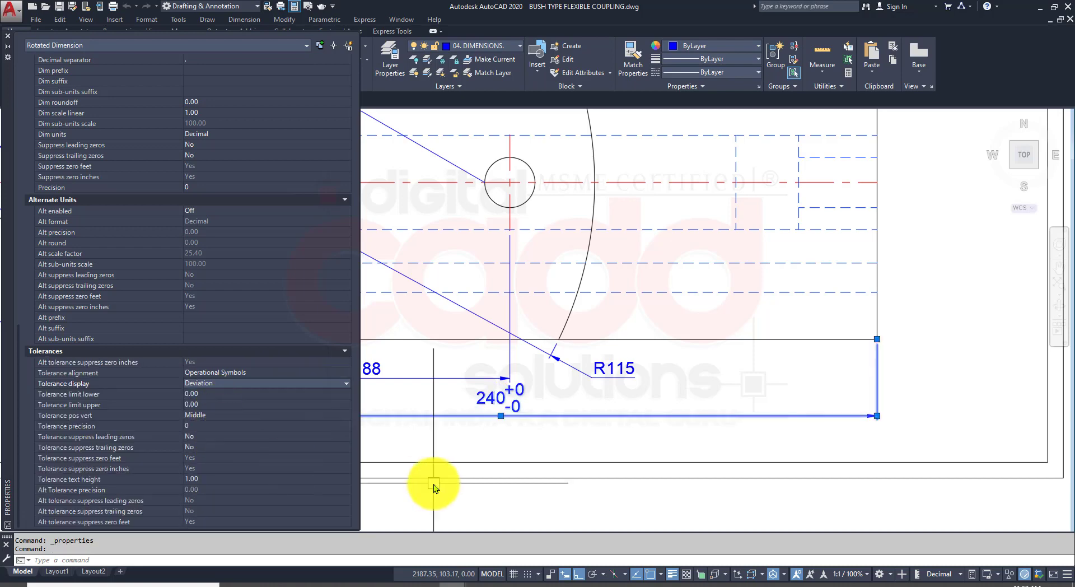
pyautogui.scroll(5, 519, 399)
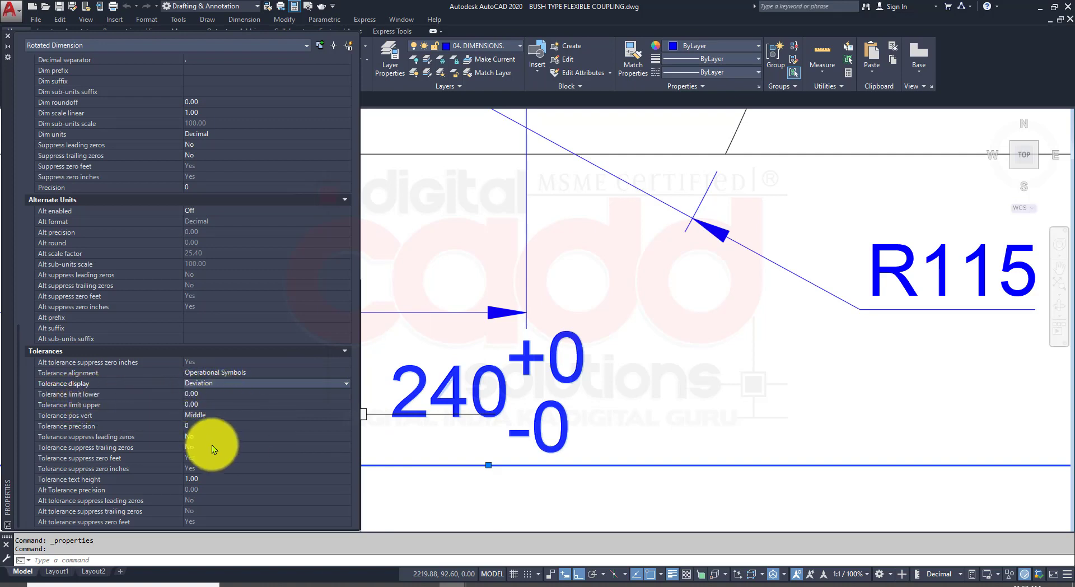
# Set the dimension's lower tolerance limit to -0.023 and its upper tolerance limit to +0.025
pyautogui.click(210, 395)
pyautogui.write('-')
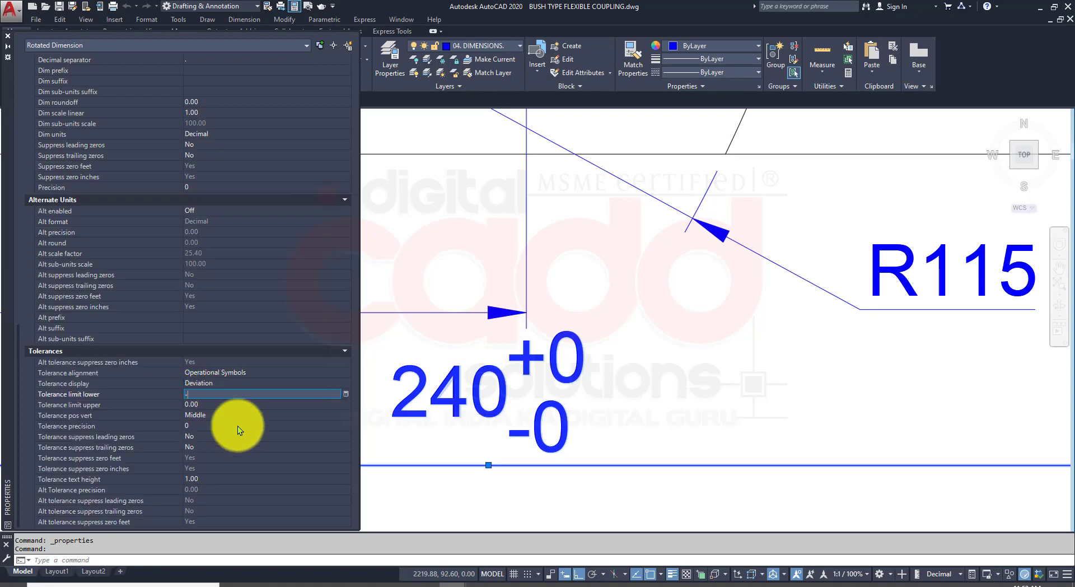
pyautogui.write('0.023')
pyautogui.click(205, 407)
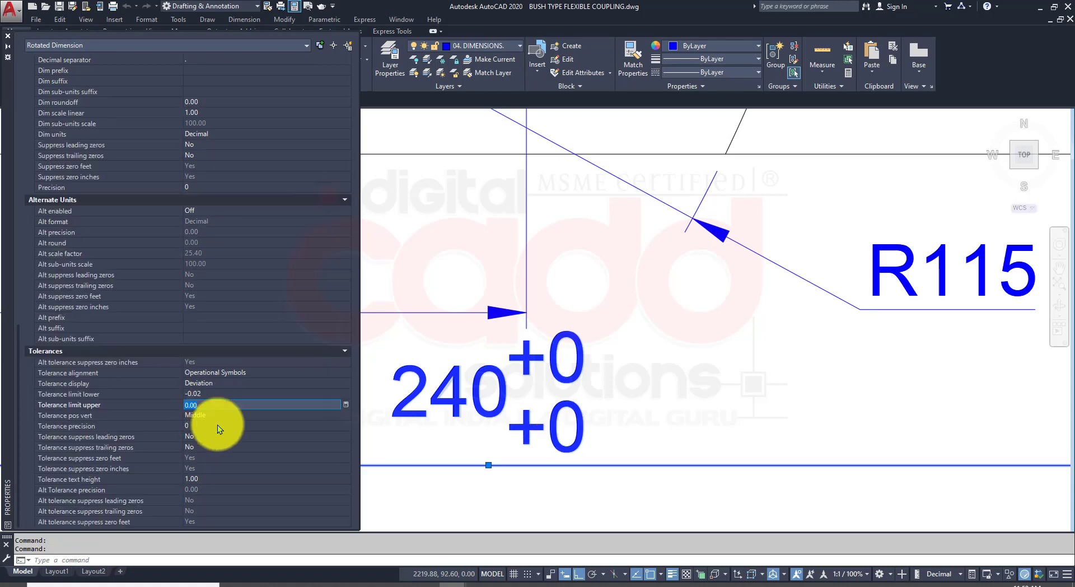
pyautogui.write('+0.025')
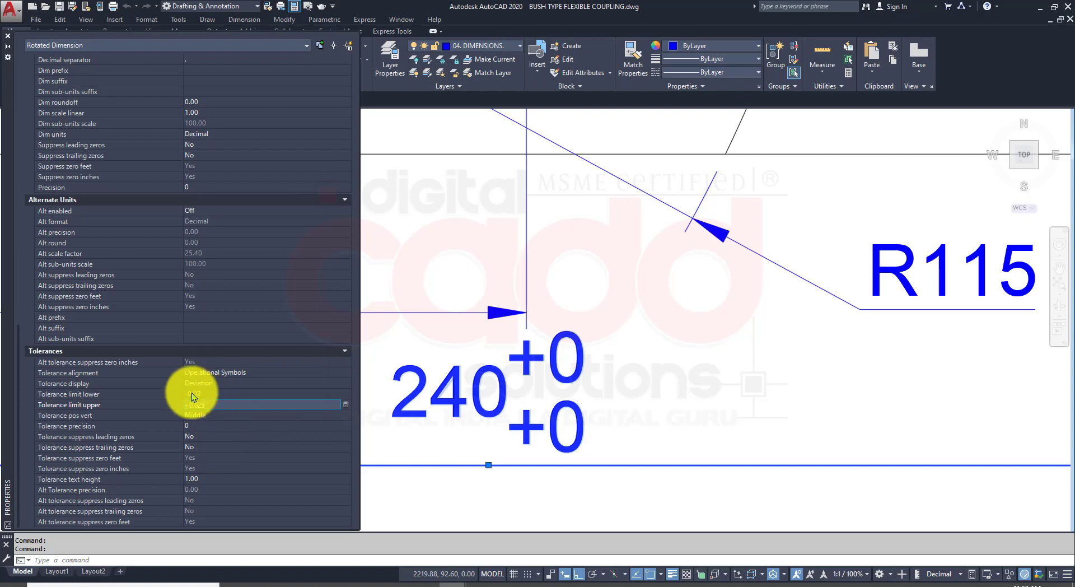
# Set the dimension's tolerance precision to three decimal places (0.000)
pyautogui.click(101, 426)
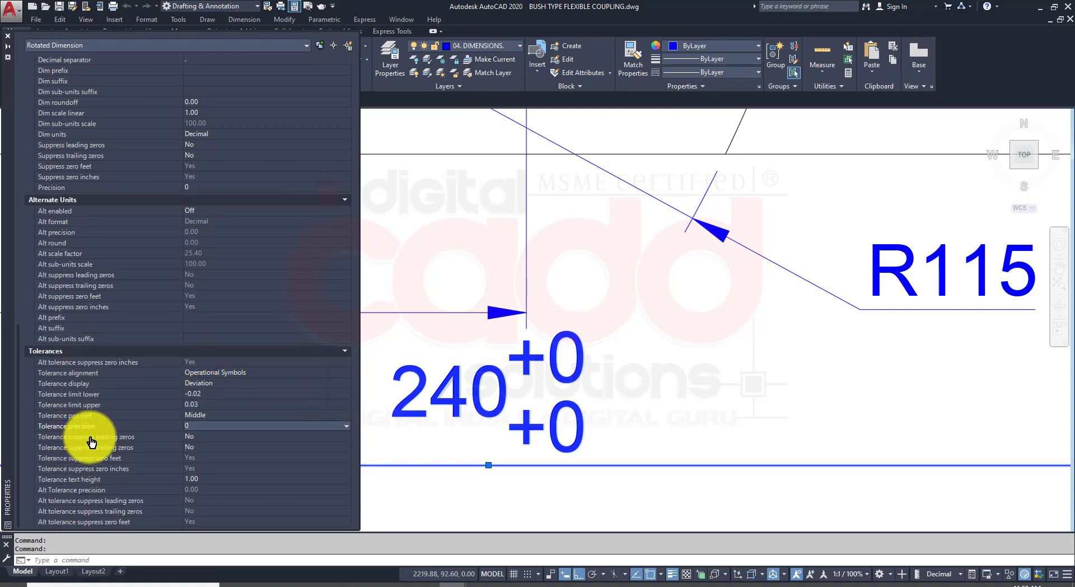
pyautogui.click(204, 424)
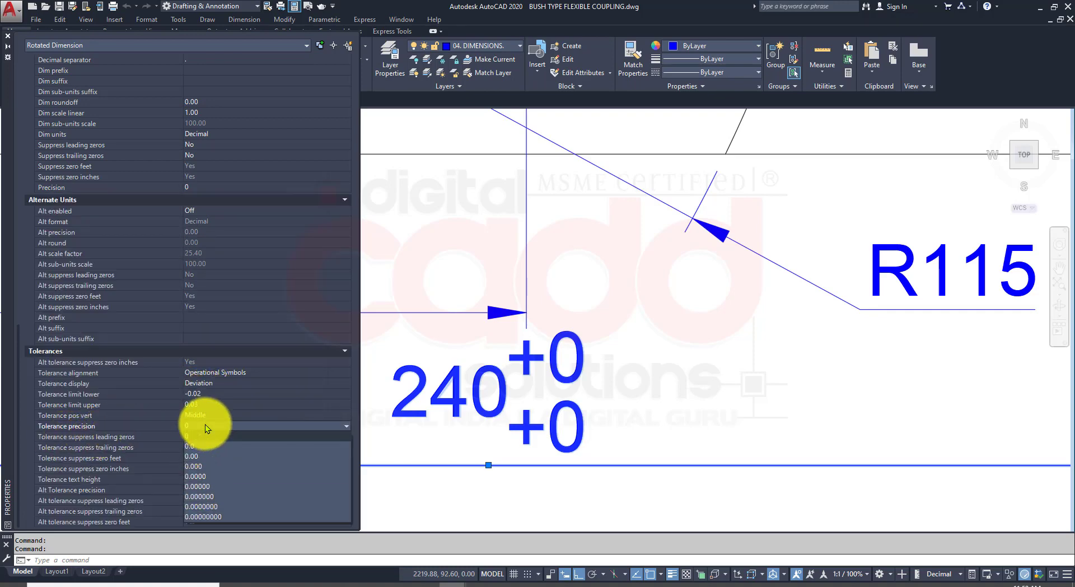
pyautogui.click(197, 467)
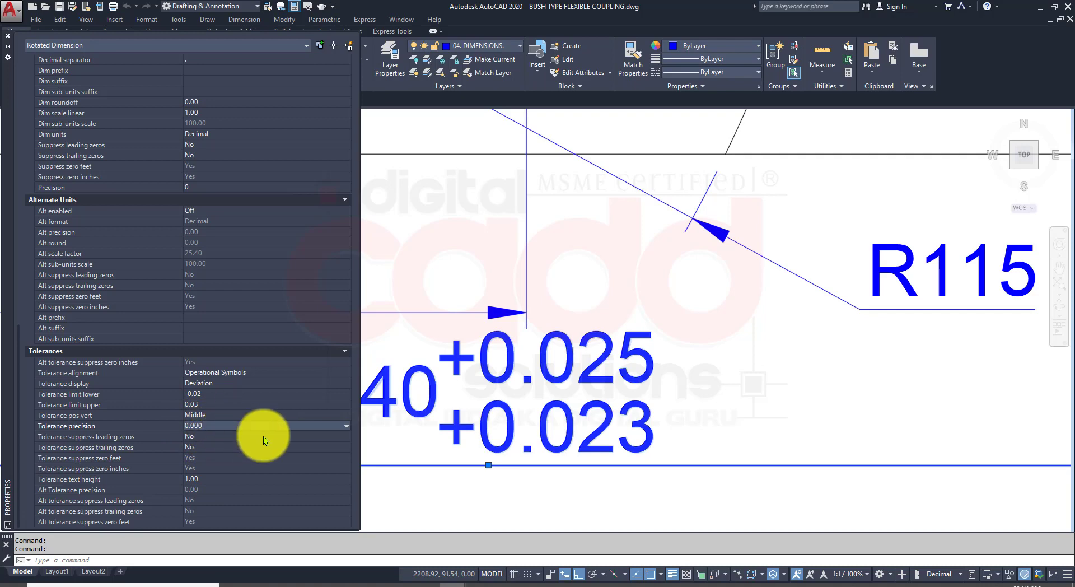
pyautogui.scroll(-3, 592, 411)
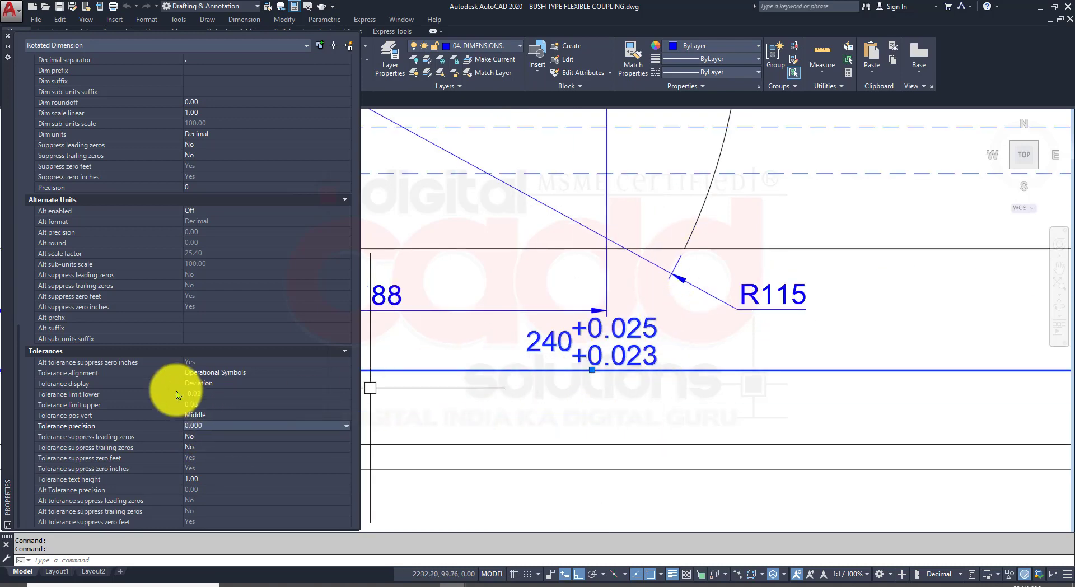
pyautogui.scroll(2, 189, 405)
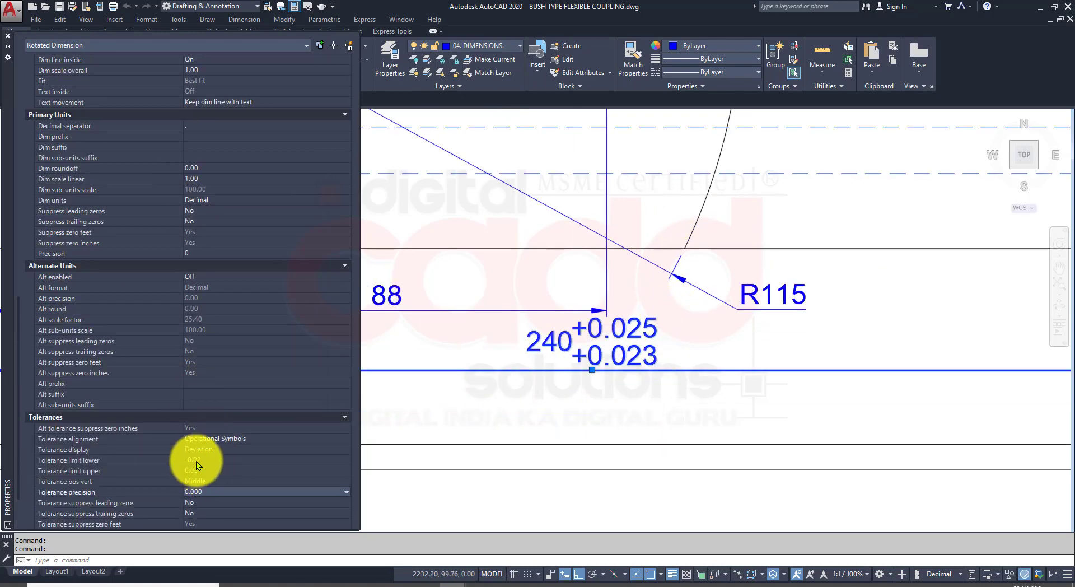
# Try to re-enter the minus sign of the 240 dimension's lower tolerance limit
pyautogui.click(196, 460)
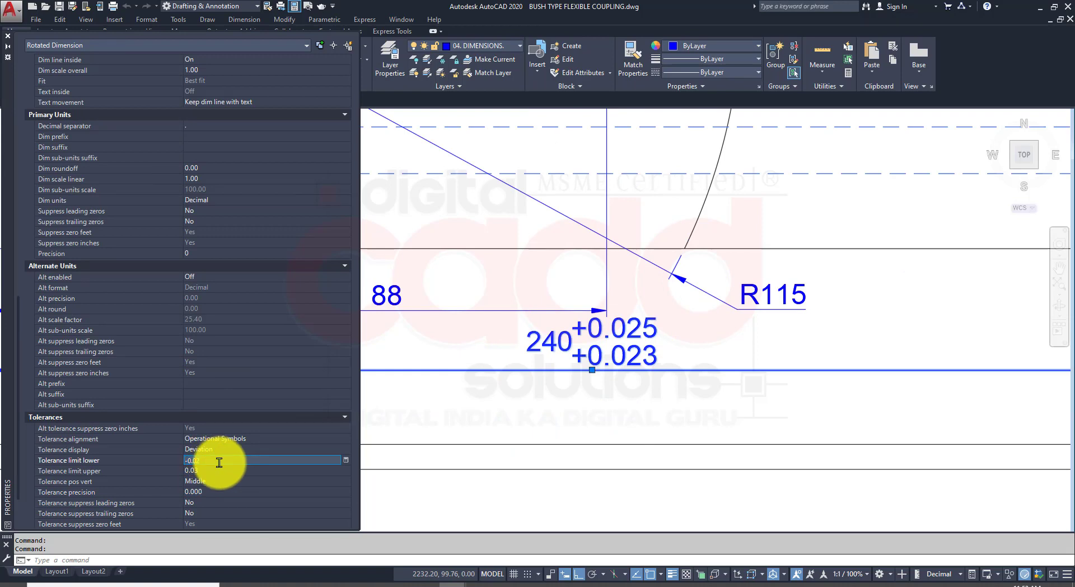
pyautogui.press('Home')
pyautogui.press('Delete')
pyautogui.write('-')
pyautogui.click(215, 471)
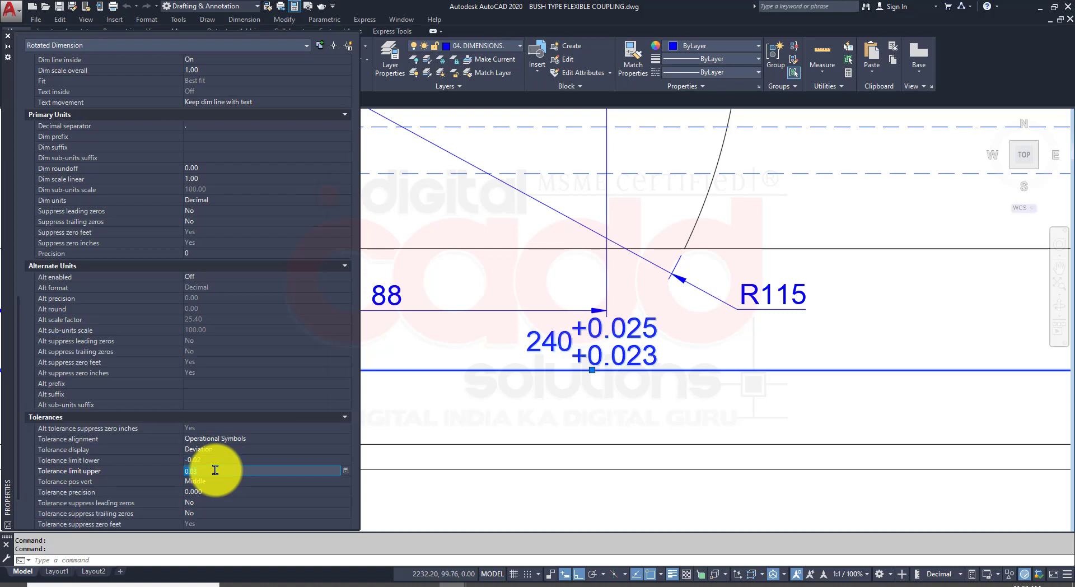
pyautogui.scroll(2, 586, 350)
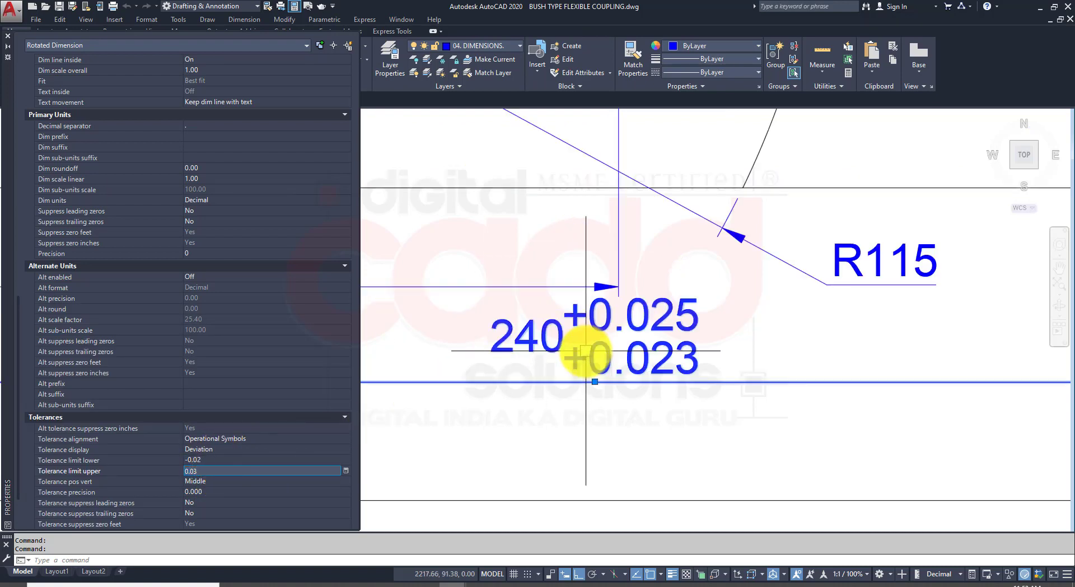
pyautogui.moveTo(579, 378); pyautogui.dragTo(567, 279, button='middle')
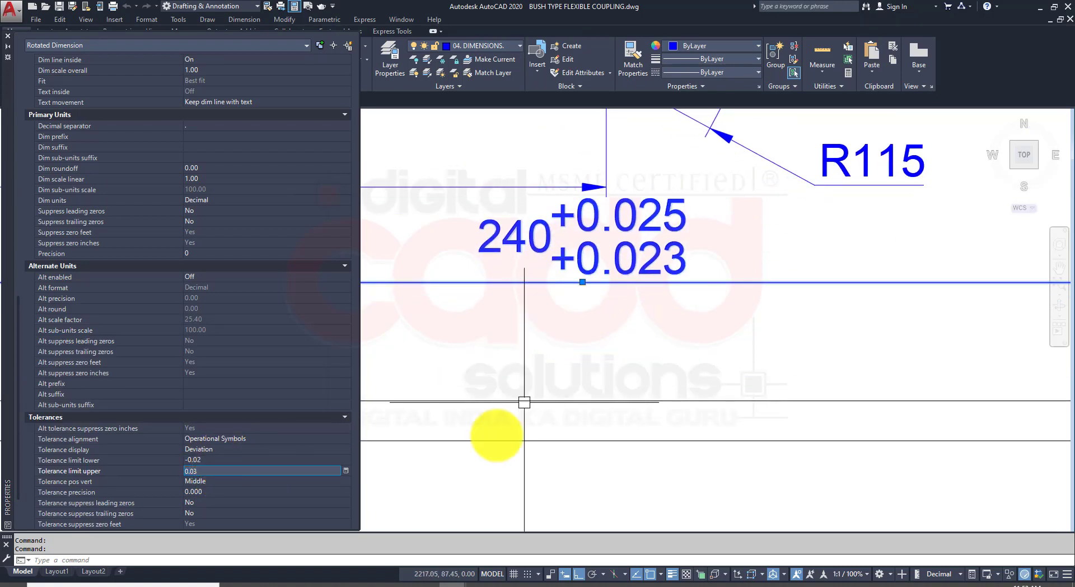
# Apply the lower tolerance limit through the calculator, and re-enter it as -0.023
pyautogui.click(207, 460)
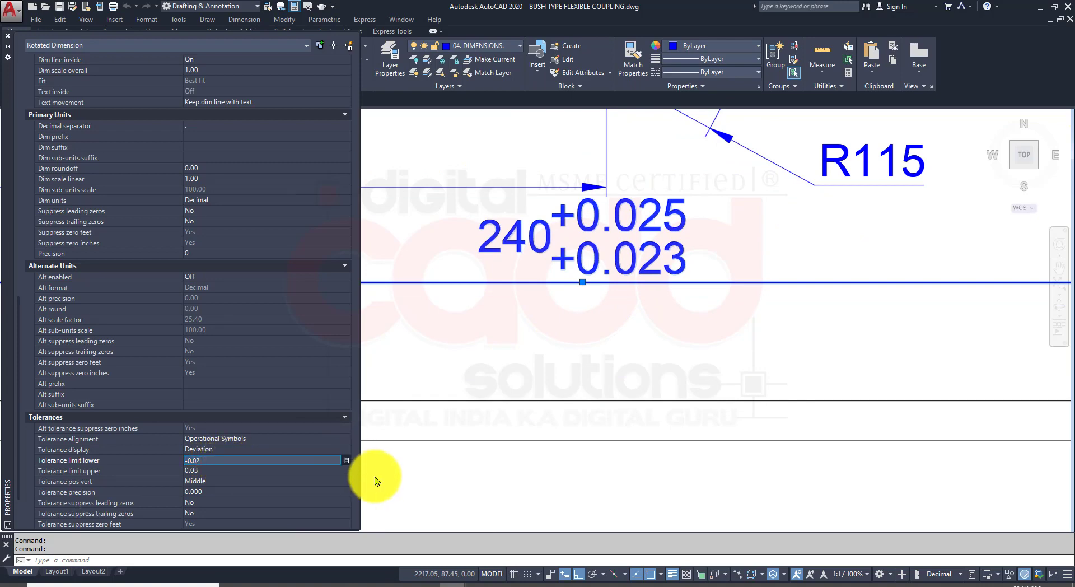
pyautogui.click(346, 460)
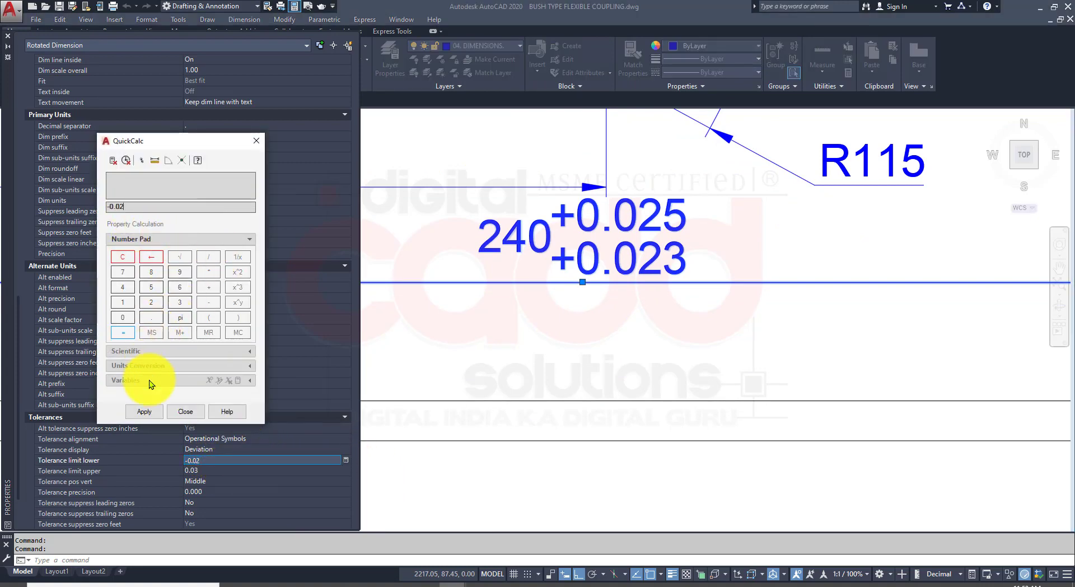
pyautogui.click(149, 410)
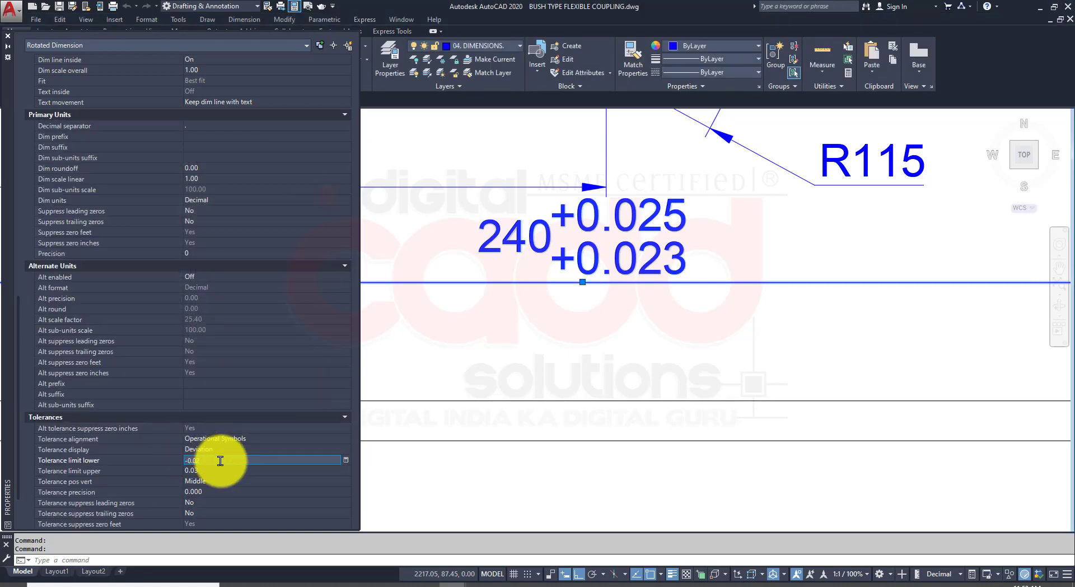
pyautogui.write('-0.')
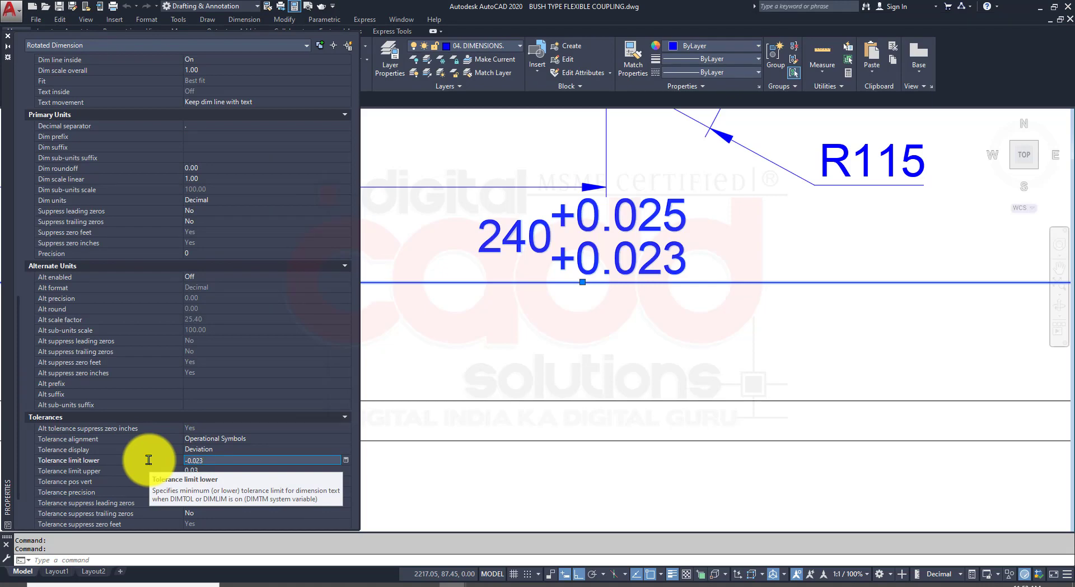
pyautogui.write('023')
pyautogui.press('Tab')
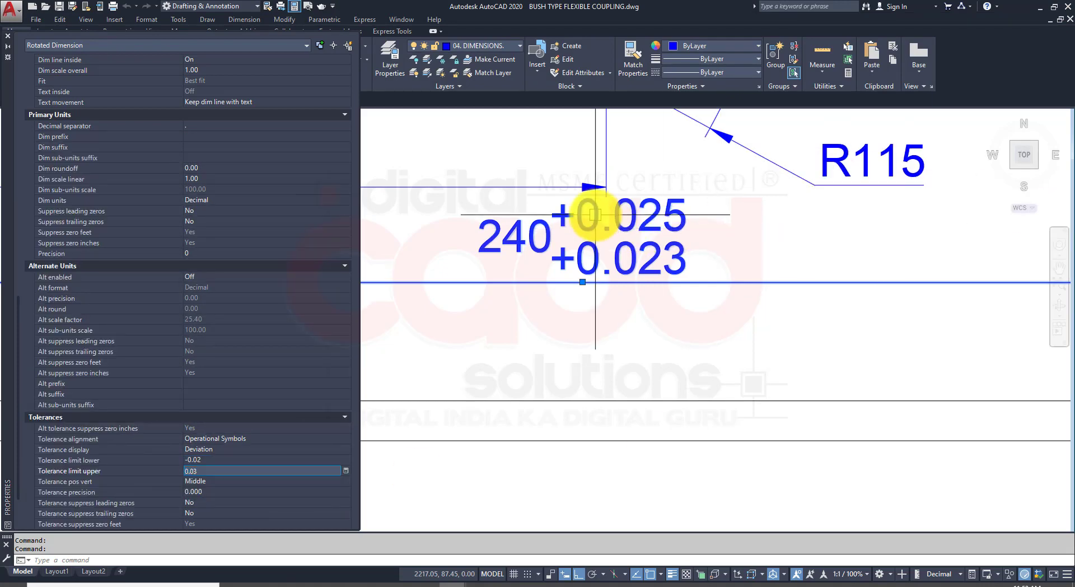
pyautogui.scroll(-3, 594, 221)
pyautogui.scroll(3, 672, 327)
pyautogui.moveTo(672, 328); pyautogui.dragTo(598, 247, button='middle')
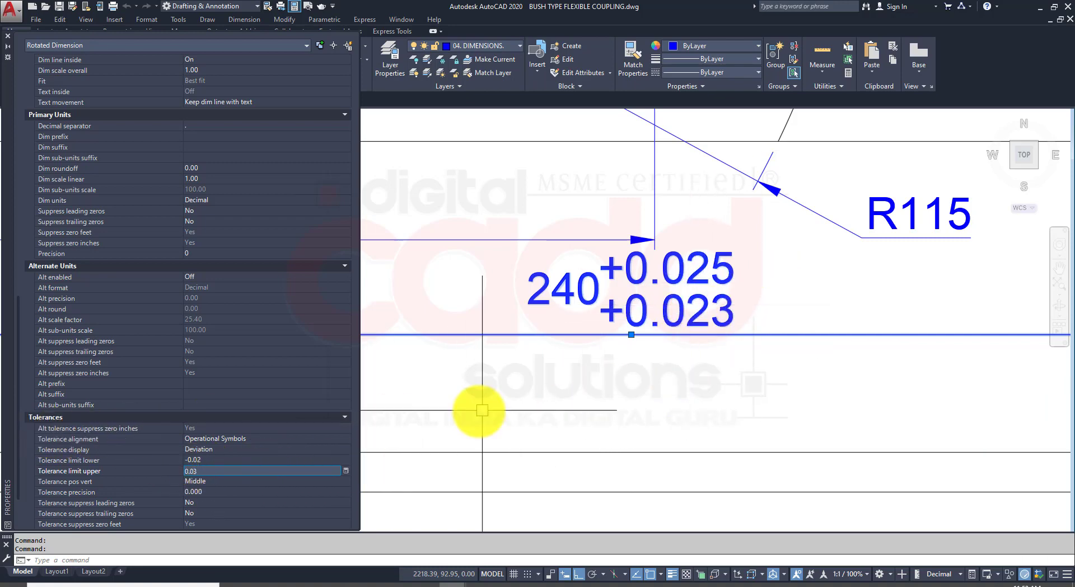
# Deselect the 240 dimension and undo all of its deviation tolerance changes
pyautogui.press('Escape')
pyautogui.press('Escape')
pyautogui.hotkey('ctrl', 'z')
pyautogui.hotkey('ctrl', 'z')
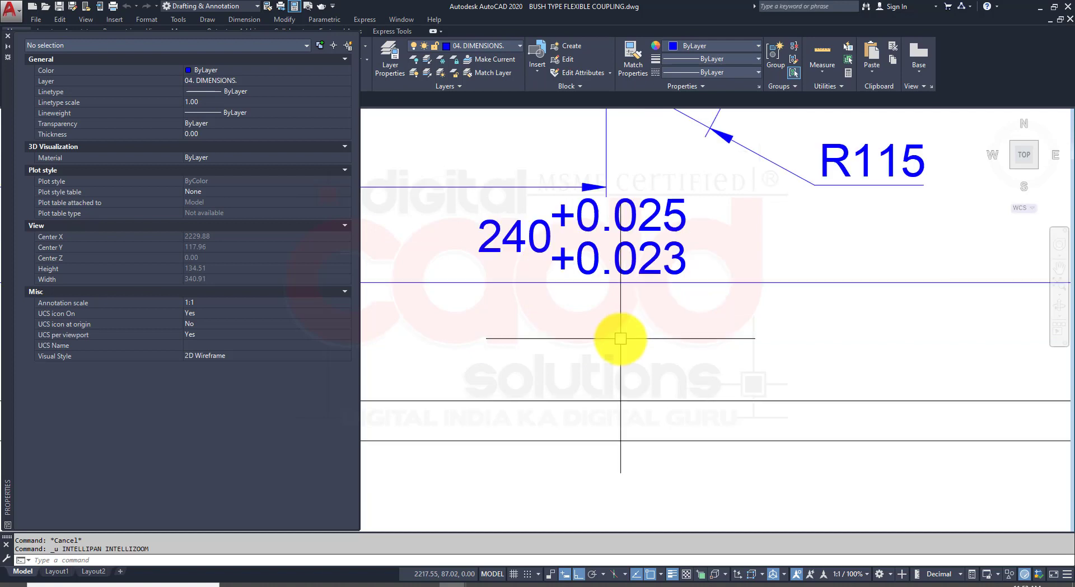
pyautogui.hotkey('ctrl', 'z')
pyautogui.hotkey('ctrl', 'z')
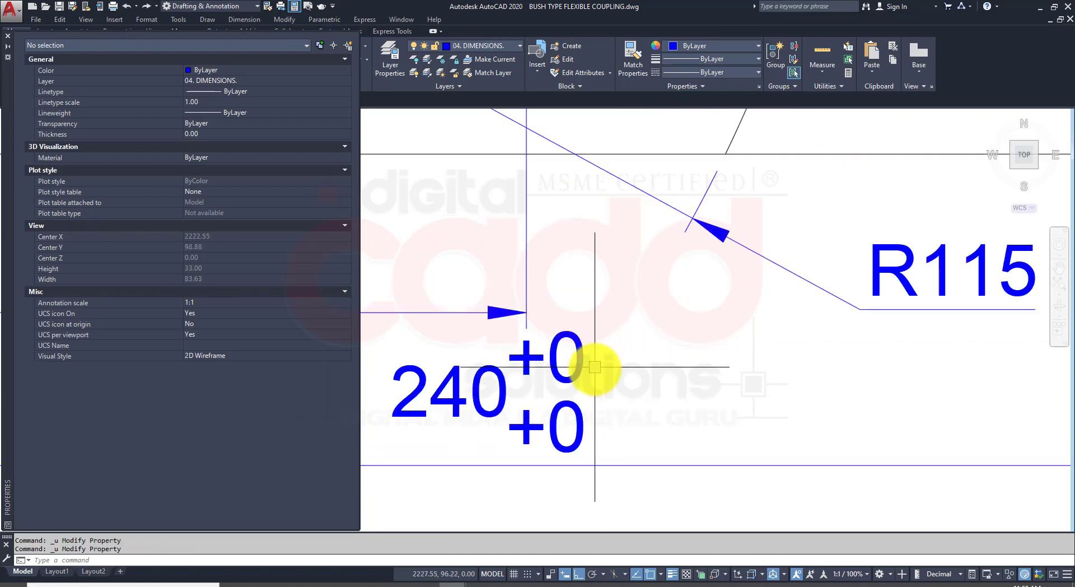
pyautogui.hotkey('ctrl', 'z')
pyautogui.hotkey('ctrl', 'z')
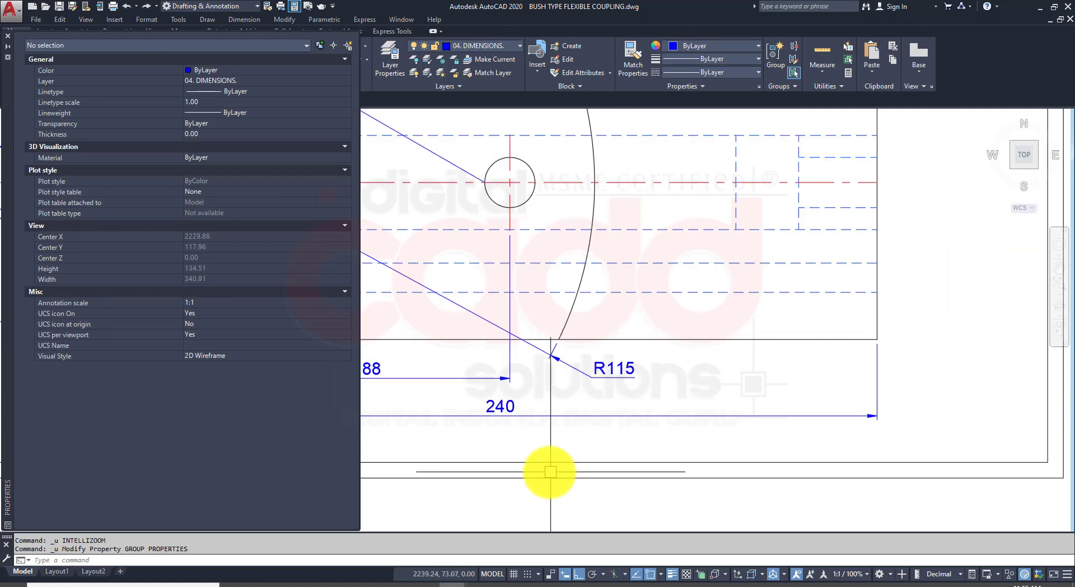
# Set the 240 overall length dimension's tolerance display to Symmetrical in its properties
pyautogui.click(499, 419)
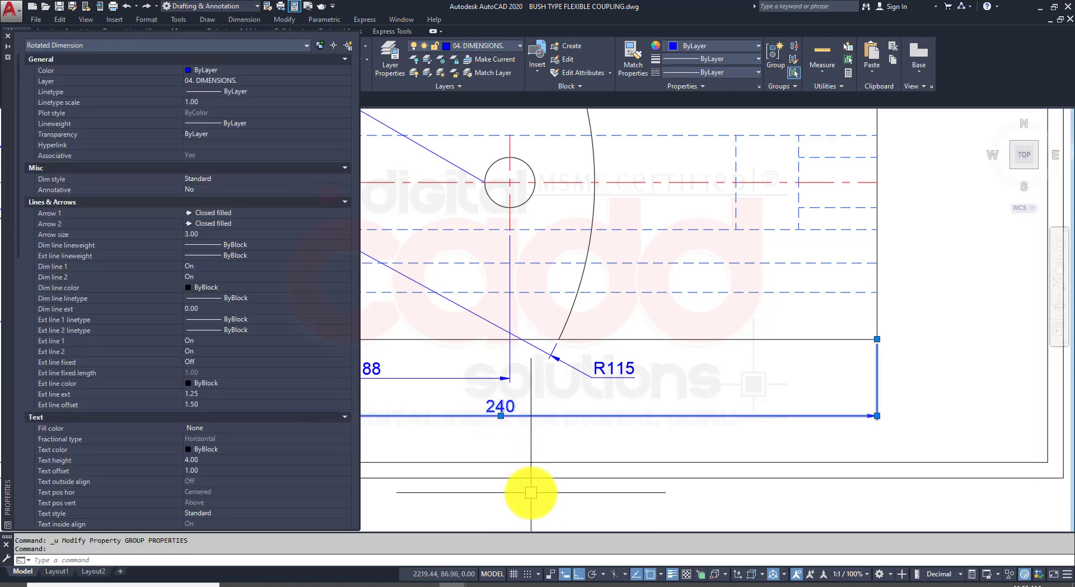
pyautogui.hotkey('ctrl', '1')
pyautogui.hotkey('ctrl', '1')
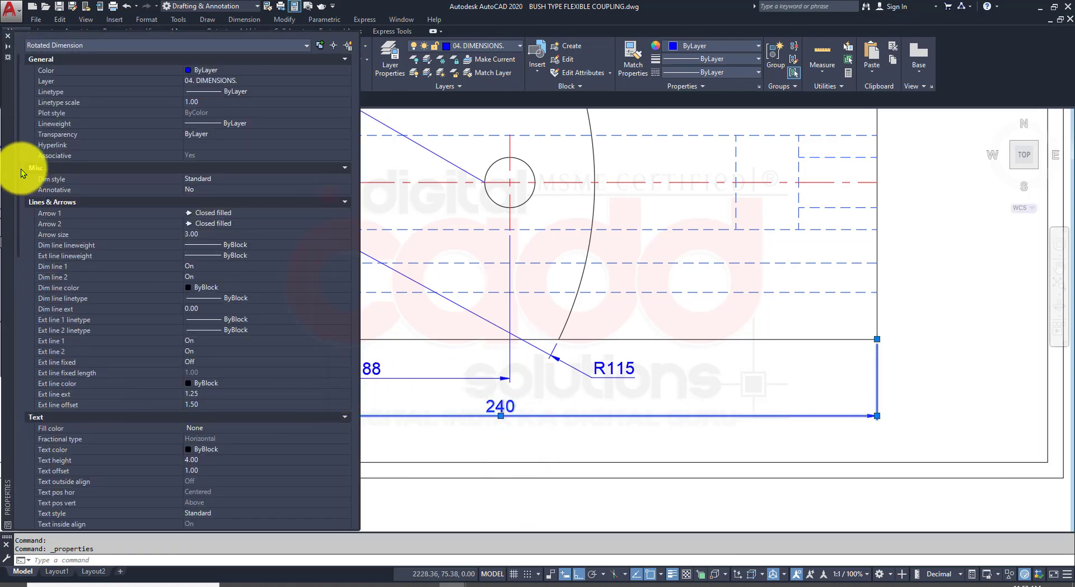
pyautogui.moveTo(19, 170); pyautogui.dragTo(22, 510)
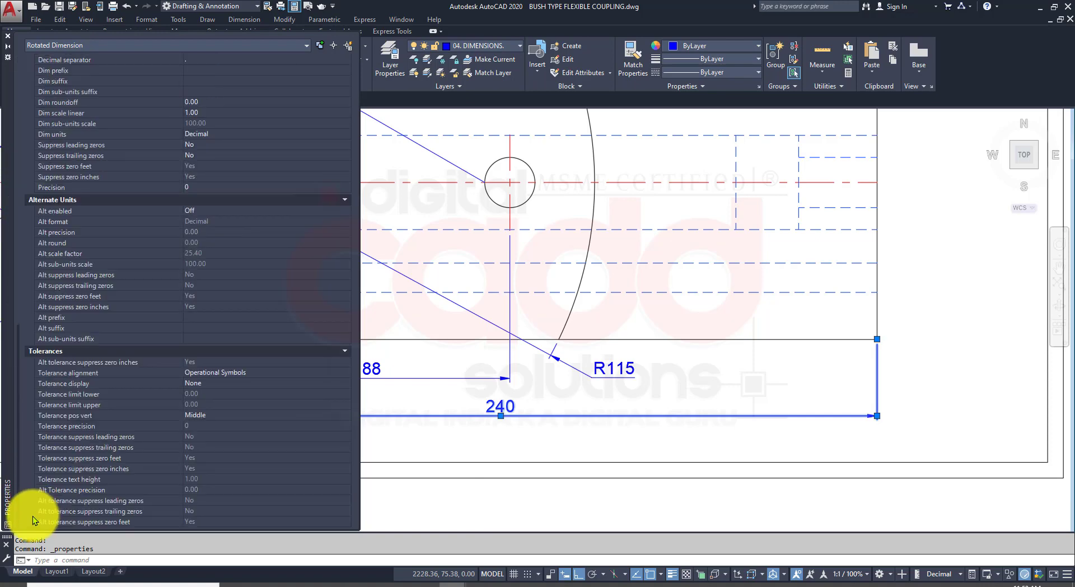
pyautogui.click(207, 387)
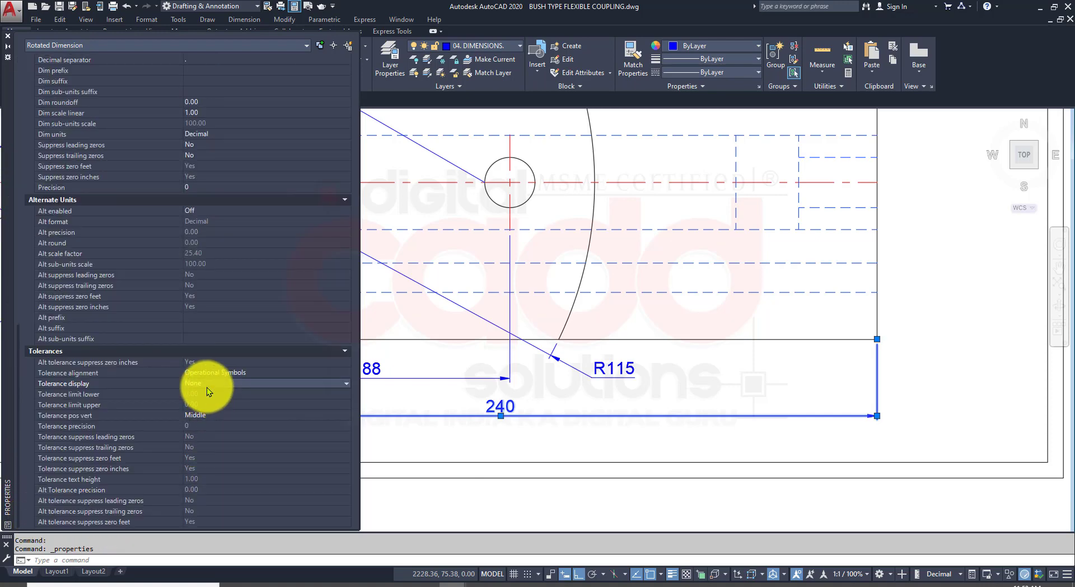
pyautogui.click(210, 386)
pyautogui.click(222, 404)
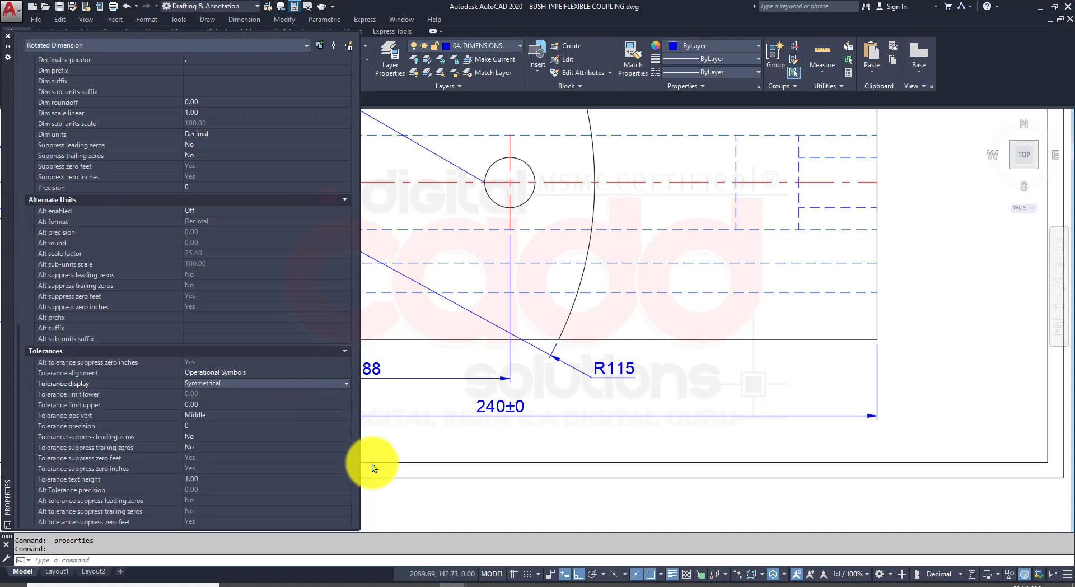
# Set the 240 dimension's upper tolerance limit to 0.0235 and its tolerance precision to 0.000
pyautogui.click(213, 404)
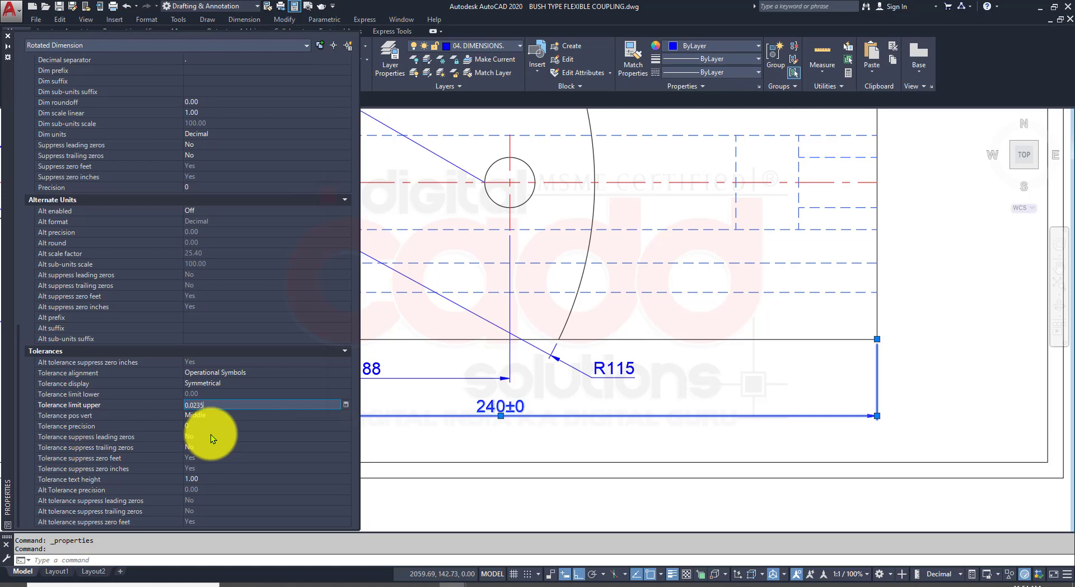
pyautogui.press('Return')
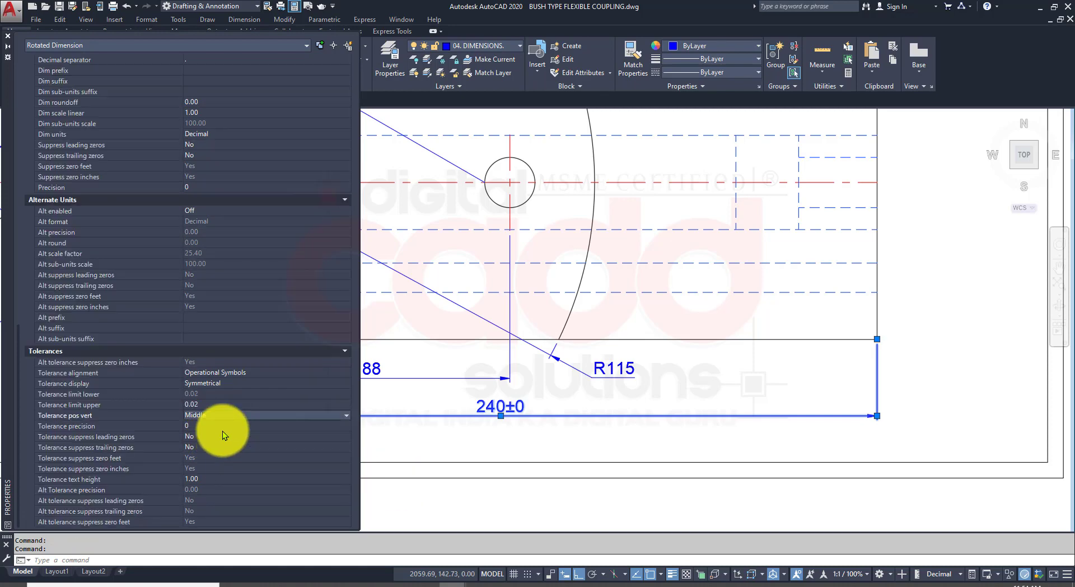
pyautogui.moveTo(531, 416); pyautogui.dragTo(540, 398, button='middle')
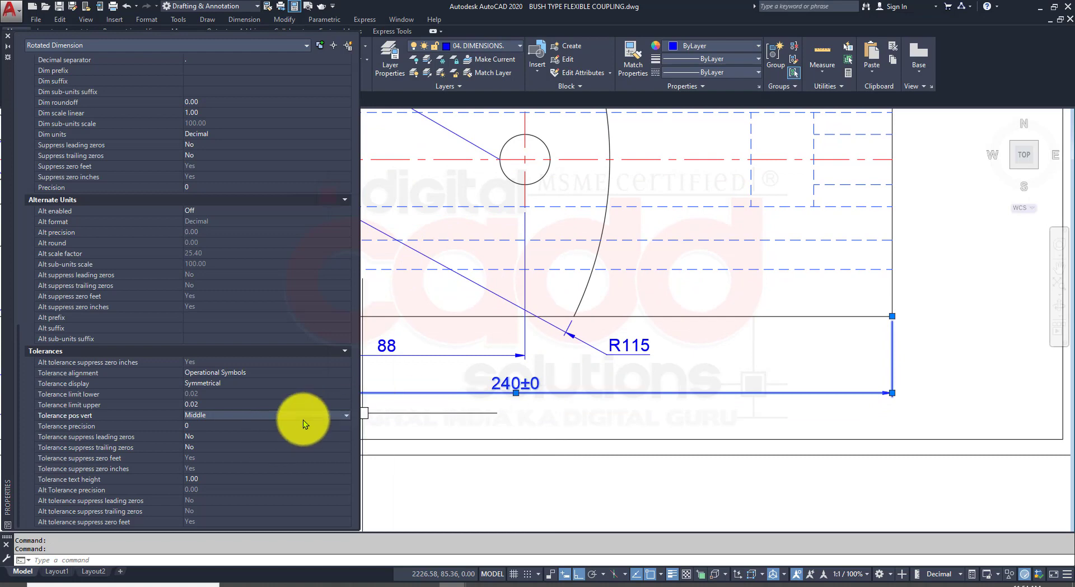
pyautogui.click(222, 403)
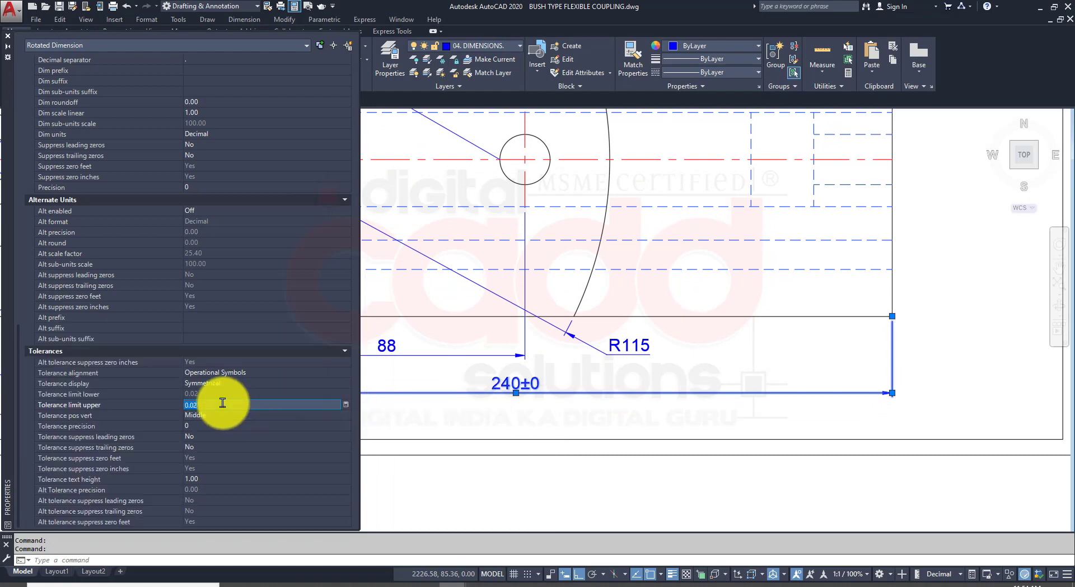
pyautogui.click(203, 425)
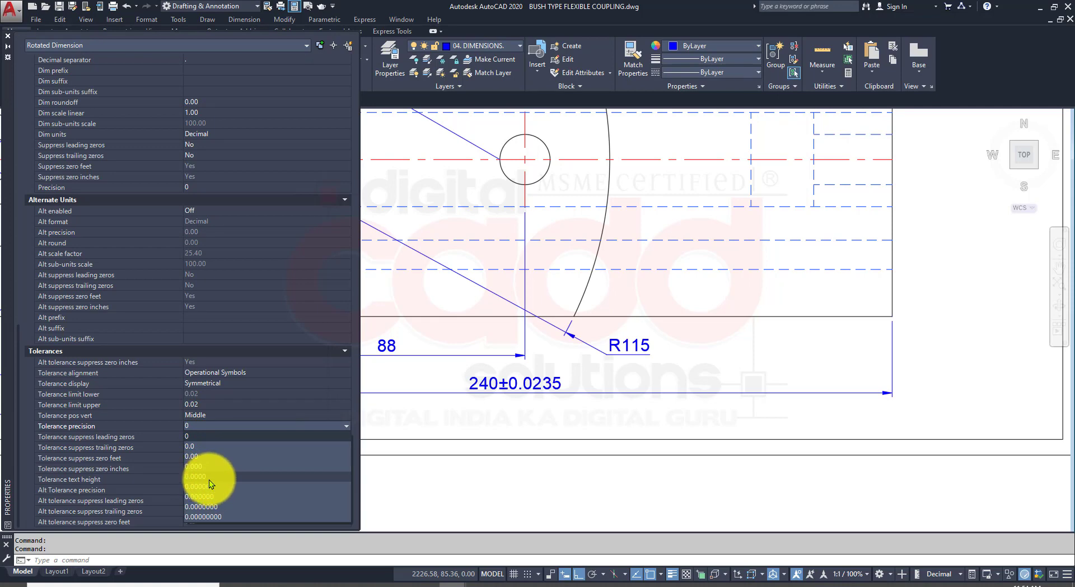
pyautogui.click(203, 466)
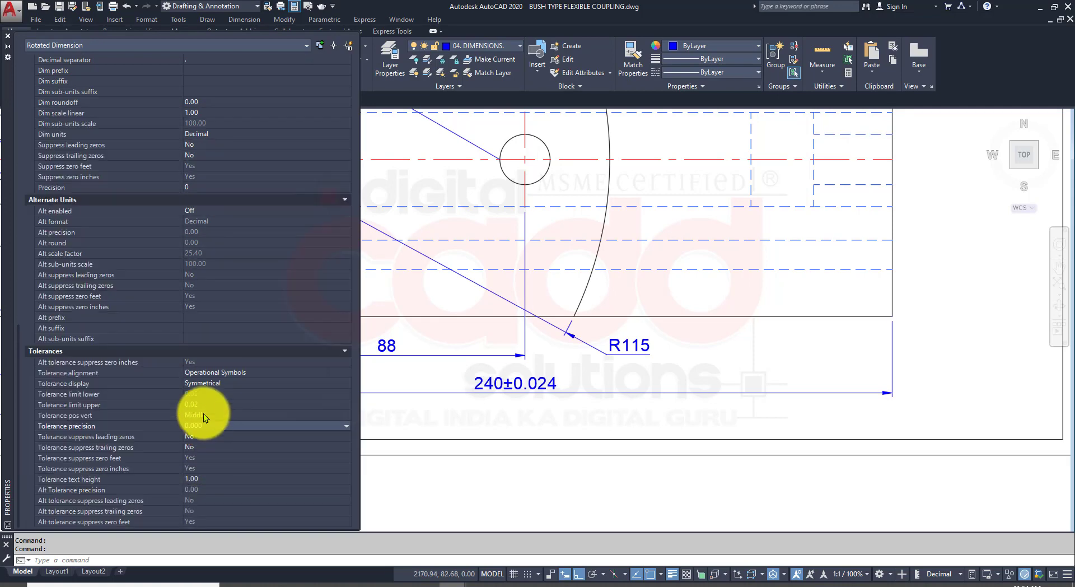
# Change the 240 dimension's upper tolerance limit to 0.024
pyautogui.click(205, 404)
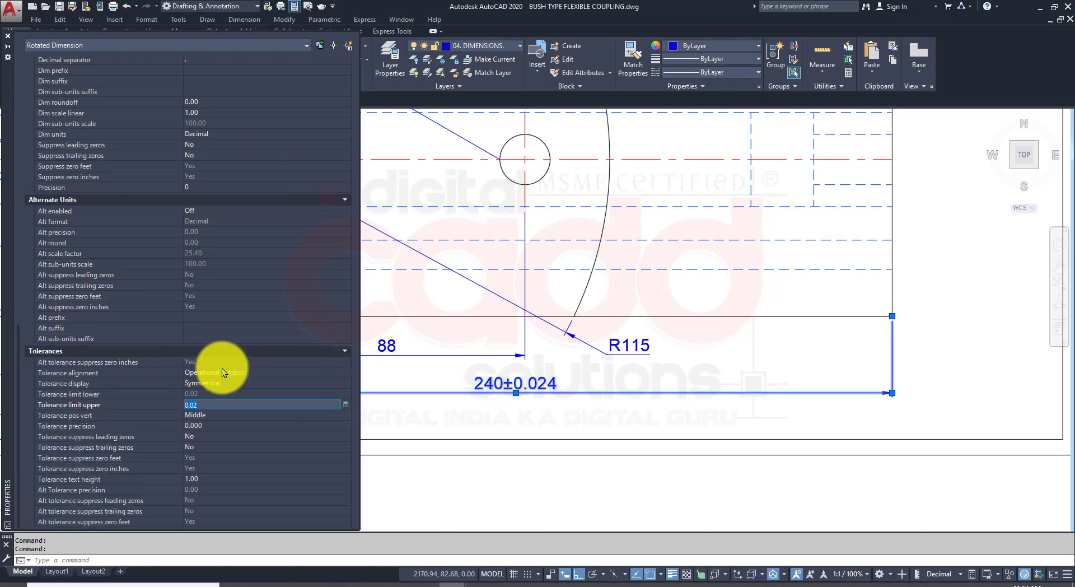
pyautogui.write('0.024')
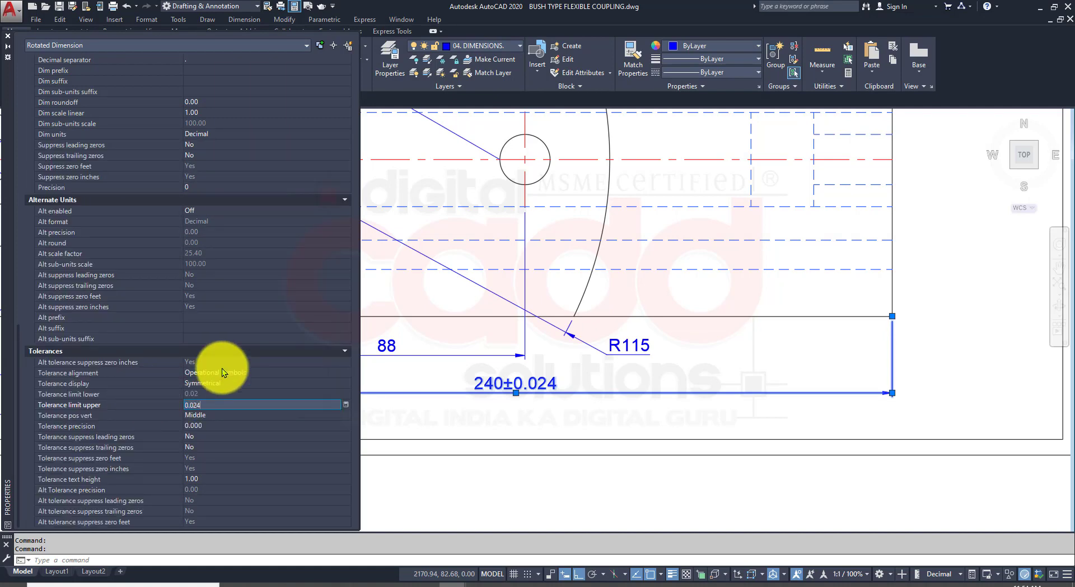
pyautogui.click(207, 428)
# Examine the symmetrical tolerance text on the 240 dimension, both up close and within the whole view
pyautogui.scroll(5, 518, 387)
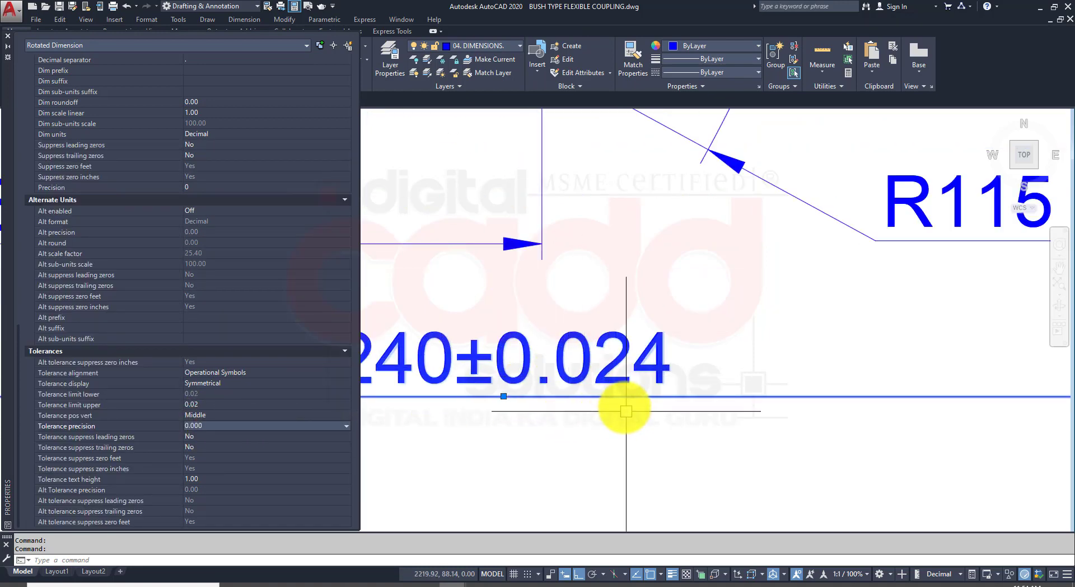
pyautogui.scroll(-5, 622, 408)
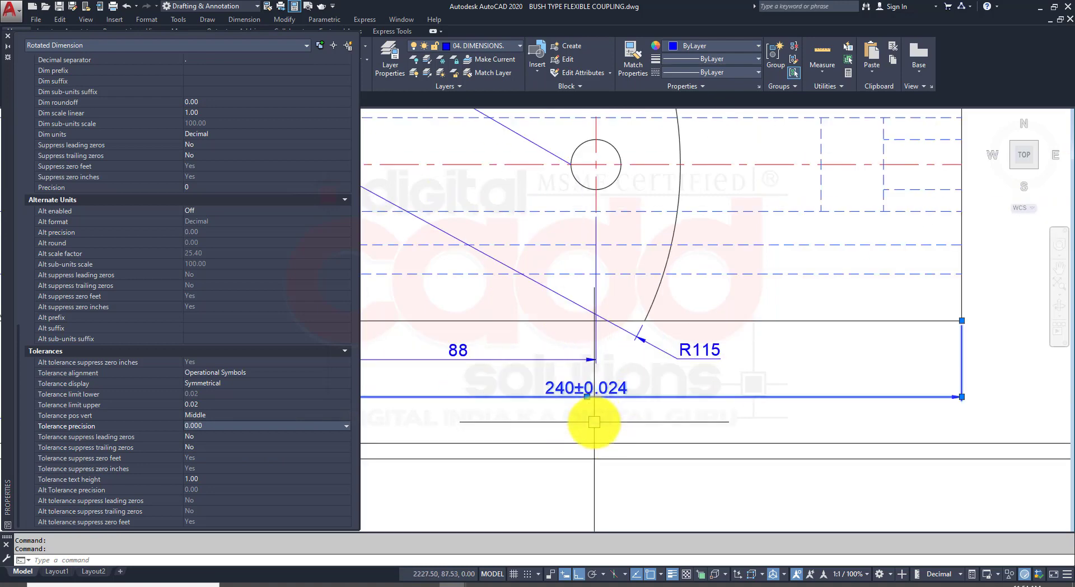
pyautogui.scroll(-4, 595, 422)
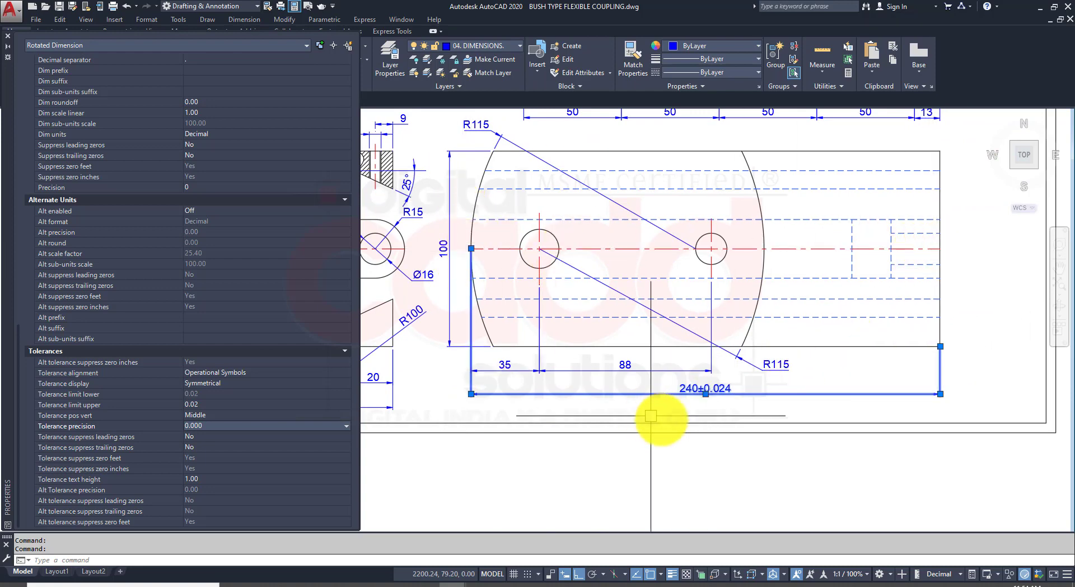
pyautogui.scroll(3, 733, 413)
pyautogui.scroll(-3, 659, 420)
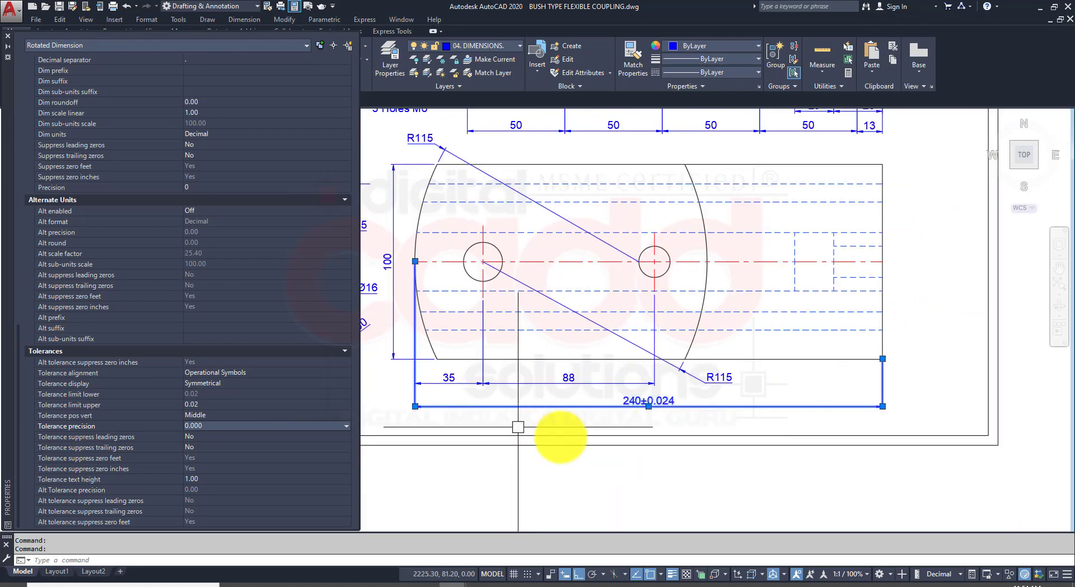
pyautogui.scroll(5, 678, 408)
pyautogui.scroll(-5, 730, 417)
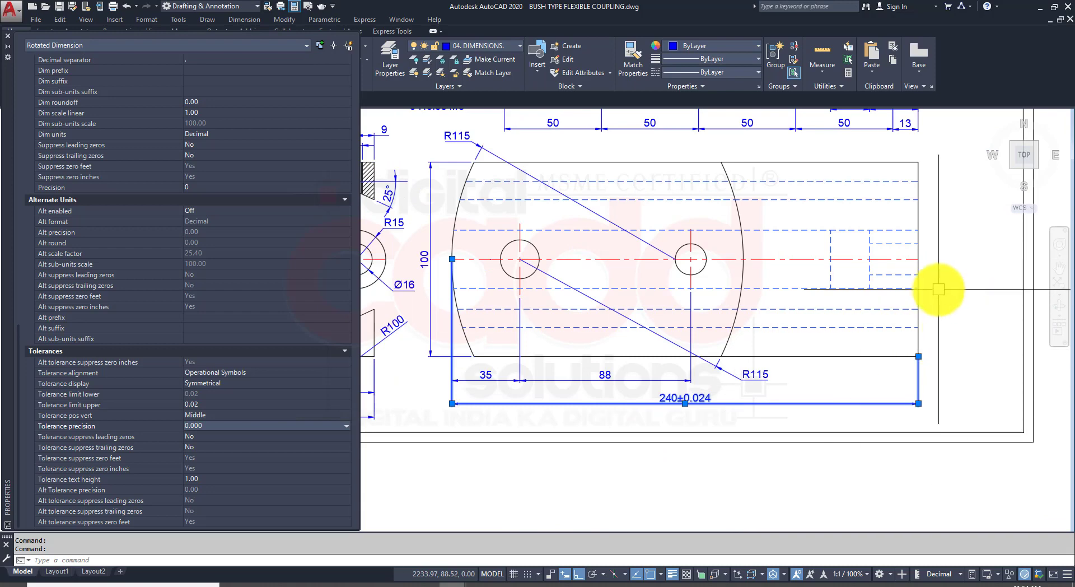
pyautogui.scroll(5, 668, 424)
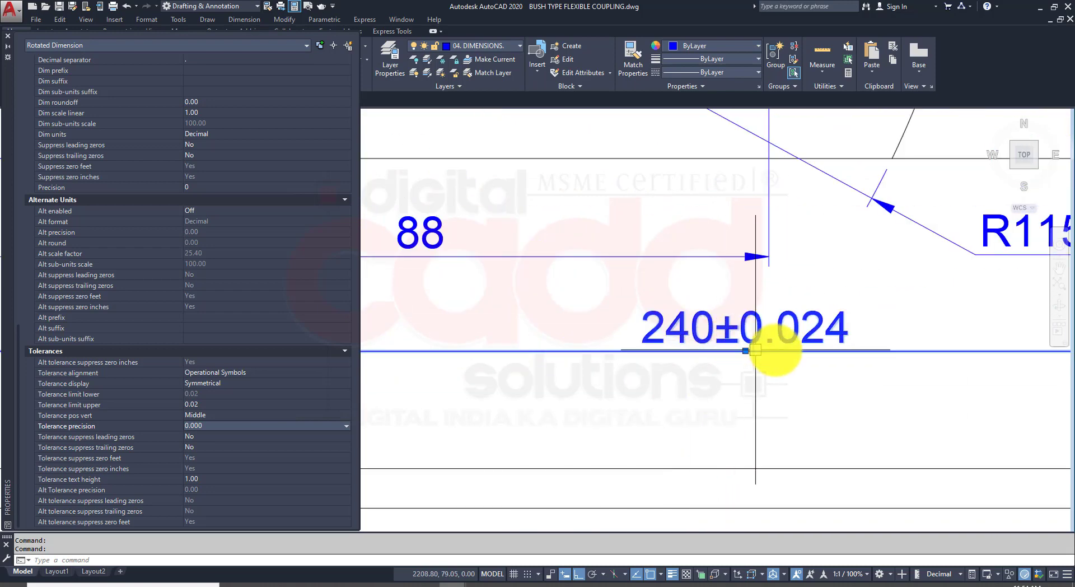
pyautogui.scroll(-5, 728, 392)
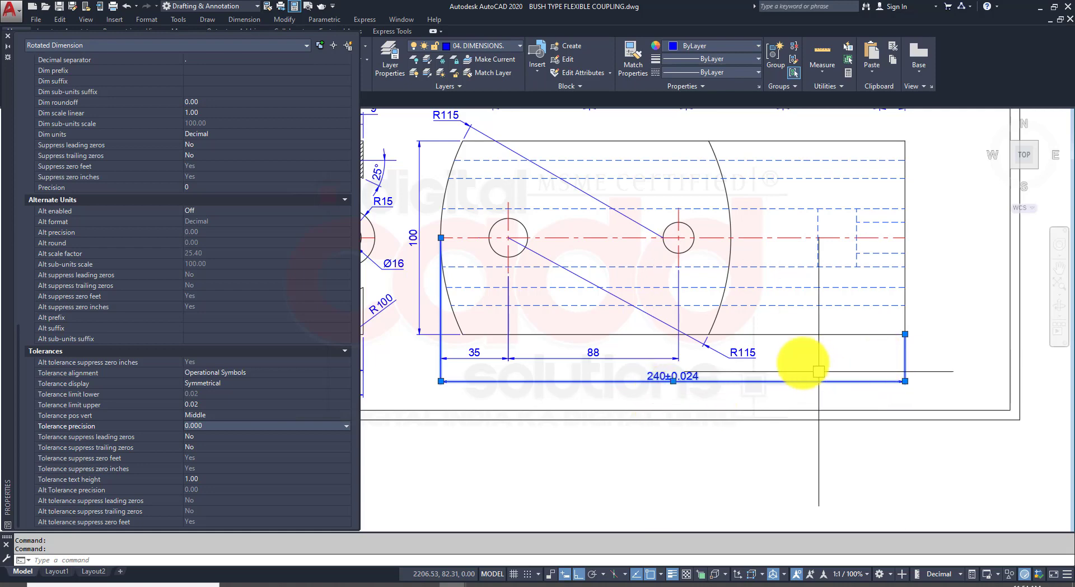
pyautogui.scroll(5, 670, 394)
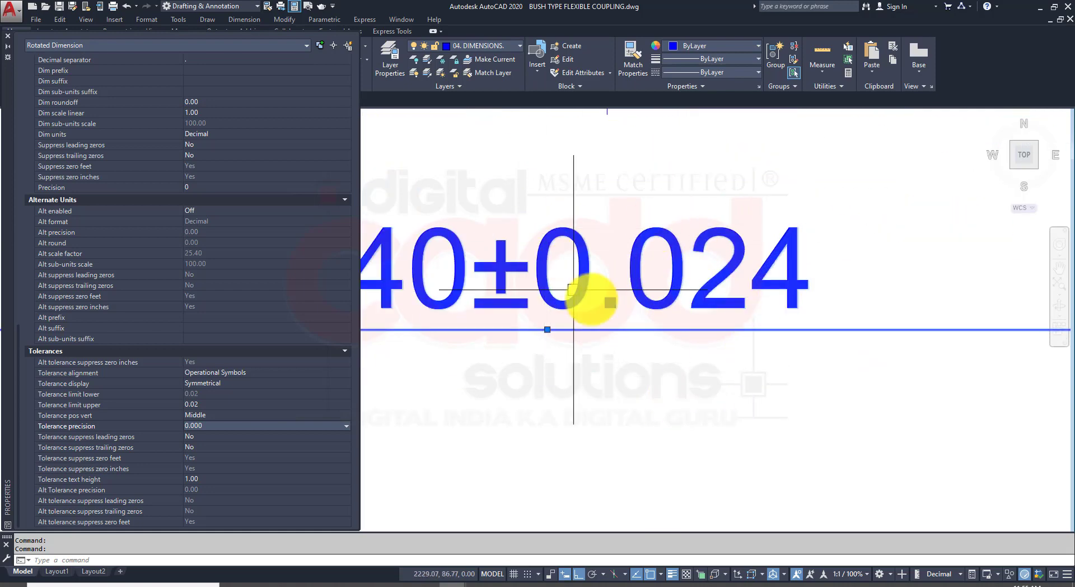
pyautogui.scroll(-5, 705, 426)
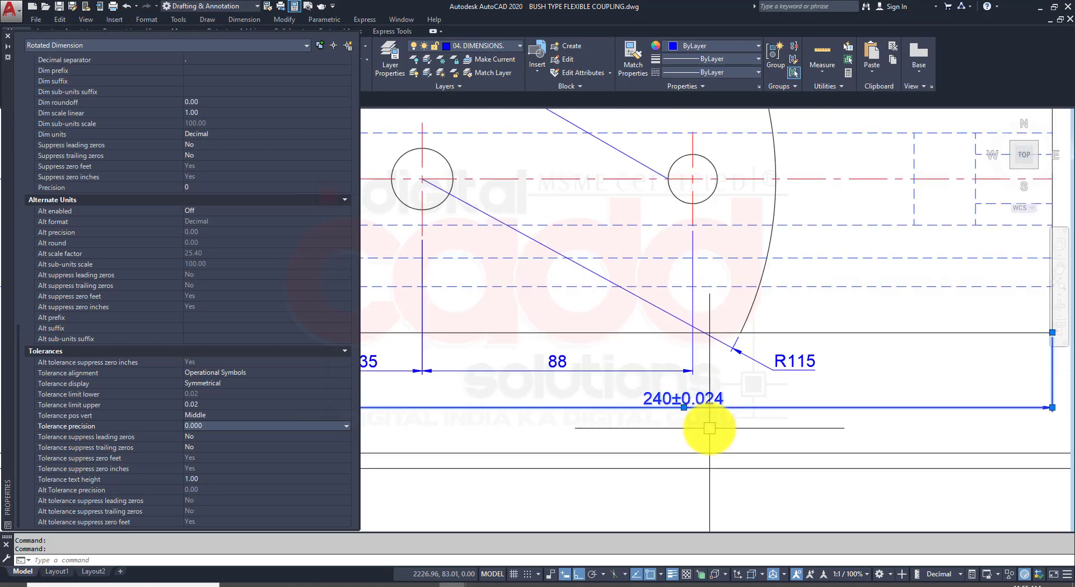
# Set the 240 overall length dimension's tolerance display to Deviation in its properties
pyautogui.scroll(-2, 742, 435)
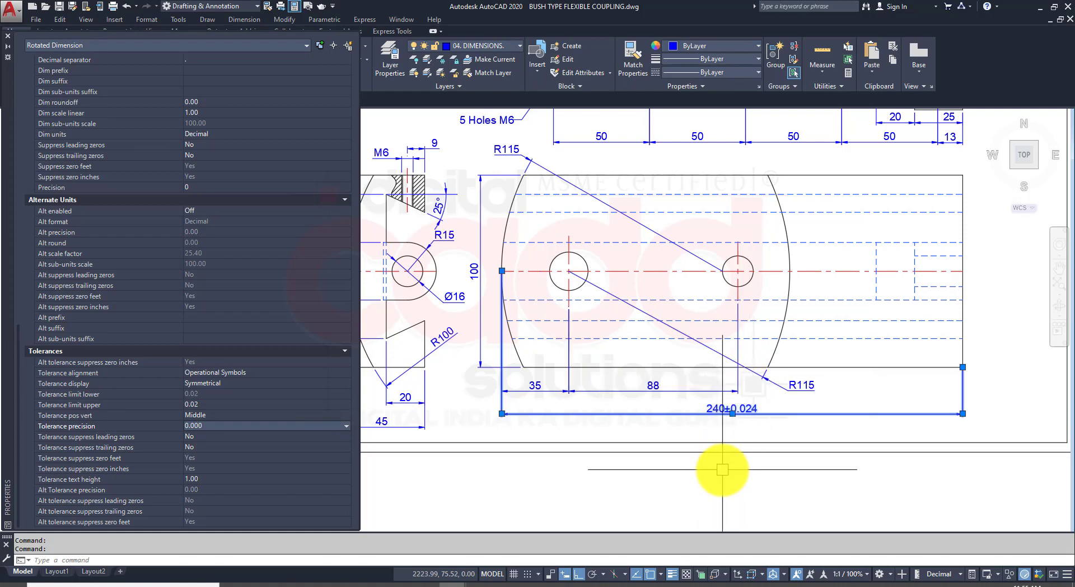
pyautogui.click(213, 385)
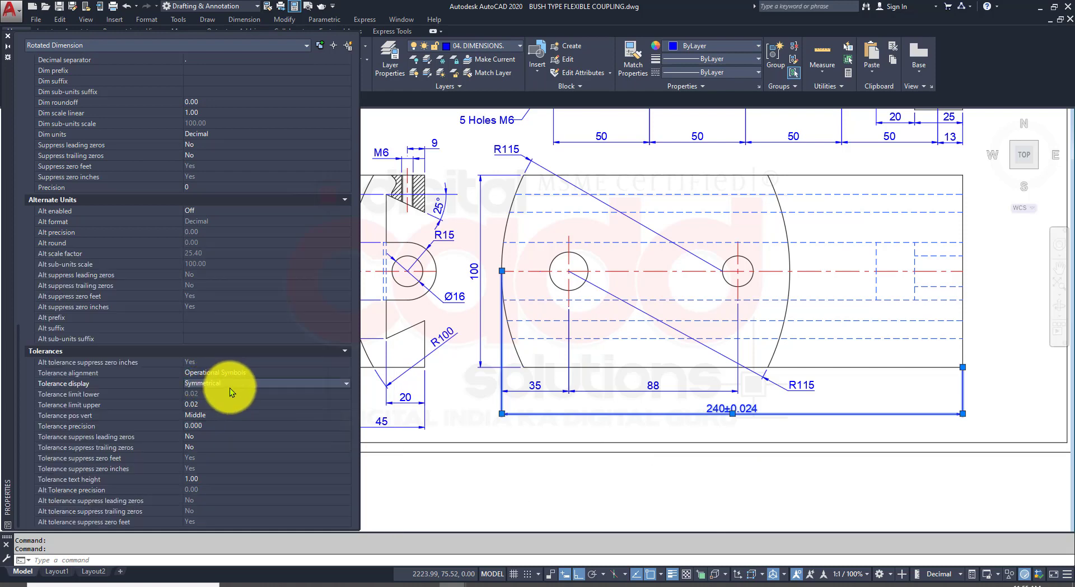
pyautogui.click(229, 390)
pyautogui.click(233, 385)
pyautogui.click(233, 385)
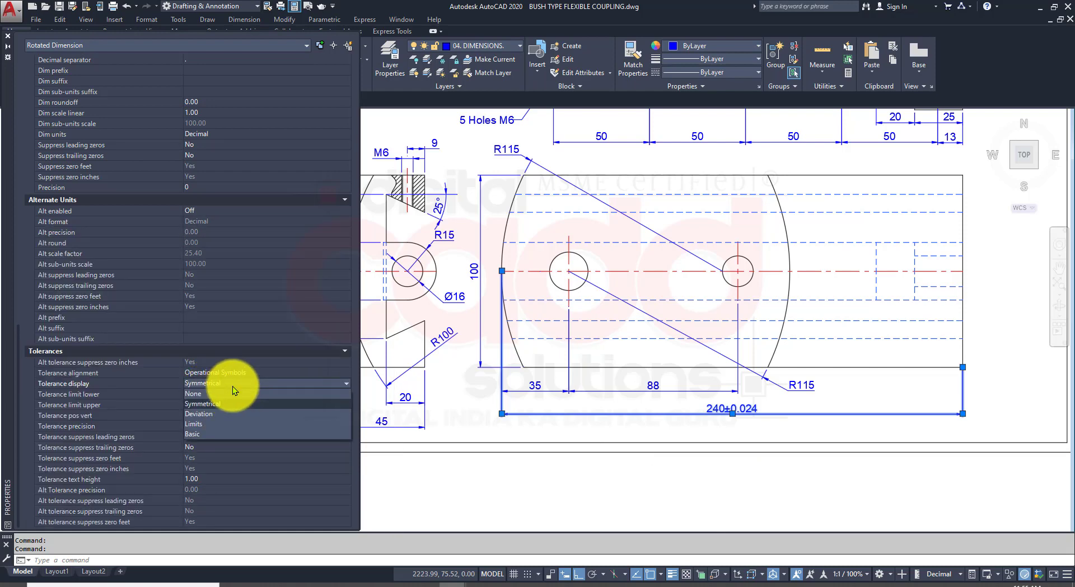
pyautogui.click(219, 414)
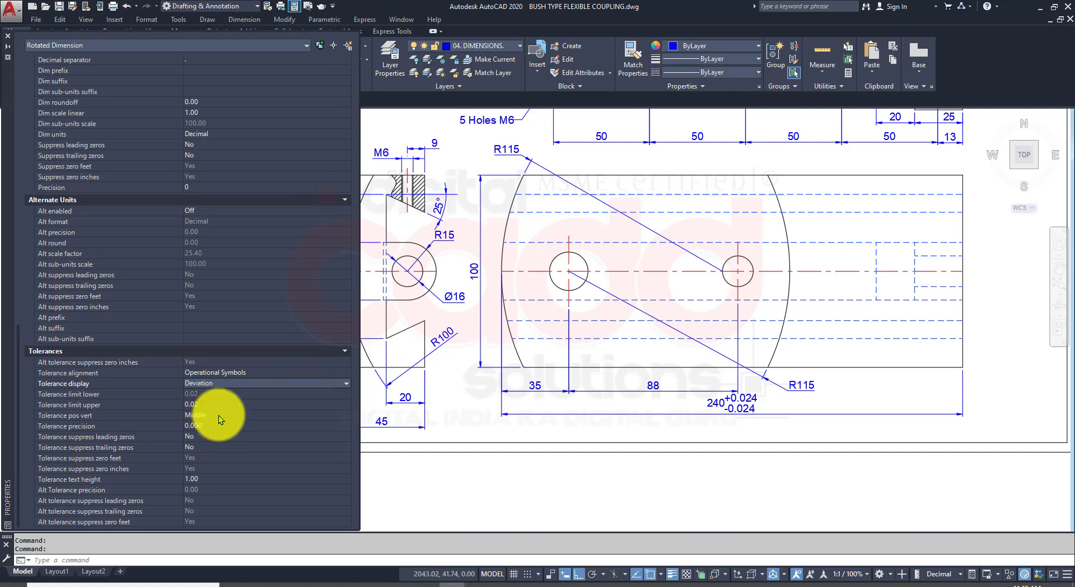
# Set the 240 dimension's upper tolerance limit to 0.025
pyautogui.scroll(5, 759, 459)
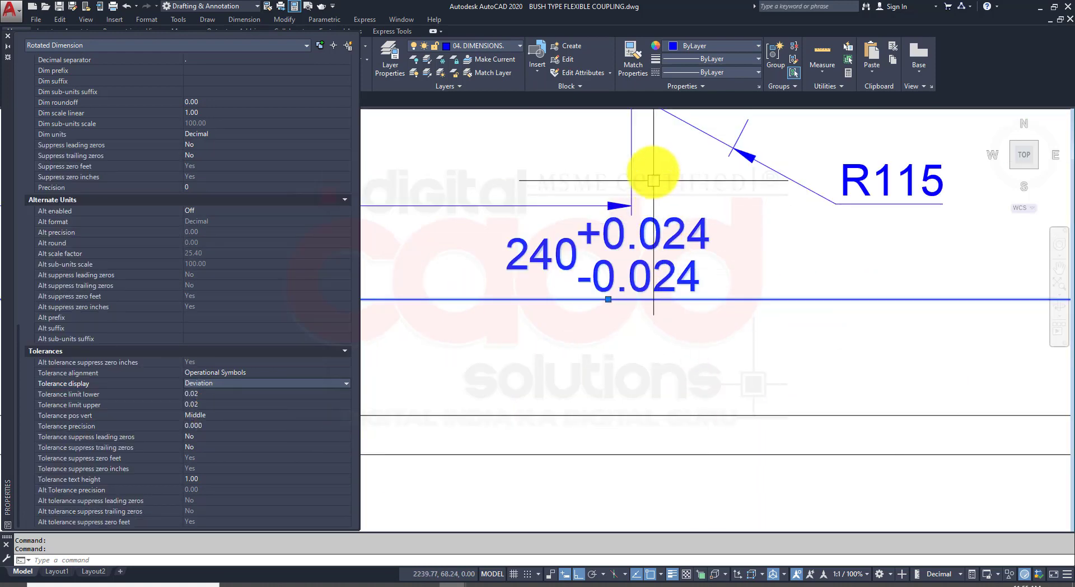
pyautogui.moveTo(696, 378); pyautogui.dragTo(715, 510, button='middle')
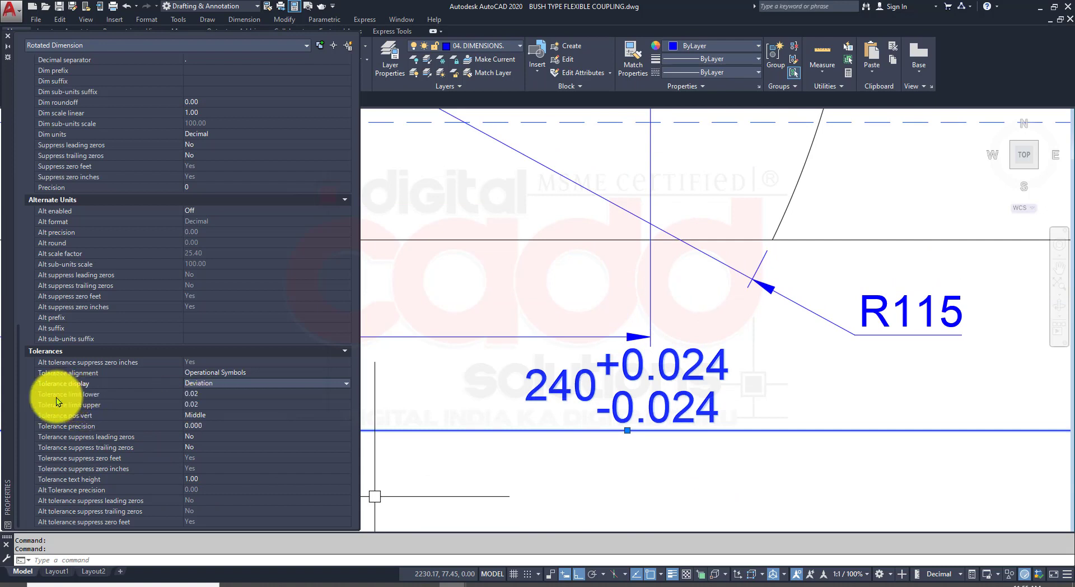
pyautogui.click(196, 404)
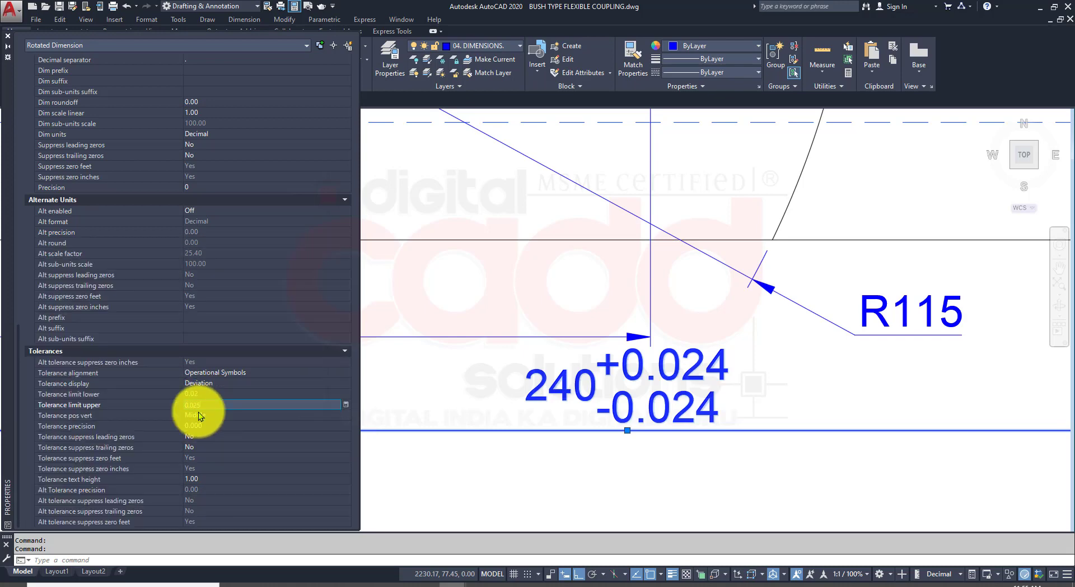
pyautogui.click(198, 412)
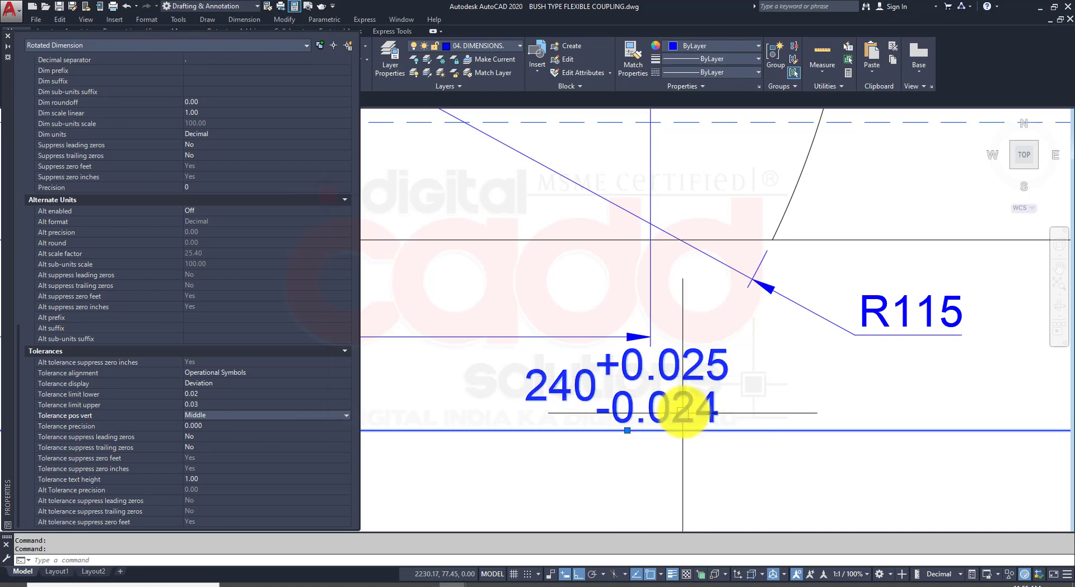
# Examine the deviation tolerance text on the 240 dimension up close and in its surroundings, and deselect the dimension
pyautogui.moveTo(690, 374); pyautogui.dragTo(656, 337, button='middle')
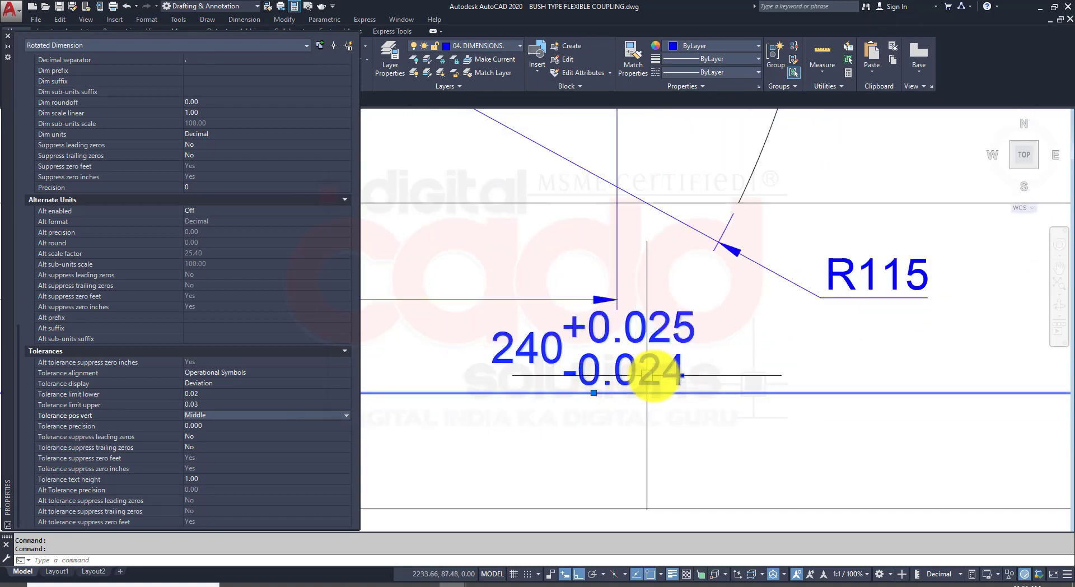
pyautogui.scroll(-4, 697, 386)
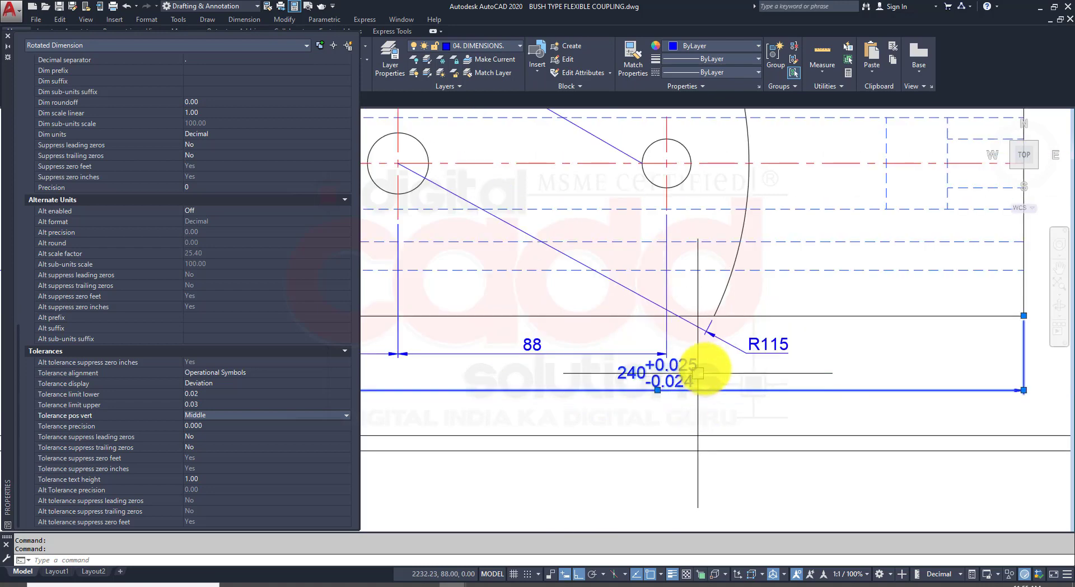
pyautogui.scroll(5, 697, 372)
pyautogui.scroll(-5, 671, 356)
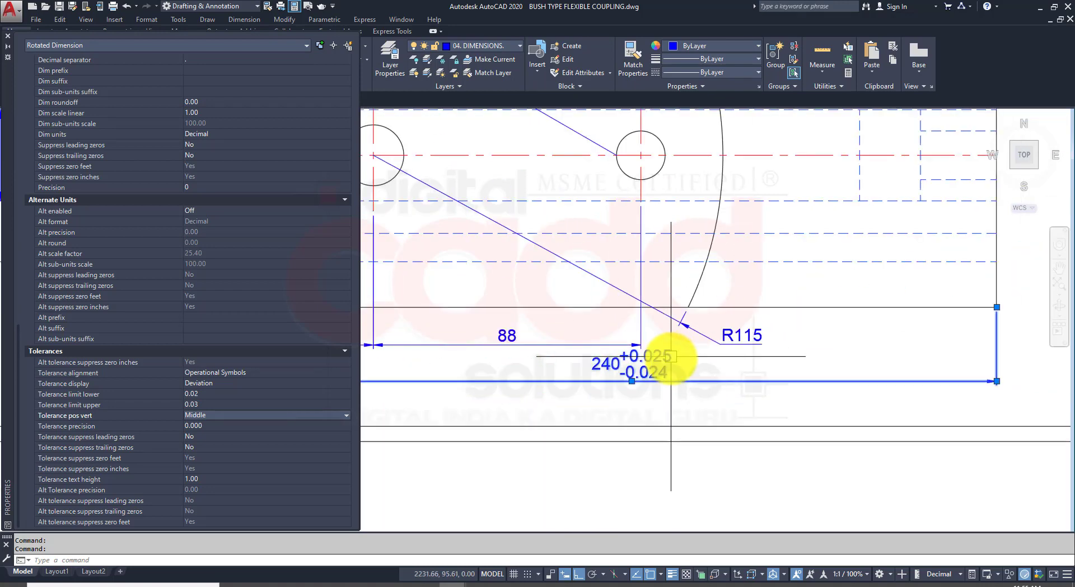
pyautogui.scroll(-3, 710, 419)
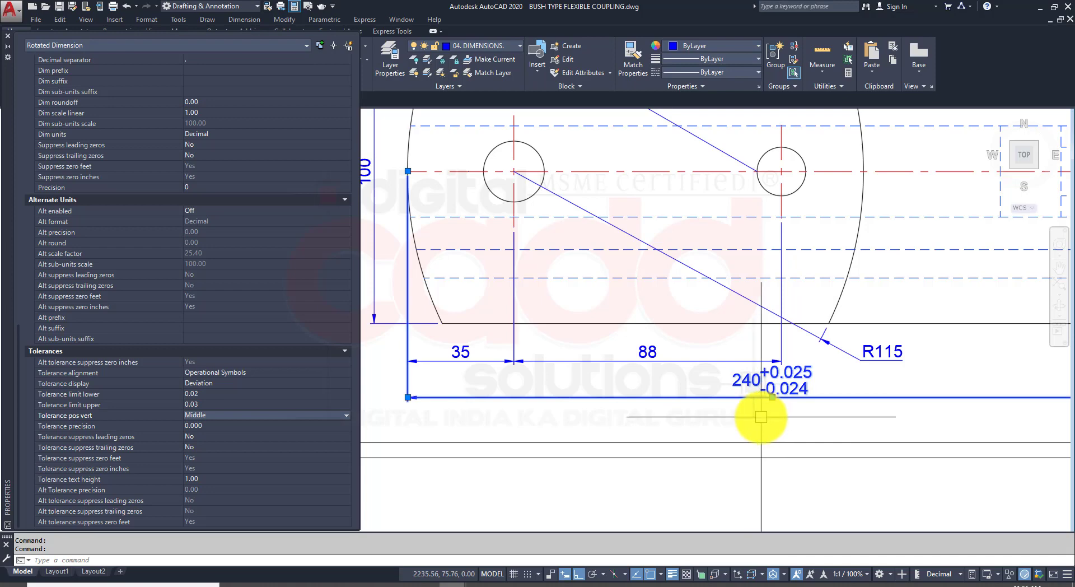
pyautogui.scroll(5, 812, 426)
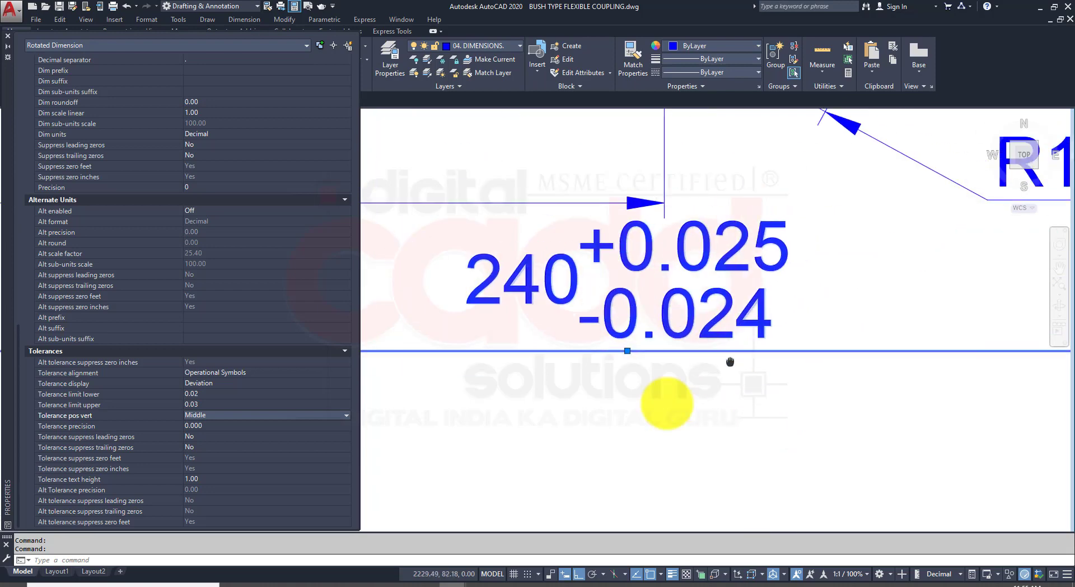
pyautogui.scroll(-6, 627, 269)
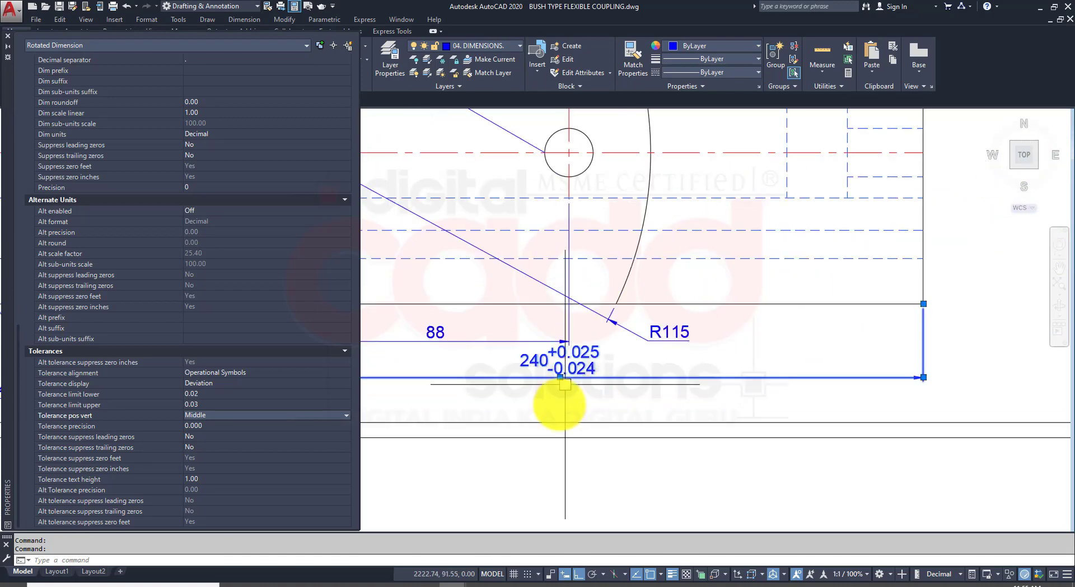
pyautogui.scroll(3, 684, 403)
pyautogui.press('Escape')
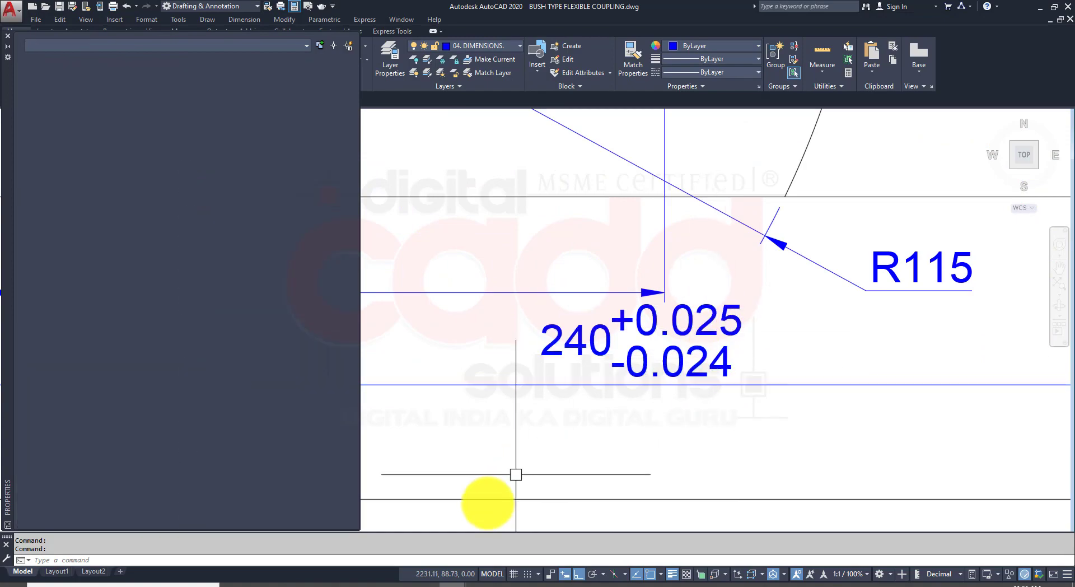
# Switch to the assignments PDF to examine the deviation tolerance on the 6X Ø.352 THRU hole callout, and return to AutoCAD
pyautogui.click(288, 583)
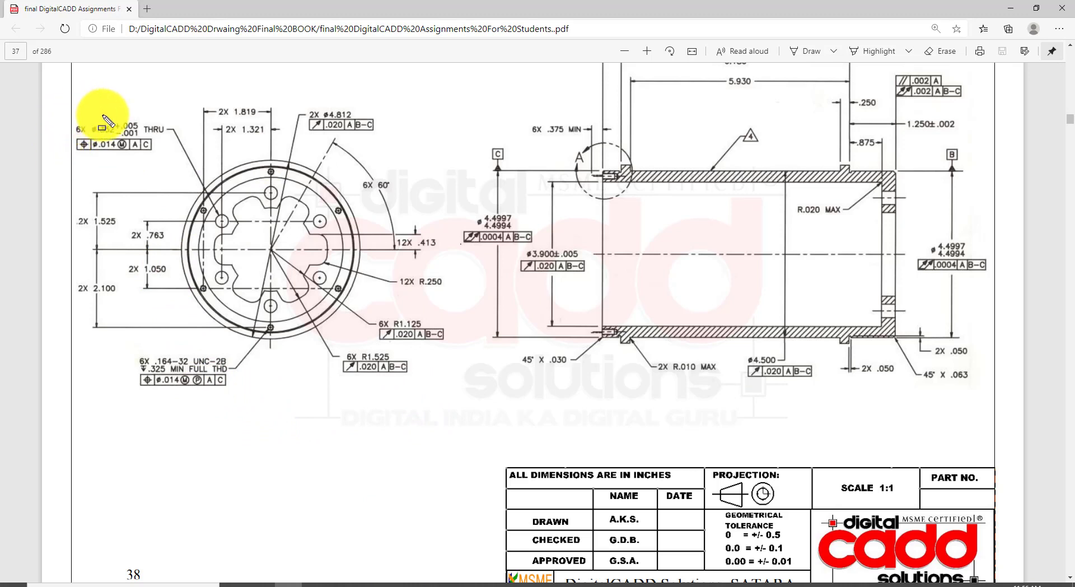
pyautogui.moveTo(91, 110); pyautogui.dragTo(147, 141)
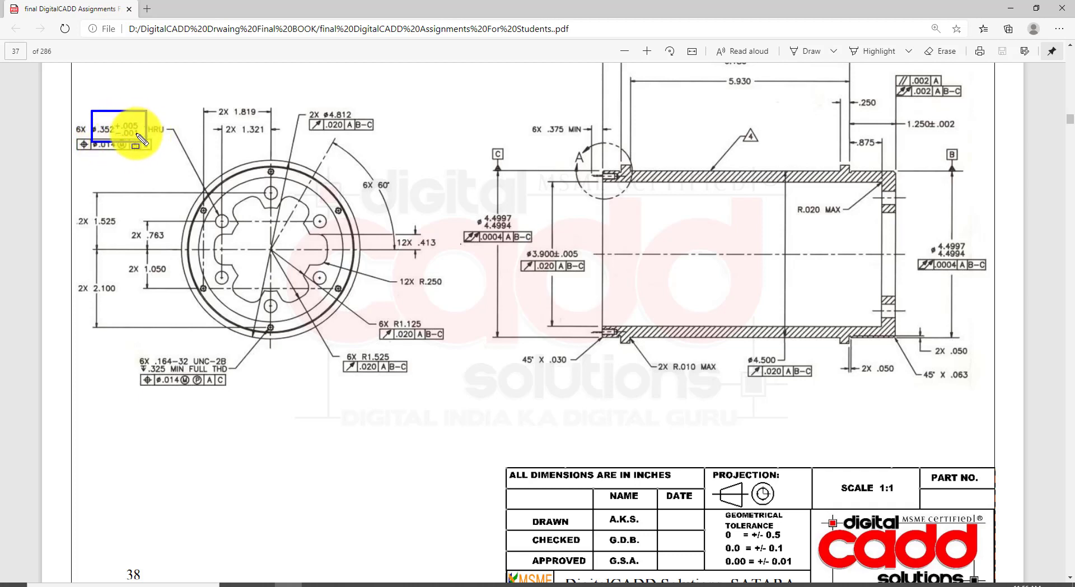
pyautogui.moveTo(111, 111); pyautogui.dragTo(138, 136)
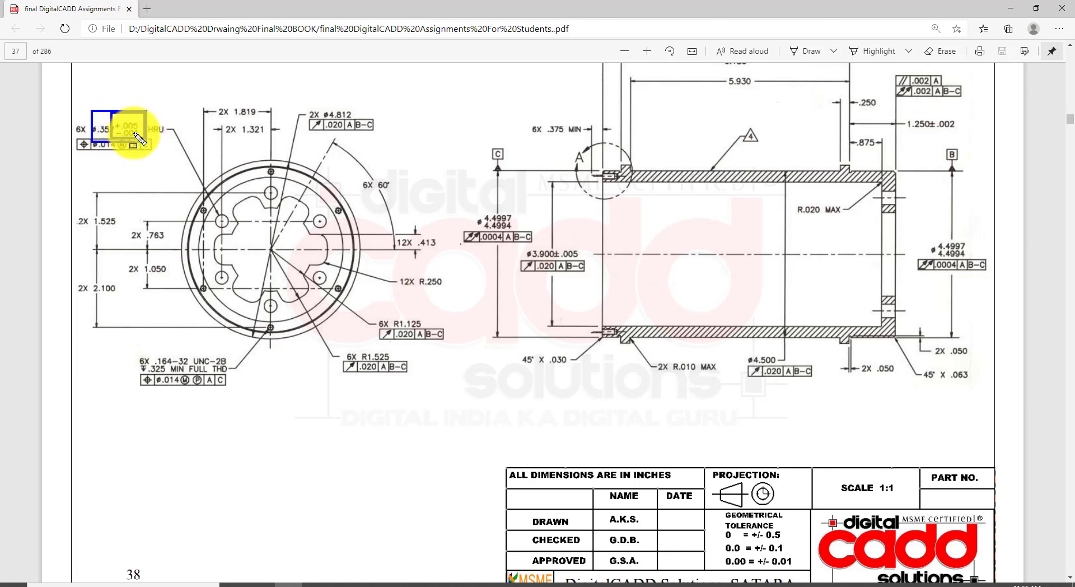
pyautogui.press('Escape')
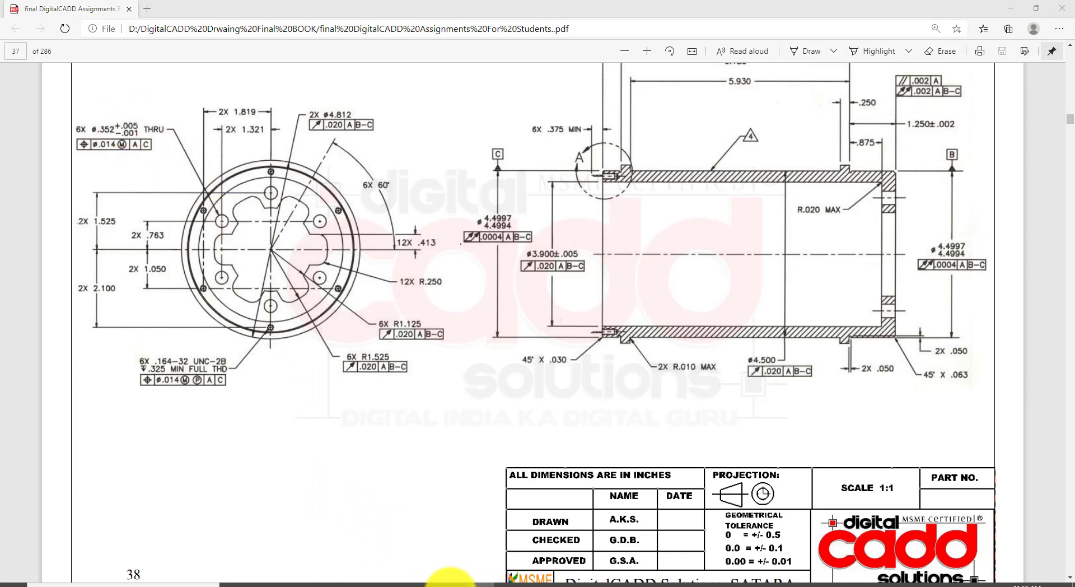
pyautogui.moveTo(450, 576)
pyautogui.click(537, 535)
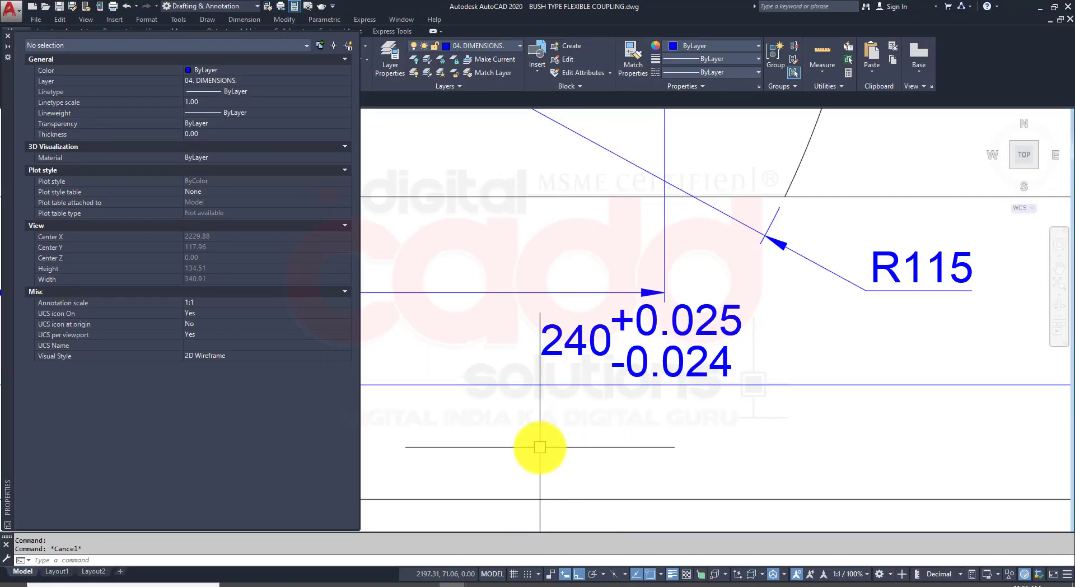
# Reselect the 240 overall length dimension and set its tolerance display to Limits
pyautogui.click(605, 385)
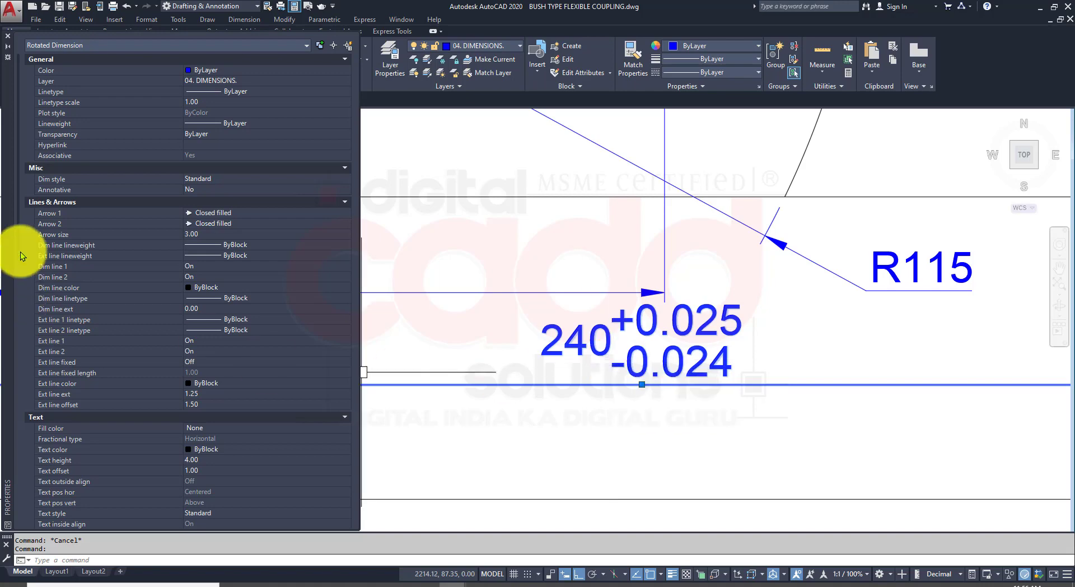
pyautogui.moveTo(20, 203); pyautogui.dragTo(19, 498)
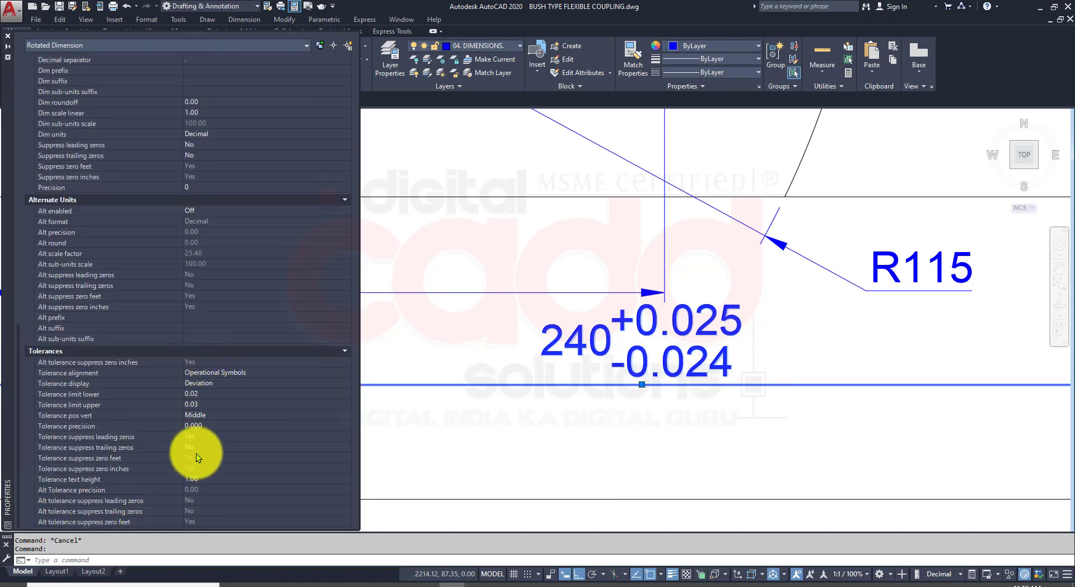
pyautogui.click(90, 384)
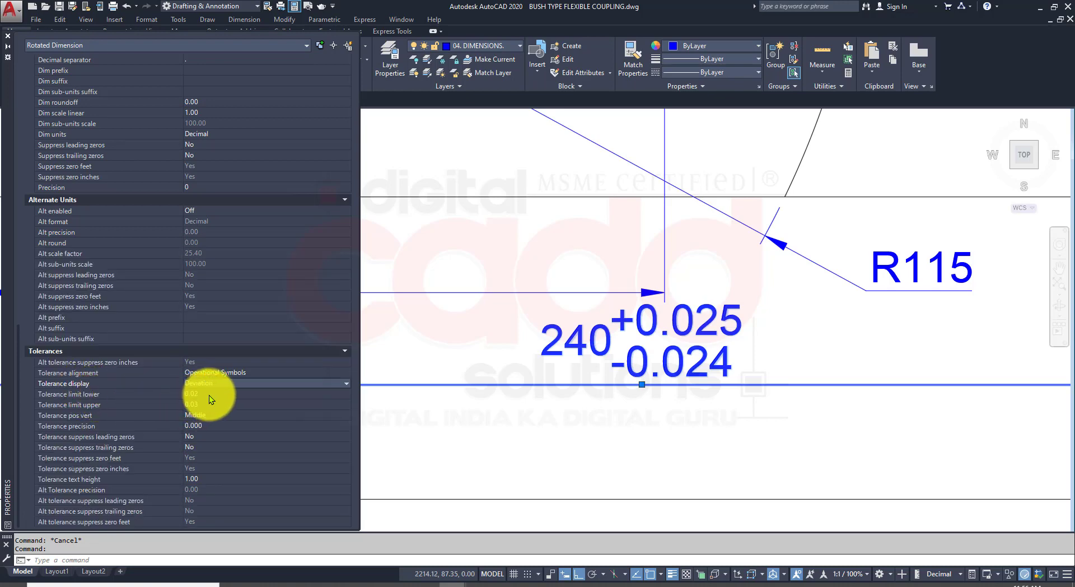
pyautogui.click(234, 384)
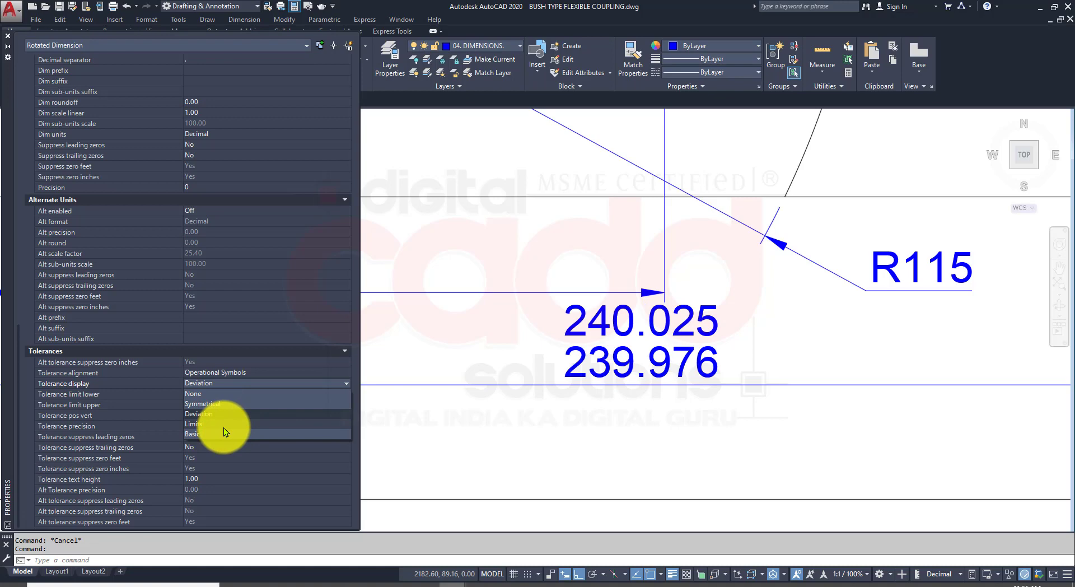
pyautogui.click(223, 427)
# Examine the stacked limits text on the 240 dimension, both up close and from farther out
pyautogui.scroll(-2, 741, 346)
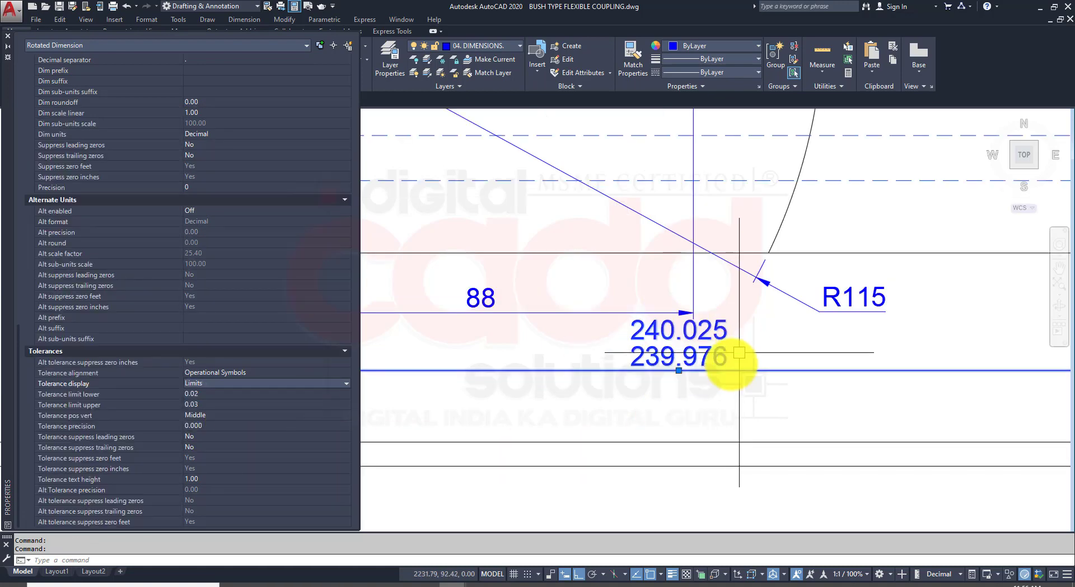
pyautogui.scroll(2, 733, 365)
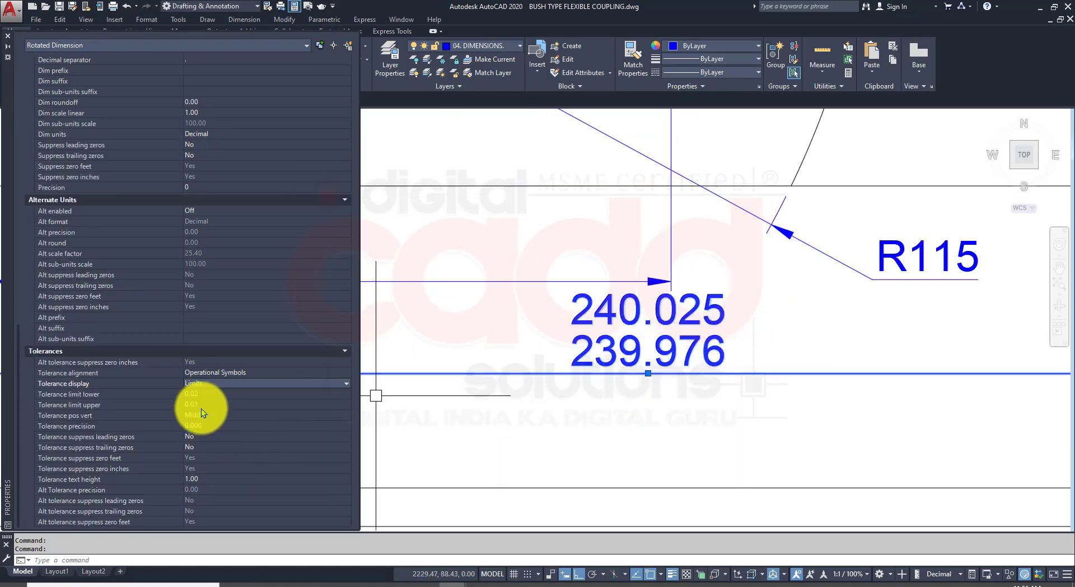
pyautogui.scroll(-3, 743, 293)
pyautogui.scroll(4, 742, 293)
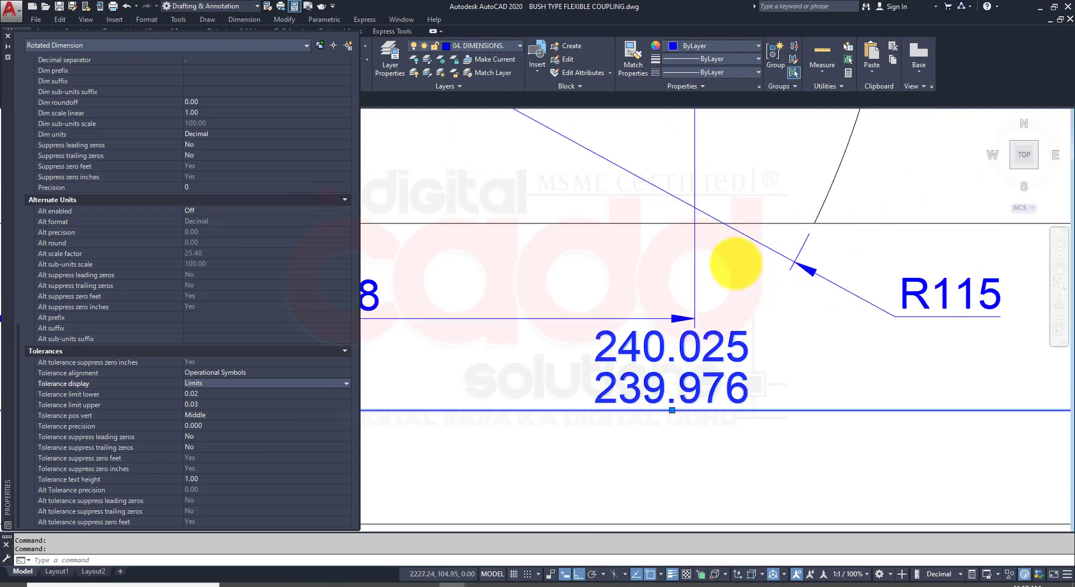
pyautogui.scroll(1, 537, 480)
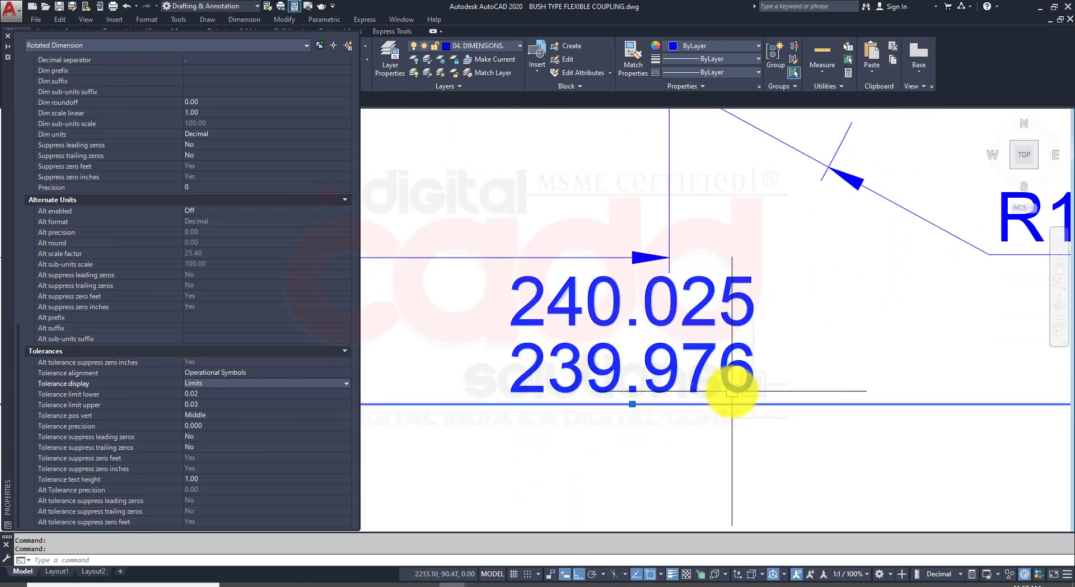
pyautogui.scroll(-2, 730, 427)
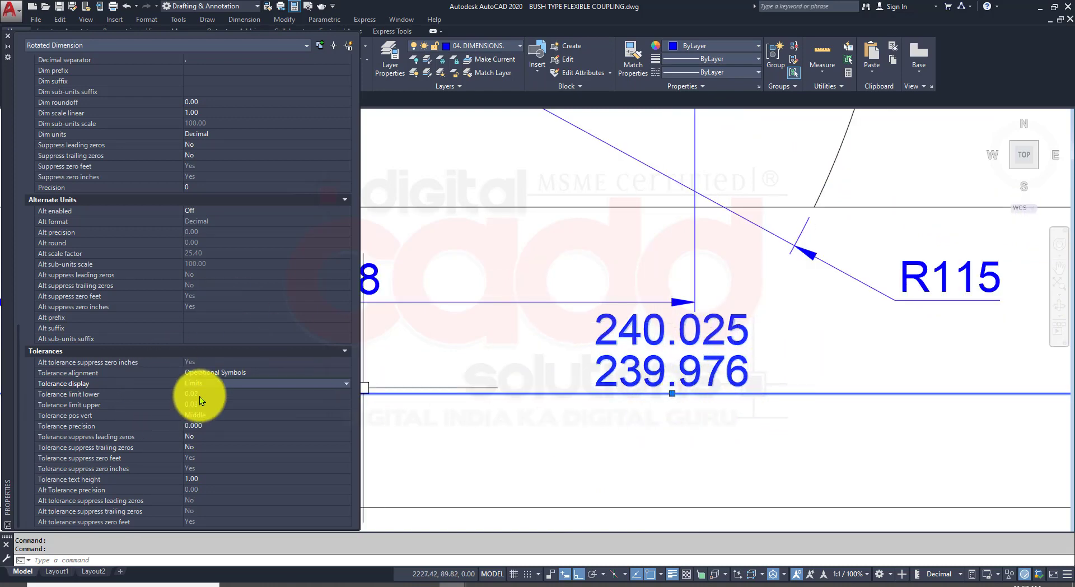
# Set the 240 dimension's lower tolerance limit to 0.05 and its upper tolerance limit to 0.06
pyautogui.click(213, 385)
pyautogui.click(226, 424)
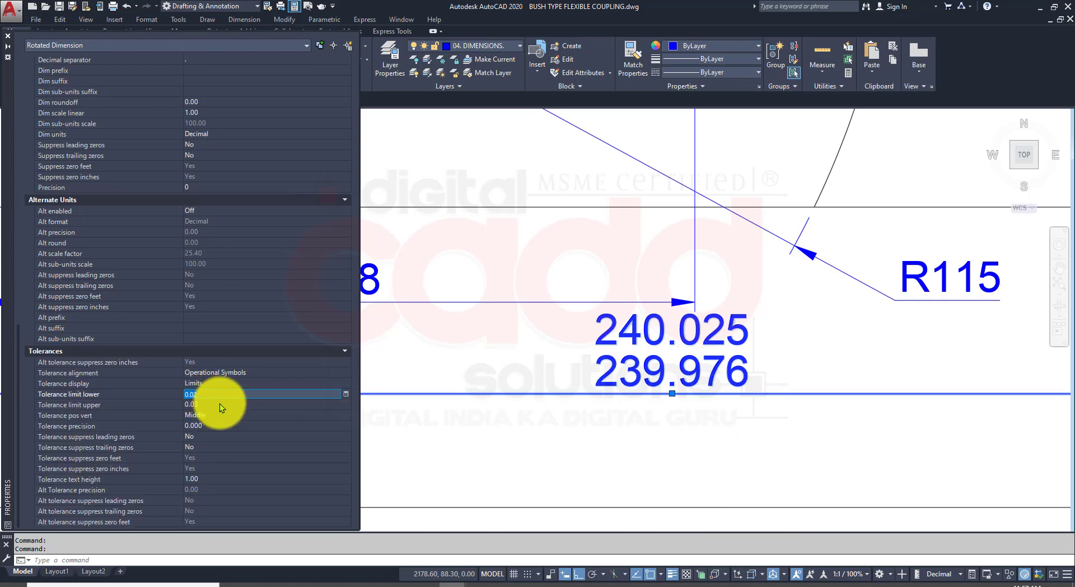
pyautogui.click(214, 404)
pyautogui.click(132, 394)
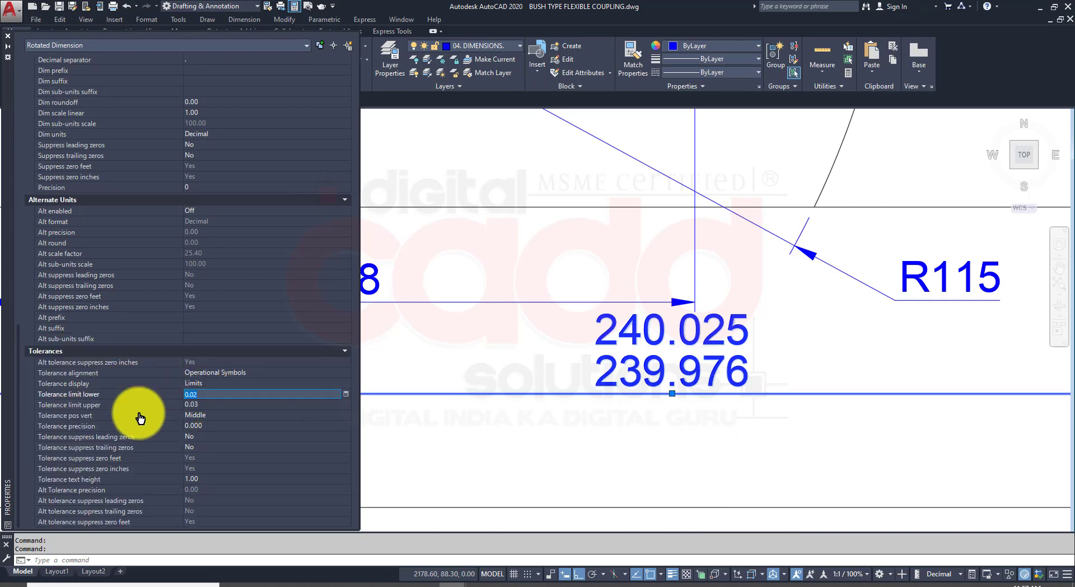
pyautogui.write('0.05')
pyautogui.press('Tab')
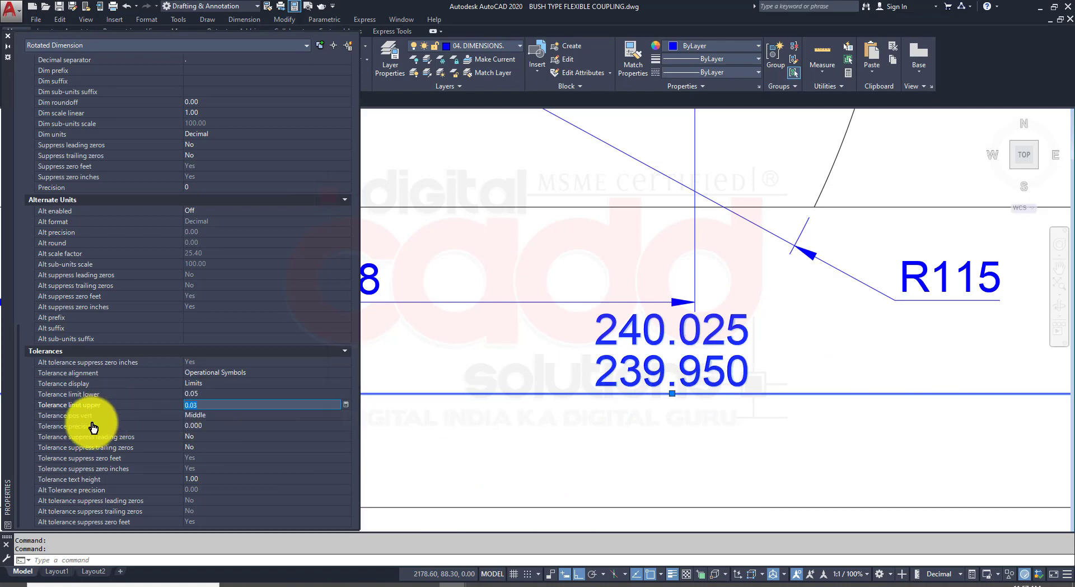
pyautogui.write('0.06')
pyautogui.press('Tab')
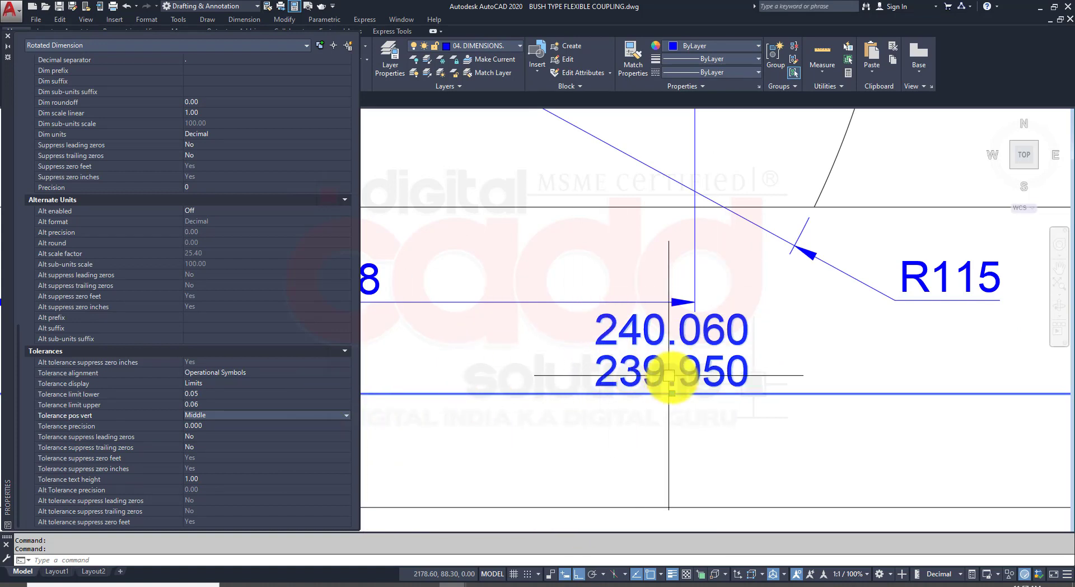
# Switch to the assignments PDF to examine and mark up the 4.4997/4.4994 limits callout, clear the marks and return to the AutoCAD drawing
pyautogui.scroll(-2, 644, 420)
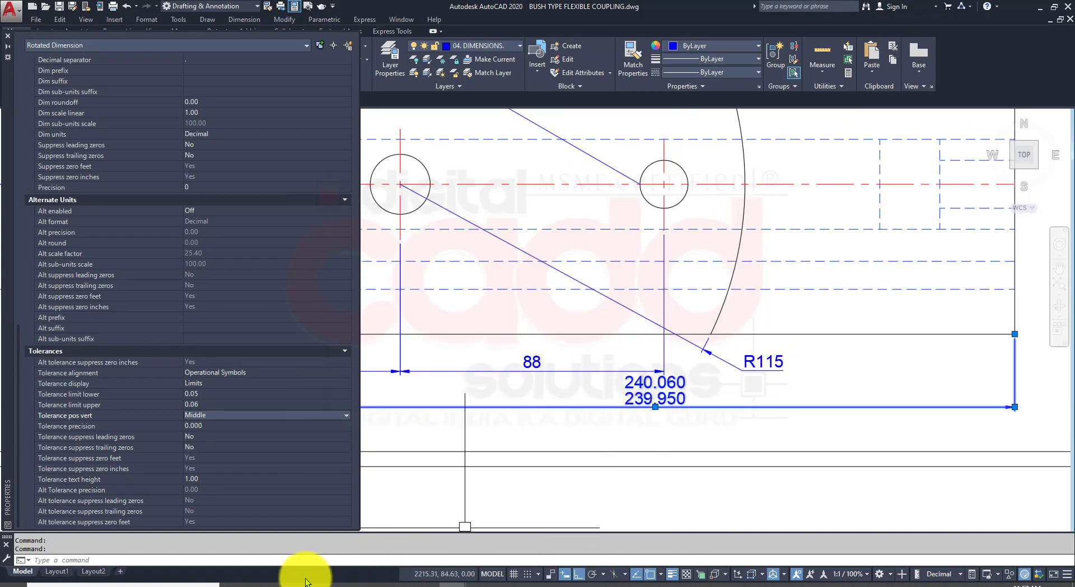
pyautogui.click(288, 579)
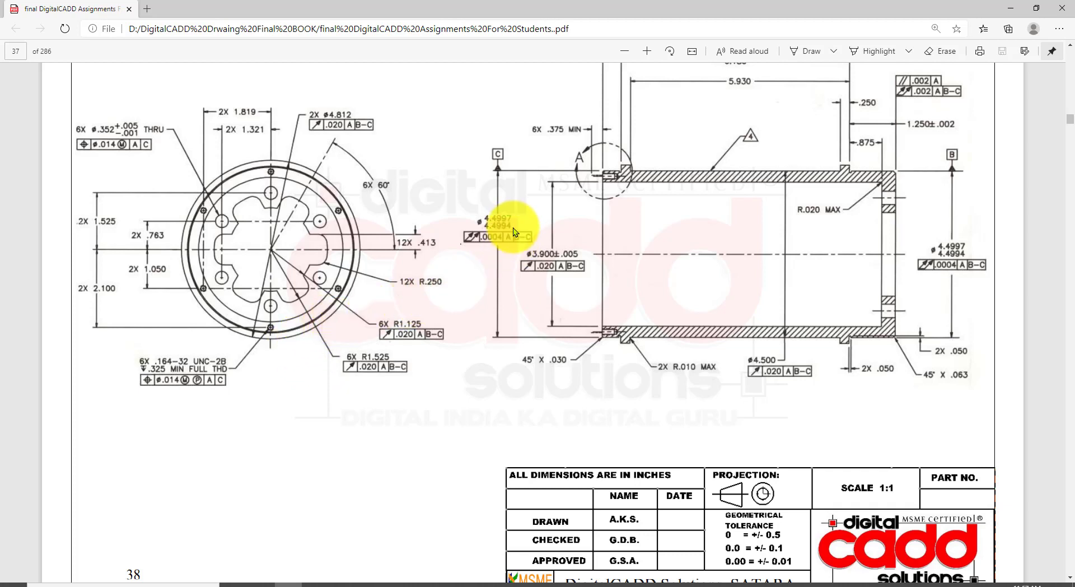
pyautogui.moveTo(467, 199); pyautogui.dragTo(512, 230)
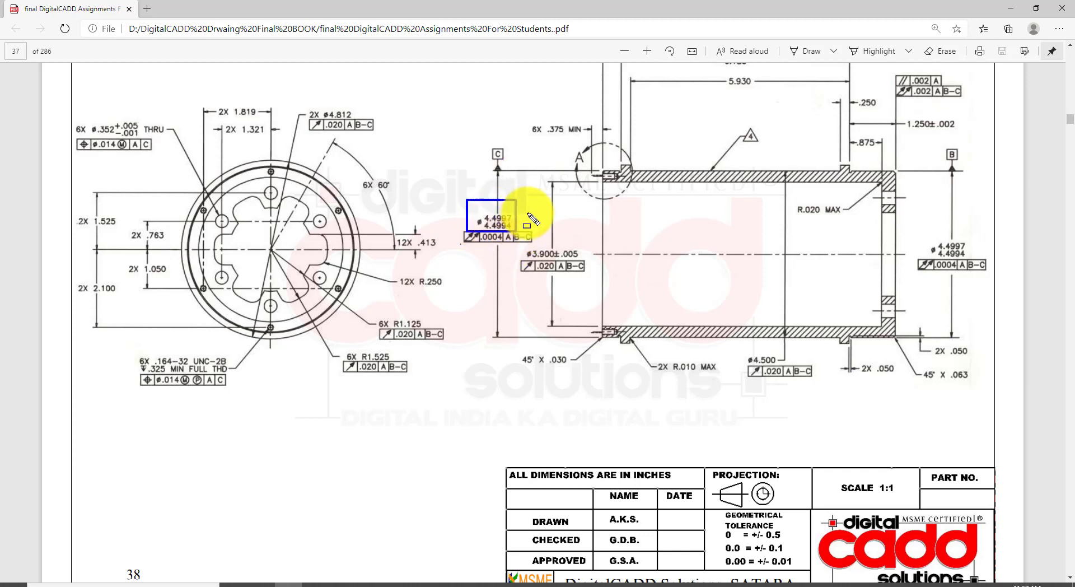
pyautogui.moveTo(553, 204)
pyautogui.mouseDown()
pyautogui.moveTo(521, 212)
pyautogui.moveTo(524, 230)
pyautogui.mouseUp()
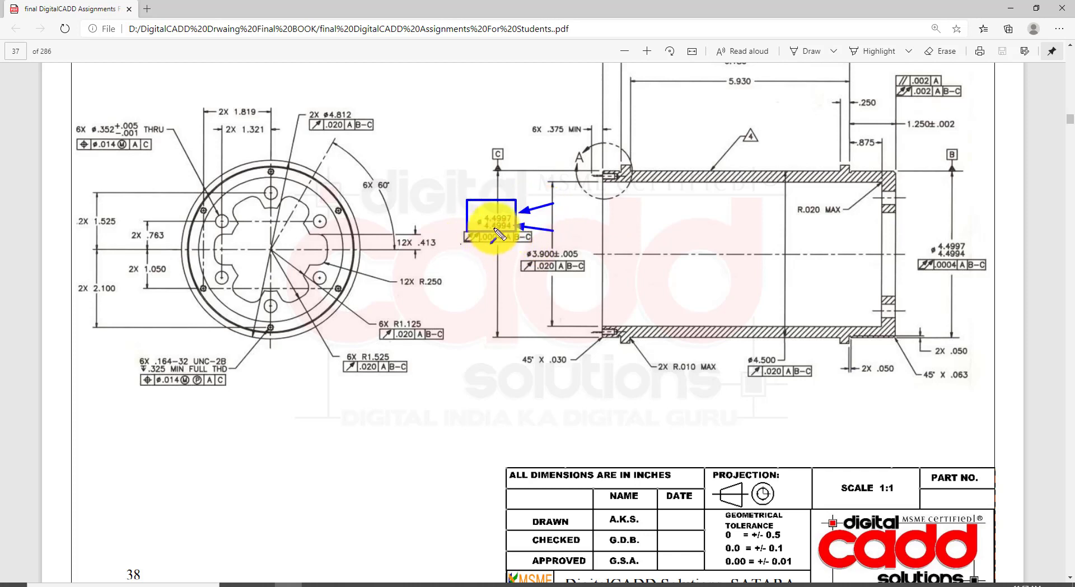
pyautogui.press('Escape')
pyautogui.moveTo(456, 581)
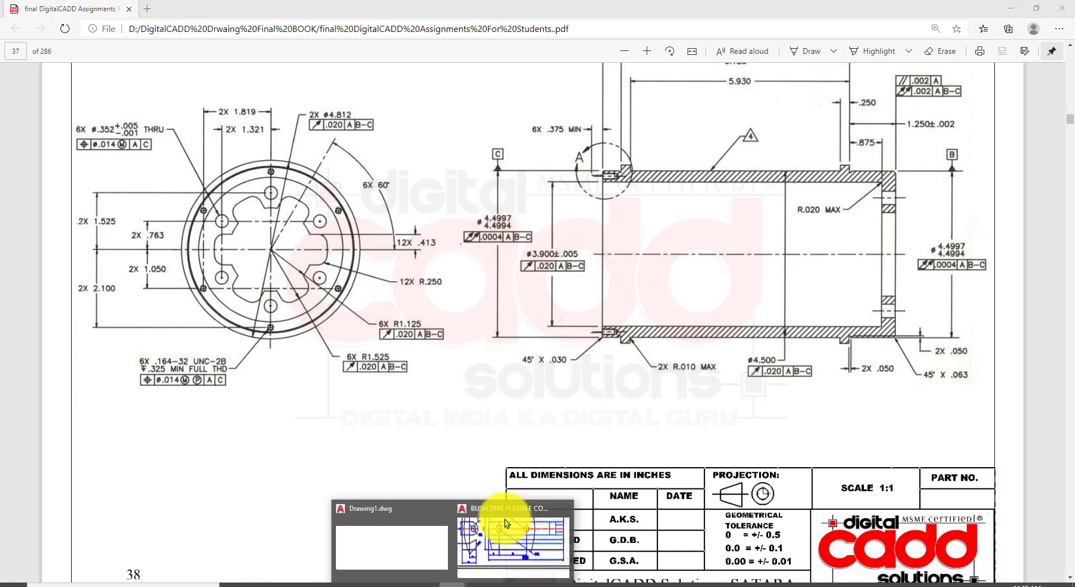
pyautogui.click(509, 540)
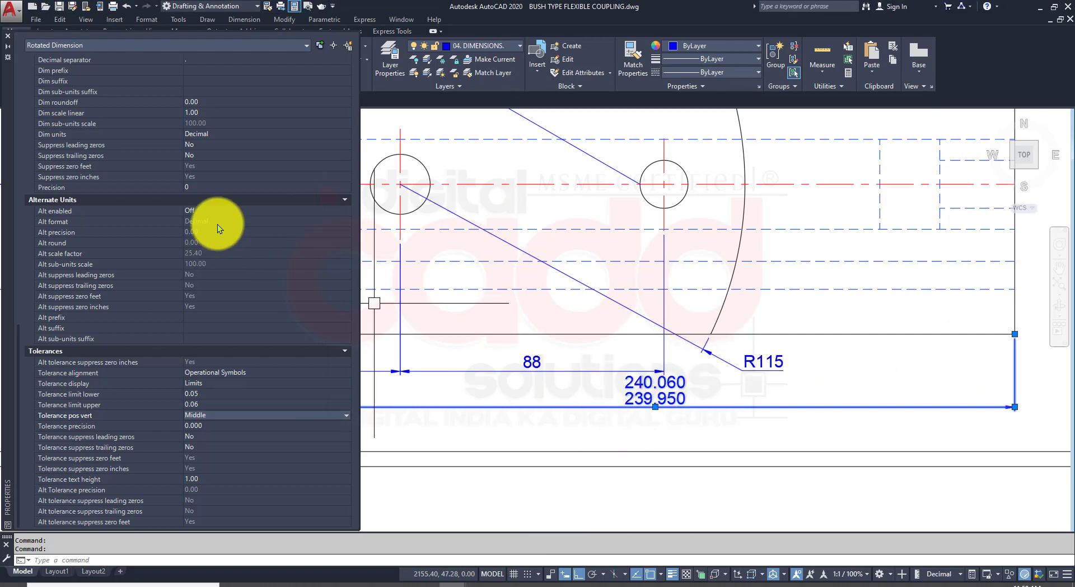
# Try the Basic tolerance display on the 240 overall length dimension
pyautogui.click(218, 386)
pyautogui.click(216, 385)
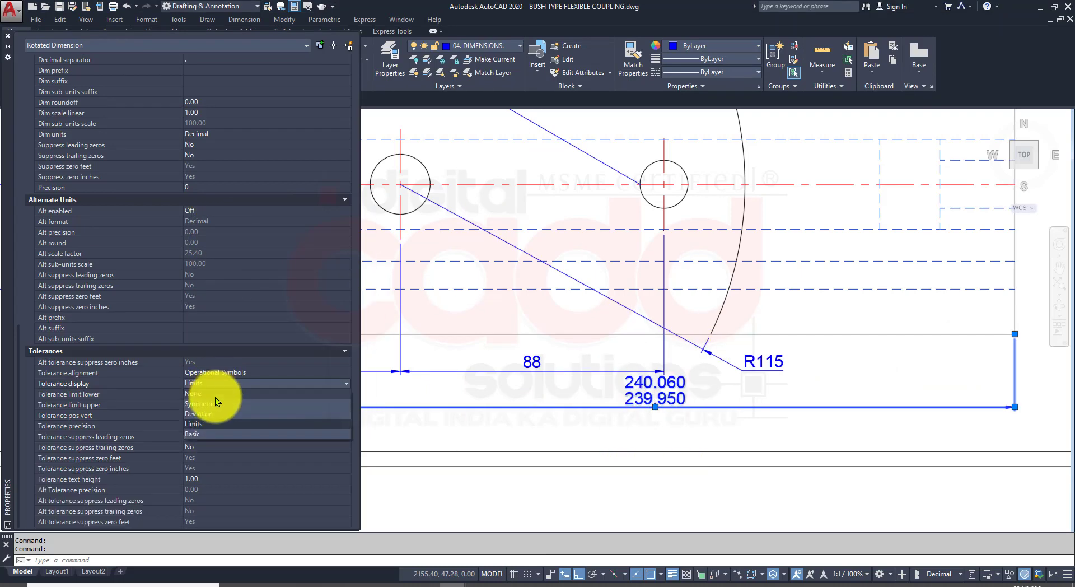
pyautogui.click(212, 436)
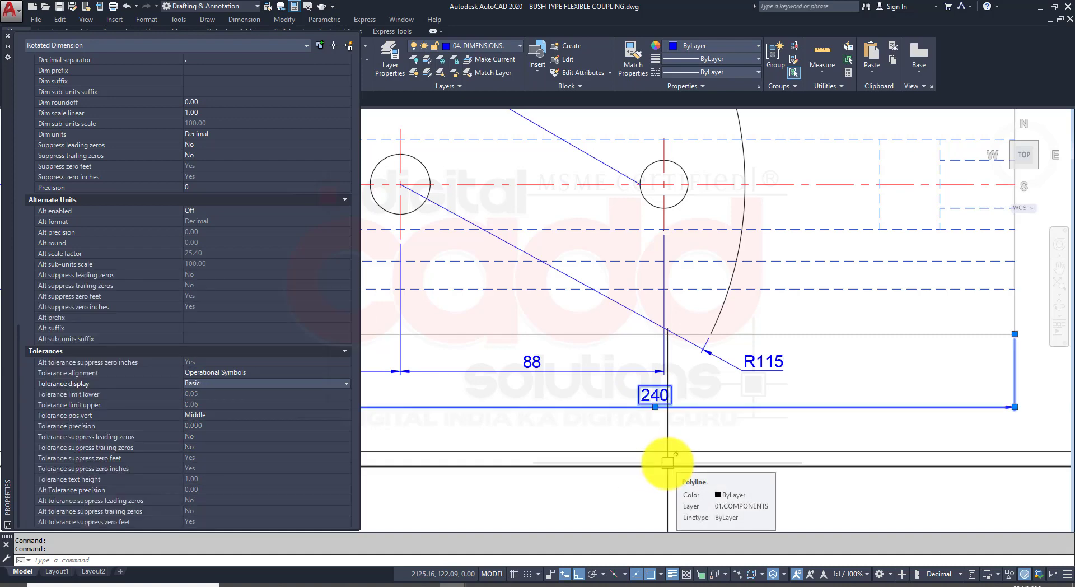
pyautogui.click(209, 381)
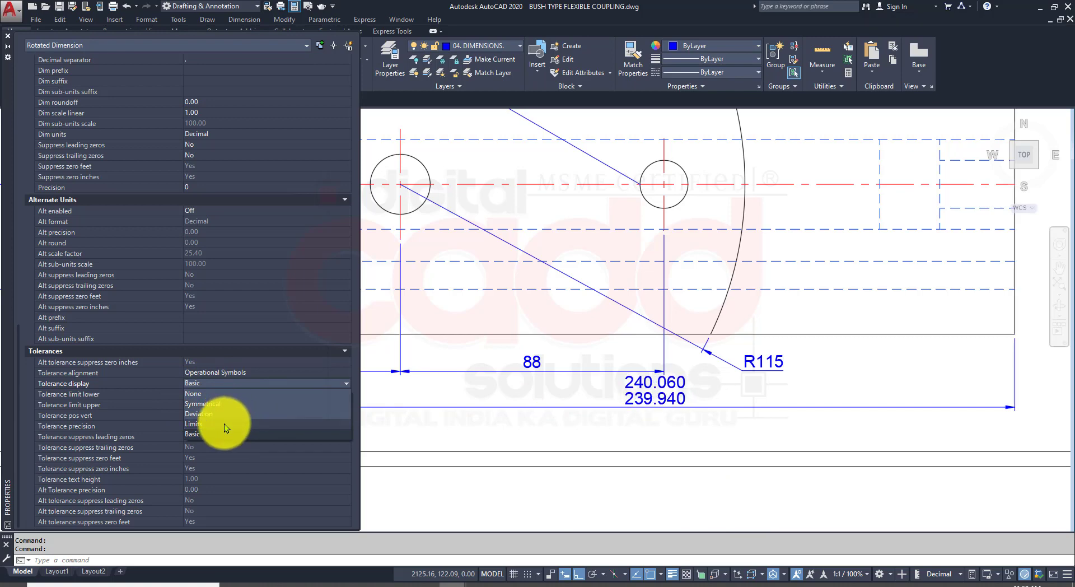
pyautogui.click(578, 399)
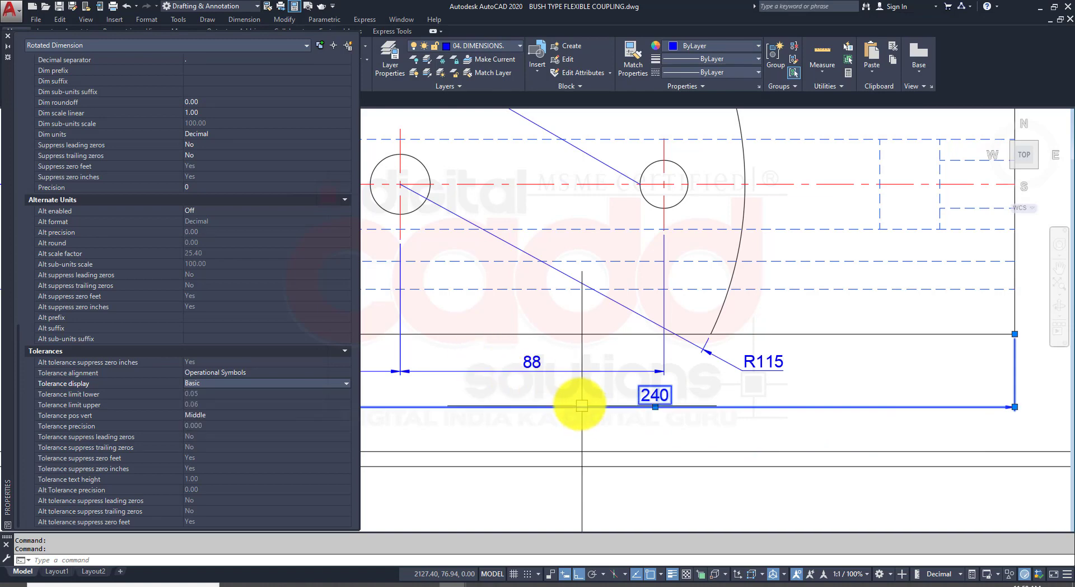
# Undo the Basic and Limits tolerance changes on the 240 dimension back to its Deviation display, and close the properties palette
pyautogui.hotkey('ctrl', 'z')
pyautogui.hotkey('ctrl', 'z')
pyautogui.hotkey('ctrl', 'z')
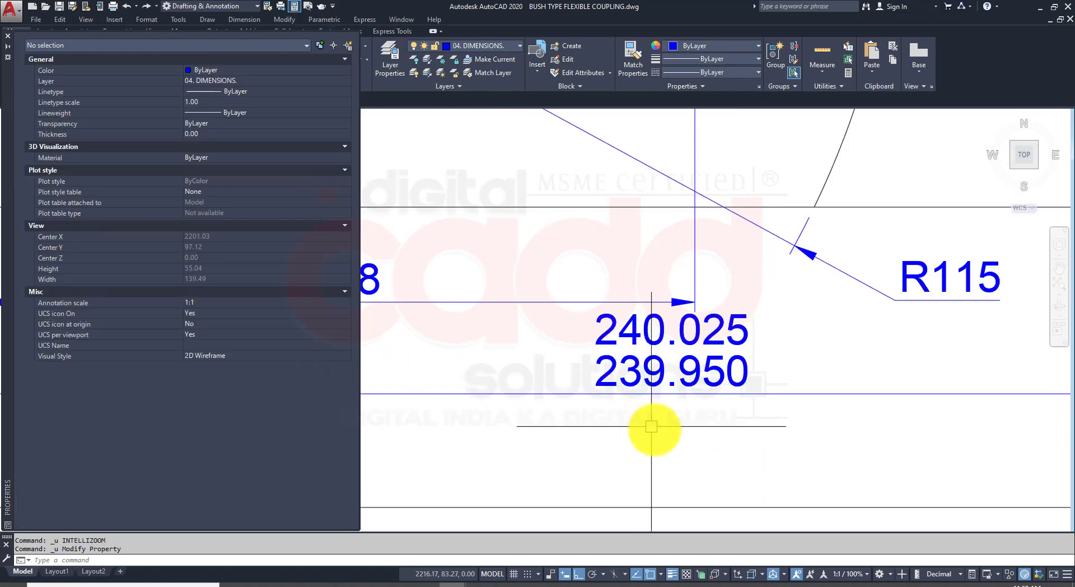
pyautogui.hotkey('ctrl', 'z')
pyautogui.hotkey('ctrl', 'z')
pyautogui.hotkey('ctrl', 'z')
pyautogui.hotkey('ctrl', 'z')
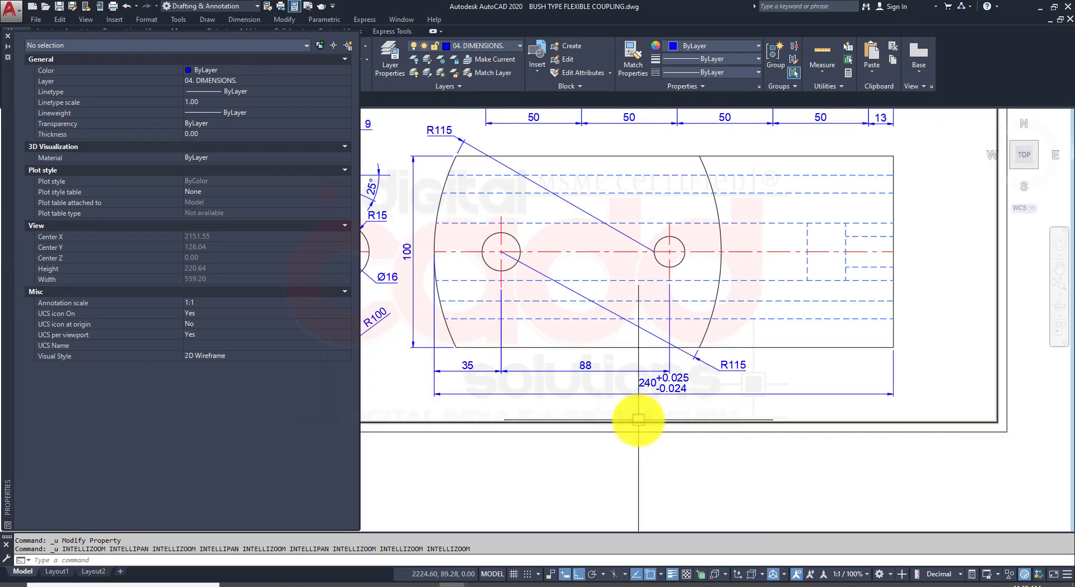
pyautogui.click(10, 40)
pyautogui.moveTo(792, 379)
pyautogui.mouseDown(button='middle')
pyautogui.moveTo(708, 504)
pyautogui.moveTo(510, 403)
pyautogui.moveTo(616, 313)
pyautogui.mouseUp(button='middle')
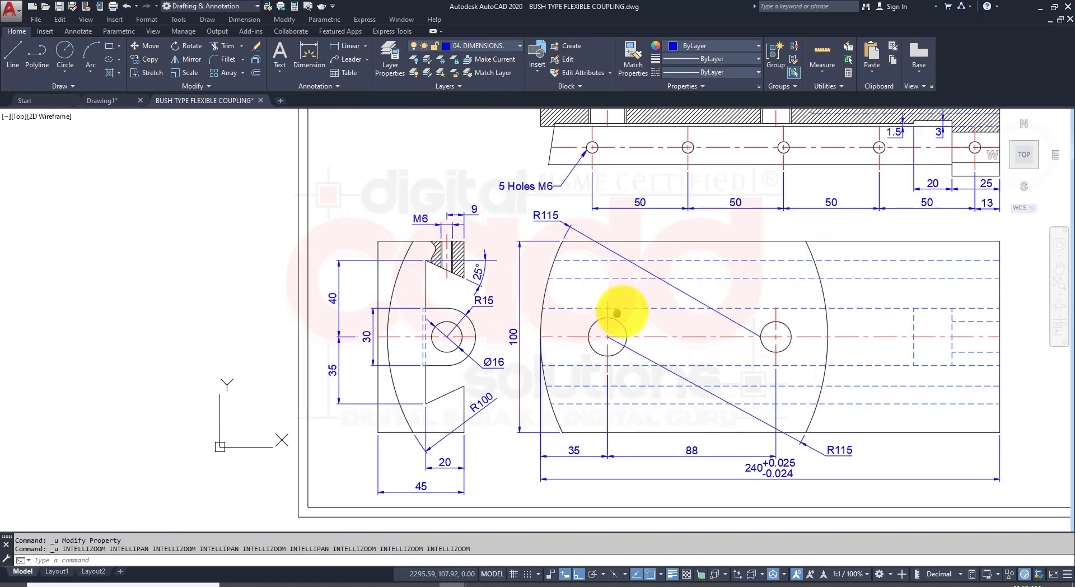
pyautogui.scroll(2, 406, 485)
pyautogui.click(432, 483)
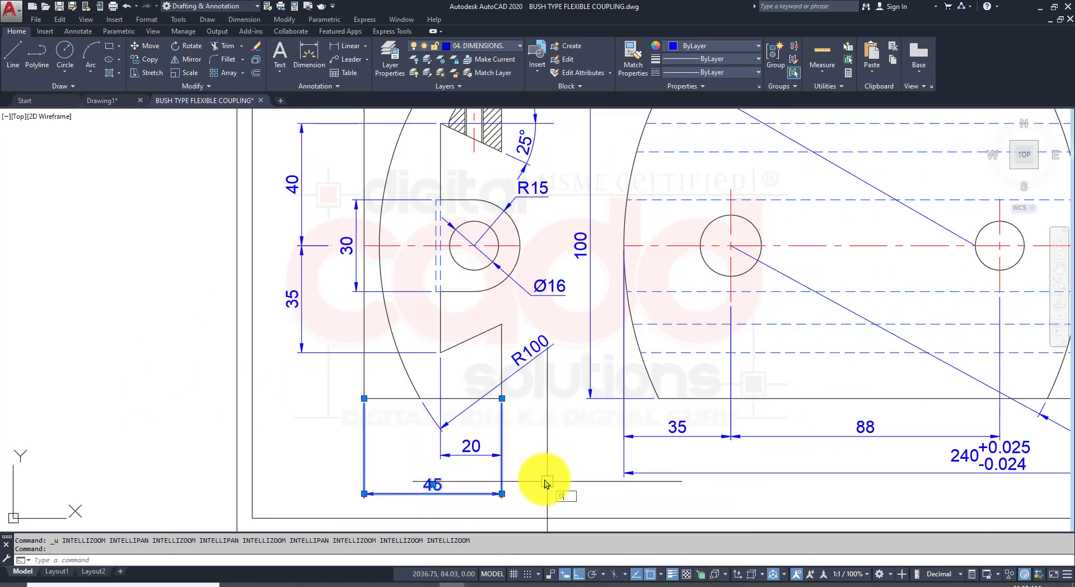
pyautogui.write('d')
pyautogui.press('Return')
pyautogui.press('Escape')
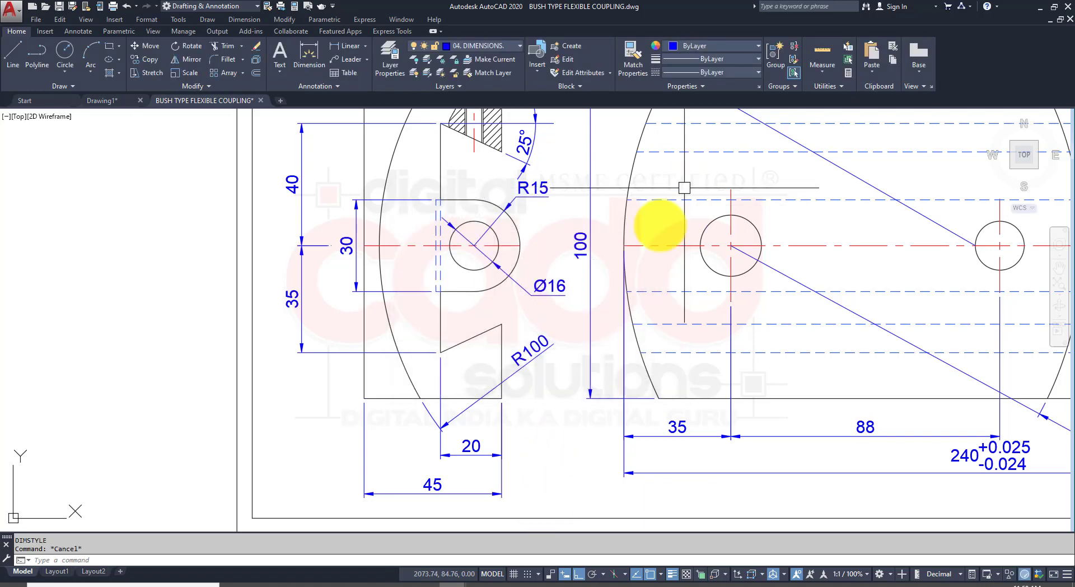
# View the 45 width dimension's full properties and its quick properties, closing each display after viewing it
pyautogui.click(494, 494)
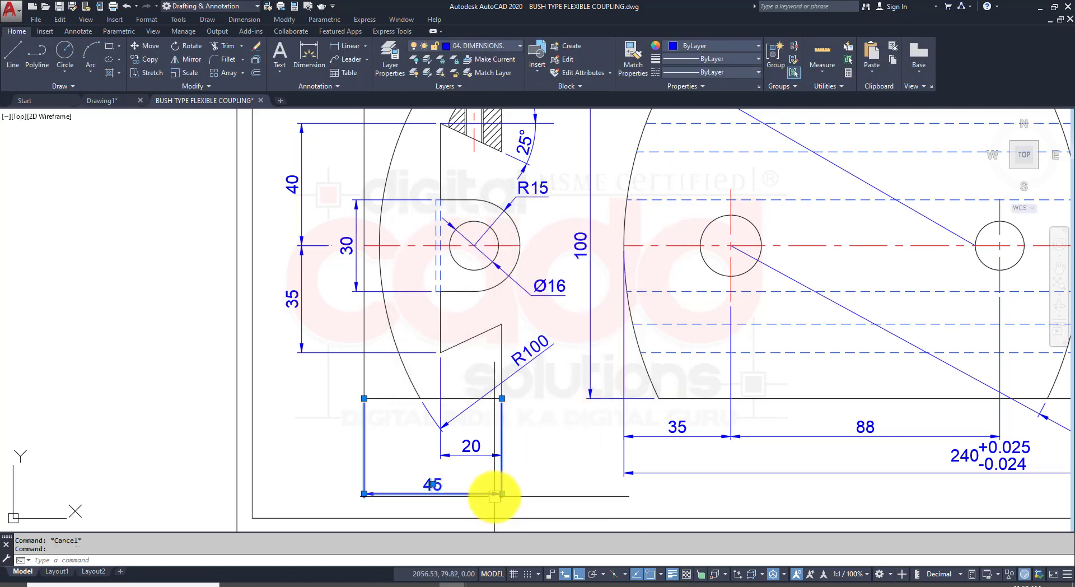
pyautogui.rightClick(326, 432)
pyautogui.click(369, 408)
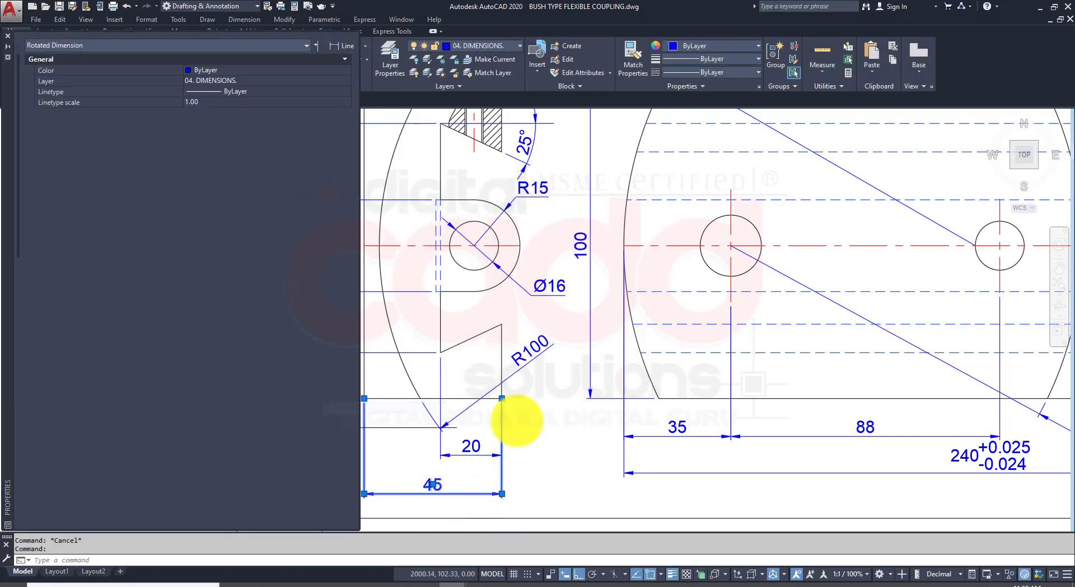
pyautogui.click(9, 40)
pyautogui.rightClick(531, 472)
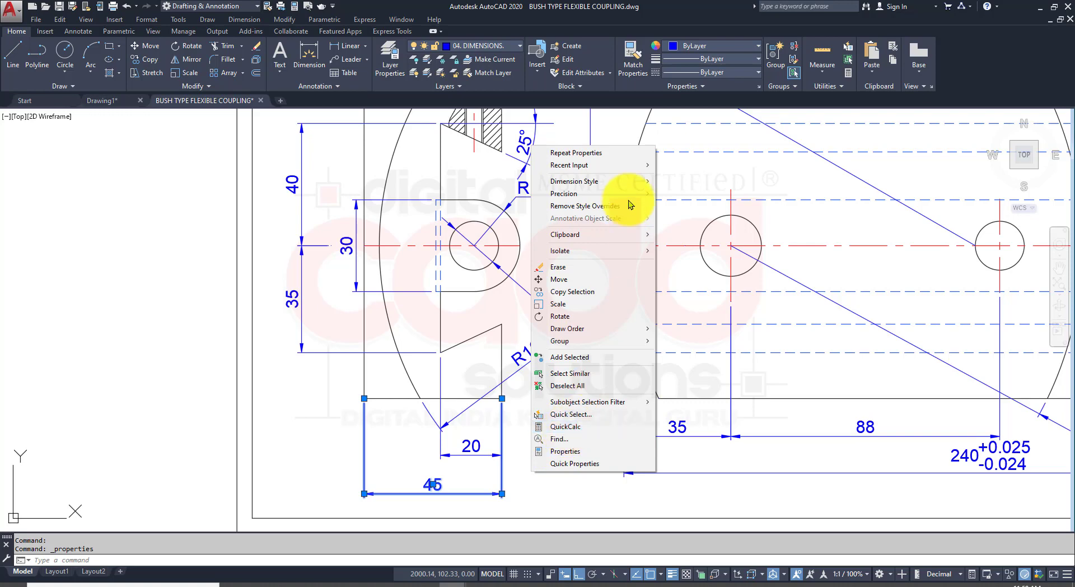
pyautogui.click(583, 462)
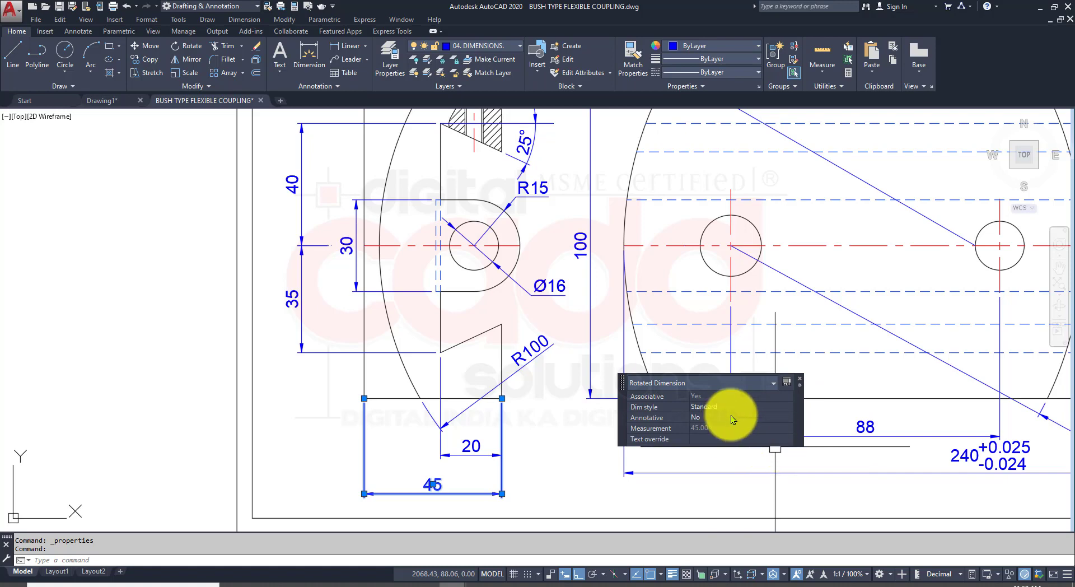
pyautogui.click(799, 381)
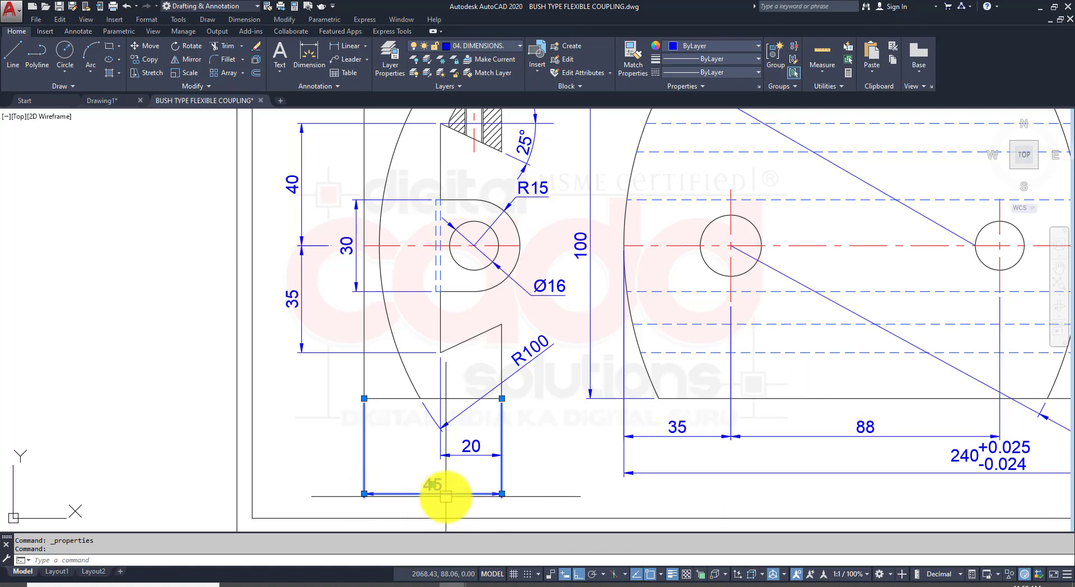
# Open the Standard dimension style for modification and examine the available tolerance methods
pyautogui.write('d')
pyautogui.press('Return')
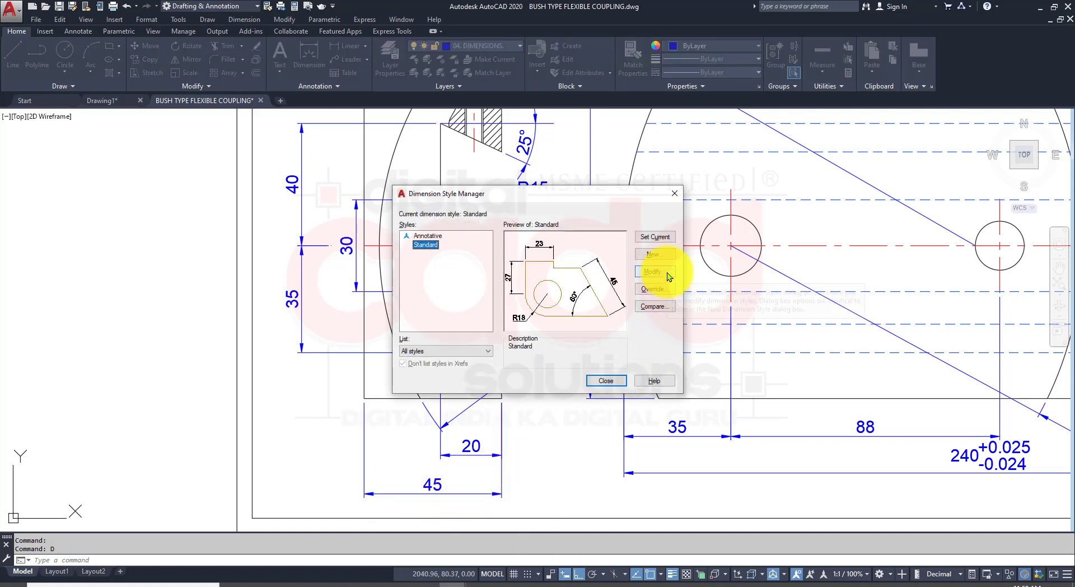
pyautogui.click(667, 274)
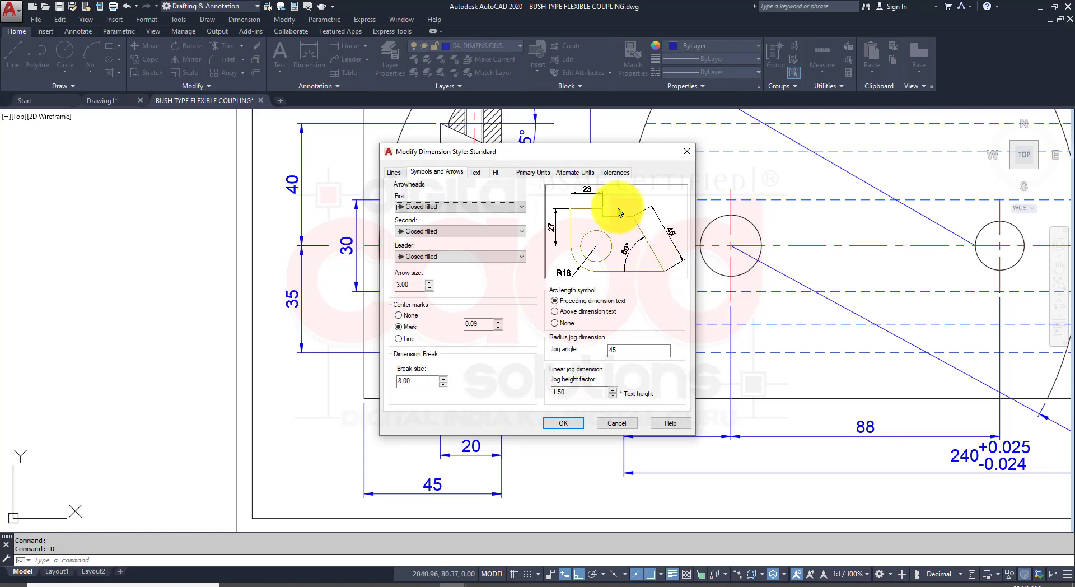
pyautogui.click(621, 174)
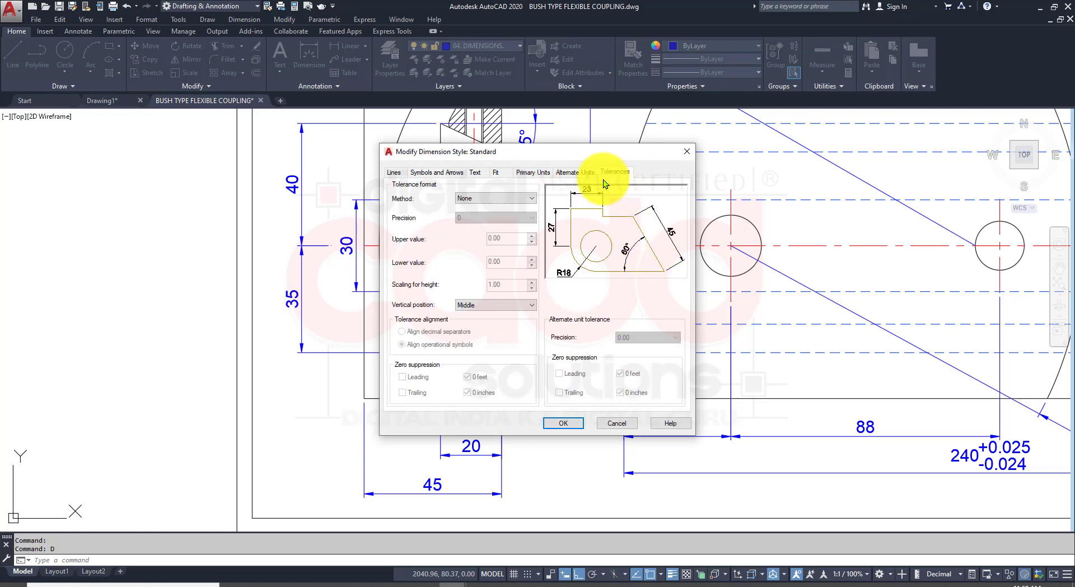
pyautogui.click(486, 197)
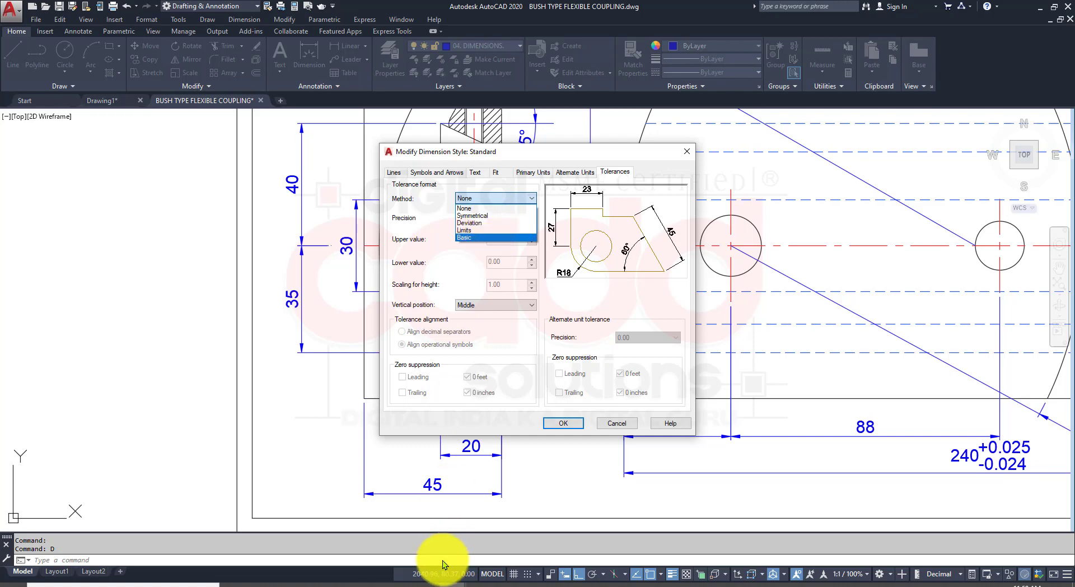
pyautogui.click(422, 577)
pyautogui.click(452, 545)
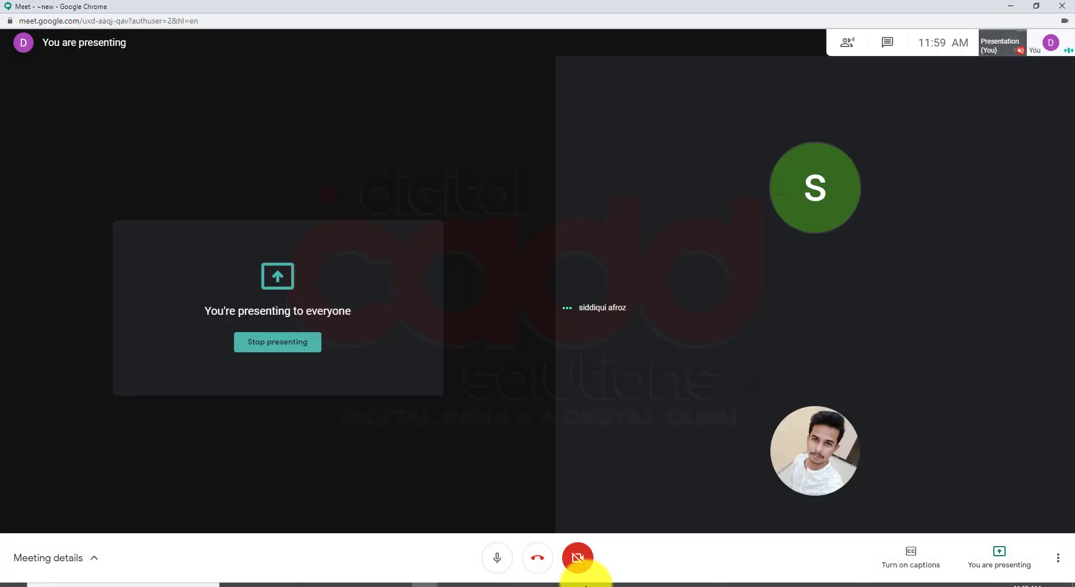
pyautogui.click(480, 586)
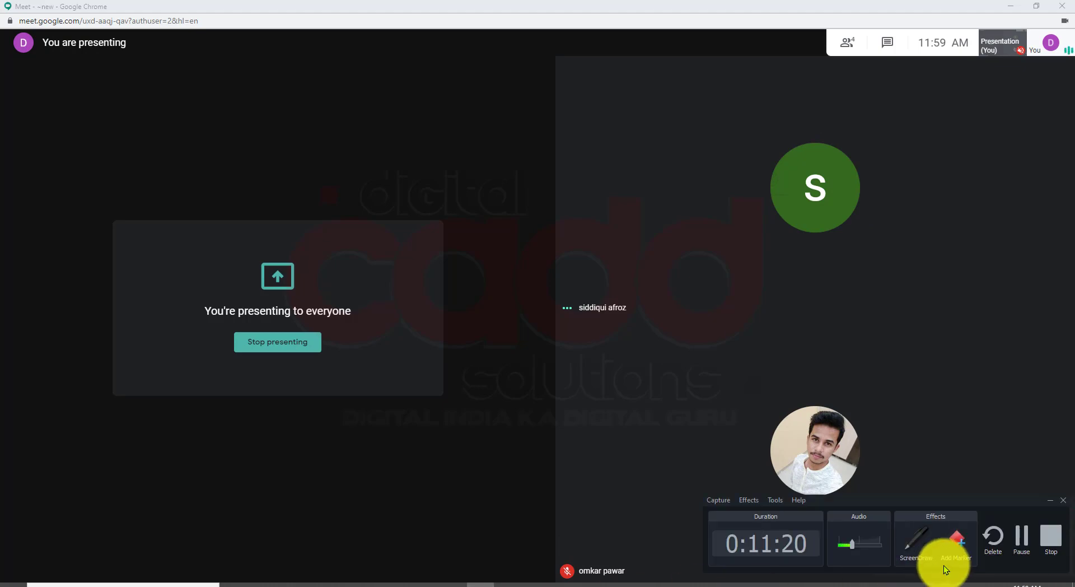
pyautogui.click(1022, 543)
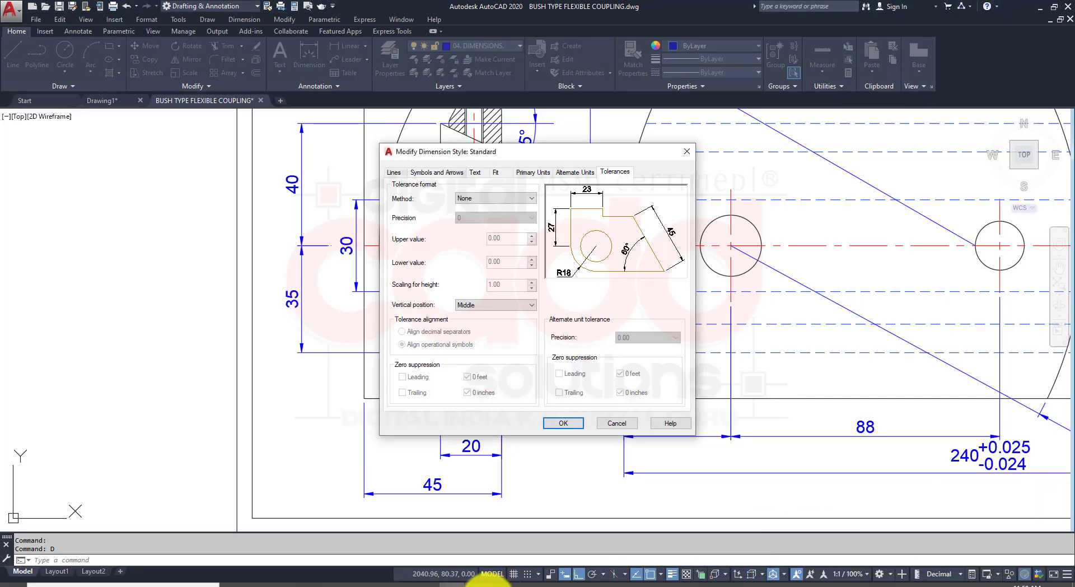
pyautogui.click(486, 585)
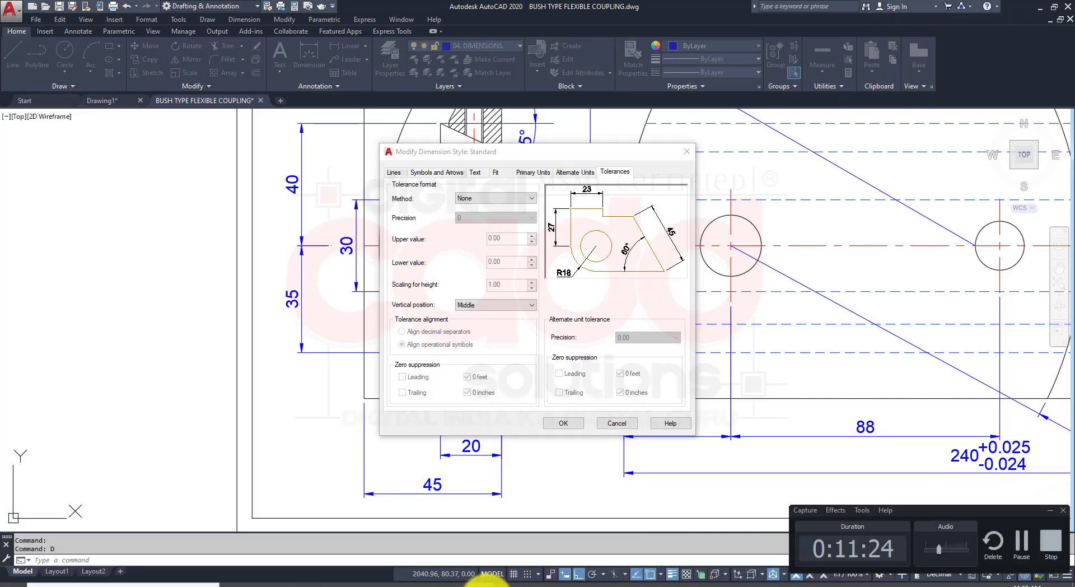
pyautogui.click(650, 432)
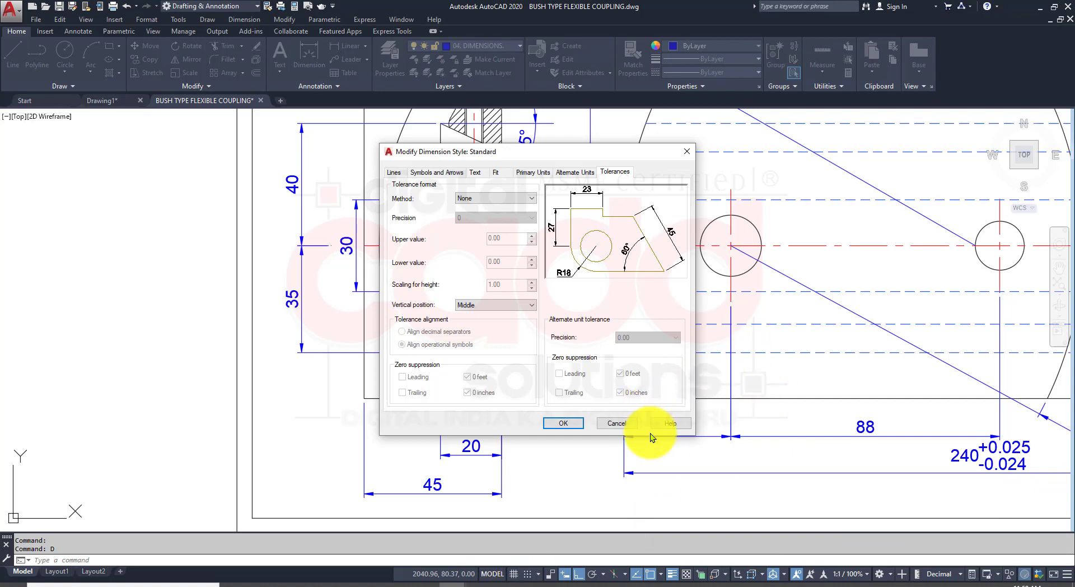
# Cancel the Standard style modification and close the Dimension Style Manager
pyautogui.click(618, 427)
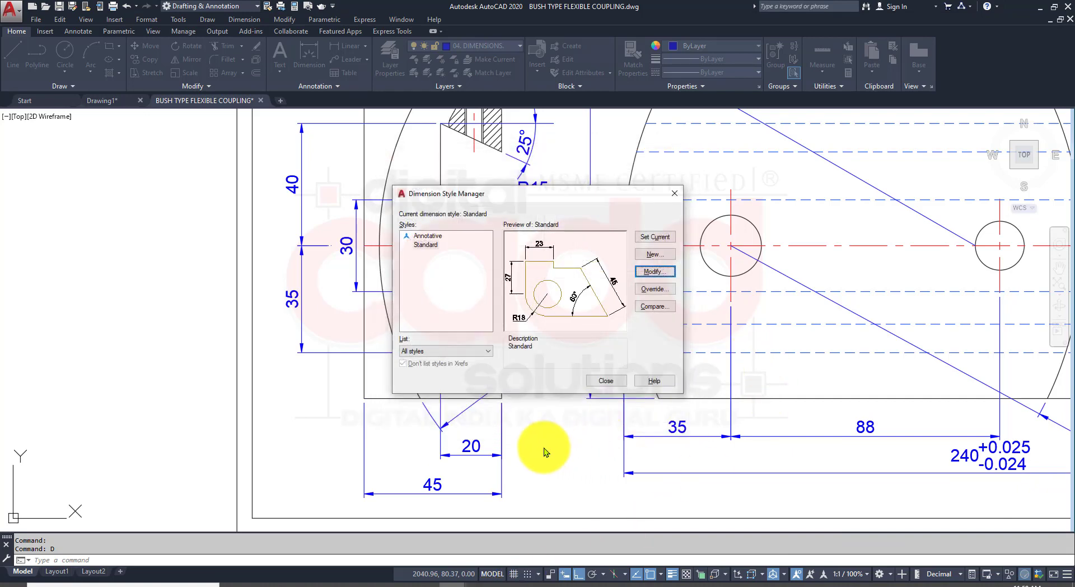
pyautogui.click(610, 379)
# Reselect the 240 overall length dimension and display the tolerance settings in its properties
pyautogui.scroll(-5, 531, 350)
pyautogui.moveTo(560, 427); pyautogui.dragTo(456, 413, button='middle')
pyautogui.scroll(5, 558, 414)
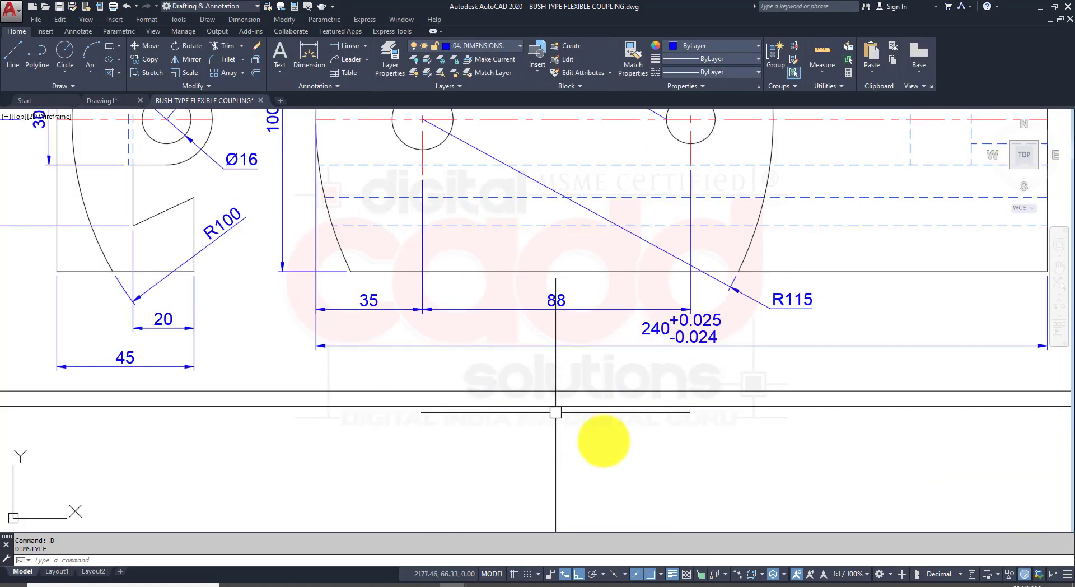
pyautogui.moveTo(745, 421)
pyautogui.mouseDown(button='middle')
pyautogui.moveTo(702, 435)
pyautogui.moveTo(640, 432)
pyautogui.mouseUp(button='middle')
pyautogui.scroll(3, 649, 426)
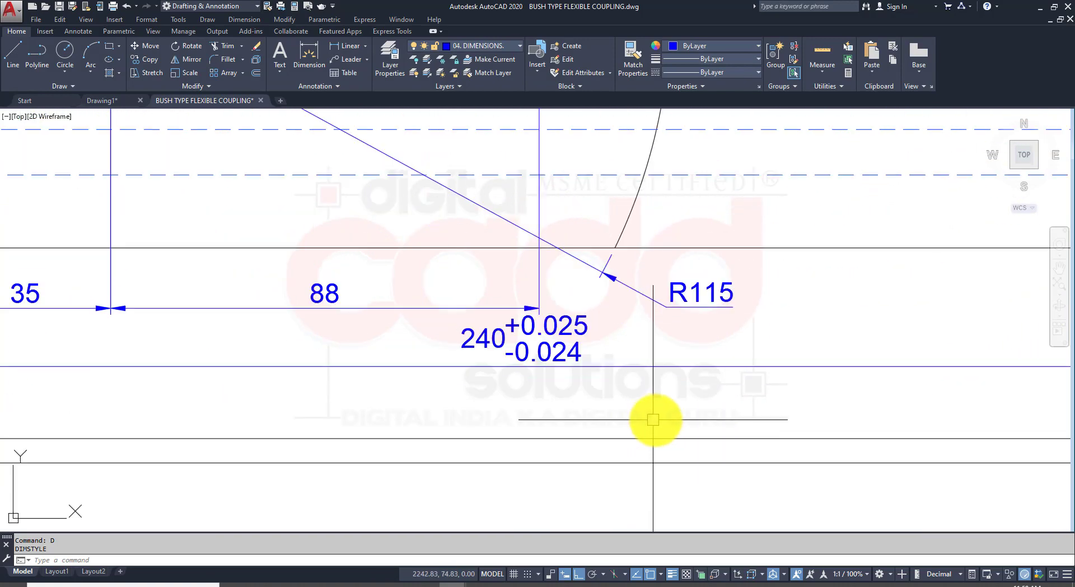
pyautogui.click(607, 364)
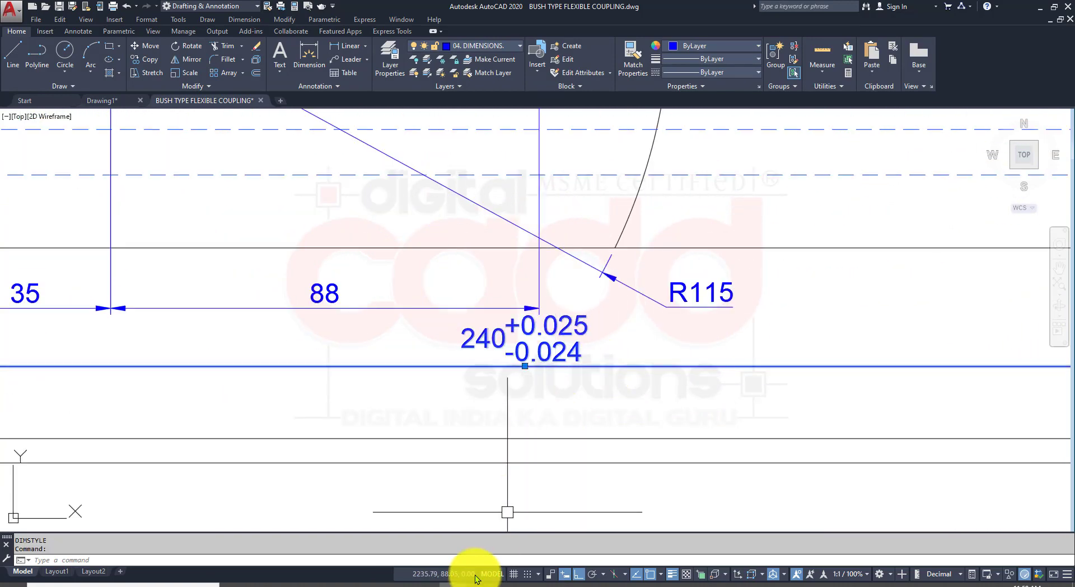
pyautogui.hotkey('ctrl', '1')
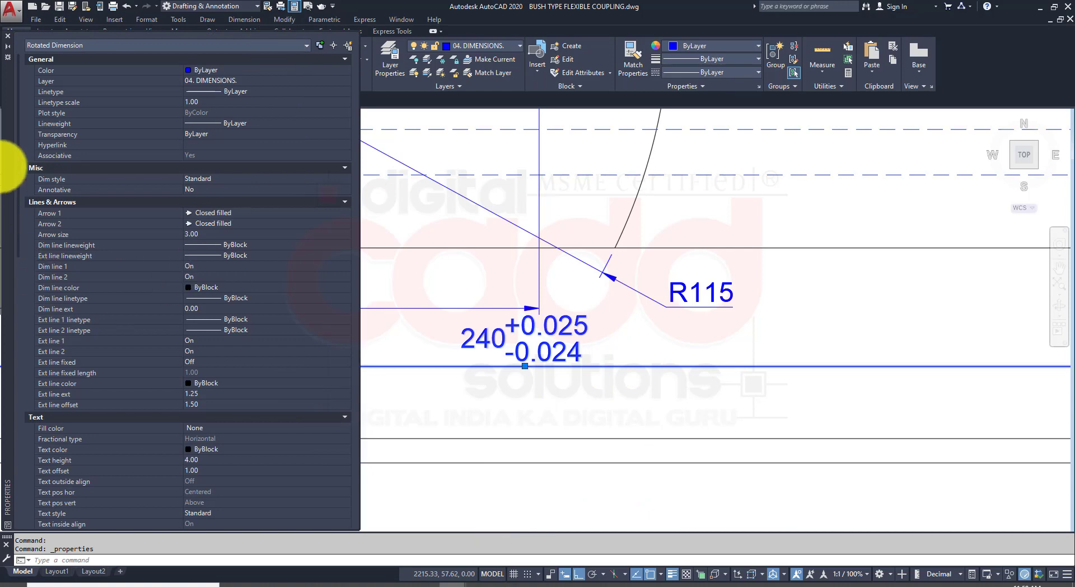
pyautogui.moveTo(18, 139); pyautogui.dragTo(14, 487)
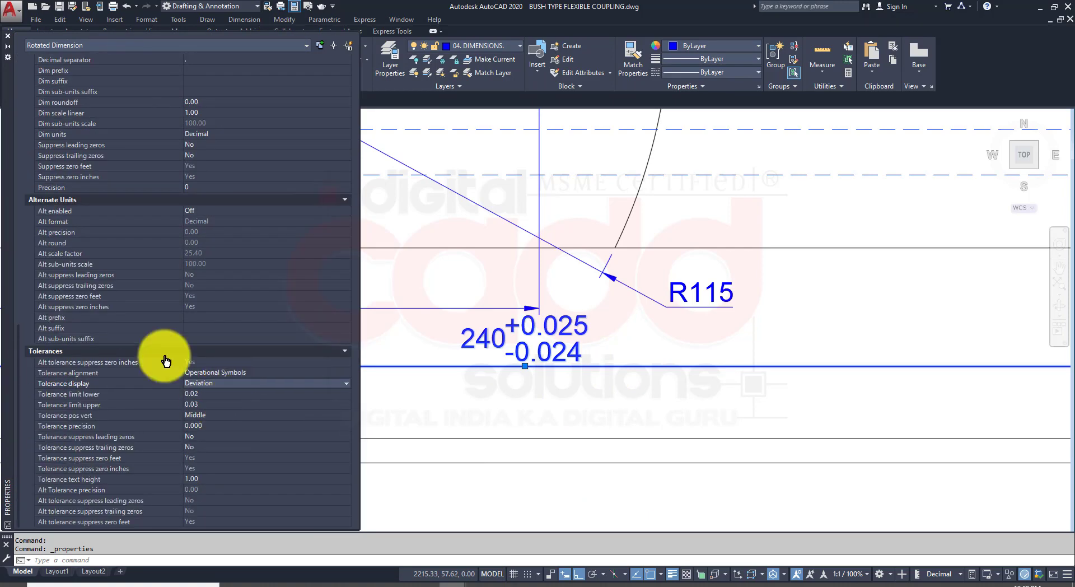
# Close the 240 dimension's properties, clear the selection and select the 45 width dimension instead
pyautogui.click(8, 35)
pyautogui.press('Escape')
pyautogui.scroll(-8, 615, 375)
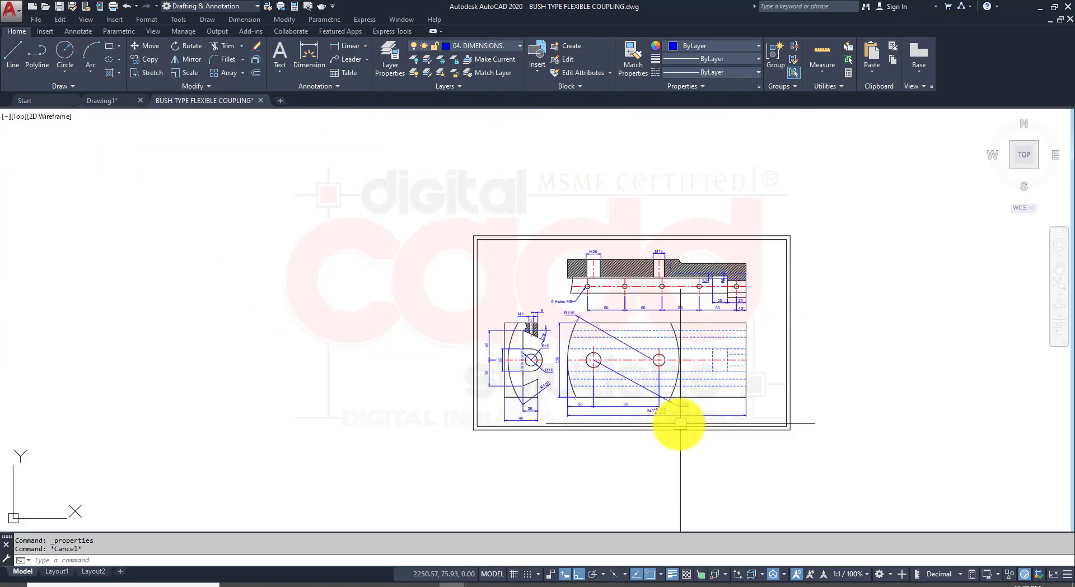
pyautogui.scroll(4, 570, 432)
pyautogui.scroll(2, 501, 437)
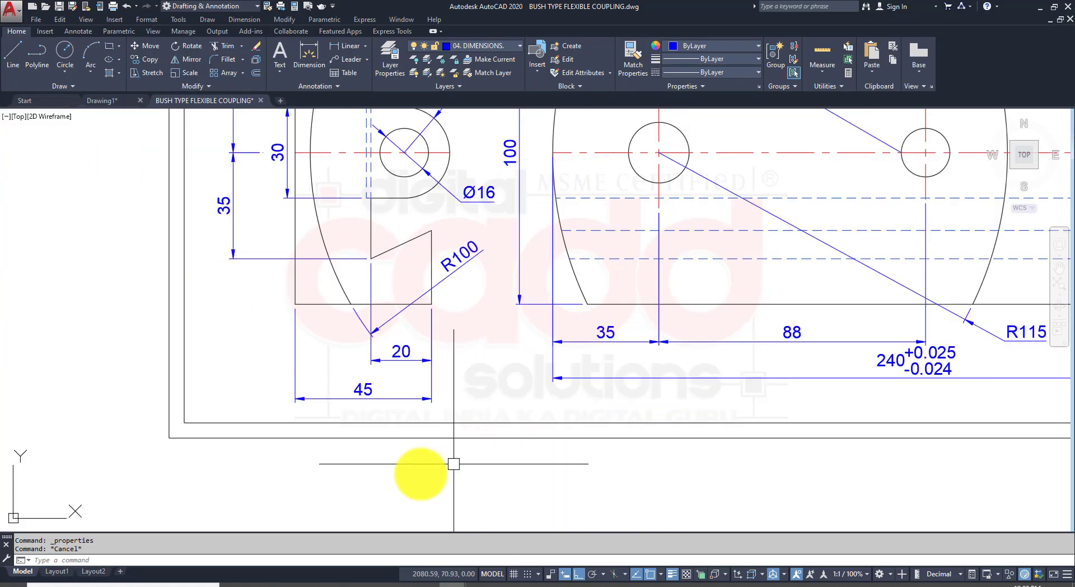
pyautogui.moveTo(348, 402); pyautogui.dragTo(352, 428, button='middle')
pyautogui.click(352, 427)
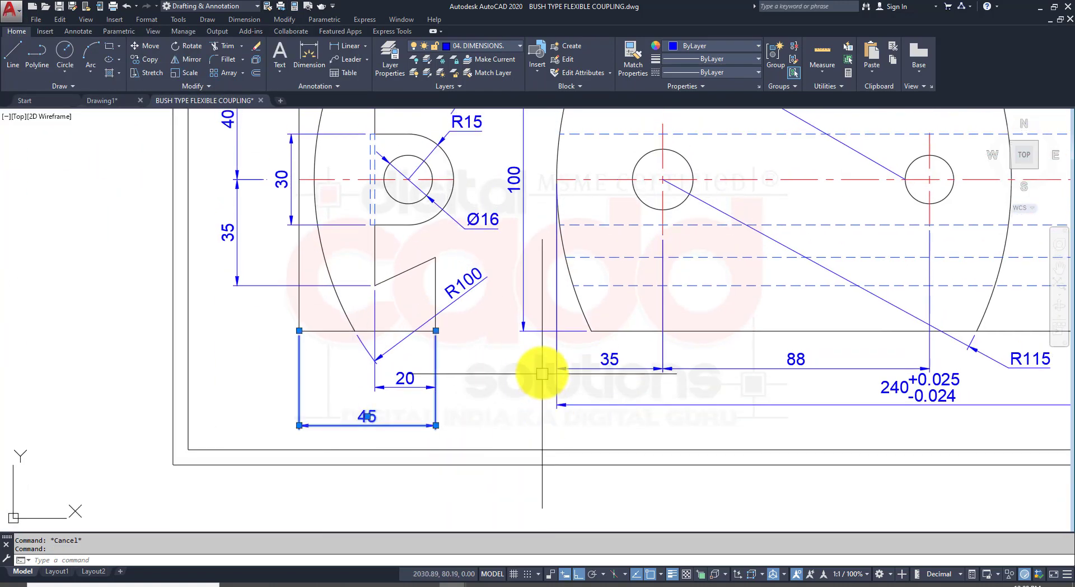
# Open the Standard dimension style for modification and examine its tolerance format settings
pyautogui.write('D')
pyautogui.press('Return')
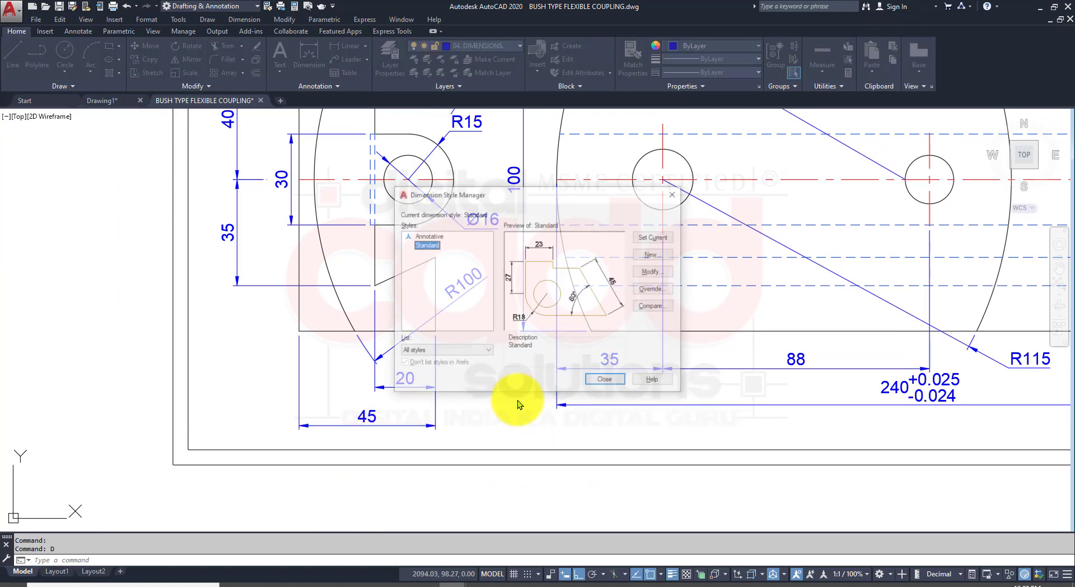
pyautogui.click(665, 275)
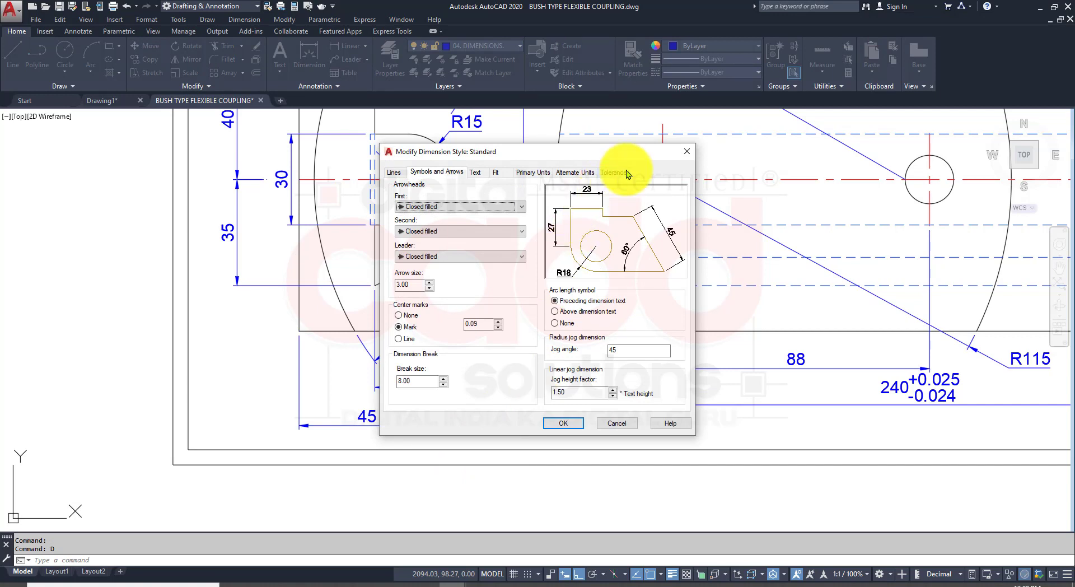
pyautogui.click(615, 173)
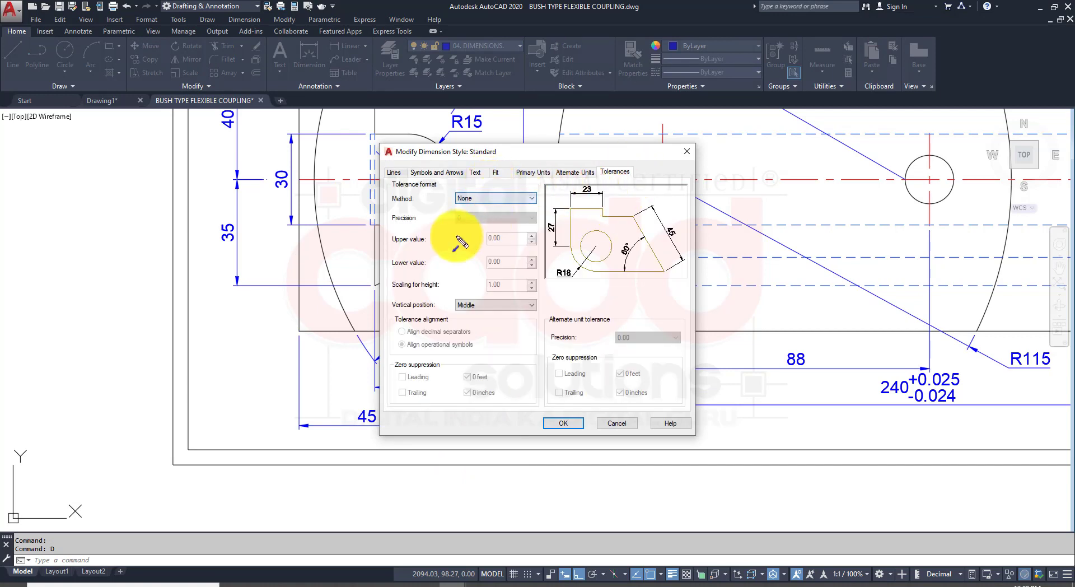
pyautogui.moveTo(383, 175); pyautogui.dragTo(486, 356)
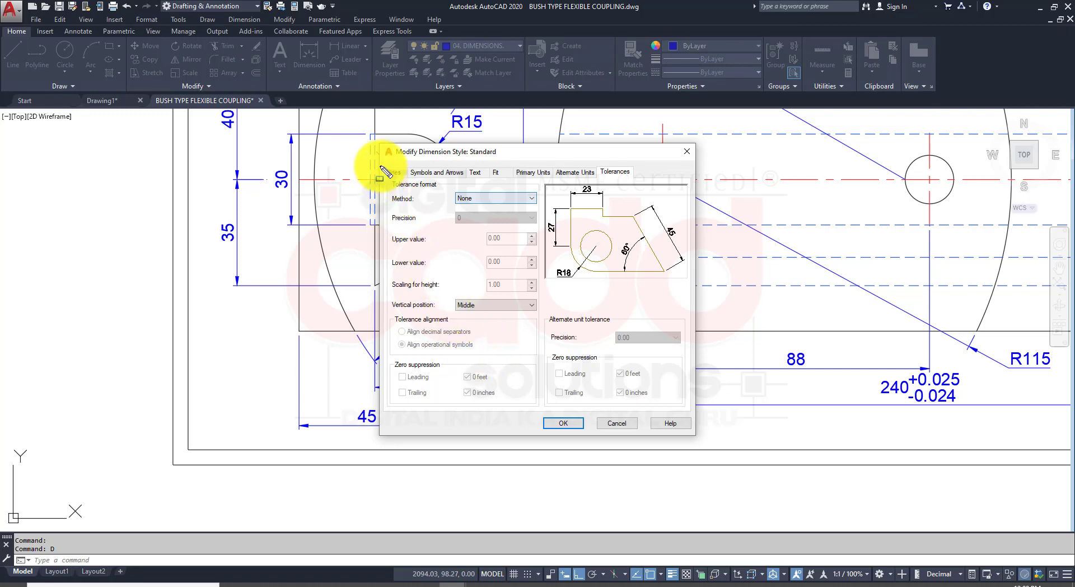
pyautogui.moveTo(381, 166)
pyautogui.mouseDown()
pyautogui.moveTo(420, 252)
pyautogui.moveTo(514, 392)
pyautogui.moveTo(539, 410)
pyautogui.mouseUp()
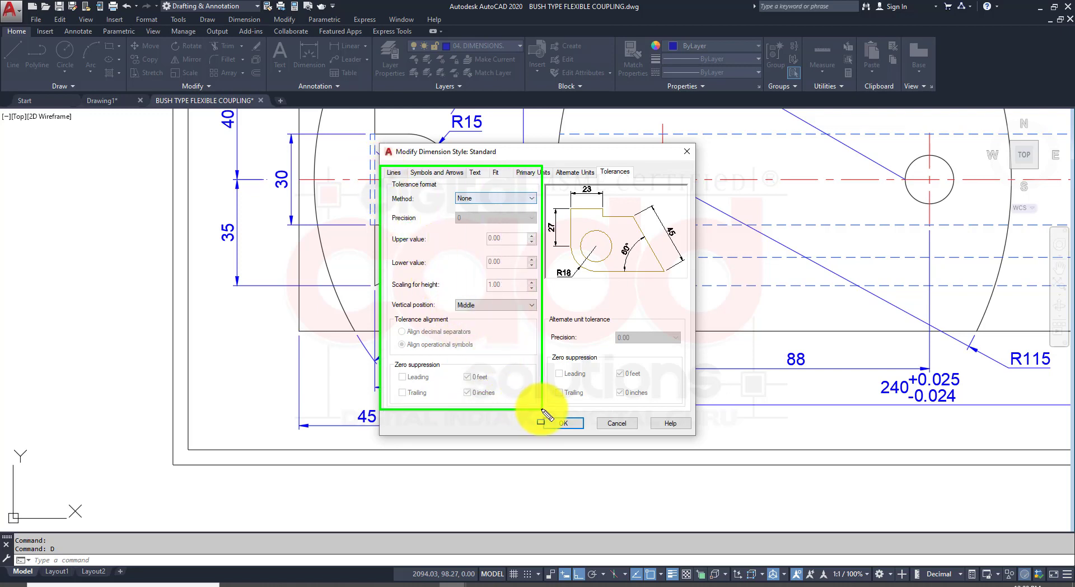
pyautogui.hotkey('ctrl', 'z')
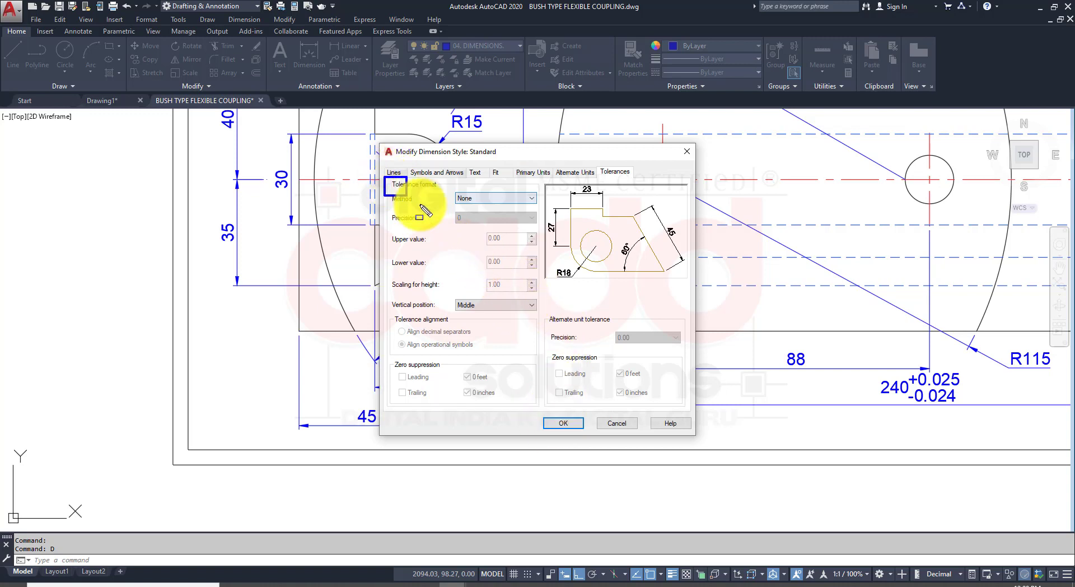
pyautogui.moveTo(384, 178)
pyautogui.mouseDown()
pyautogui.moveTo(519, 214)
pyautogui.moveTo(543, 208)
pyautogui.mouseUp()
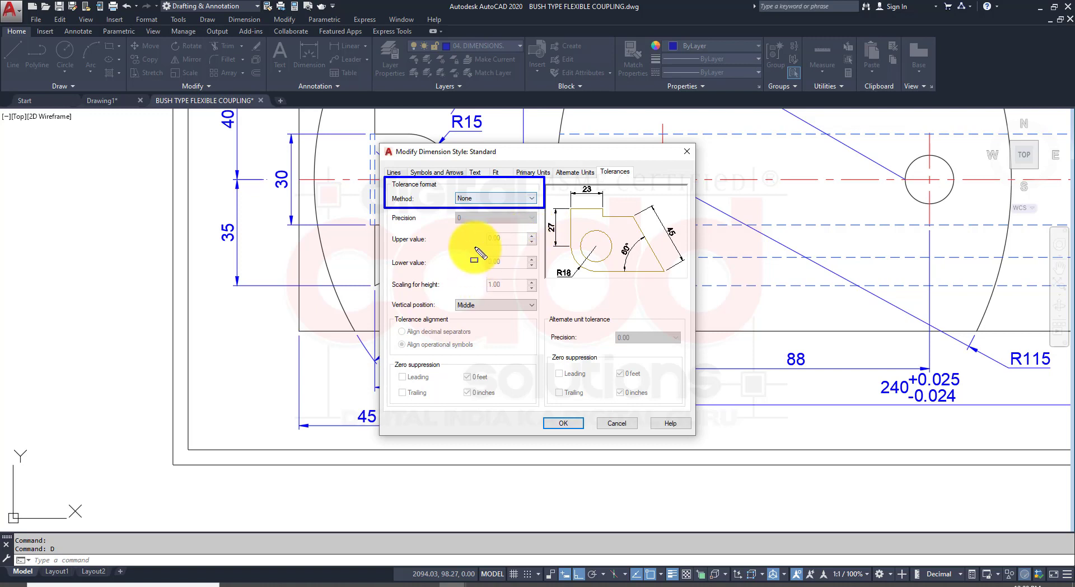
pyautogui.press('Escape')
# View the list of tolerance methods available for the Standard style
pyautogui.click(533, 197)
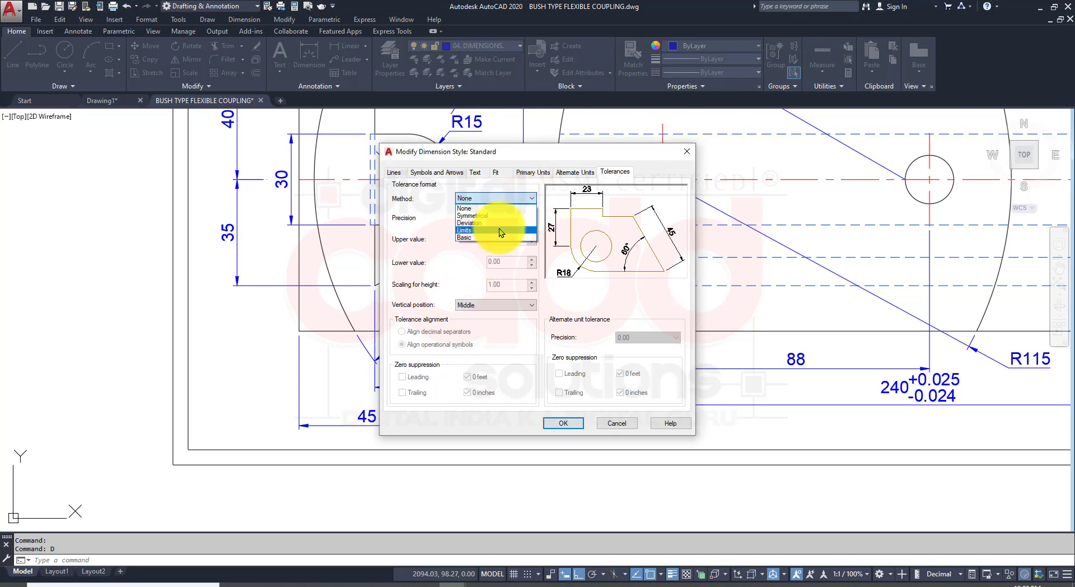
pyautogui.hotkey('ctrl', 'alt', 'd')
pyautogui.moveTo(448, 187)
pyautogui.mouseDown()
pyautogui.moveTo(468, 217)
pyautogui.moveTo(536, 252)
pyautogui.mouseUp()
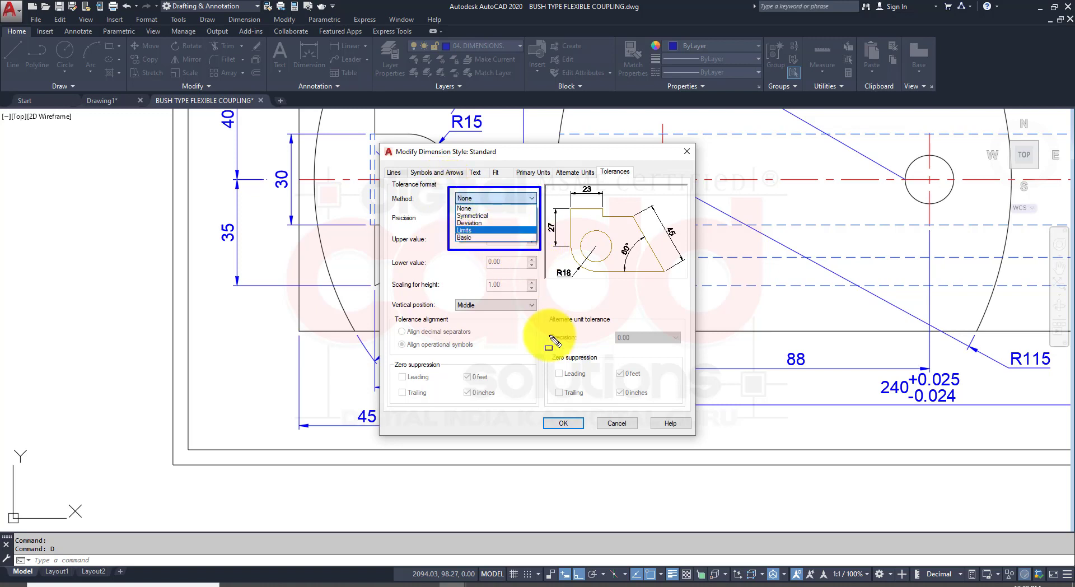
pyautogui.press('Escape')
# Set the Standard style's tolerance method to Symmetrical with a precision of 0.000
pyautogui.click(483, 200)
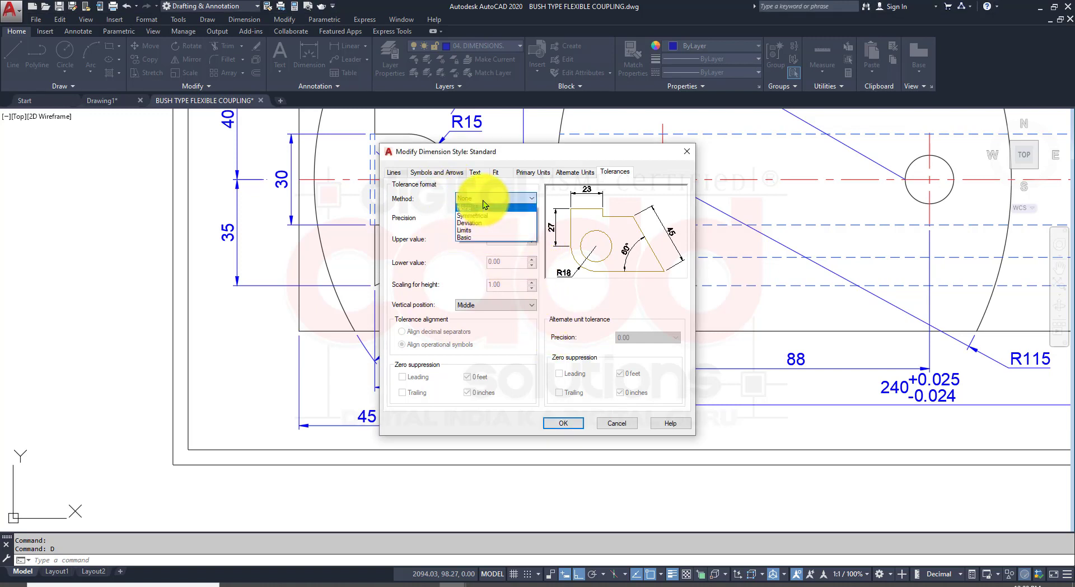
pyautogui.click(485, 216)
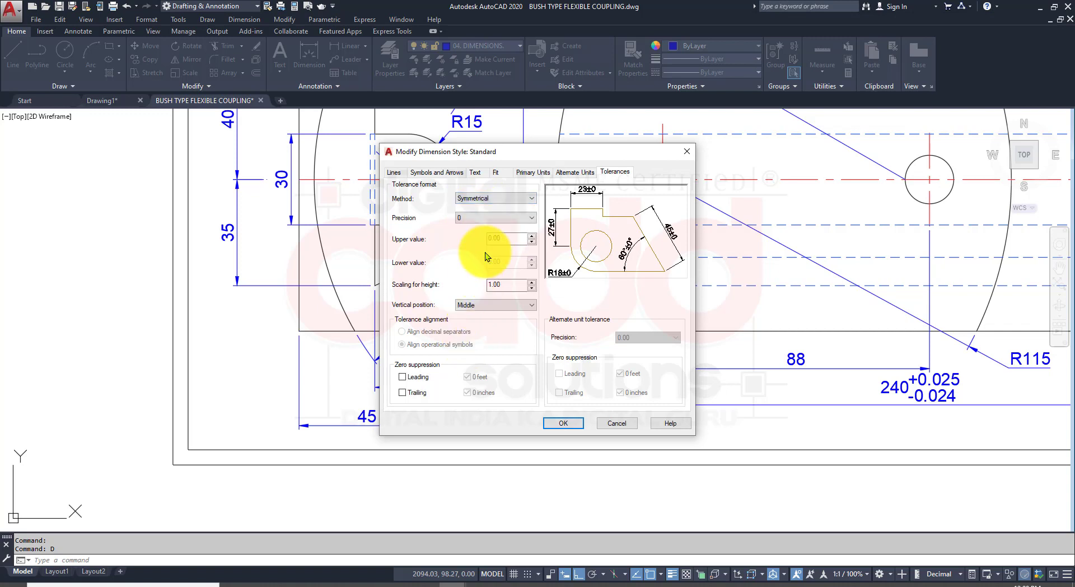
pyautogui.click(485, 218)
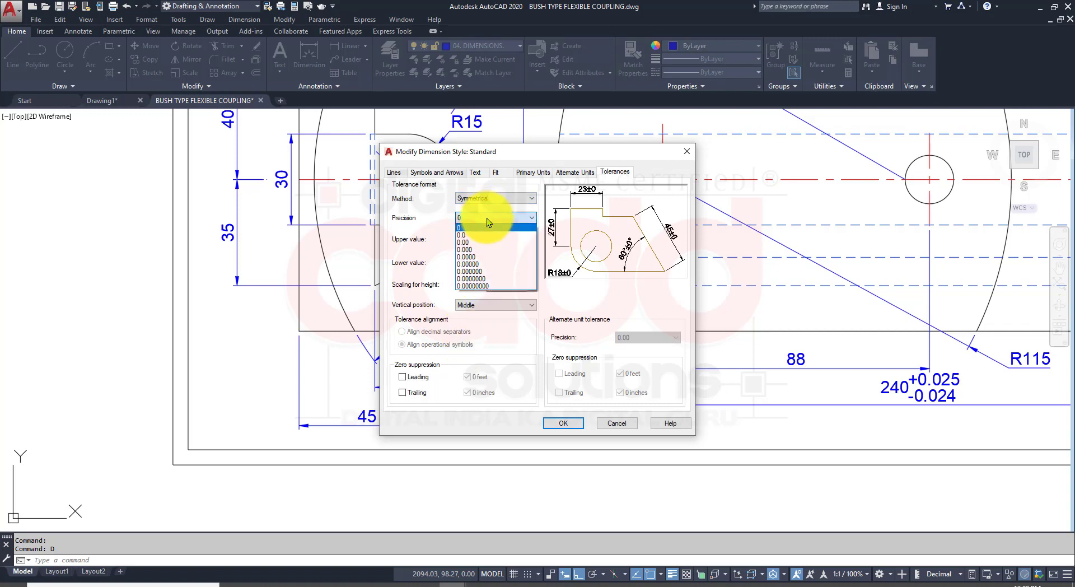
pyautogui.click(480, 248)
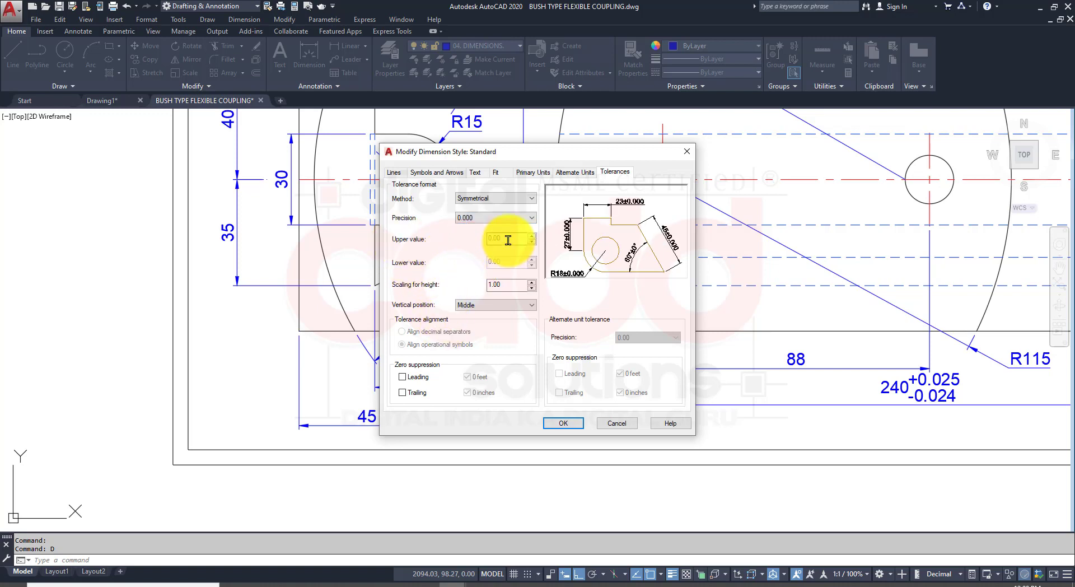
# Set the Standard style's upper tolerance value to 0.025 with the vertical position at Middle
pyautogui.doubleClick(508, 240)
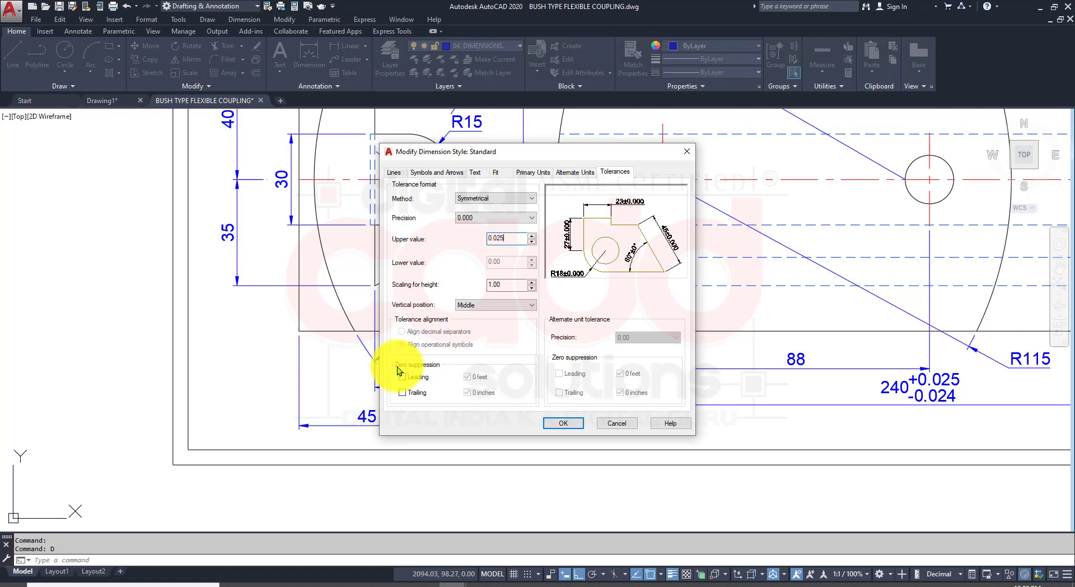
pyautogui.write('0.0253')
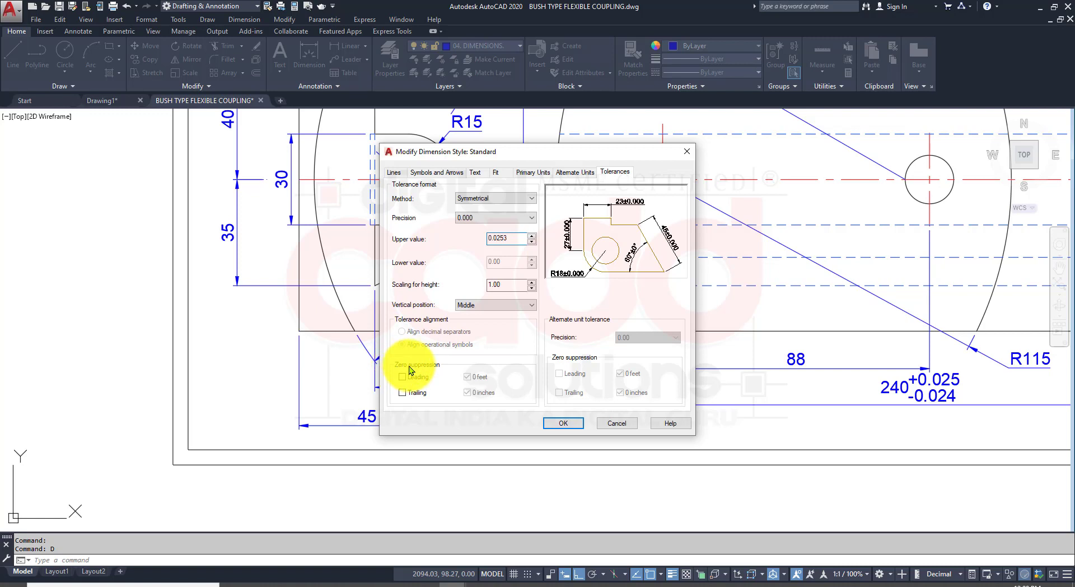
pyautogui.press('BackSpace')
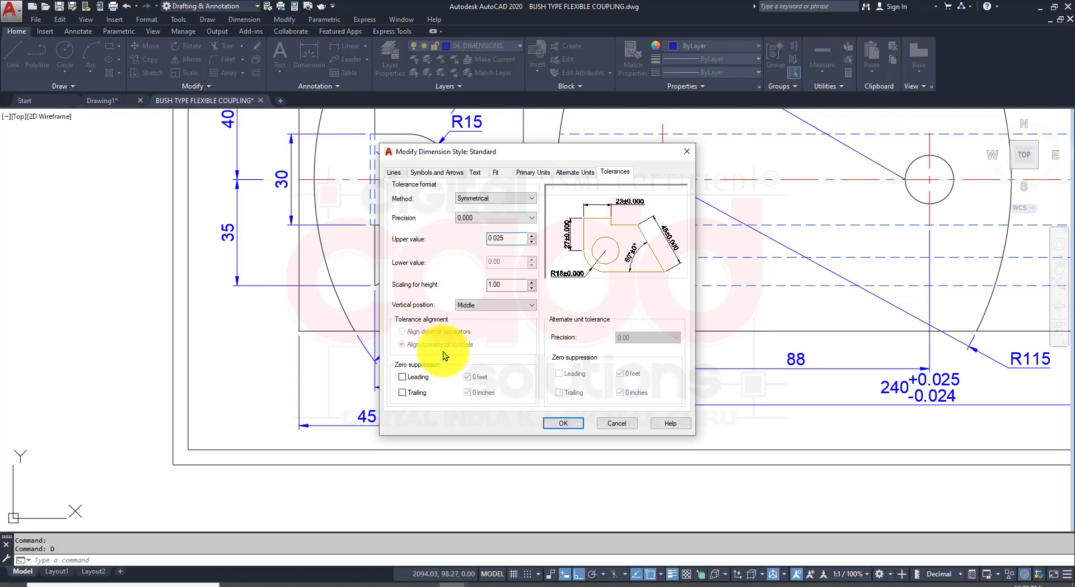
pyautogui.click(482, 307)
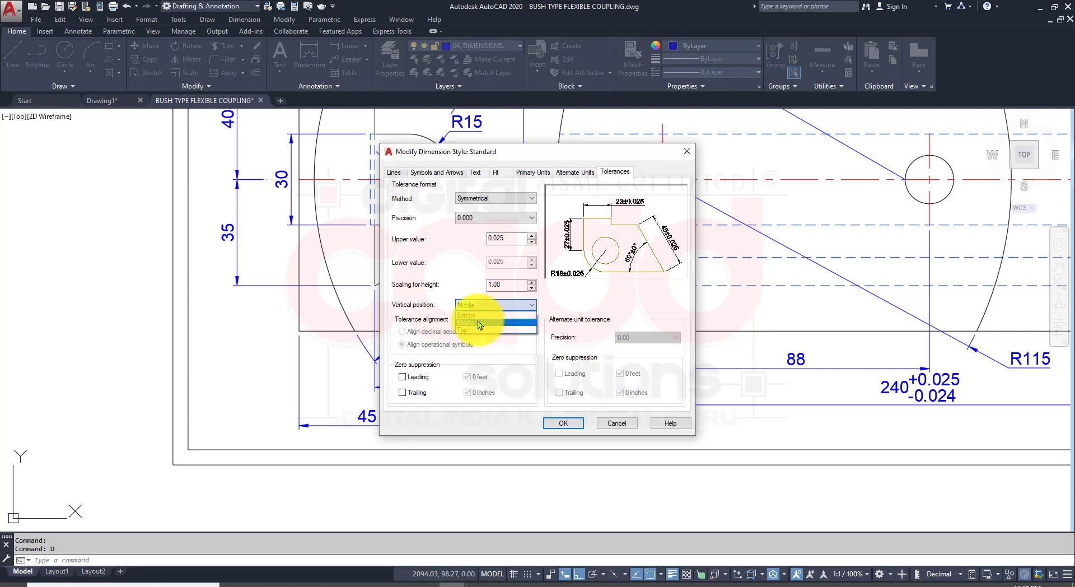
pyautogui.click(478, 322)
# Accept the Standard style changes, make the style current and close the Dimension Style Manager
pyautogui.click(562, 423)
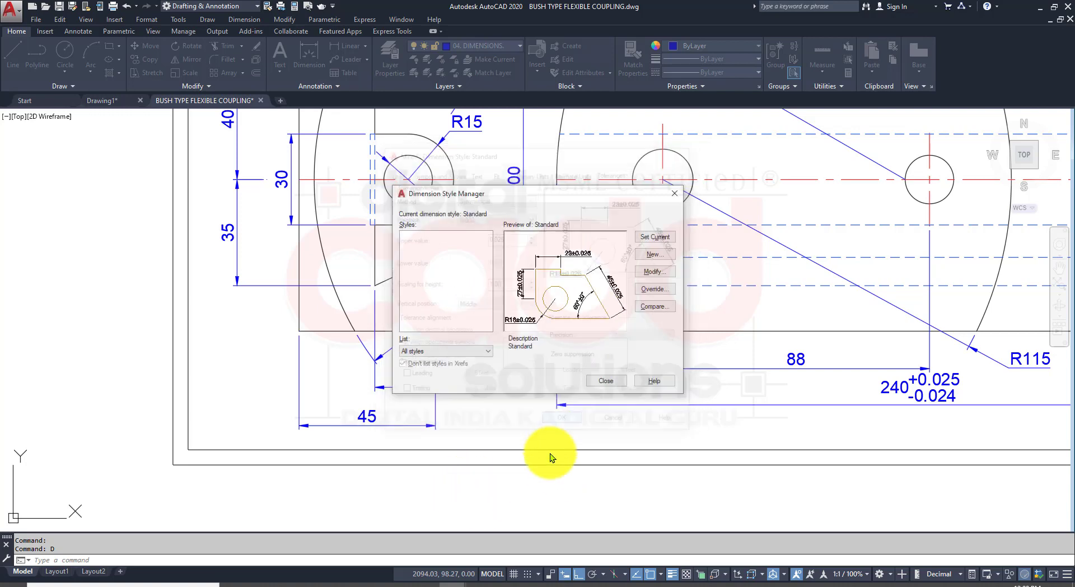
pyautogui.click(653, 237)
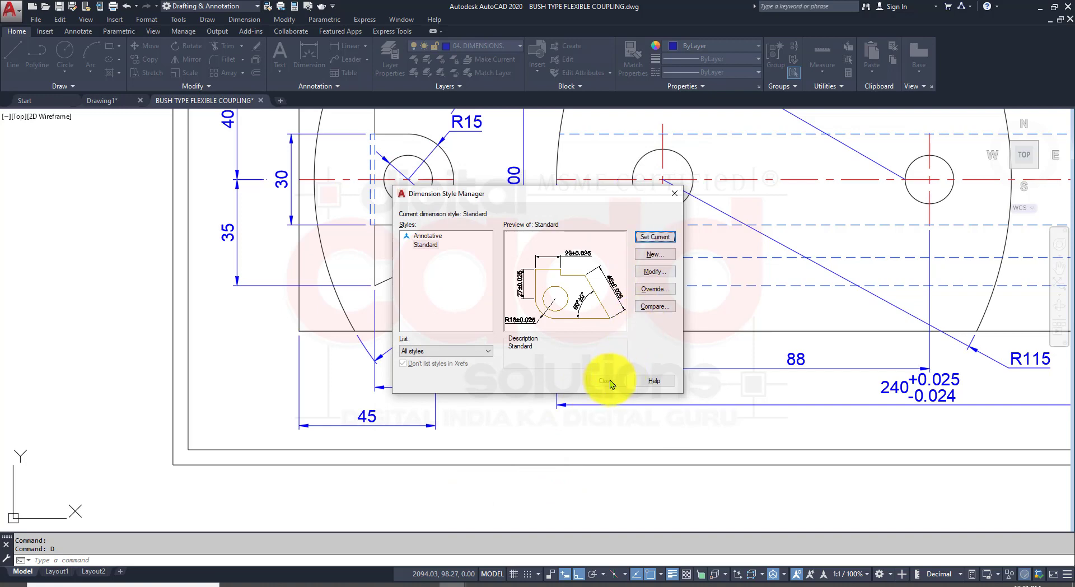
pyautogui.click(608, 380)
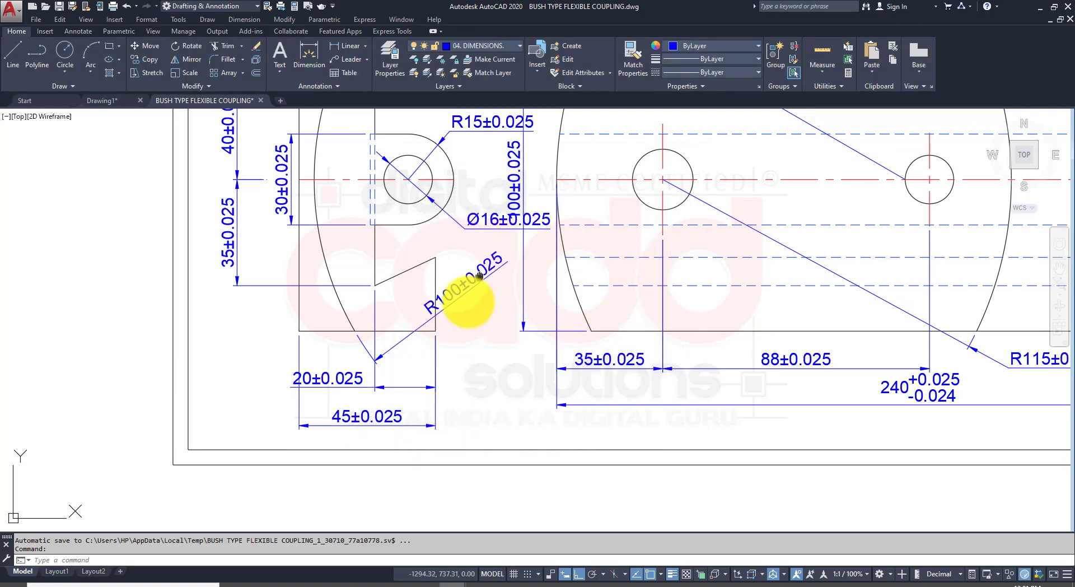
# Examine how the modified Standard style affects the dimensions across all views of the part
pyautogui.moveTo(480, 276); pyautogui.dragTo(435, 385, button='middle')
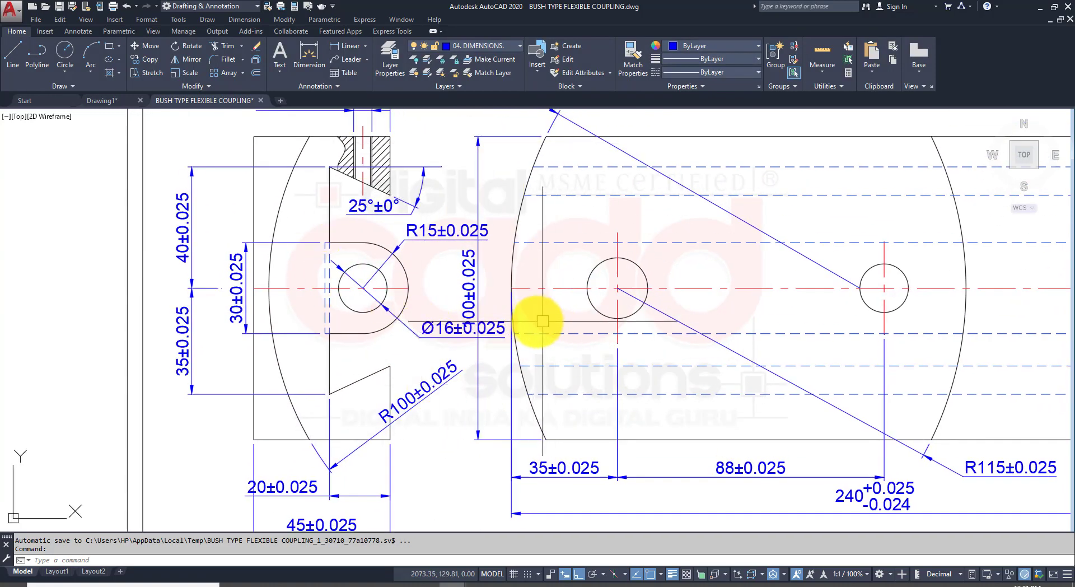
pyautogui.scroll(-2, 511, 331)
pyautogui.moveTo(798, 242); pyautogui.dragTo(695, 344, button='middle')
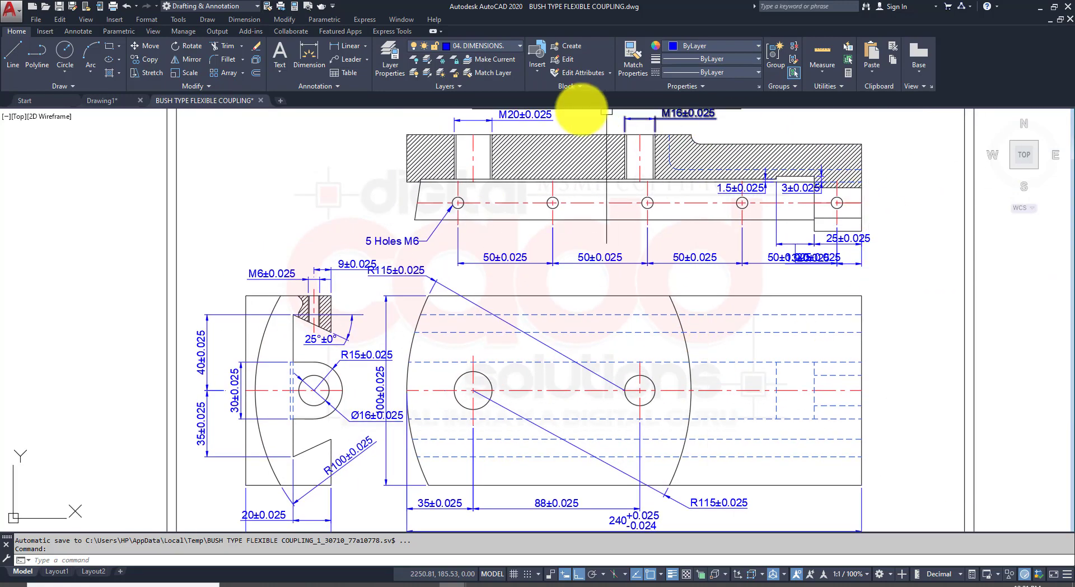
pyautogui.moveTo(595, 263); pyautogui.dragTo(546, 360, button='middle')
pyautogui.scroll(6, 621, 241)
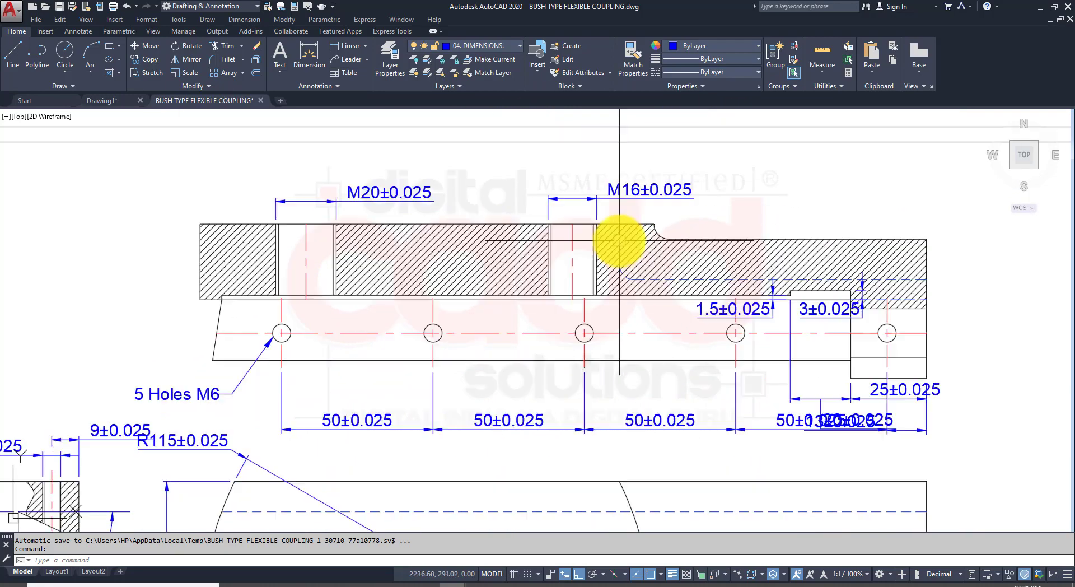
pyautogui.scroll(-4, 582, 185)
pyautogui.moveTo(434, 350); pyautogui.dragTo(463, 350, button='middle')
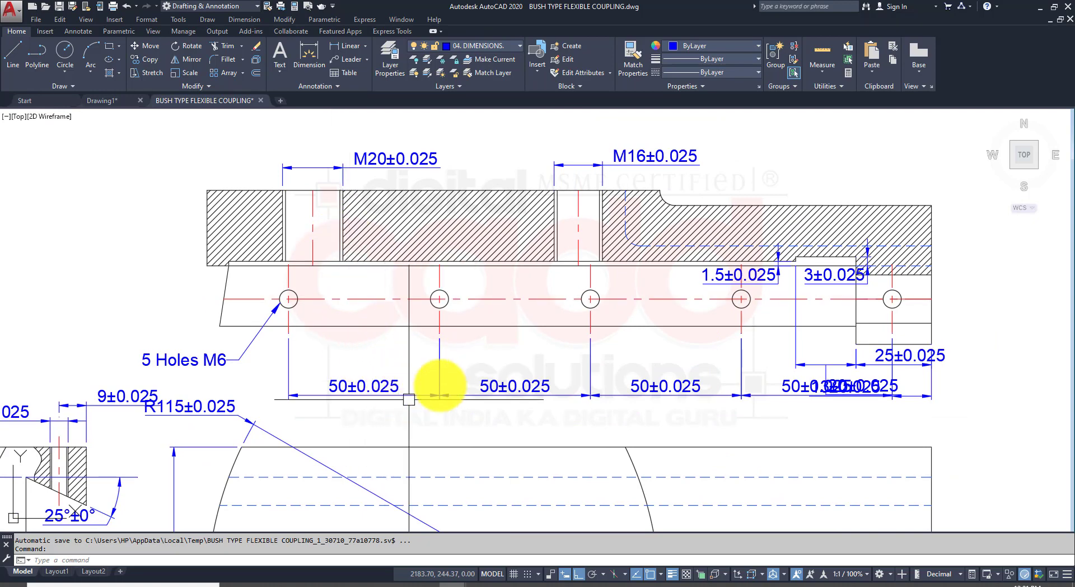
pyautogui.moveTo(409, 399); pyautogui.dragTo(483, 320, button='middle')
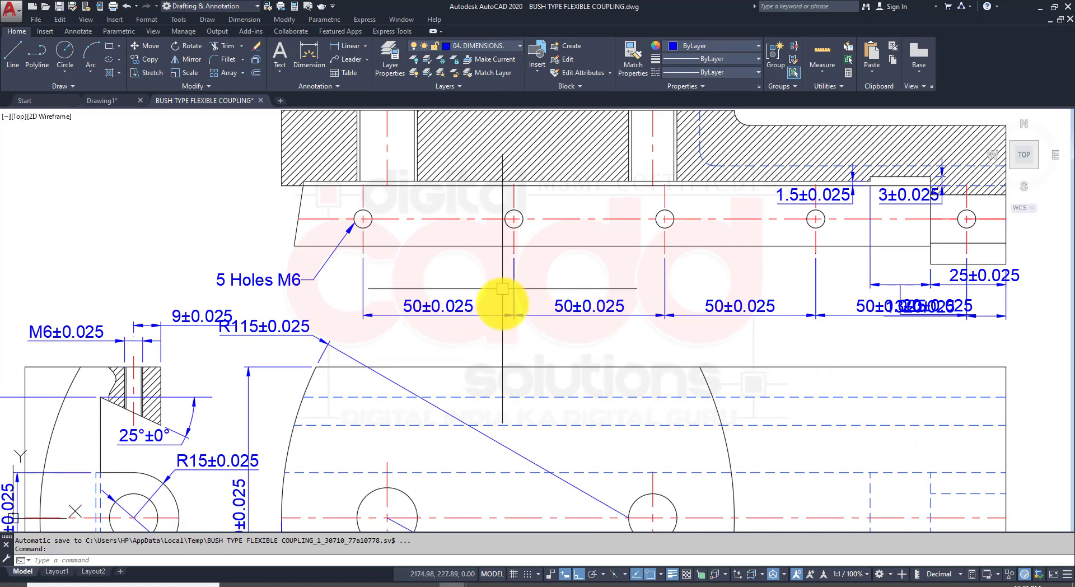
# Undo the symmetrical tolerance change to the Standard dimension style
pyautogui.hotkey('ctrl', 'z')
pyautogui.hotkey('ctrl', 'z')
pyautogui.hotkey('ctrl', 'z')
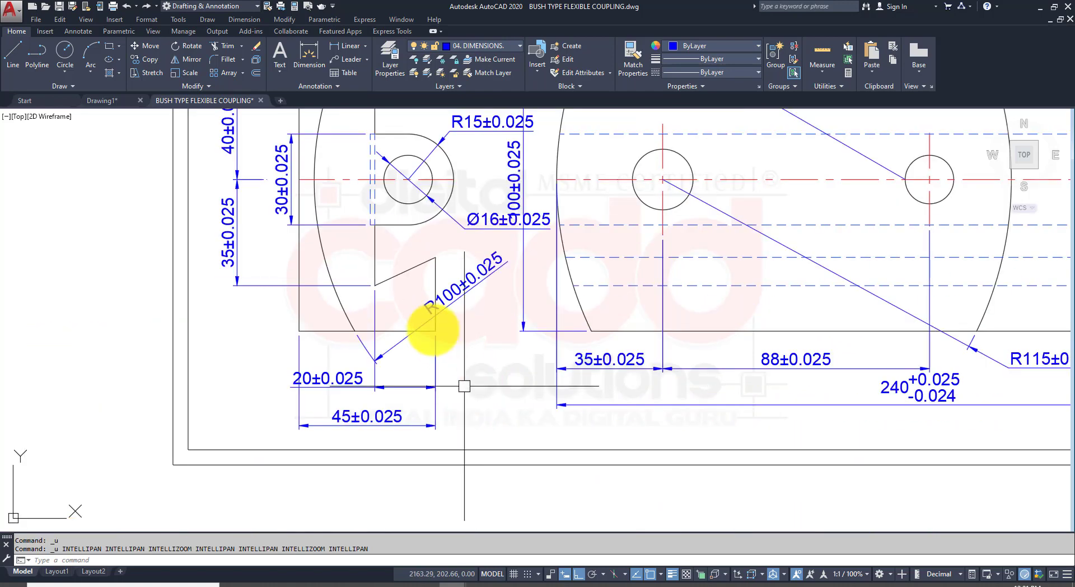
pyautogui.hotkey('ctrl', 'z')
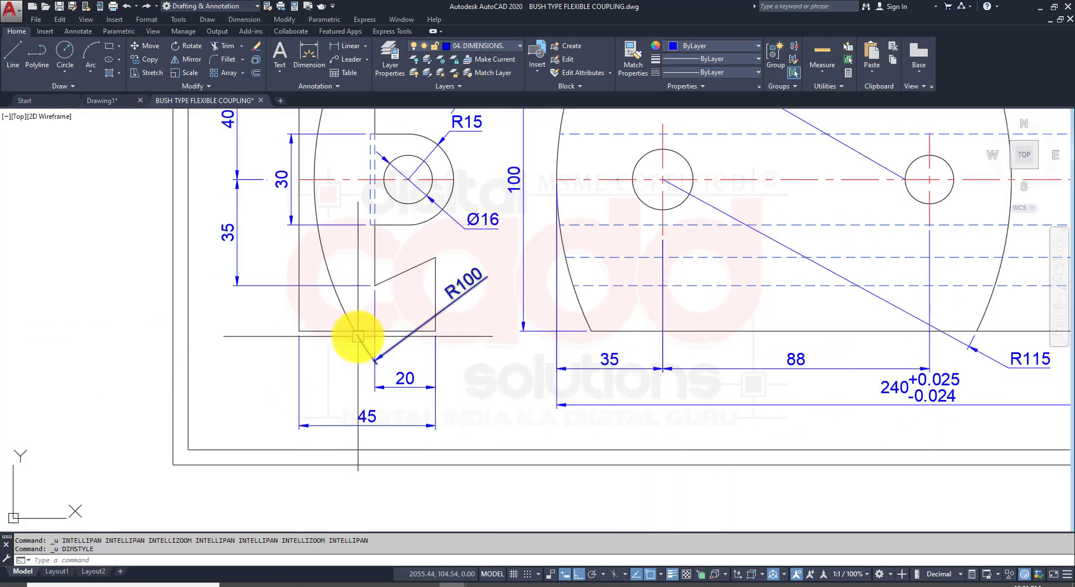
# Inspect the dimensions on the neighbouring sheet with the logo, trying a redo and clearing the stray selection
pyautogui.scroll(-4, 357, 335)
pyautogui.scroll(-4, 356, 294)
pyautogui.moveTo(228, 336); pyautogui.dragTo(633, 324, button='middle')
pyautogui.scroll(7, 418, 336)
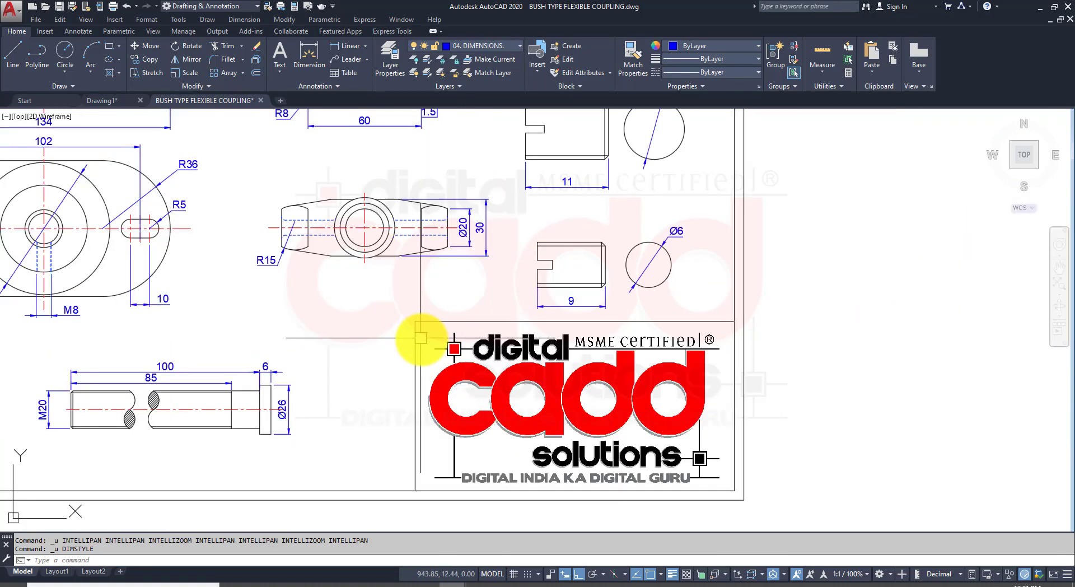
pyautogui.hotkey('ctrl', 'y')
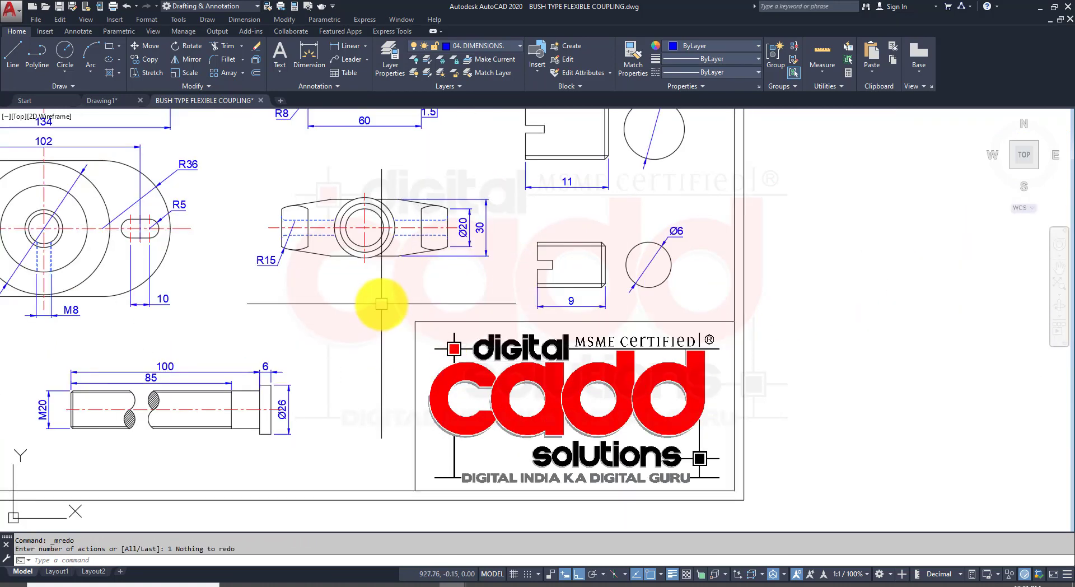
pyautogui.scroll(-5, 336, 336)
pyautogui.scroll(5, 316, 269)
pyautogui.moveTo(316, 364); pyautogui.dragTo(410, 349, button='middle')
pyautogui.click(384, 336)
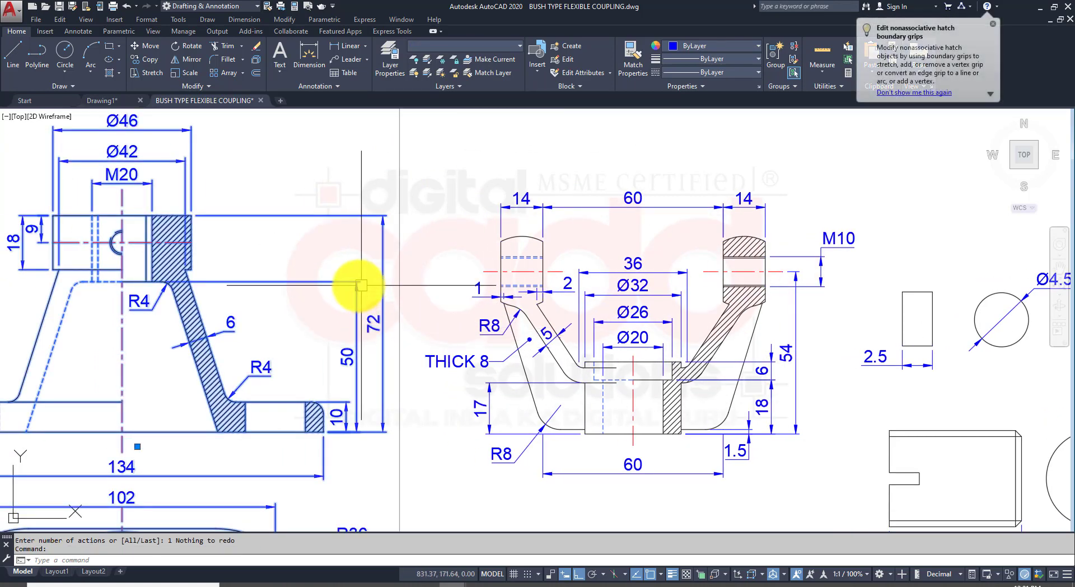
pyautogui.press('Escape')
# Return to the sheet with the 240 overall length dimension and check its views' dimensions
pyautogui.scroll(-3, 359, 288)
pyautogui.moveTo(771, 389); pyautogui.dragTo(378, 338, button='middle')
pyautogui.scroll(-1, 390, 332)
pyautogui.moveTo(856, 320); pyautogui.dragTo(643, 312, button='middle')
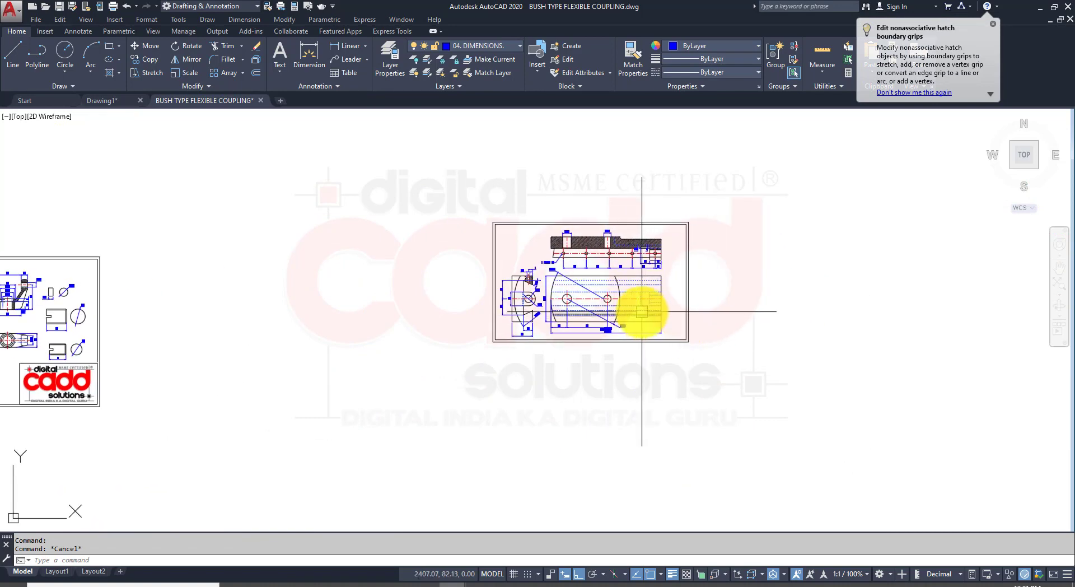
pyautogui.scroll(5, 643, 312)
pyautogui.moveTo(573, 391); pyautogui.dragTo(596, 449, button='middle')
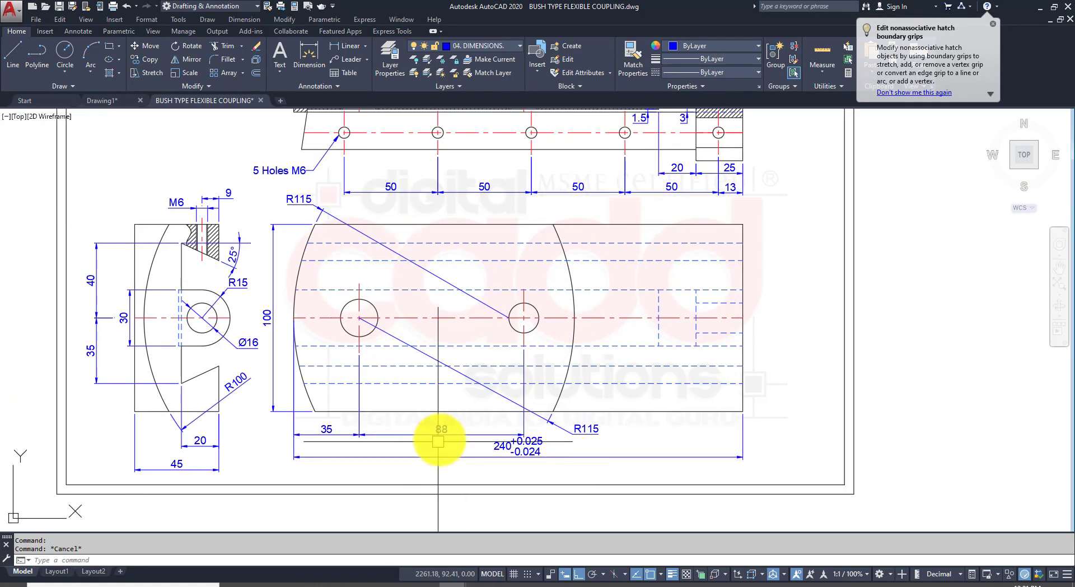
# Modify the Standard dimension style to use the Deviation tolerance method with tolerance precision 0.000
pyautogui.click(440, 436)
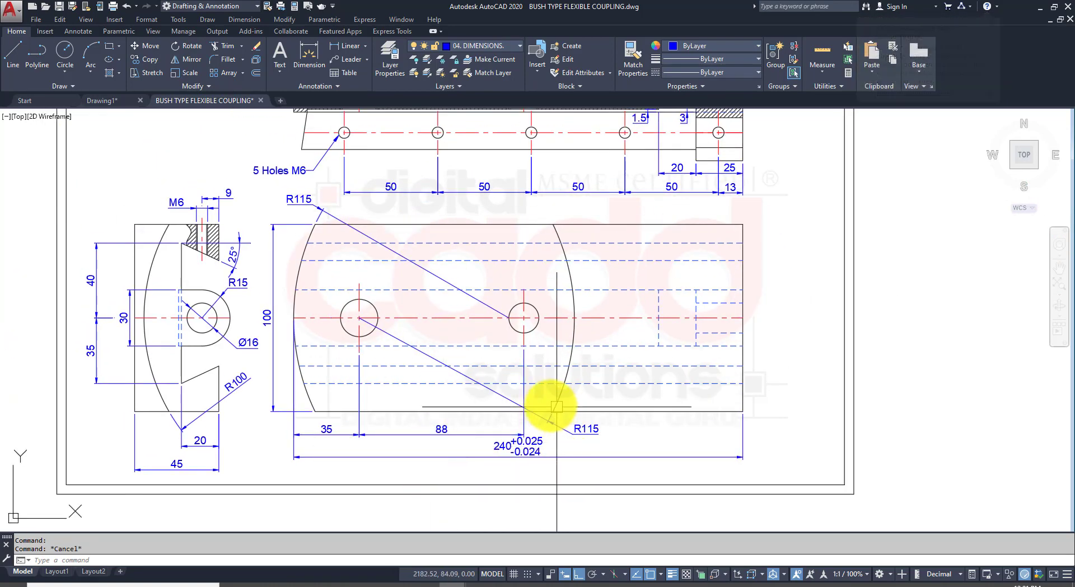
pyautogui.write('d')
pyautogui.press('Return')
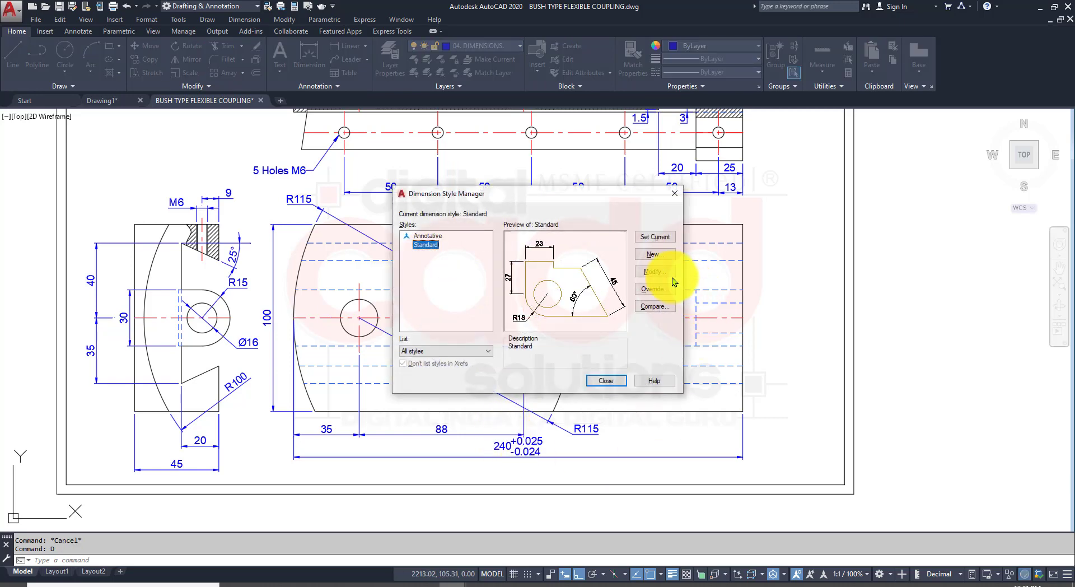
pyautogui.click(658, 272)
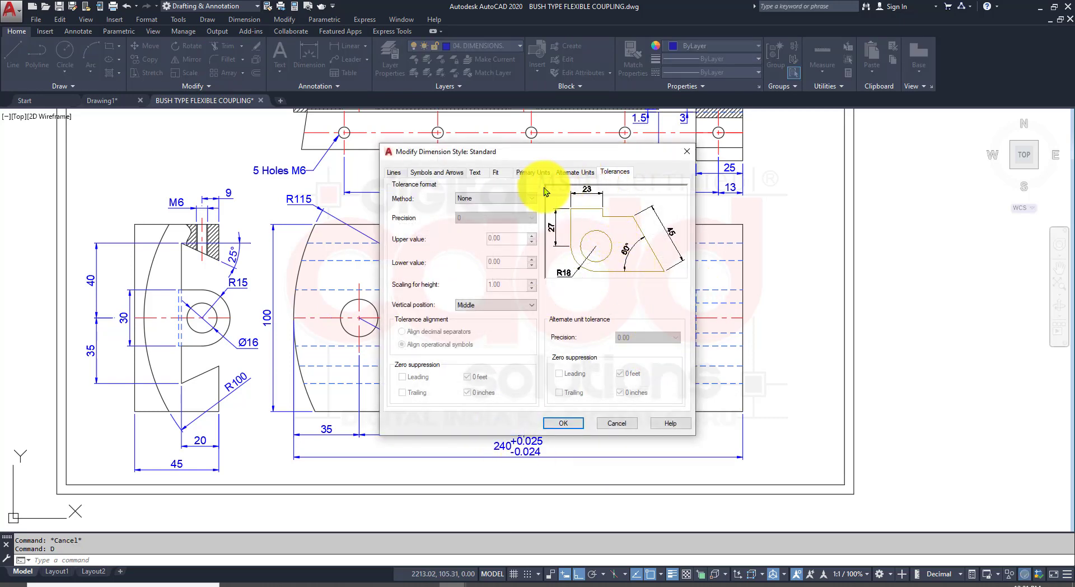
pyautogui.click(512, 196)
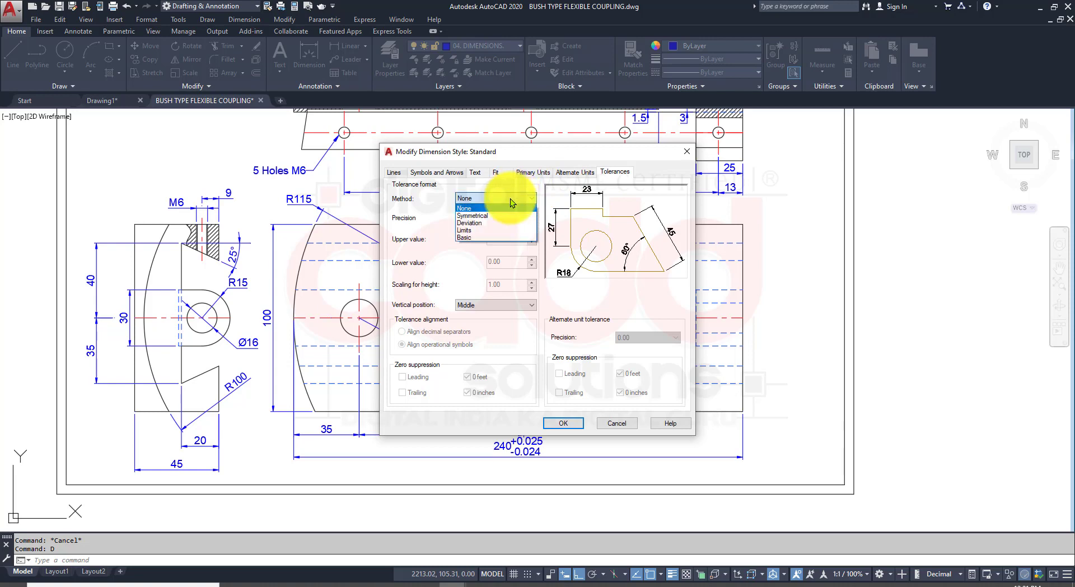
pyautogui.click(493, 222)
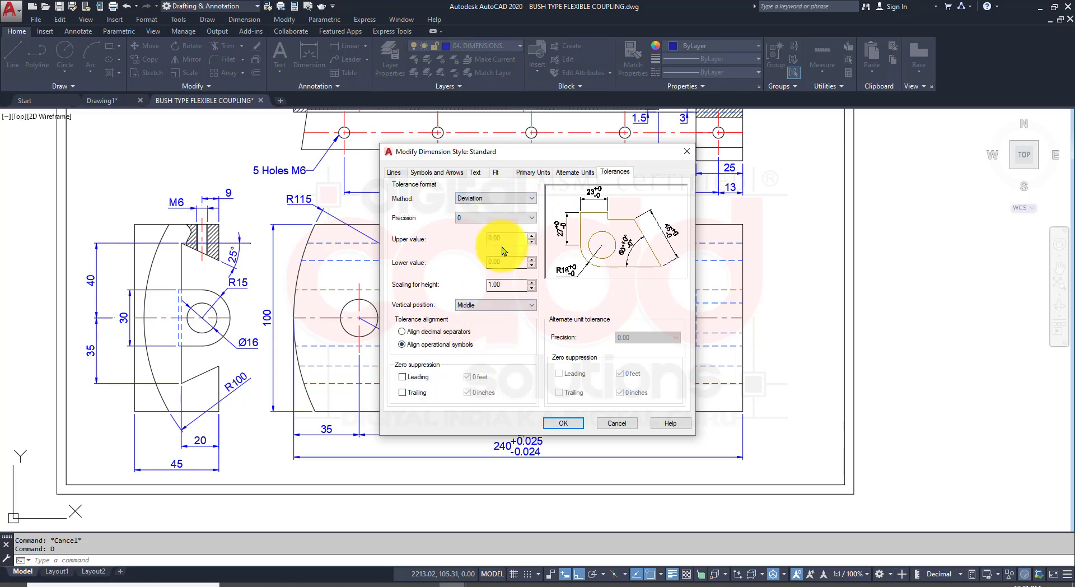
pyautogui.moveTo(506, 263); pyautogui.dragTo(407, 263)
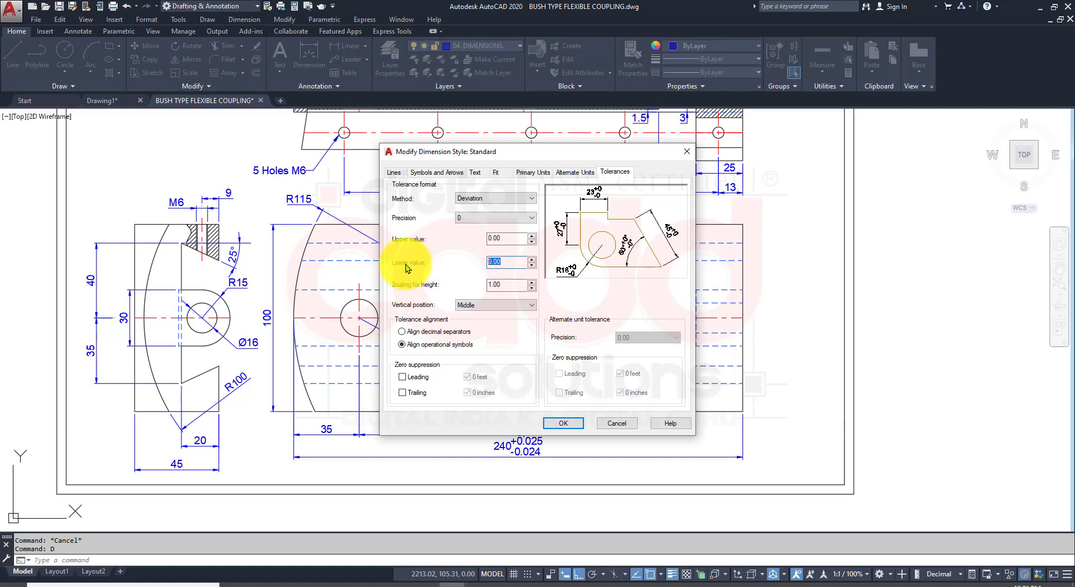
pyautogui.moveTo(512, 238); pyautogui.dragTo(427, 239)
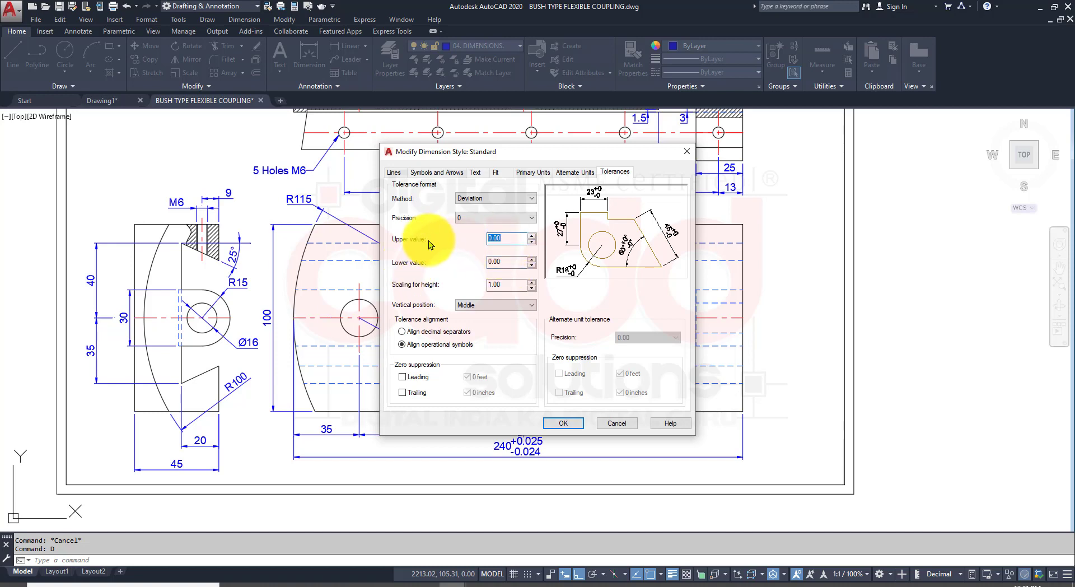
pyautogui.click(488, 219)
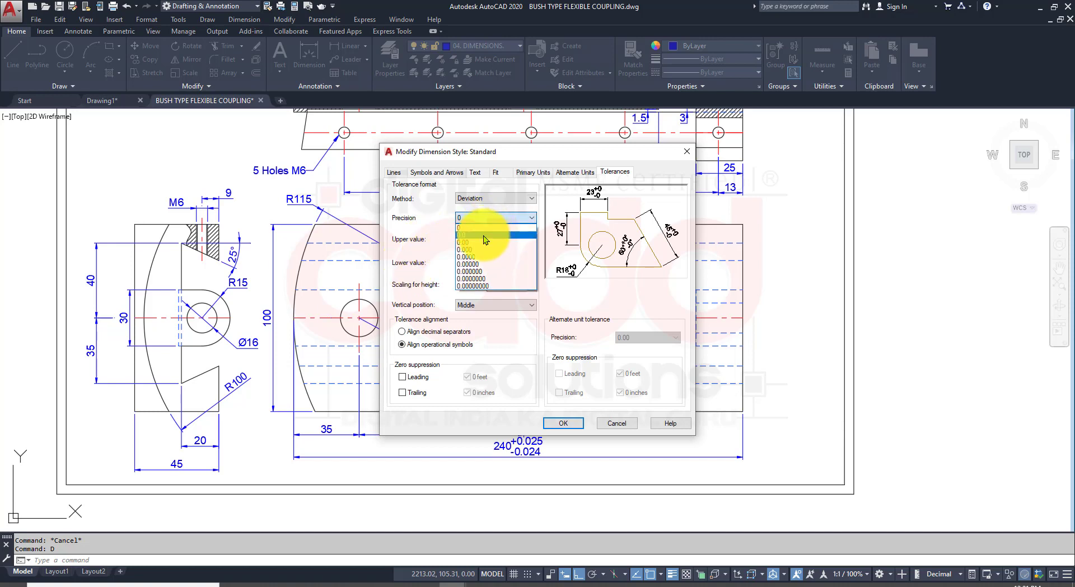
pyautogui.click(482, 247)
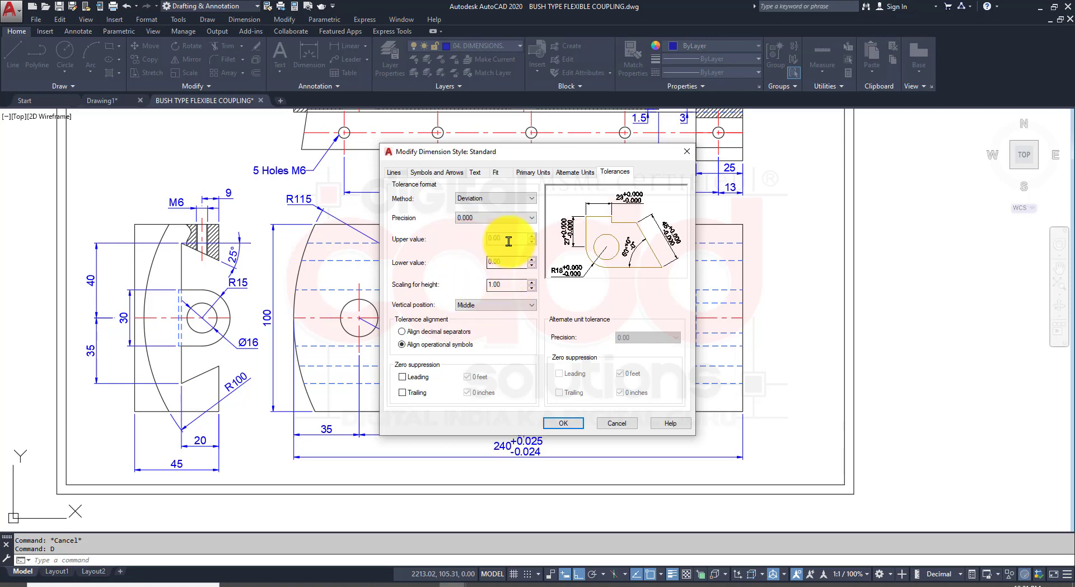
# Set the Standard style's upper tolerance to 0.0125, lower tolerance to 0.024 and tolerance precision to 0.0000, and make the style current
pyautogui.moveTo(507, 238); pyautogui.dragTo(396, 240)
pyautogui.write('0.0125')
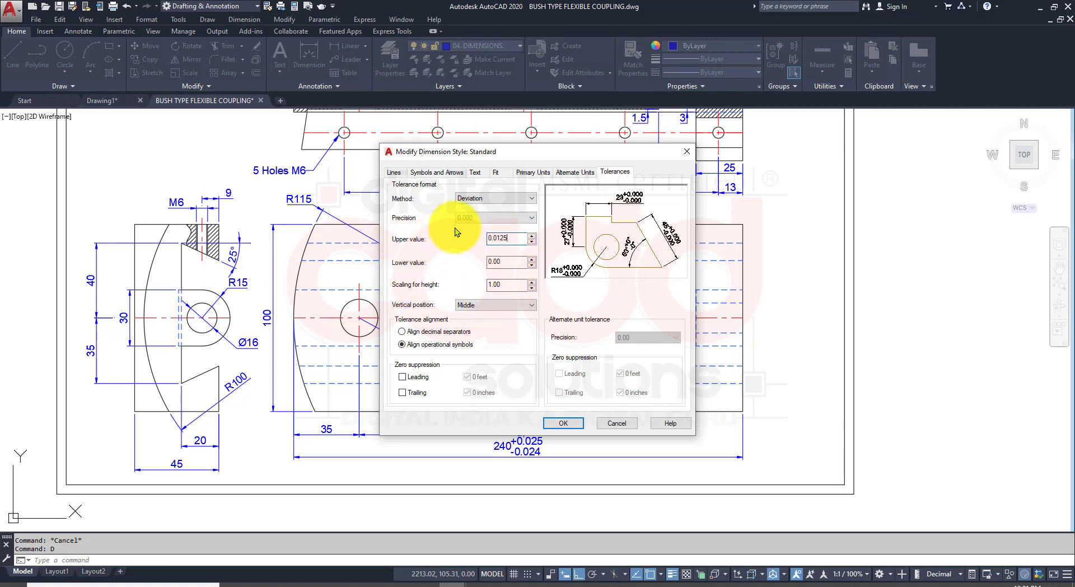
pyautogui.click(469, 217)
pyautogui.click(477, 257)
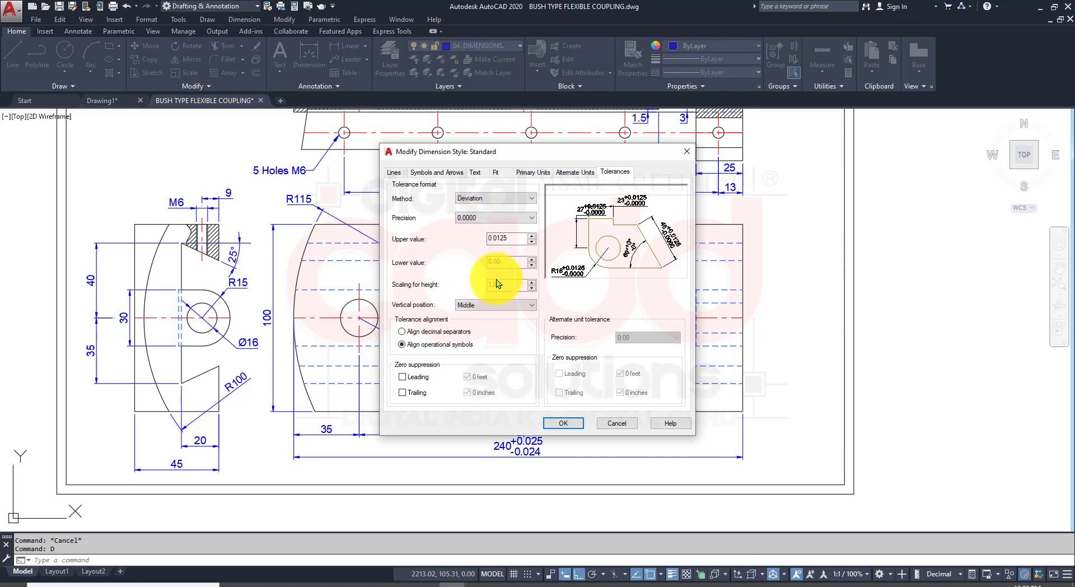
pyautogui.moveTo(504, 262); pyautogui.dragTo(362, 250)
pyautogui.write('0.0')
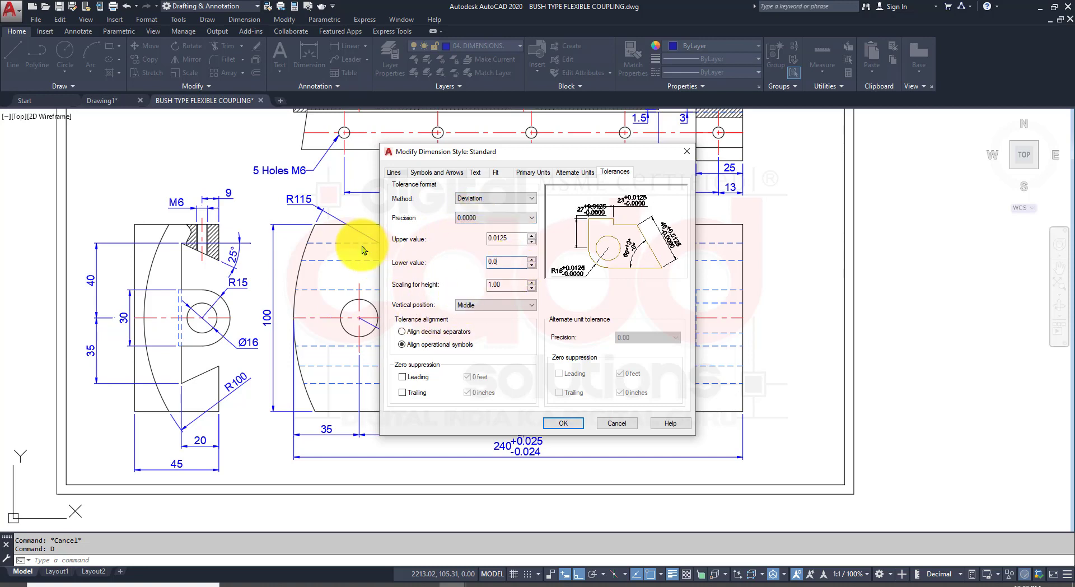
pyautogui.write('24')
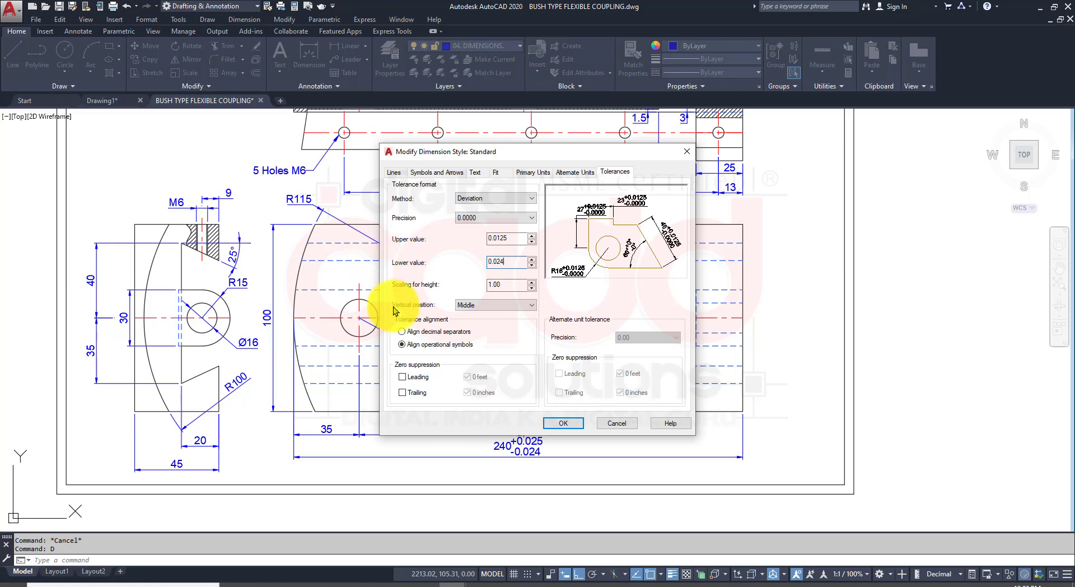
pyautogui.click(572, 421)
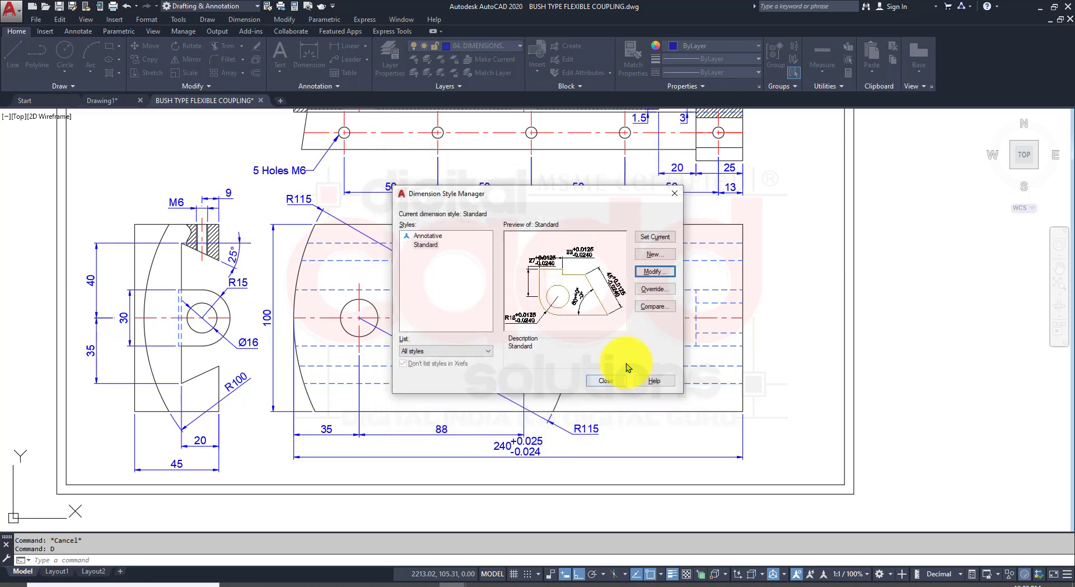
pyautogui.click(665, 237)
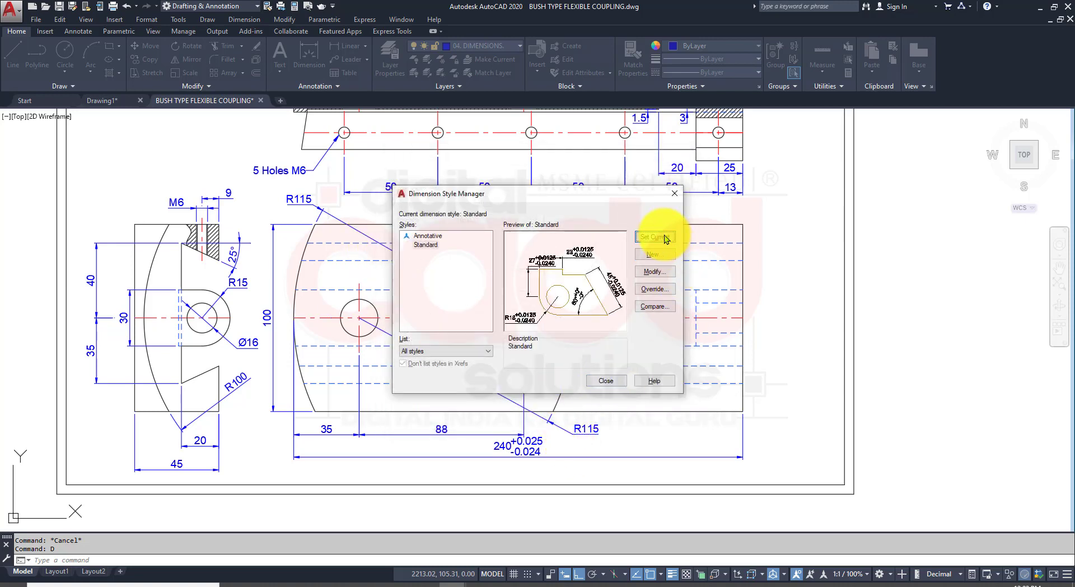
pyautogui.click(617, 382)
# Examine how the deviation tolerances in the Standard style affect the dimensions on all three drawing sheets
pyautogui.moveTo(378, 363); pyautogui.dragTo(437, 434, button='middle')
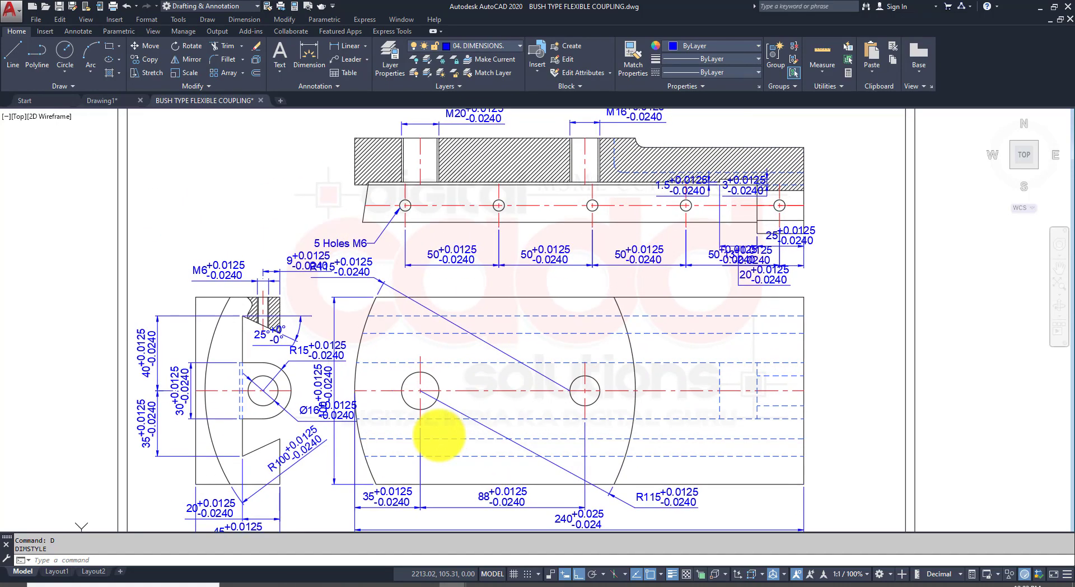
pyautogui.moveTo(523, 299); pyautogui.dragTo(583, 390, button='middle')
pyautogui.scroll(5, 700, 263)
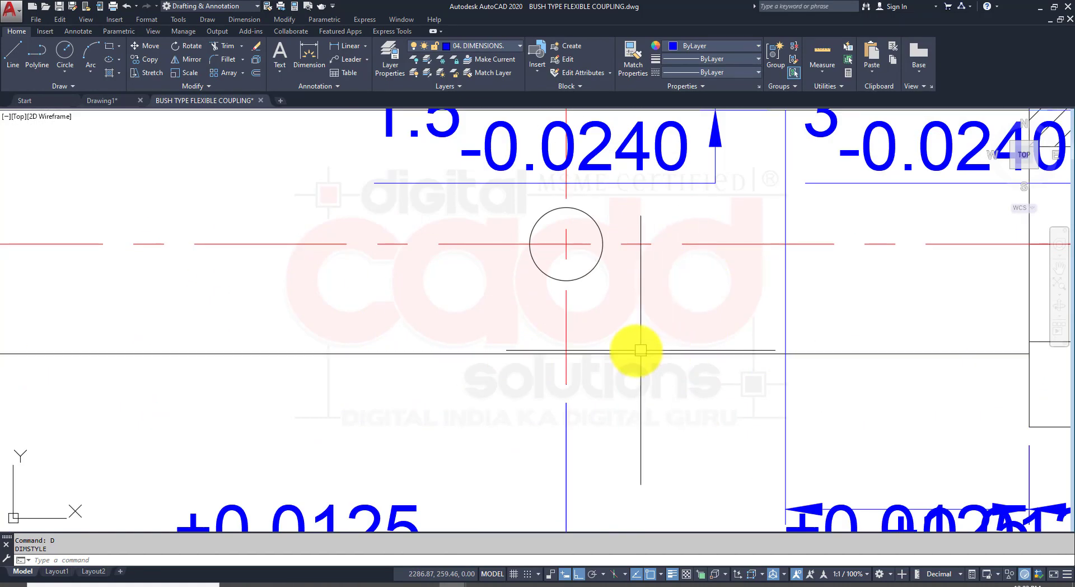
pyautogui.scroll(-10, 523, 306)
pyautogui.scroll(5, 74, 336)
pyautogui.scroll(4, 75, 336)
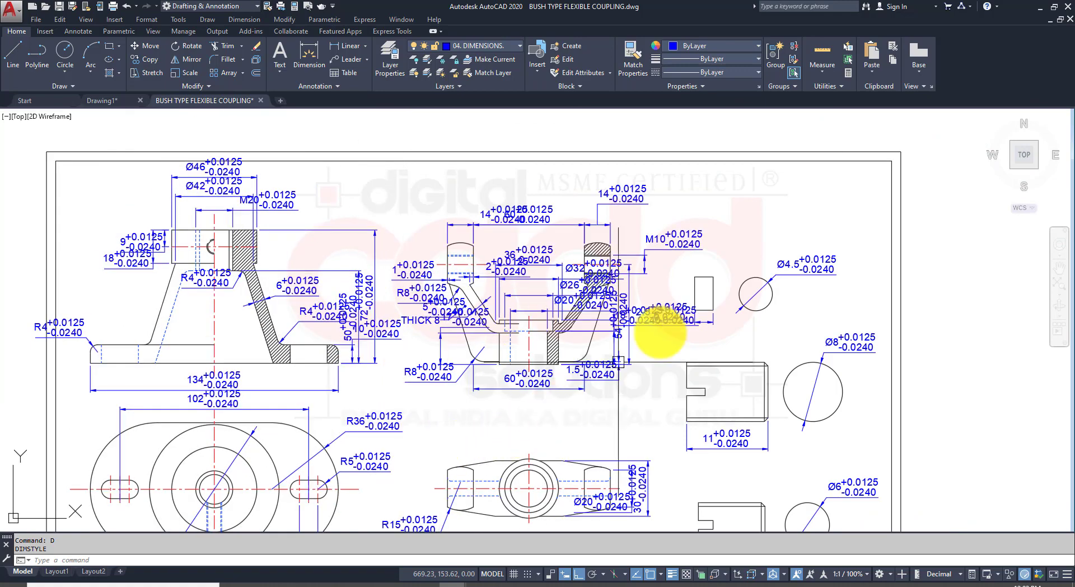
pyautogui.scroll(4, 669, 327)
pyautogui.scroll(-8, 618, 357)
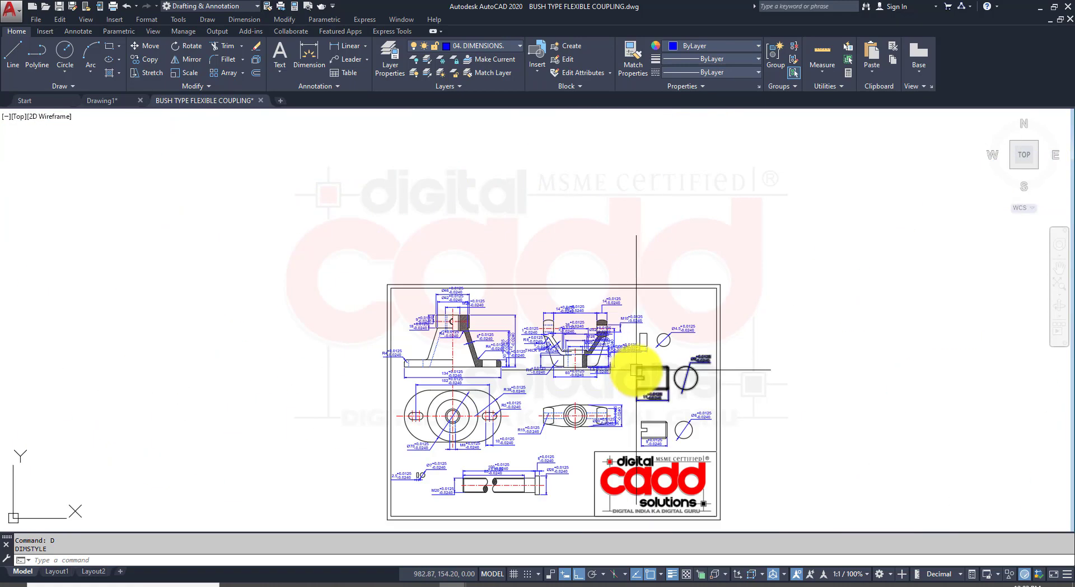
pyautogui.scroll(6, 547, 372)
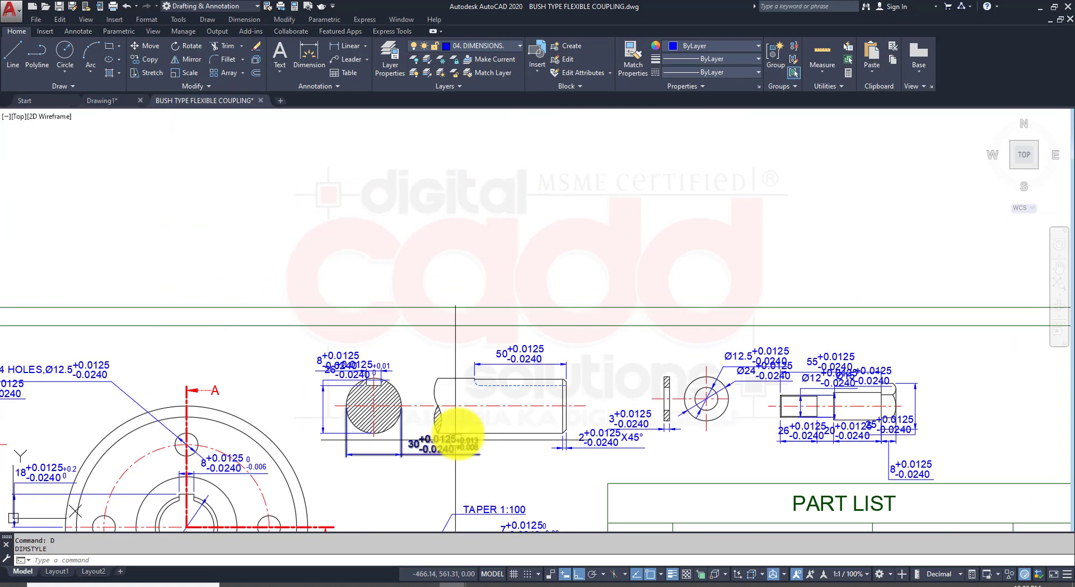
pyautogui.scroll(4, 464, 417)
pyautogui.scroll(-9, 500, 378)
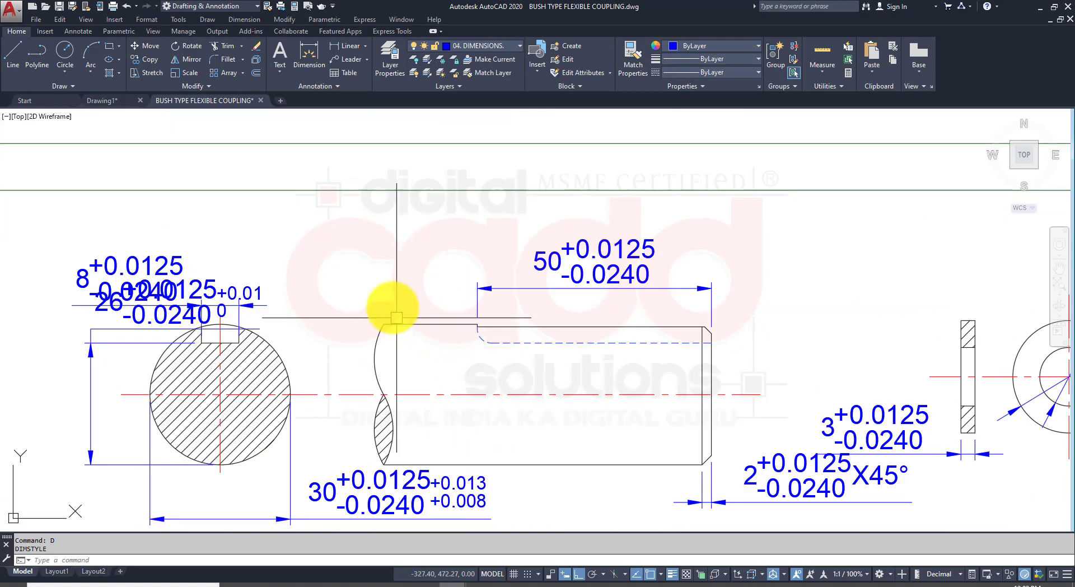
pyautogui.moveTo(613, 439); pyautogui.dragTo(436, 391, button='middle')
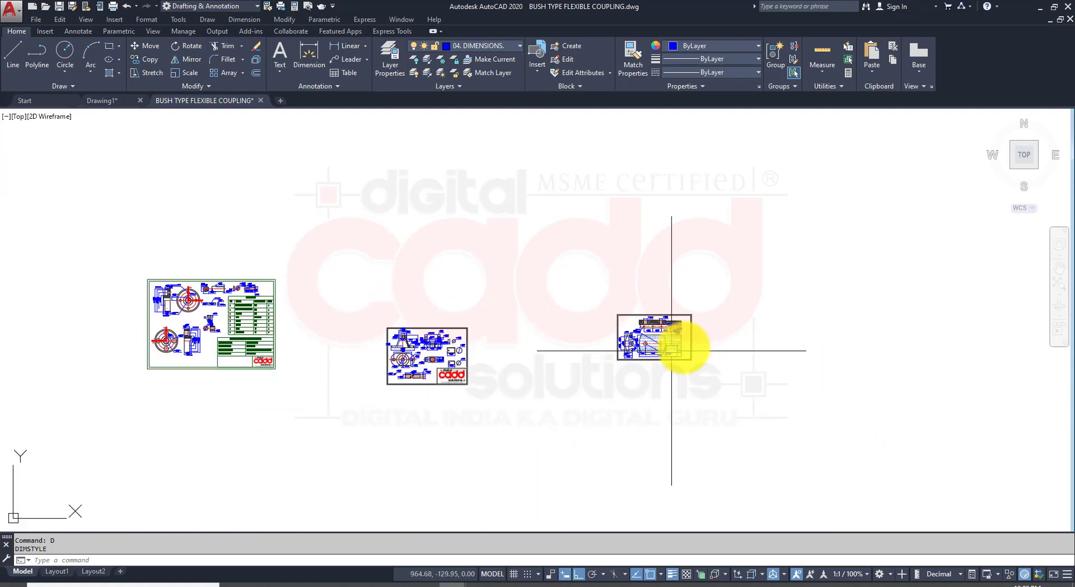
# Undo the deviation tolerance change to the Standard dimension style
pyautogui.scroll(10, 667, 355)
pyautogui.hotkey('ctrl', 'z')
pyautogui.hotkey('ctrl', 'z')
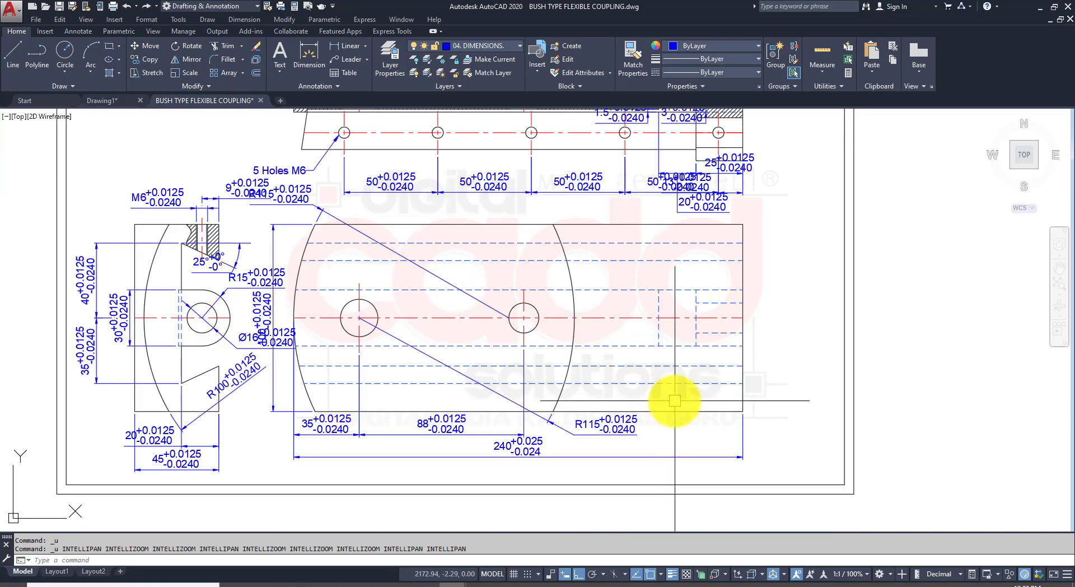
pyautogui.hotkey('ctrl', 'z')
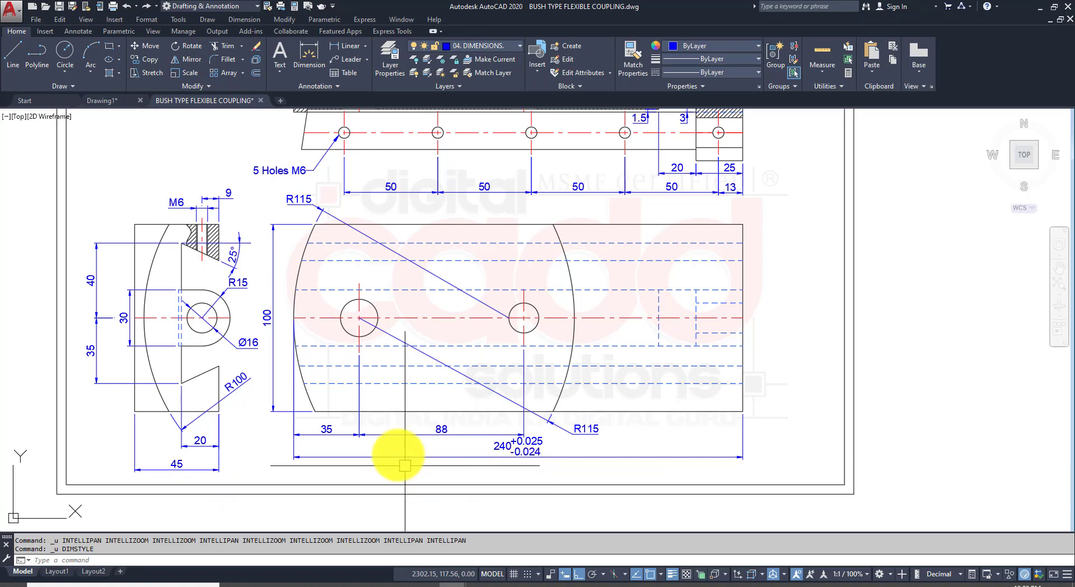
# Review the tolerance properties of the 88 dimension between the two holes, then close the properties and deselect it
pyautogui.click(395, 436)
pyautogui.hotkey('ctrl', '1')
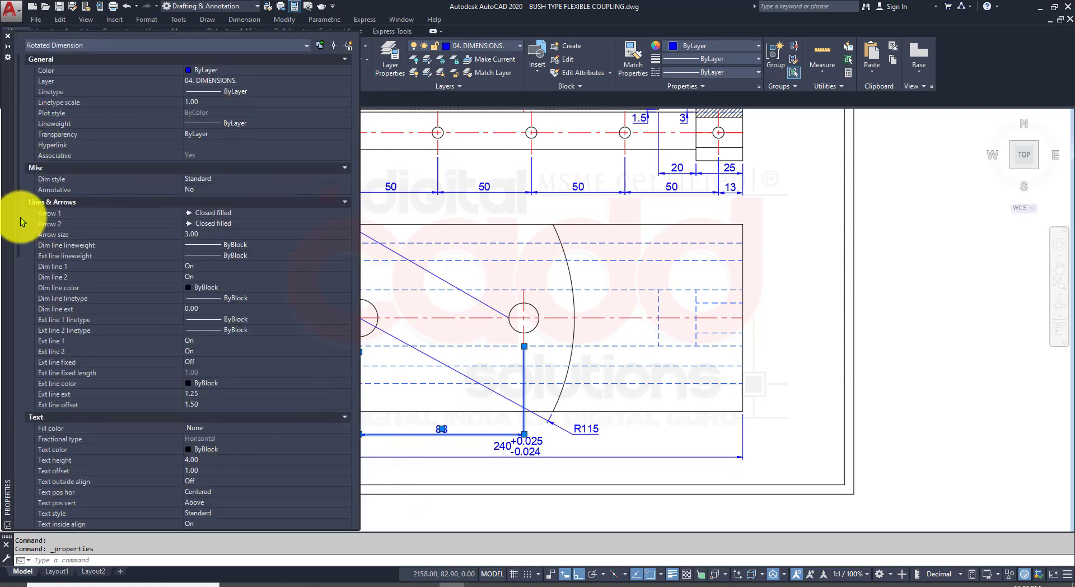
pyautogui.scroll(-15, 15, 302)
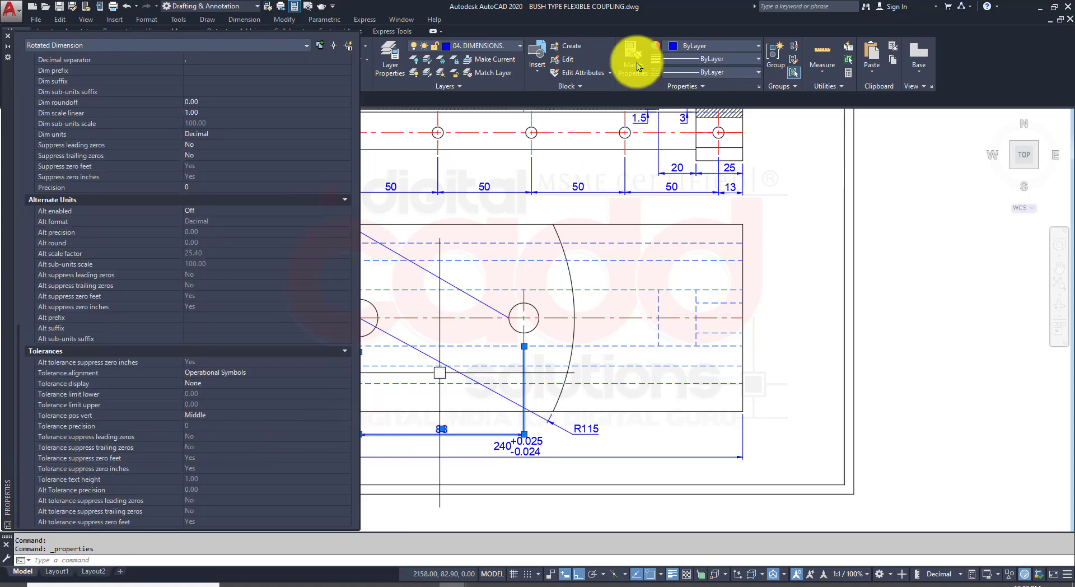
pyautogui.click(8, 35)
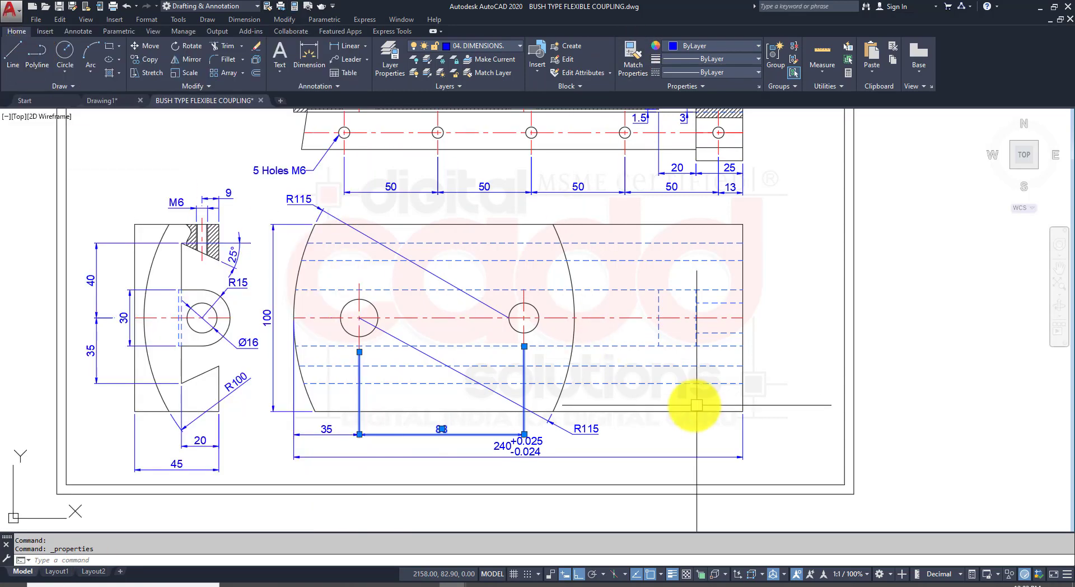
pyautogui.press('Escape')
pyautogui.scroll(-4, 470, 373)
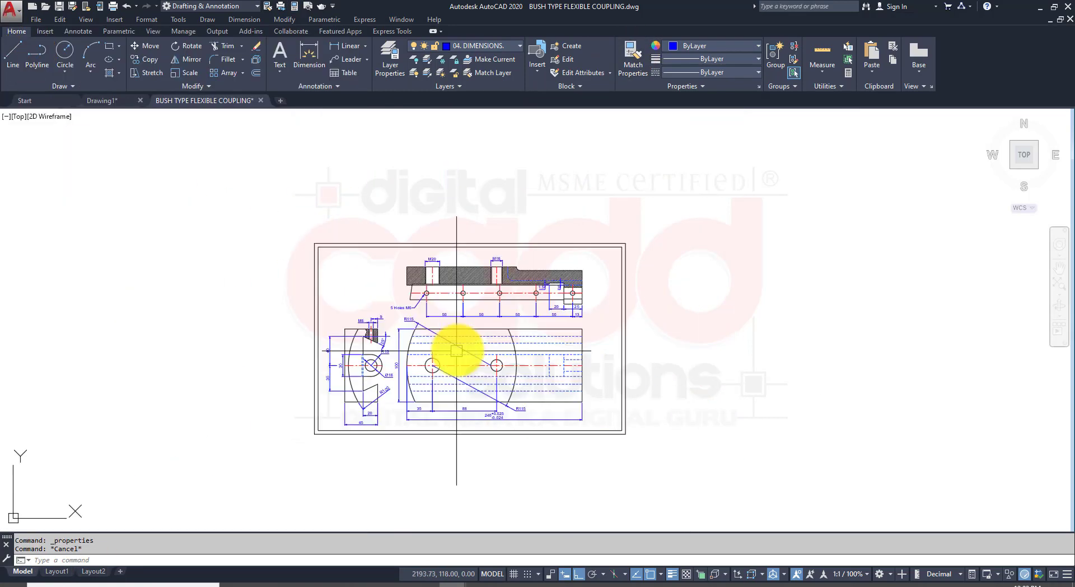
pyautogui.scroll(4, 459, 351)
pyautogui.moveTo(558, 413)
pyautogui.mouseDown(button='middle')
pyautogui.moveTo(421, 379)
pyautogui.moveTo(498, 376)
pyautogui.moveTo(440, 378)
pyautogui.mouseUp(button='middle')
pyautogui.scroll(-2, 413, 392)
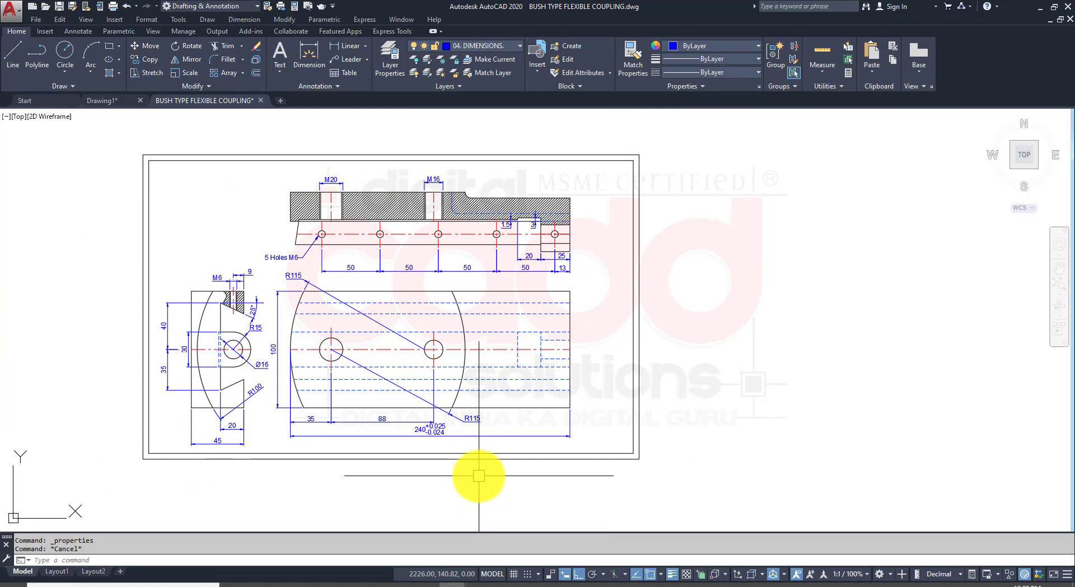
pyautogui.moveTo(475, 469); pyautogui.dragTo(427, 465, button='middle')
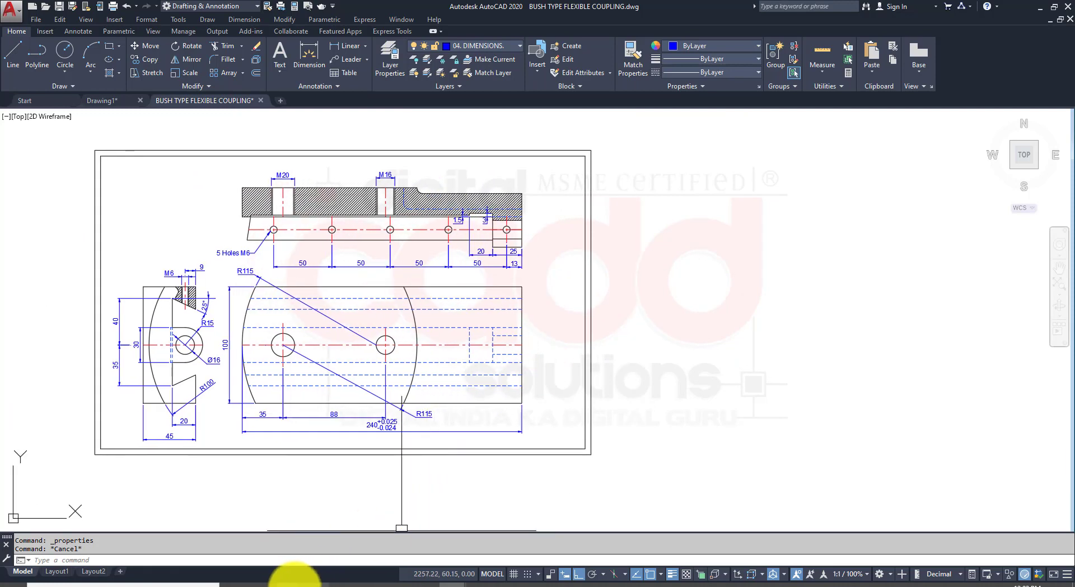
# Switch to the assignments PDF and examine the geometric tolerance frame and datum D below the .875 hole callout on page 36
pyautogui.click(294, 579)
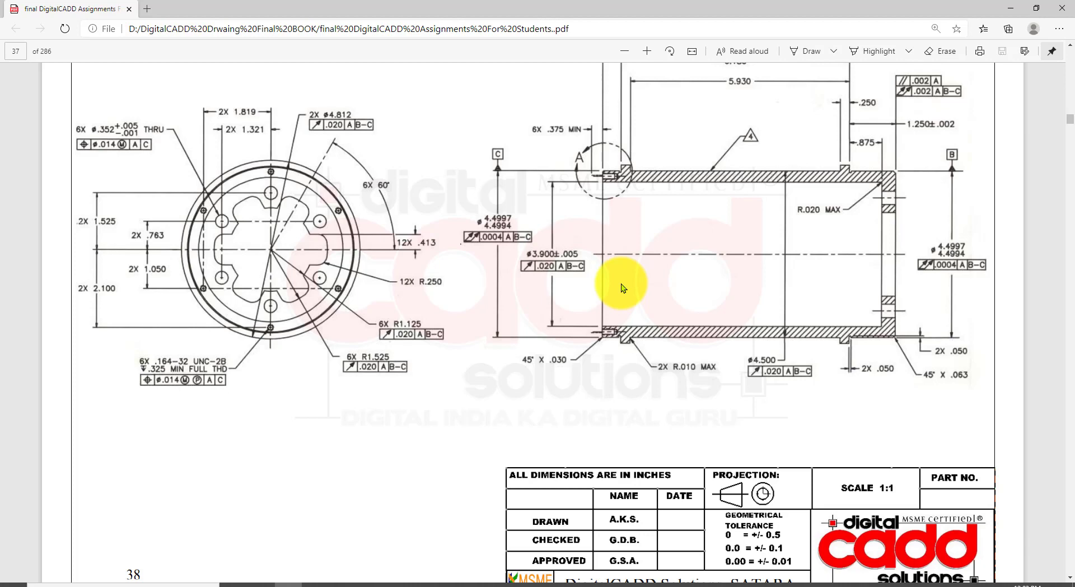
pyautogui.scroll(8, 586, 365)
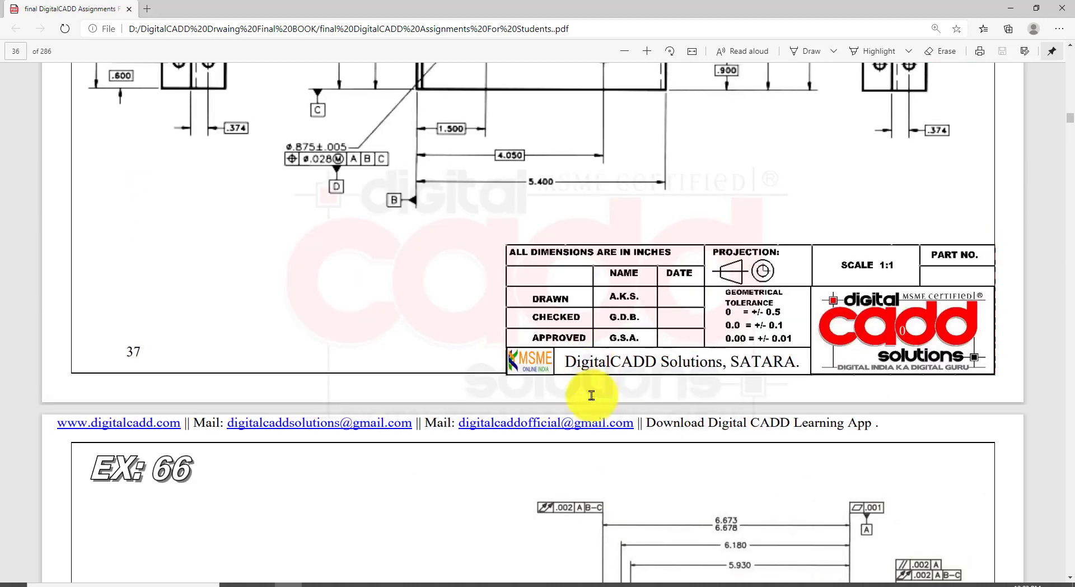
pyautogui.scroll(3, 591, 396)
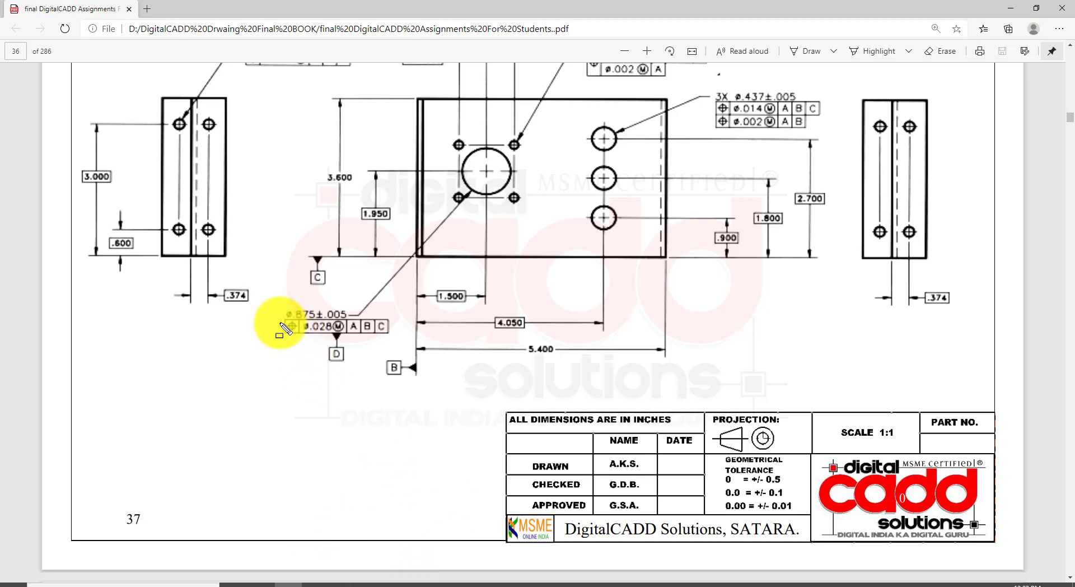
pyautogui.moveTo(278, 315); pyautogui.dragTo(399, 376)
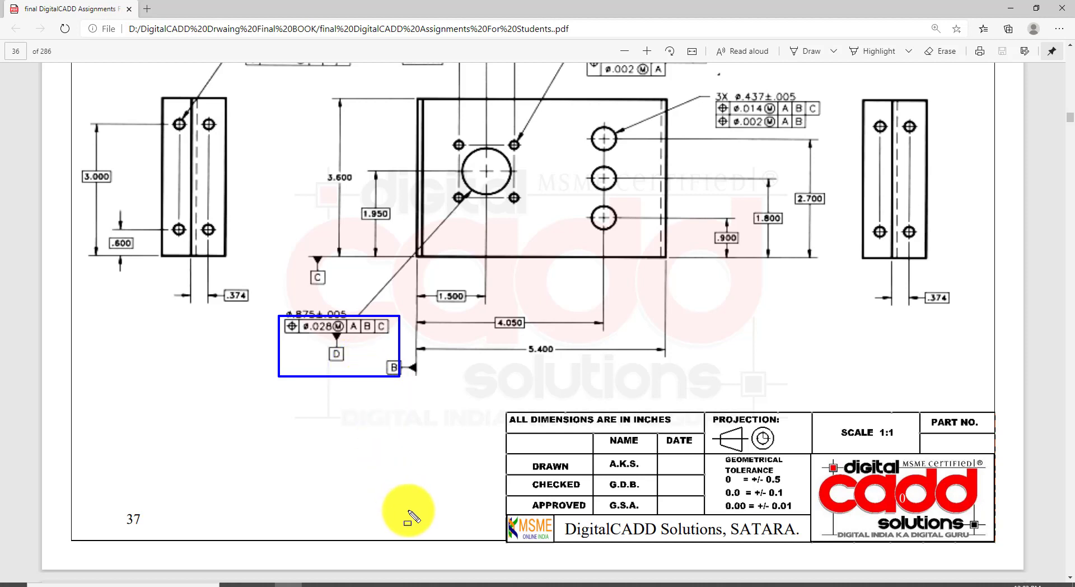
pyautogui.press('Escape')
pyautogui.click(479, 585)
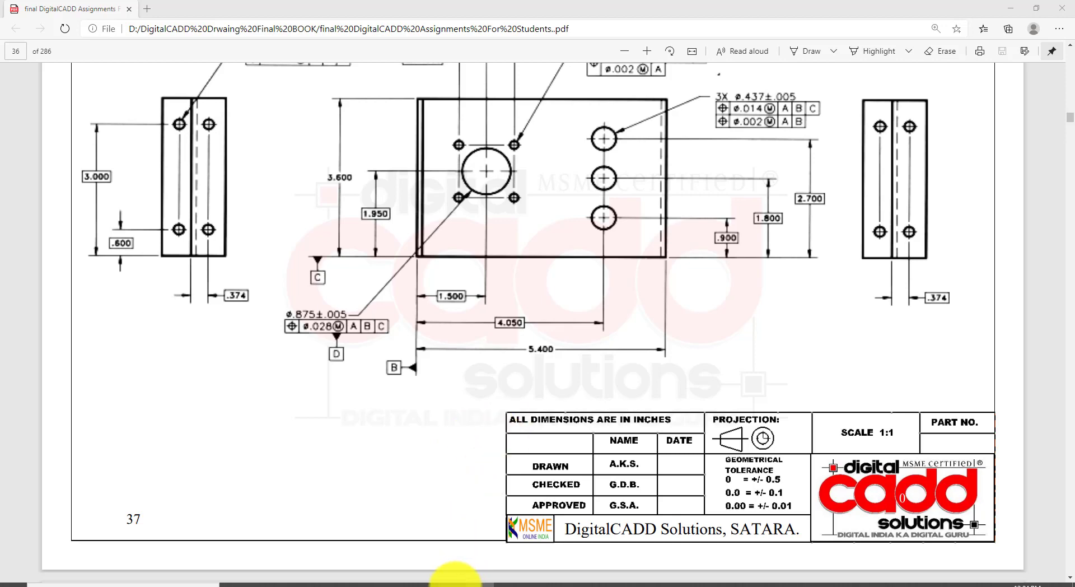
# Switch to the BUSH TYPE FLEXIBLE COUPLING drawing in AutoCAD and examine the dimensions on its views
pyautogui.moveTo(454, 583)
pyautogui.click(520, 547)
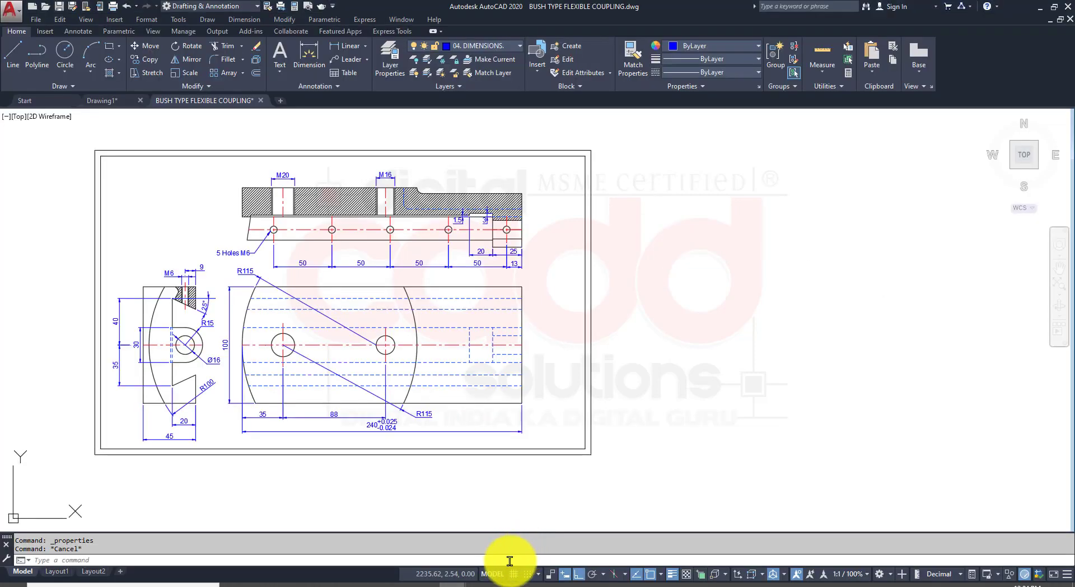
pyautogui.click(480, 586)
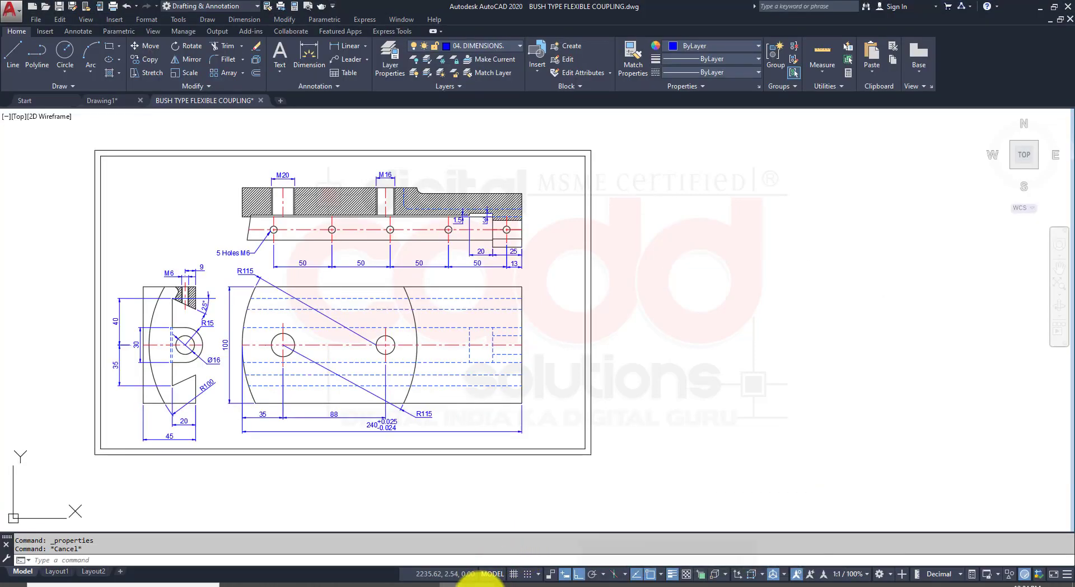
pyautogui.moveTo(669, 348); pyautogui.dragTo(752, 336, button='middle')
pyautogui.scroll(2, 352, 211)
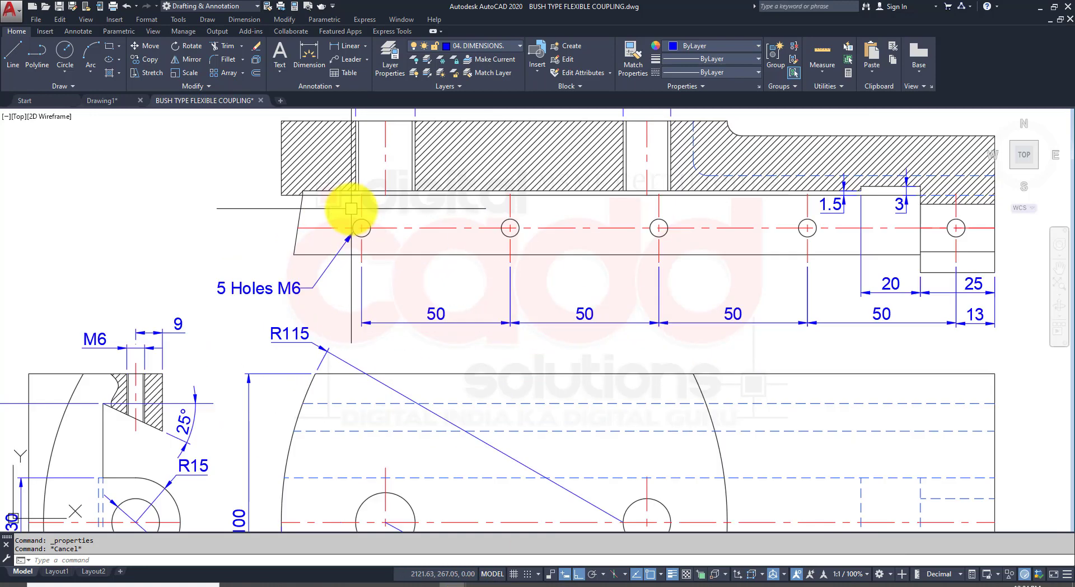
pyautogui.scroll(-1, 425, 274)
pyautogui.moveTo(423, 335); pyautogui.dragTo(420, 263, button='middle')
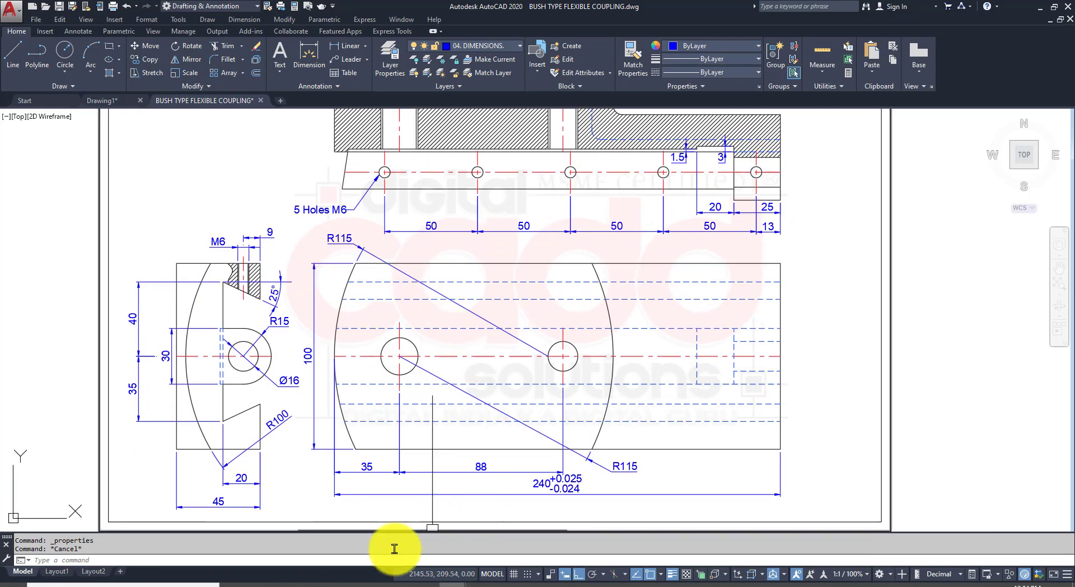
# Compare the coupling's 240 dimension tolerance in AutoCAD with the geometric tolerance frames on the EX: 65 drawing in the assignments PDF
pyautogui.click(284, 582)
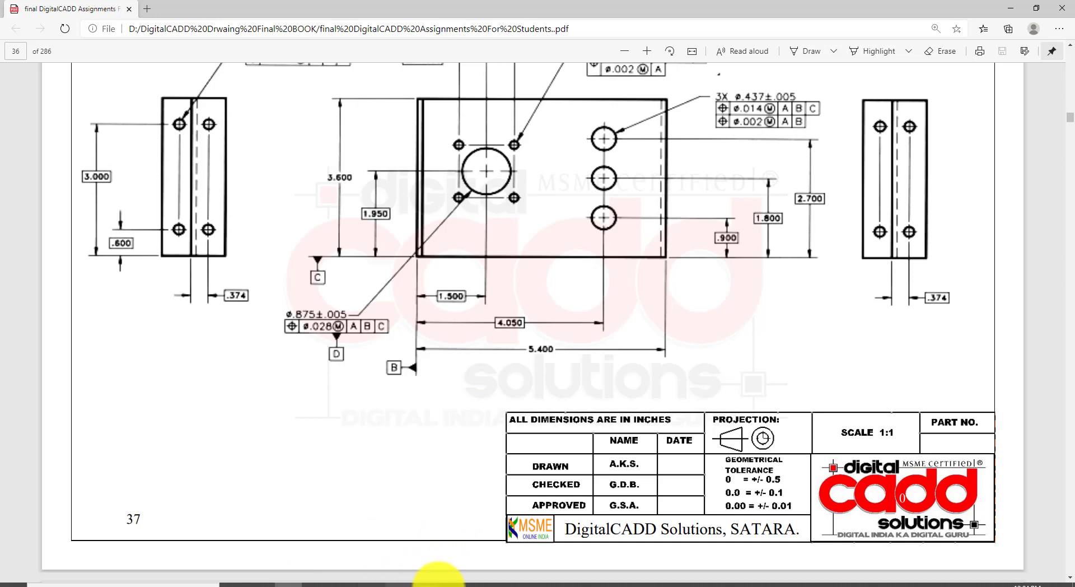
pyautogui.moveTo(447, 582)
pyautogui.click(513, 542)
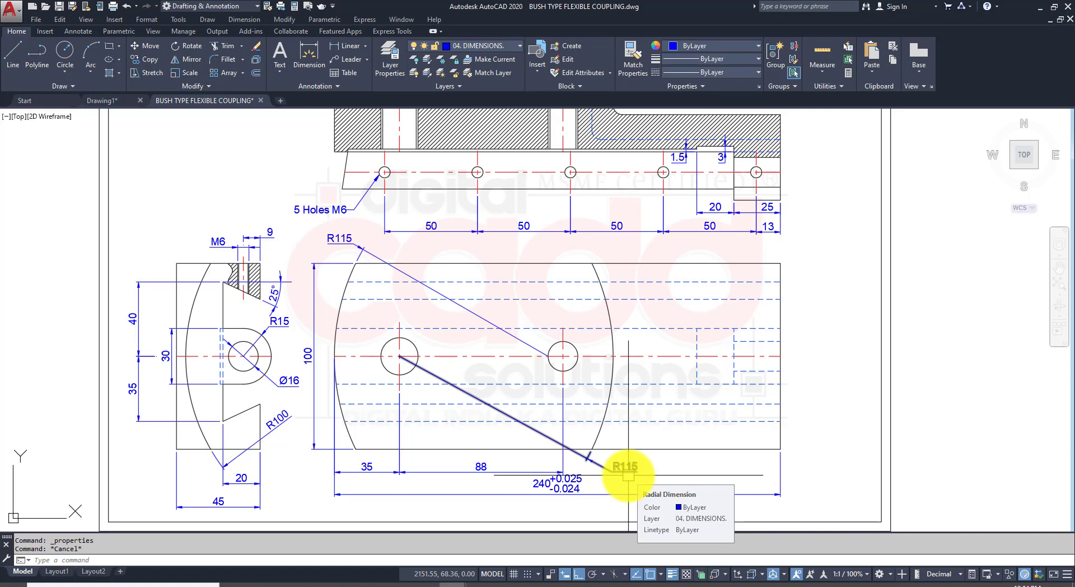
pyautogui.moveTo(571, 480); pyautogui.dragTo(549, 459, button='middle')
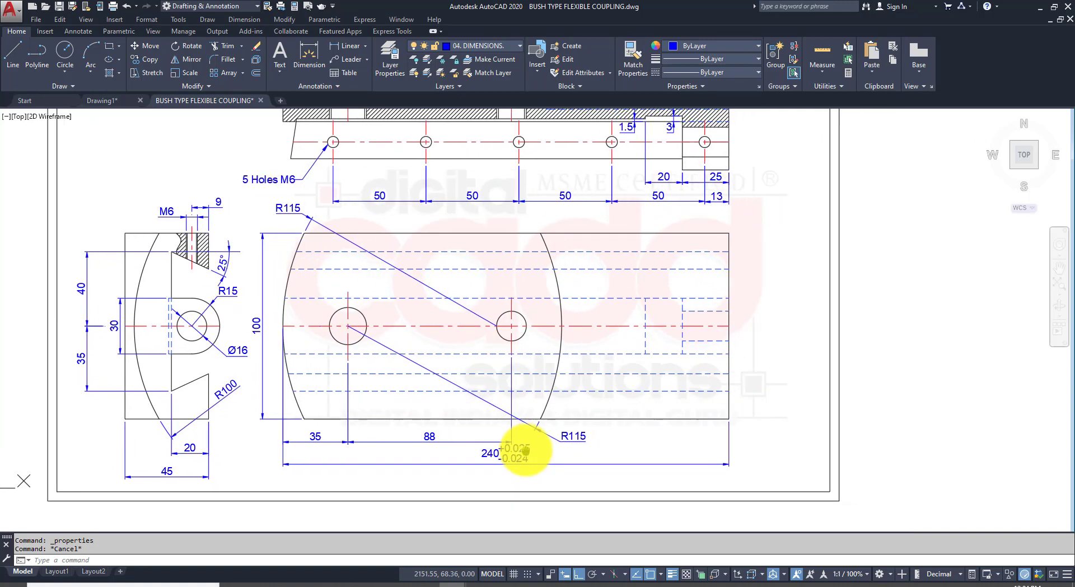
pyautogui.click(289, 583)
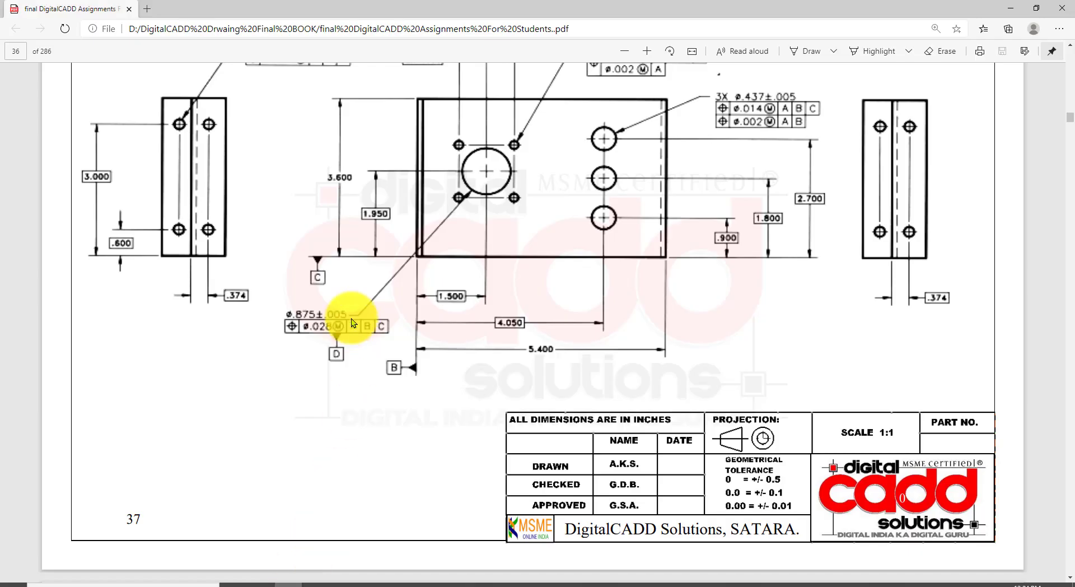
pyautogui.scroll(3, 620, 253)
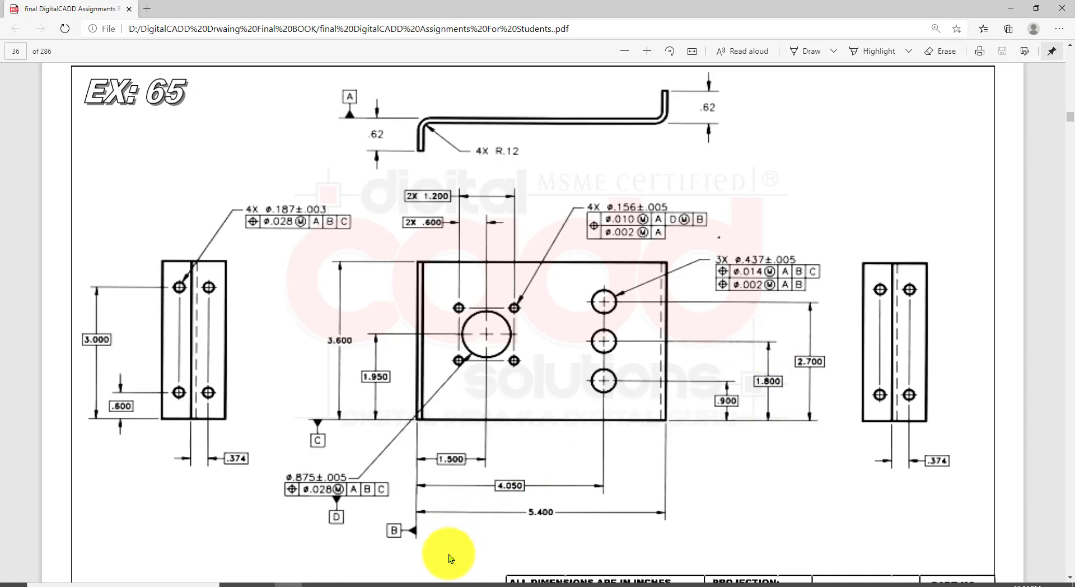
# In the AutoCAD coupling drawing, place a geometric tolerance frame containing only the angularity symbol in the empty space beside the sheet border
pyautogui.moveTo(451, 582)
pyautogui.click(515, 530)
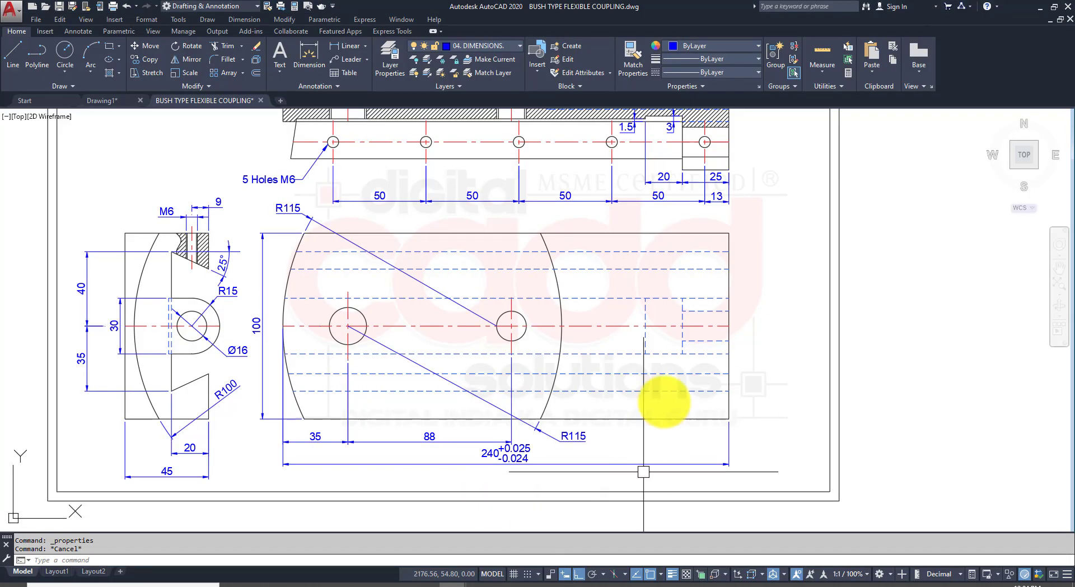
pyautogui.scroll(2, 408, 173)
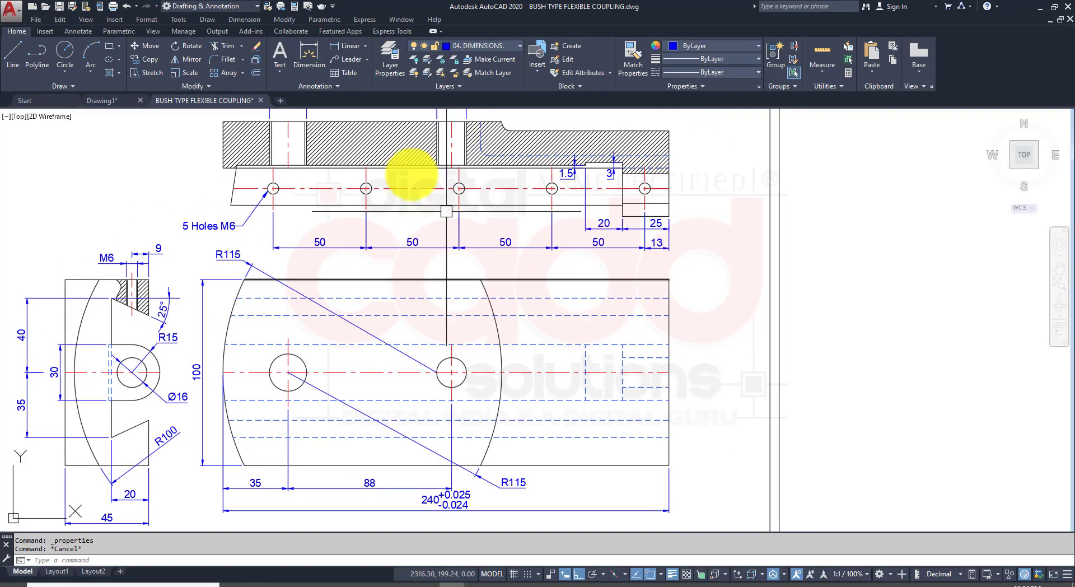
pyautogui.click(244, 19)
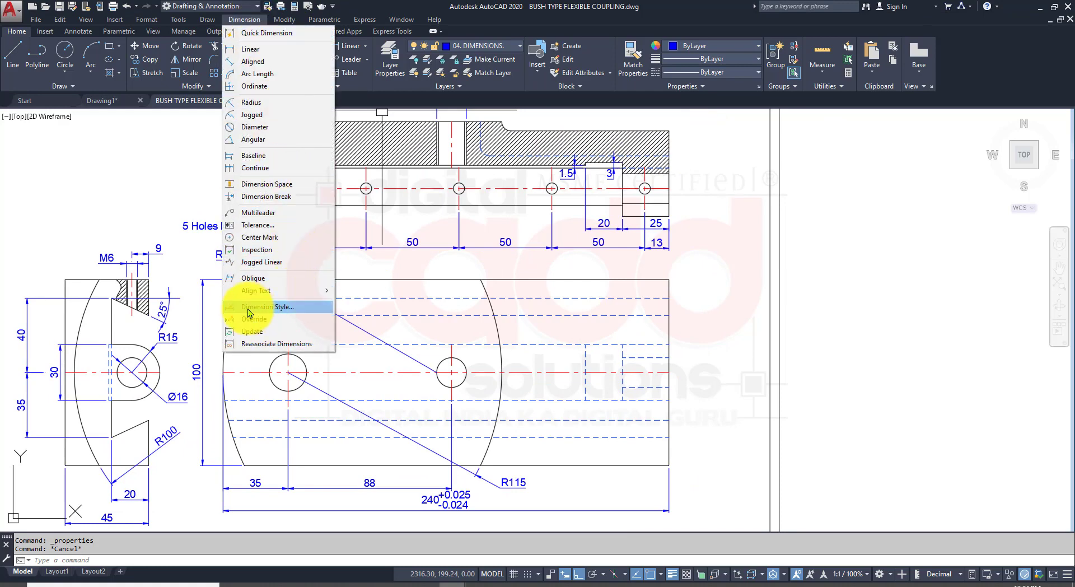
pyautogui.click(260, 224)
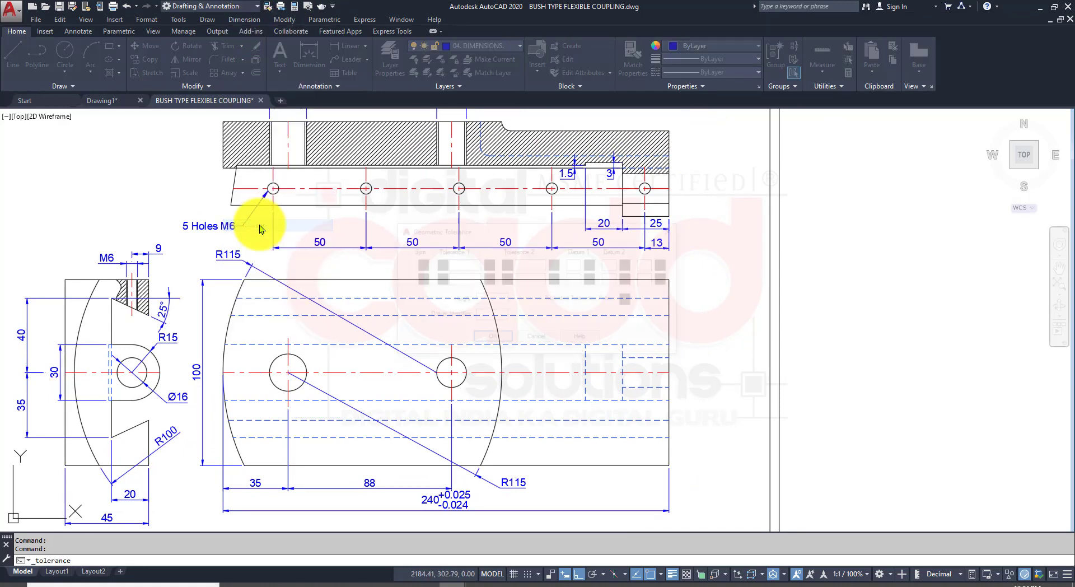
pyautogui.click(419, 265)
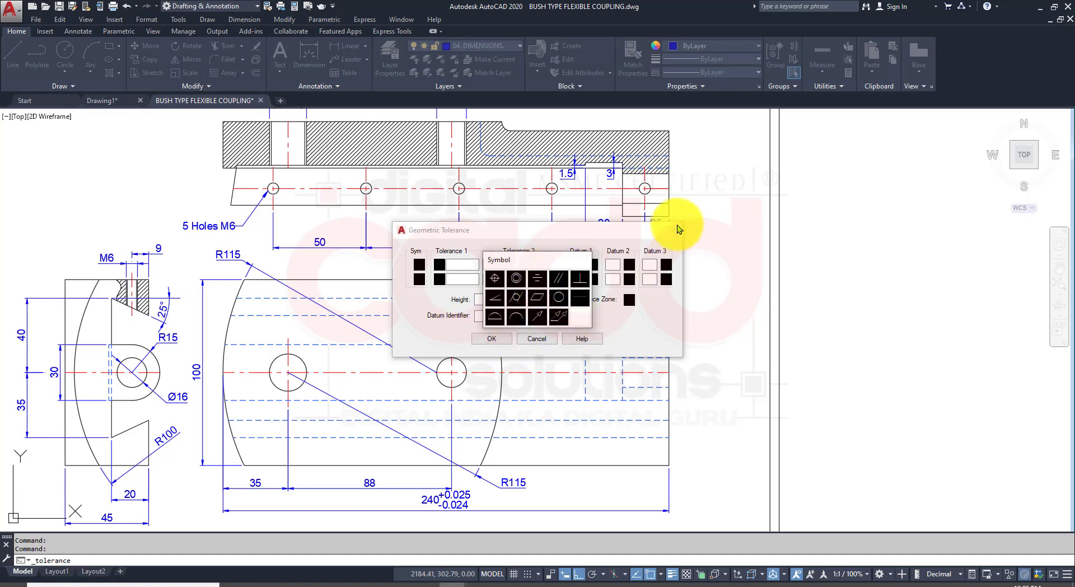
pyautogui.click(495, 299)
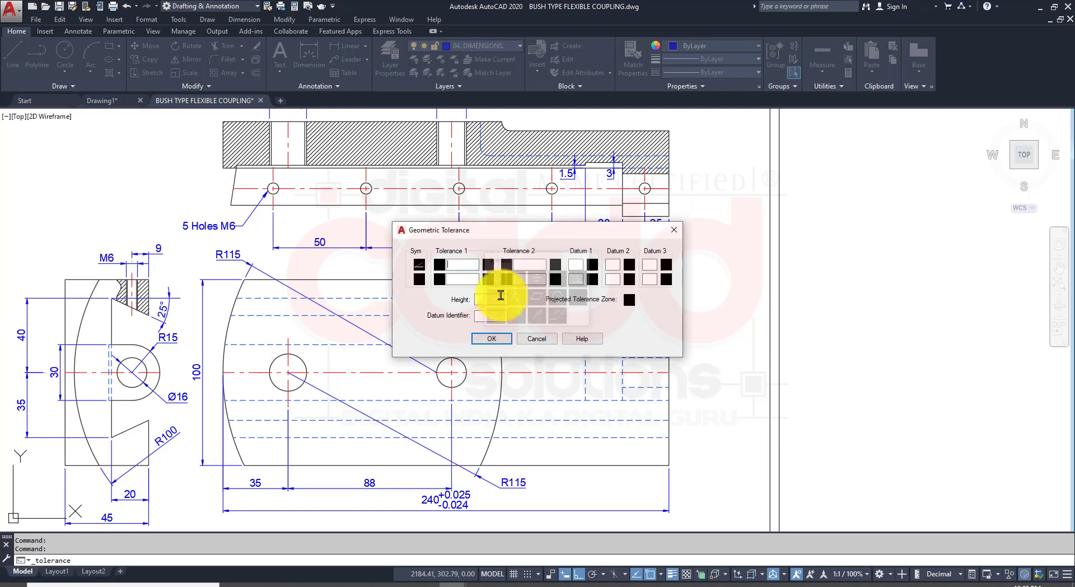
pyautogui.click(503, 339)
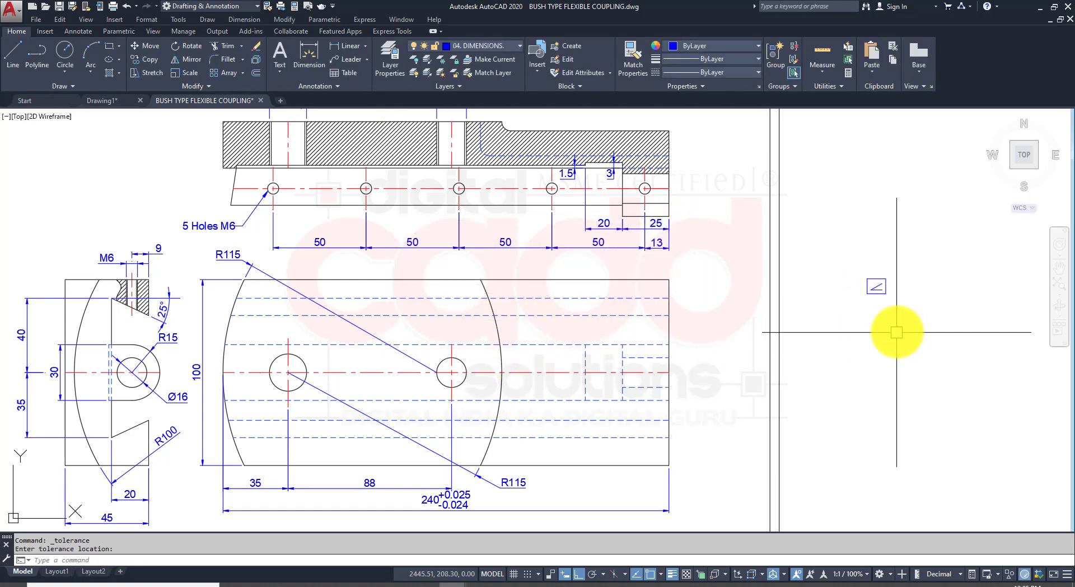
pyautogui.scroll(2, 906, 322)
# Erase the angularity tolerance frame placed outside the sheet border
pyautogui.click(913, 319)
pyautogui.click(835, 196)
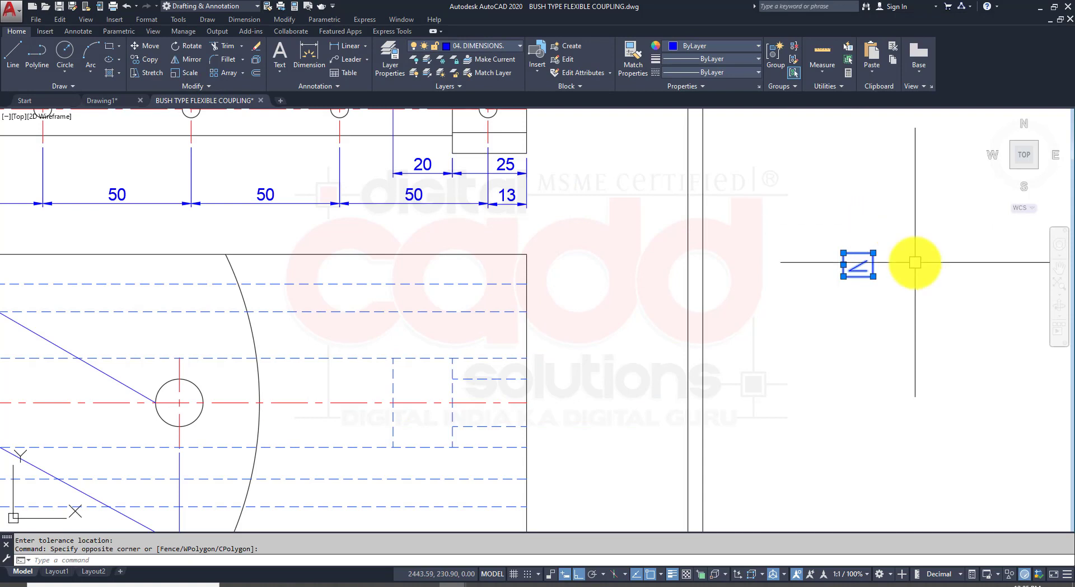
pyautogui.press('Delete')
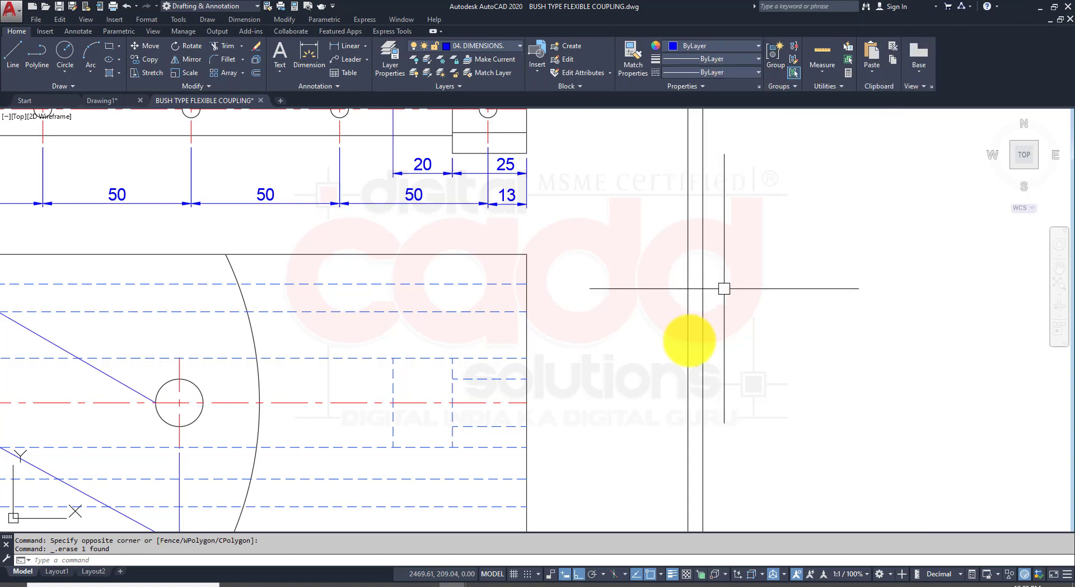
# Switch to the assignments PDF and examine datums D and B and the front view's left edge on the EX: 65 drawing
pyautogui.scroll(-3, 506, 297)
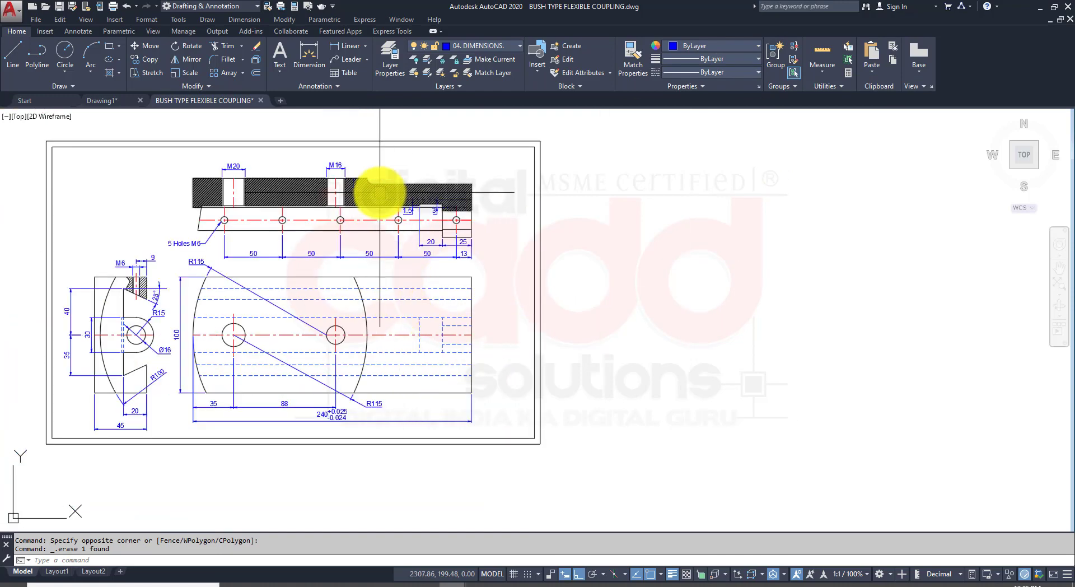
pyautogui.scroll(-1, 408, 240)
pyautogui.scroll(3, 540, 476)
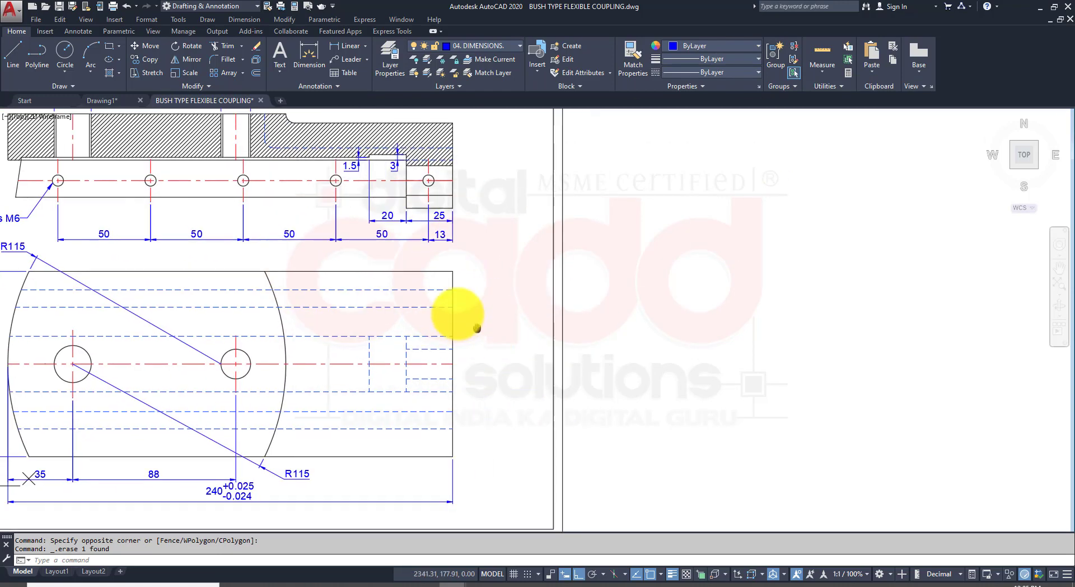
pyautogui.moveTo(442, 370); pyautogui.dragTo(471, 323, button='middle')
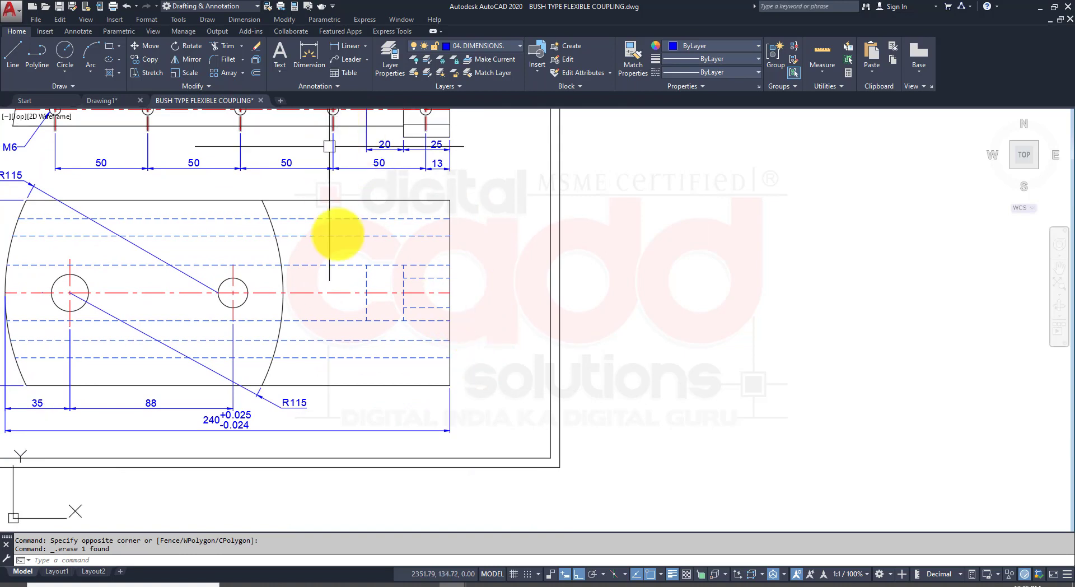
pyautogui.click(288, 584)
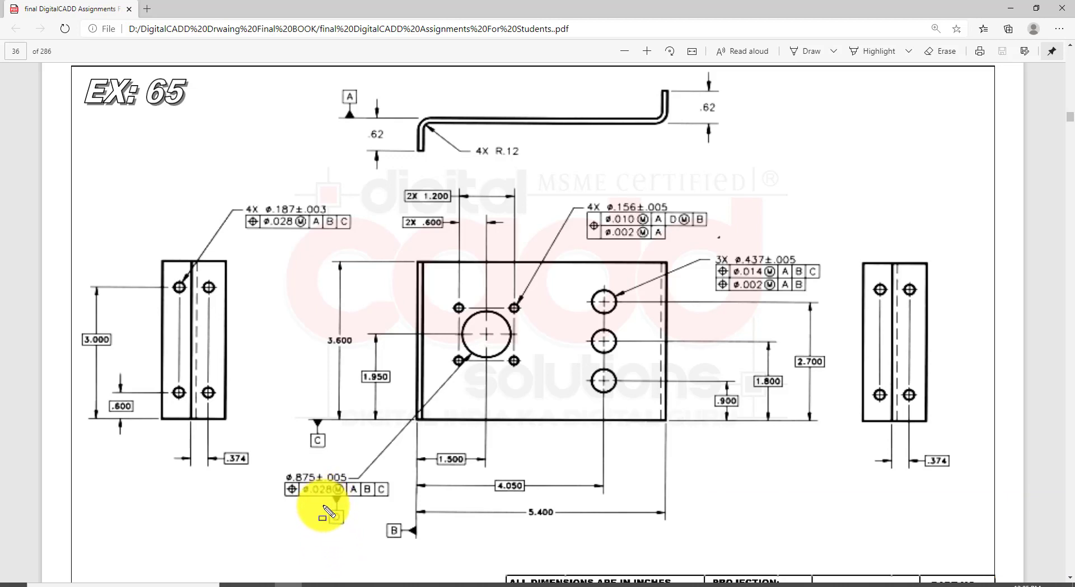
pyautogui.moveTo(324, 506); pyautogui.dragTo(353, 534)
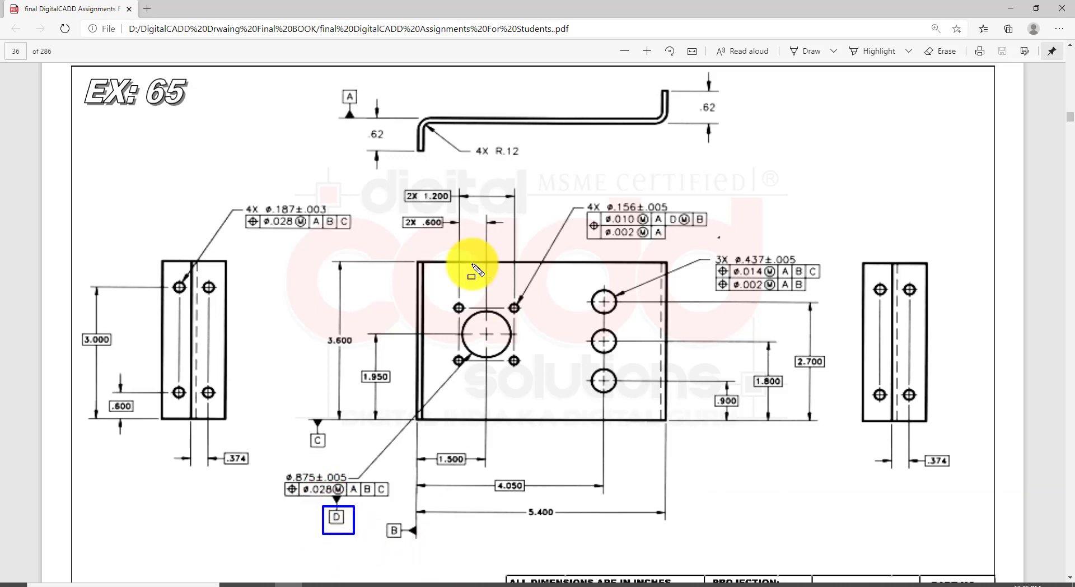
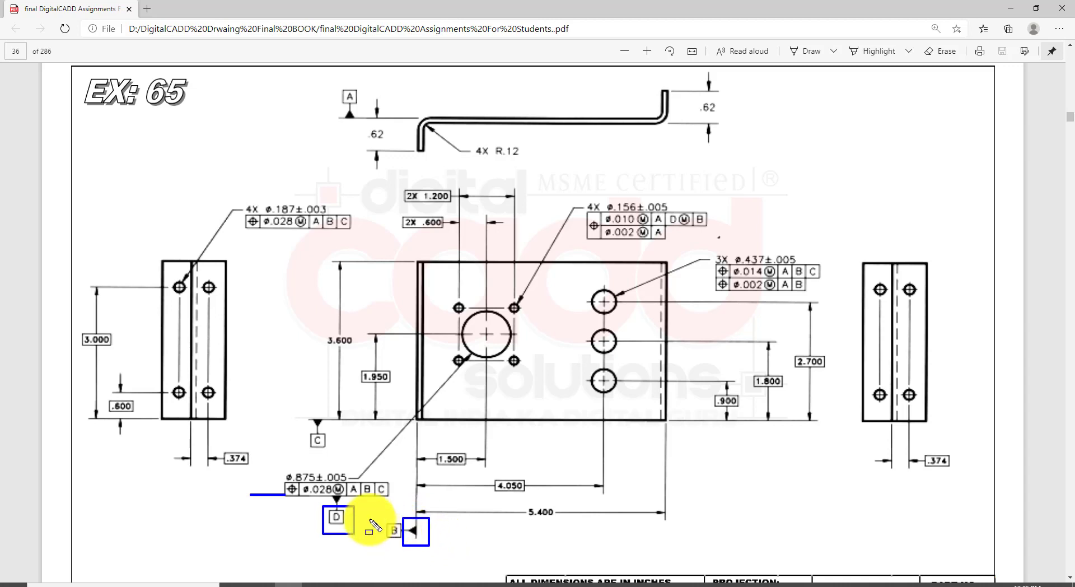
pyautogui.moveTo(386, 524); pyautogui.dragTo(407, 541)
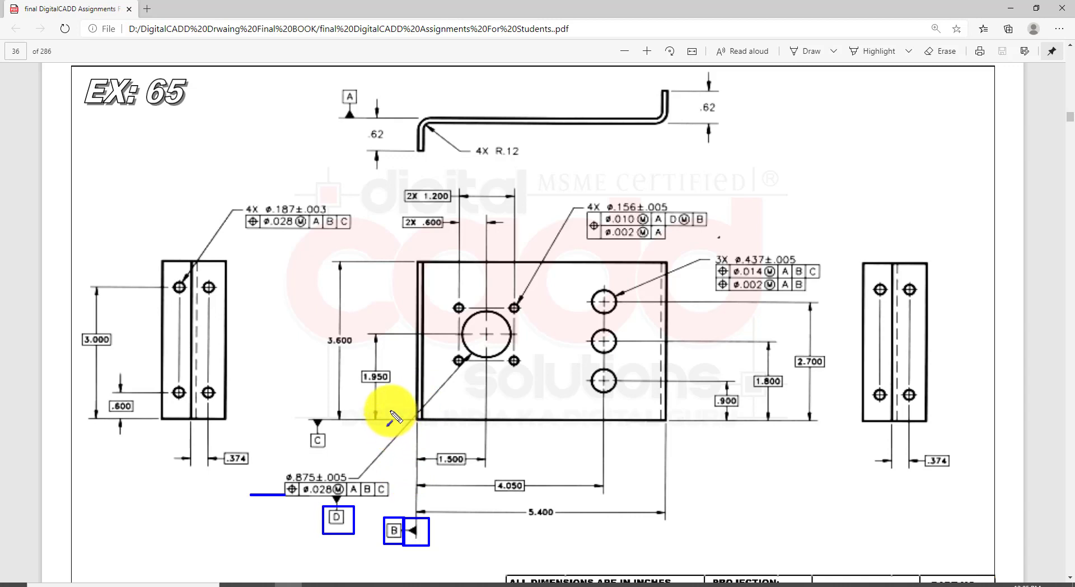
pyautogui.moveTo(390, 413); pyautogui.dragTo(415, 394)
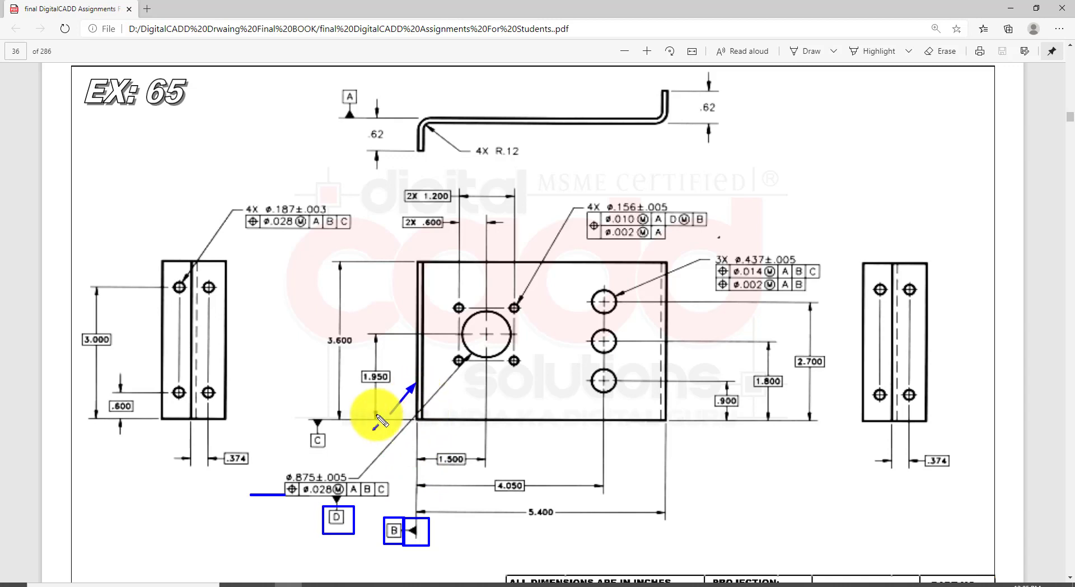
# Examine datum C on the bottom edge's extension line and its reference in the .875 hole's tolerance frame, then clear the temporary markings
pyautogui.moveTo(417, 418); pyautogui.dragTo(323, 418)
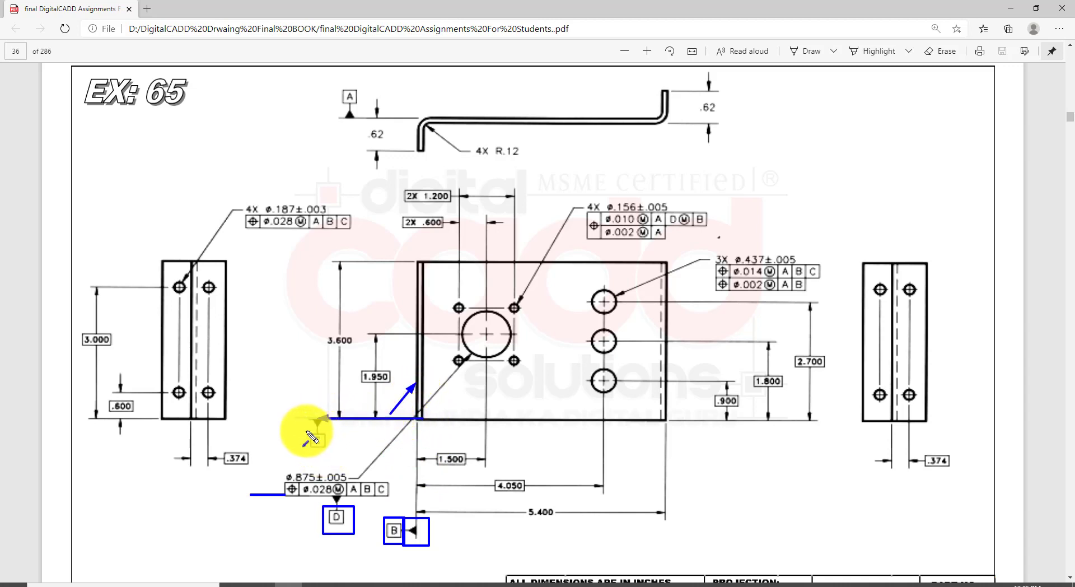
pyautogui.moveTo(308, 430); pyautogui.dragTo(330, 451)
pyautogui.moveTo(306, 410); pyautogui.dragTo(321, 432)
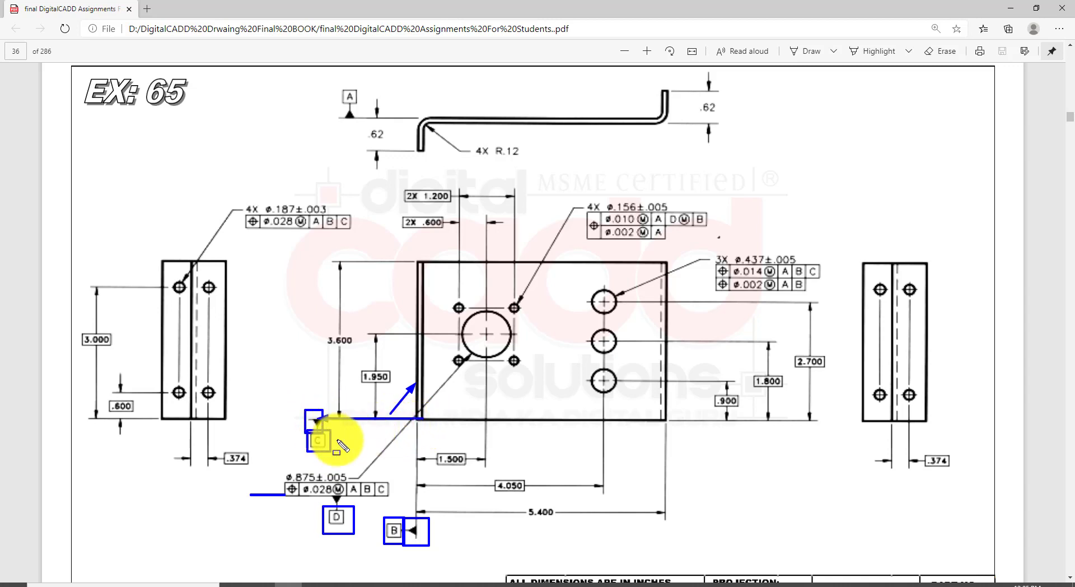
pyautogui.moveTo(353, 496); pyautogui.dragTo(361, 488)
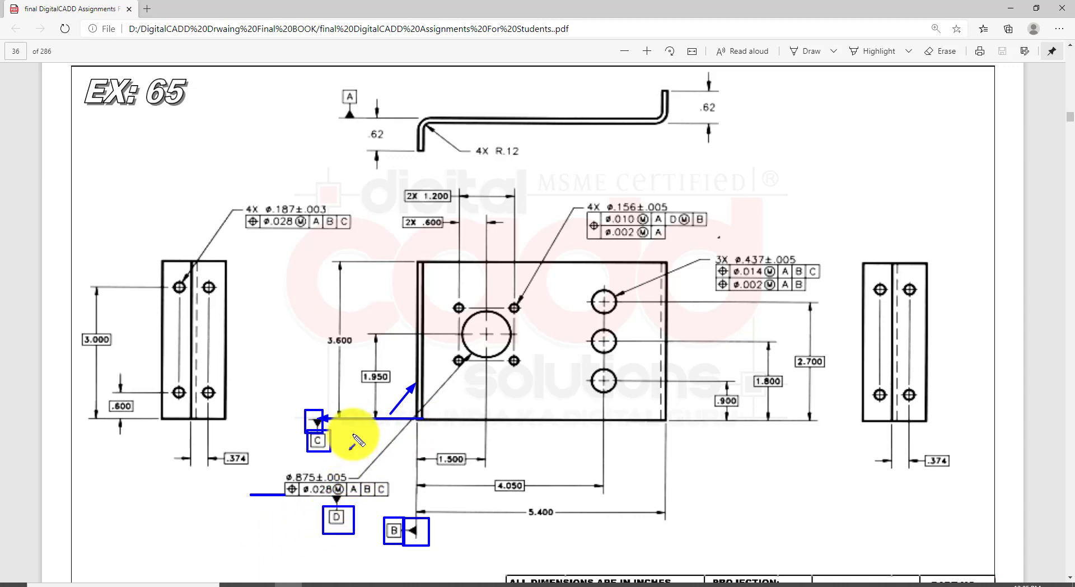
pyautogui.moveTo(353, 433); pyautogui.dragTo(335, 446)
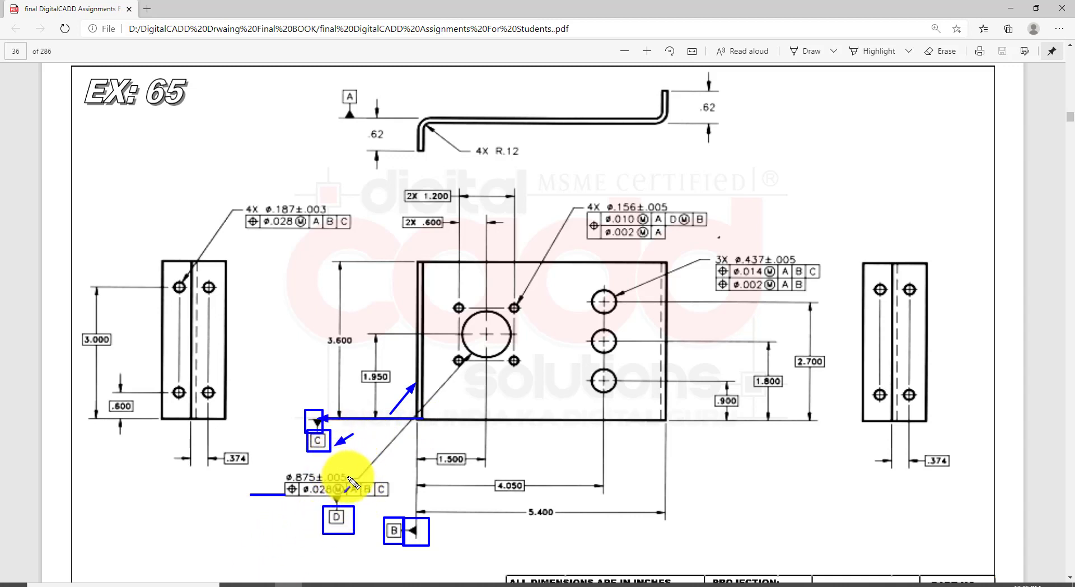
pyautogui.press('Escape')
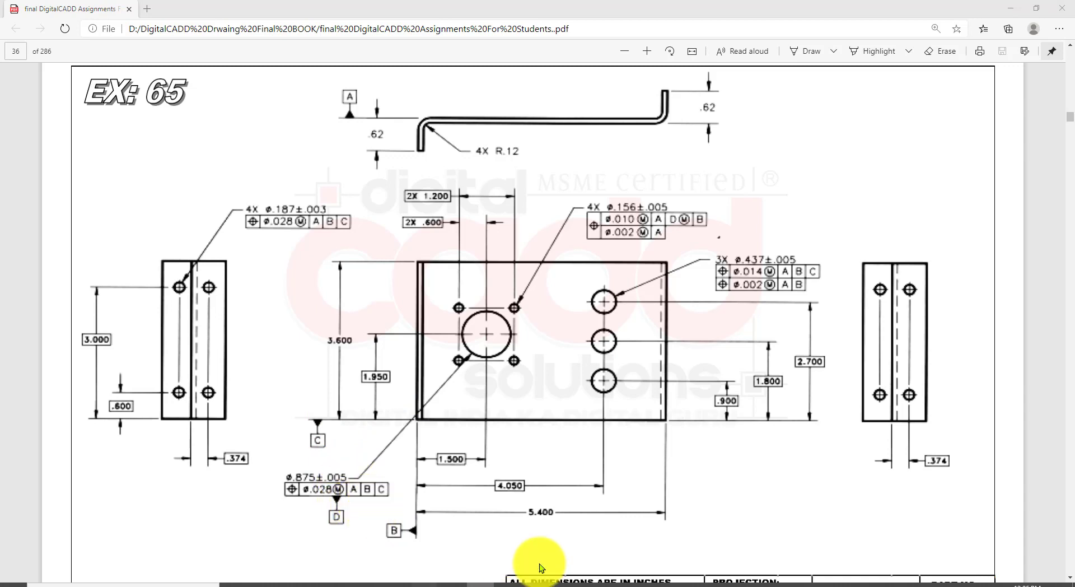
# Switch to the AutoCAD coupling drawing and place a geometric tolerance frame containing only datum A beside the lower view's right edge
pyautogui.moveTo(451, 584)
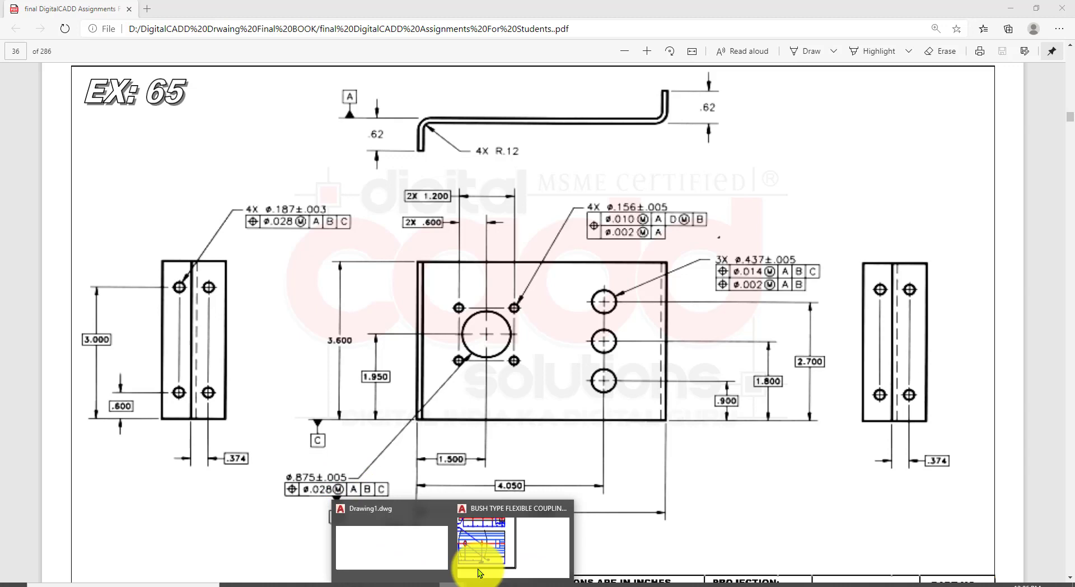
pyautogui.click(525, 523)
pyautogui.scroll(2, 512, 336)
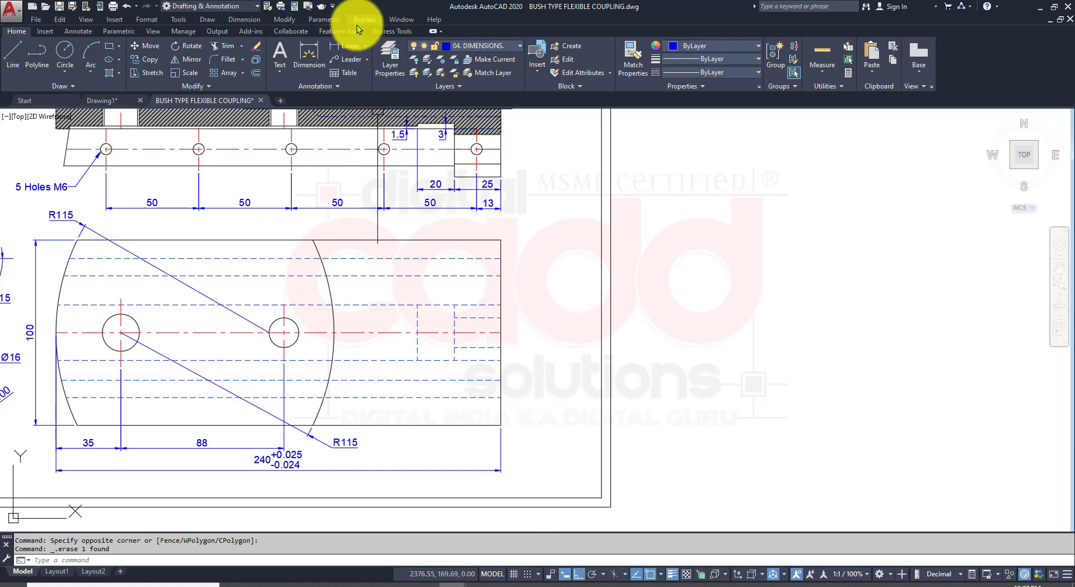
pyautogui.moveTo(636, 379); pyautogui.dragTo(588, 355, button='middle')
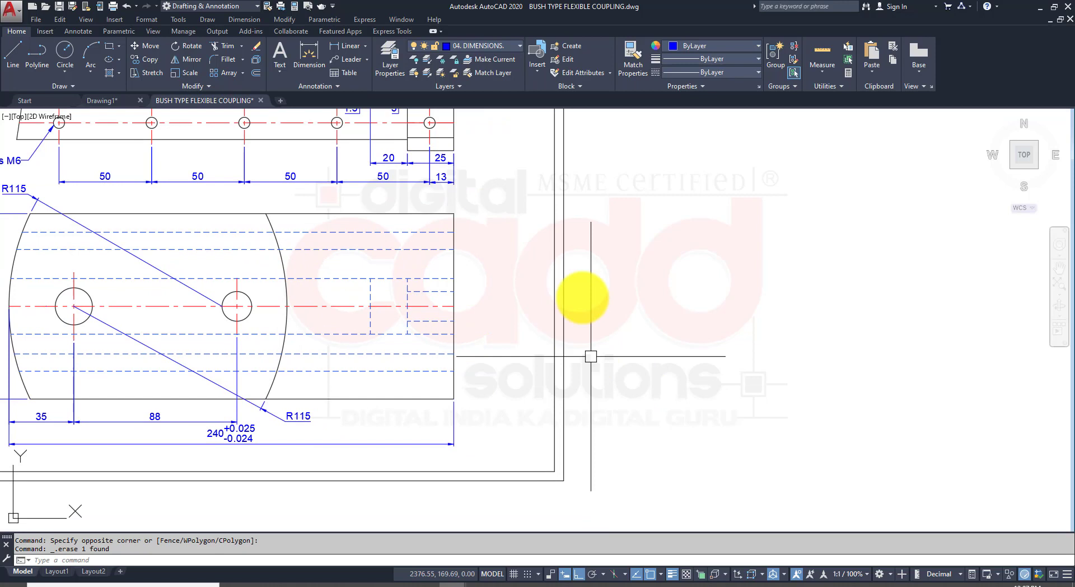
pyautogui.click(247, 20)
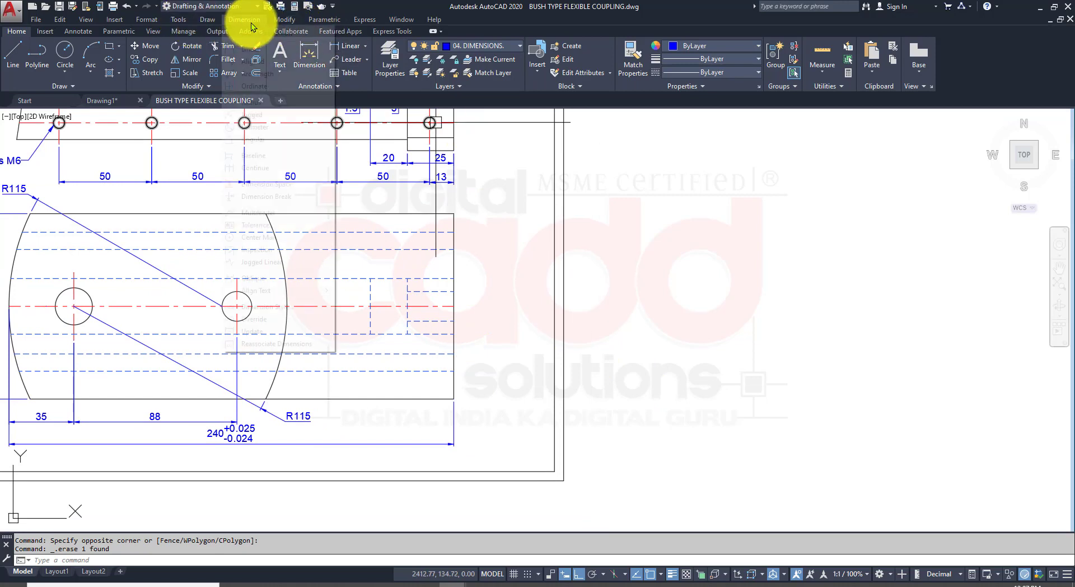
pyautogui.click(260, 229)
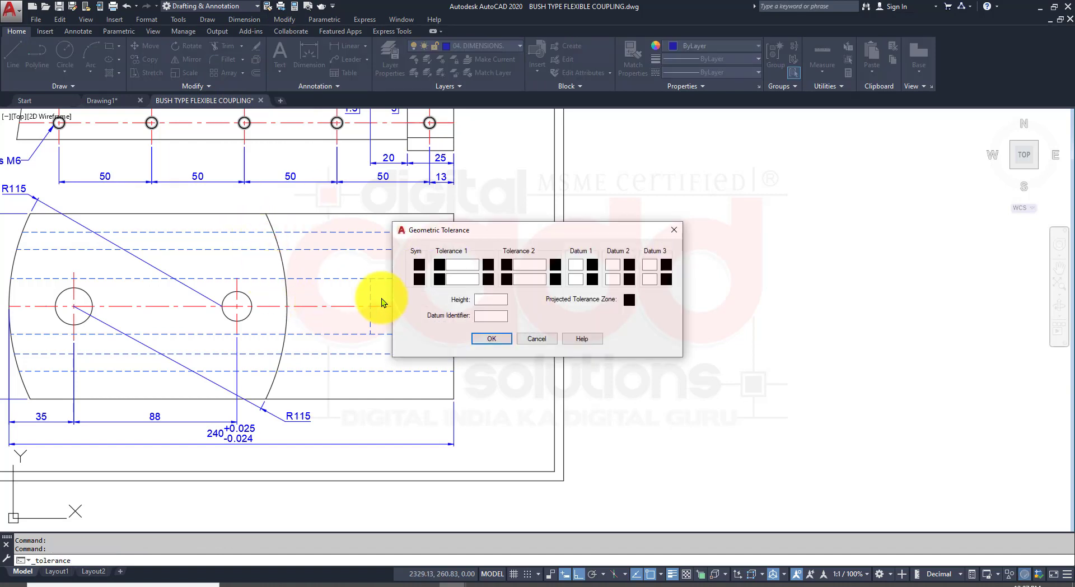
pyautogui.click(575, 263)
pyautogui.write('A')
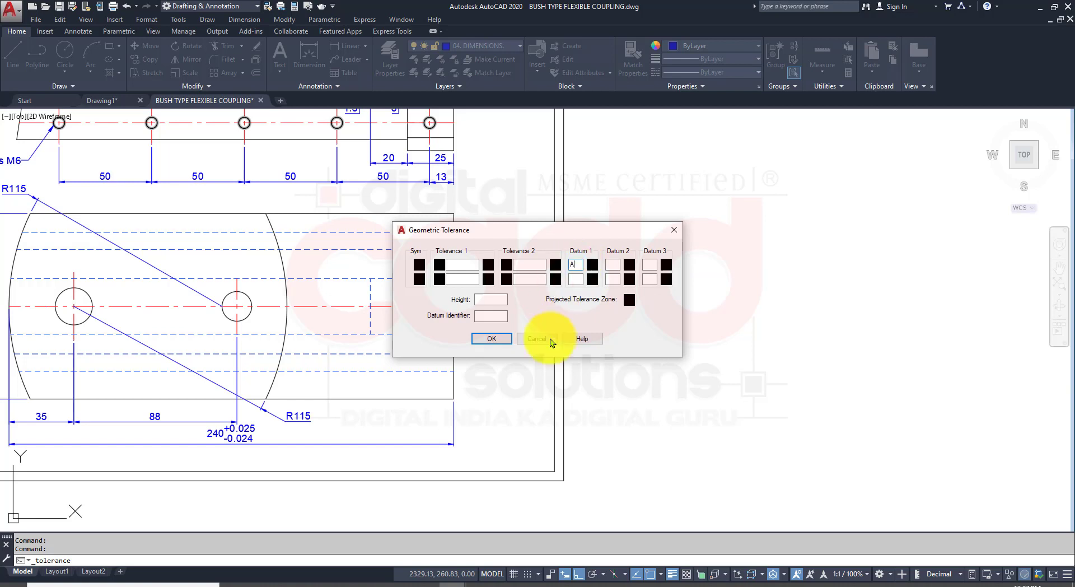
pyautogui.click(491, 338)
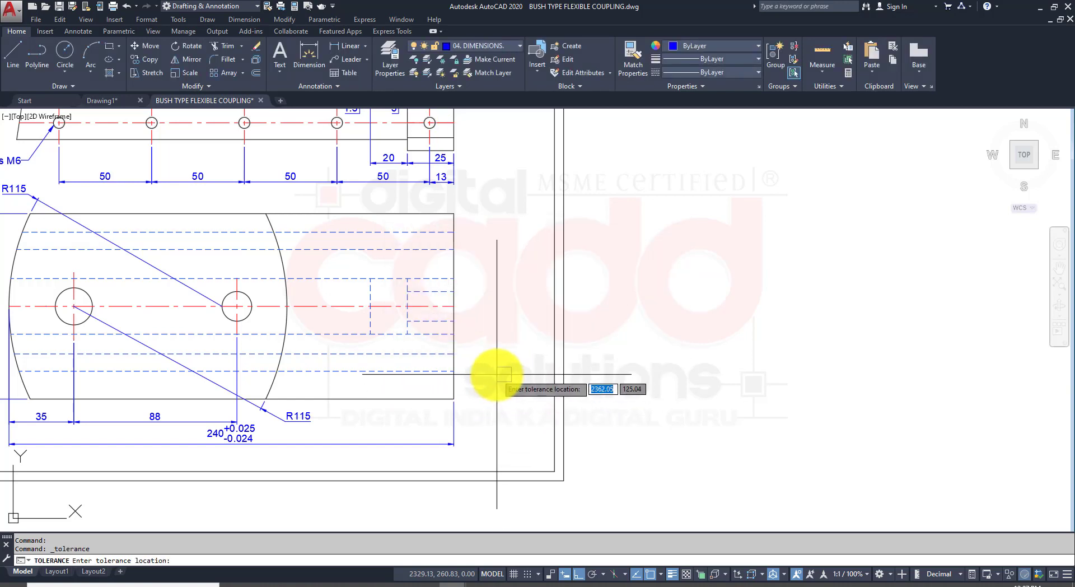
pyautogui.click(496, 374)
# Draw a 3-sided polygon above the datum A frame, inscribed in a circle of about 1.4 radius, with its tip pointing down
pyautogui.scroll(3, 495, 375)
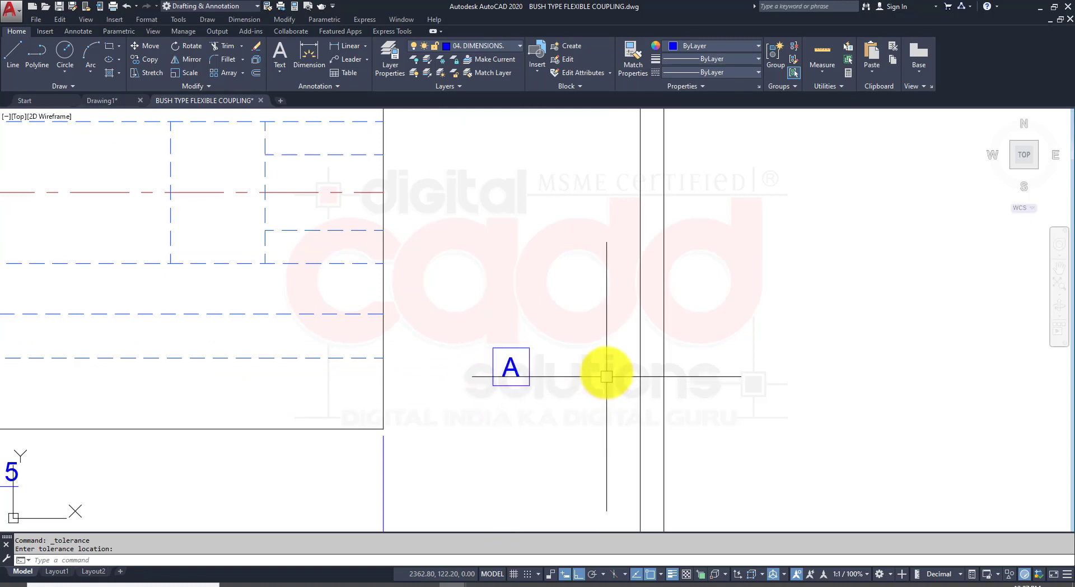
pyautogui.scroll(4, 606, 376)
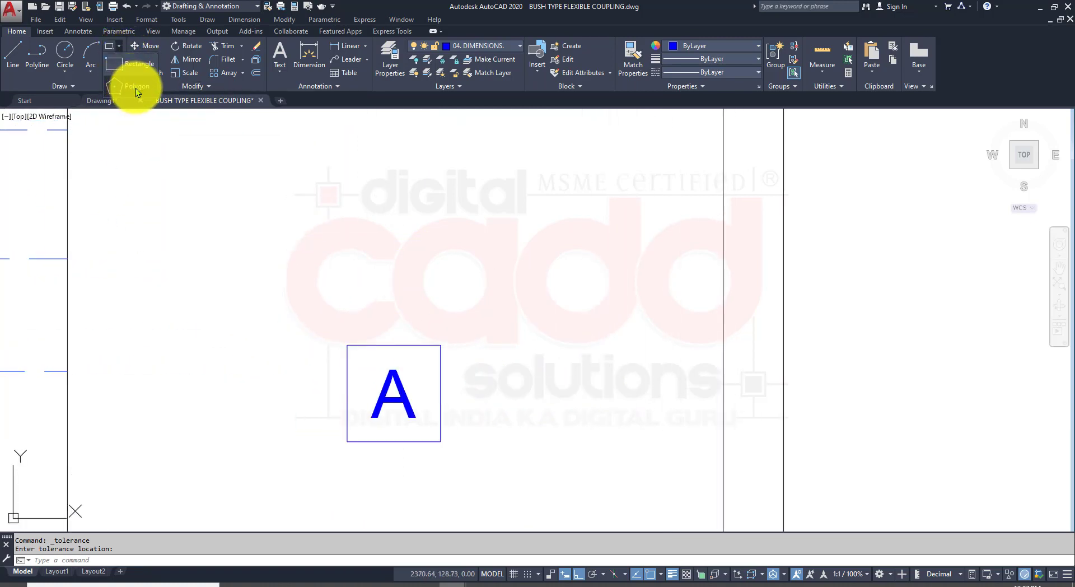
pyautogui.click(136, 87)
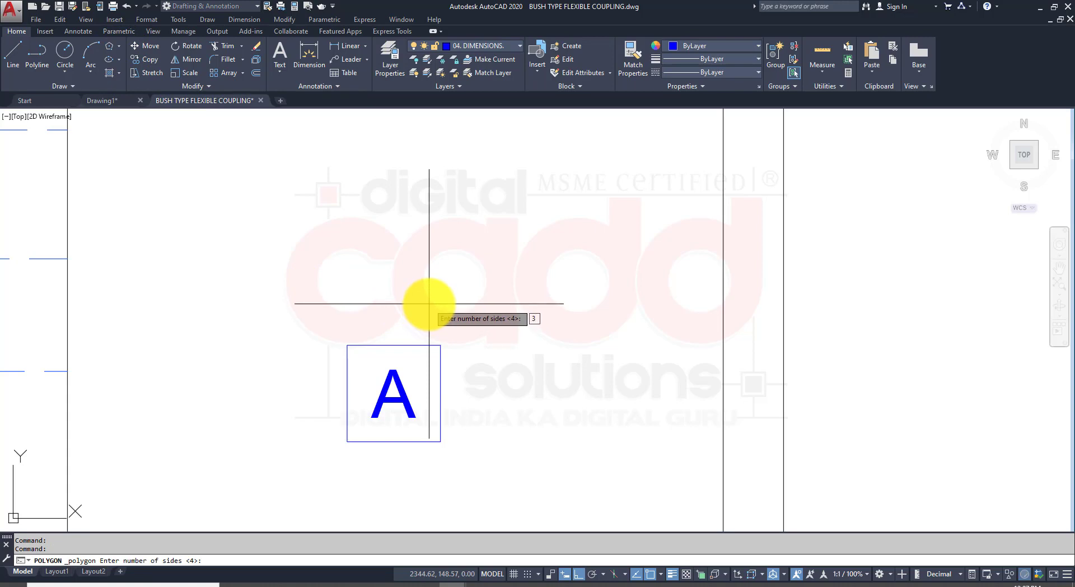
pyautogui.write('3')
pyautogui.press('Return')
pyautogui.click(428, 284)
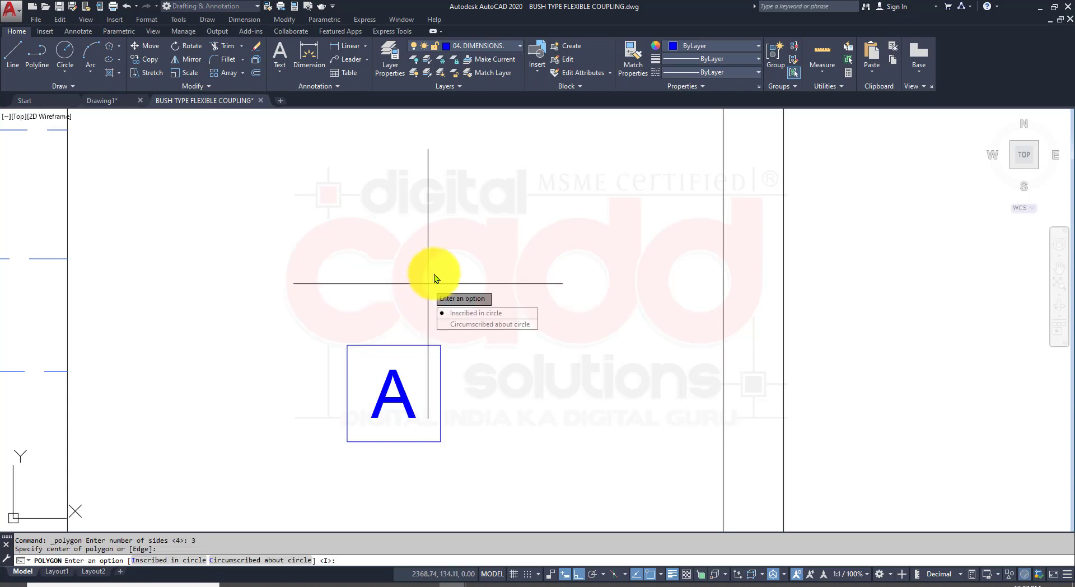
pyautogui.click(462, 314)
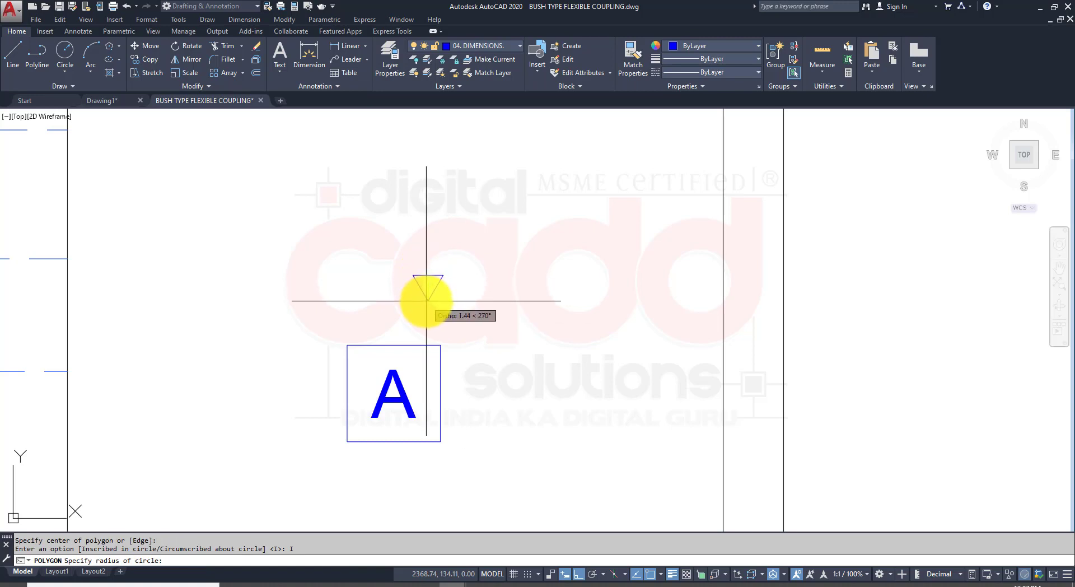
pyautogui.click(427, 301)
# Draw a short vertical line upward from the midpoint of the datum A frame's top edge
pyautogui.moveTo(496, 312); pyautogui.dragTo(525, 304, button='middle')
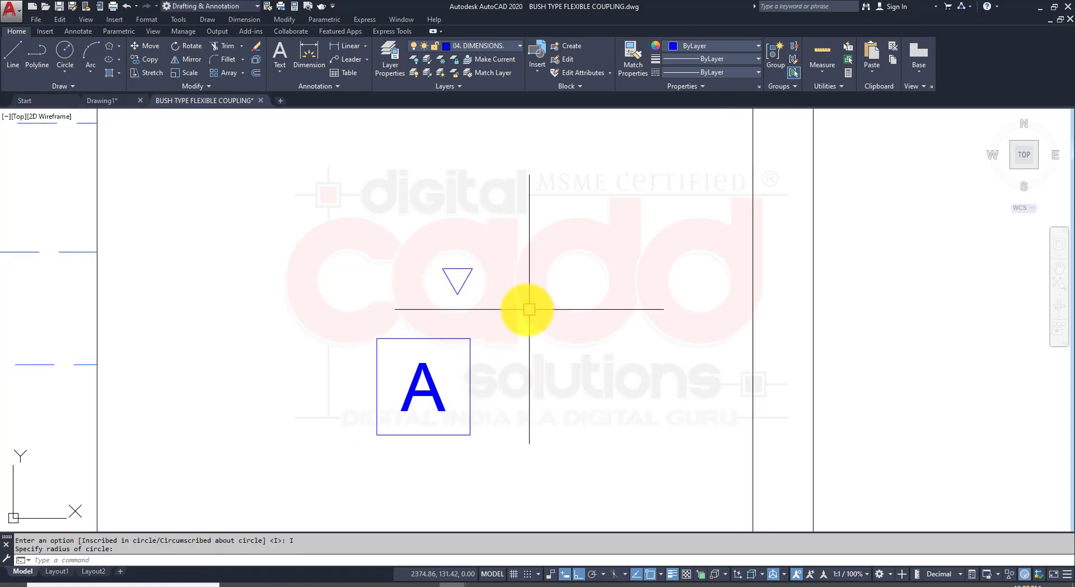
pyautogui.write('l')
pyautogui.press('Return')
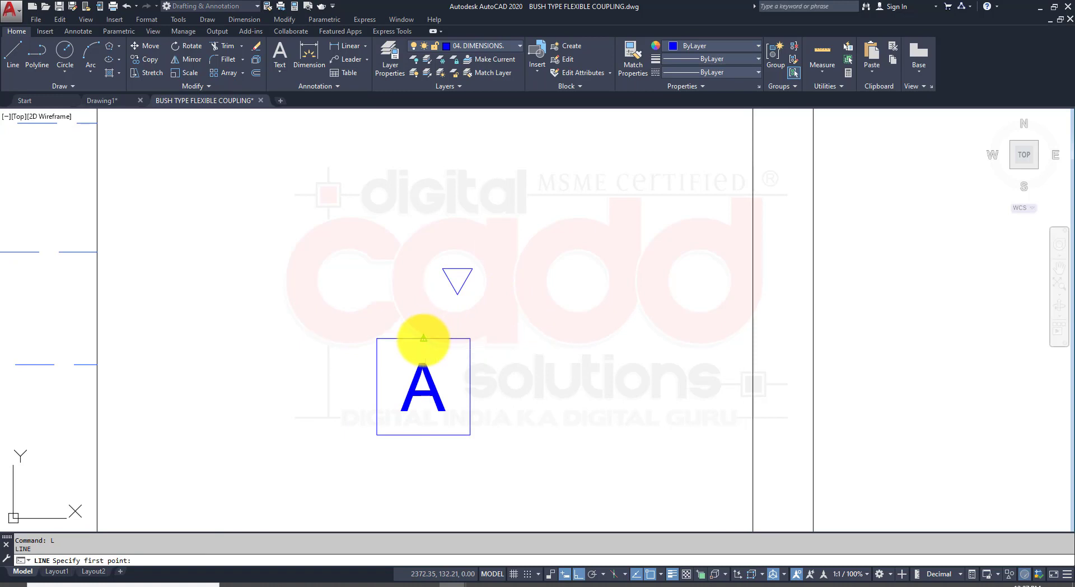
pyautogui.click(423, 339)
pyautogui.click(425, 310)
pyautogui.press('Return')
# Move the triangle so that its lower tip sits on the upper end of the short vertical line
pyautogui.click(485, 254)
pyautogui.click(460, 284)
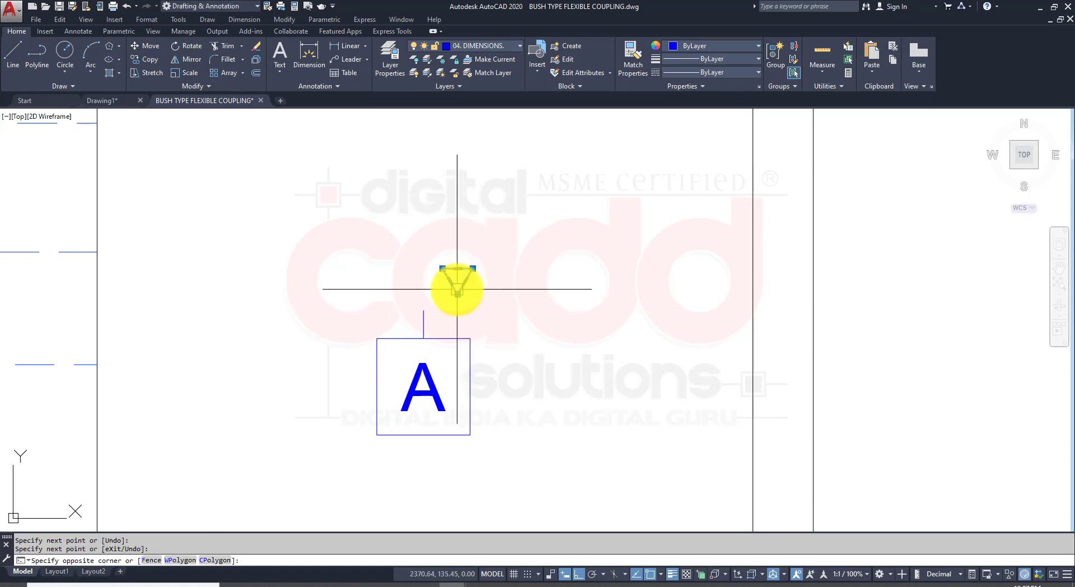
pyautogui.write('m')
pyautogui.press('Return')
pyautogui.click(456, 293)
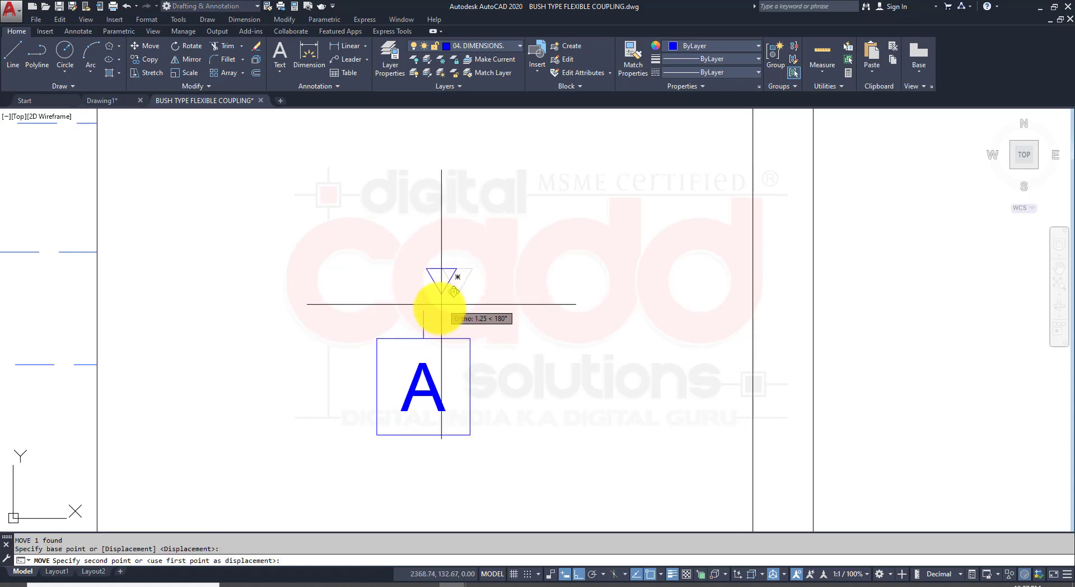
pyautogui.click(424, 310)
# Scale the triangle by a factor of 2 about its lower tip
pyautogui.scroll(-5, 509, 346)
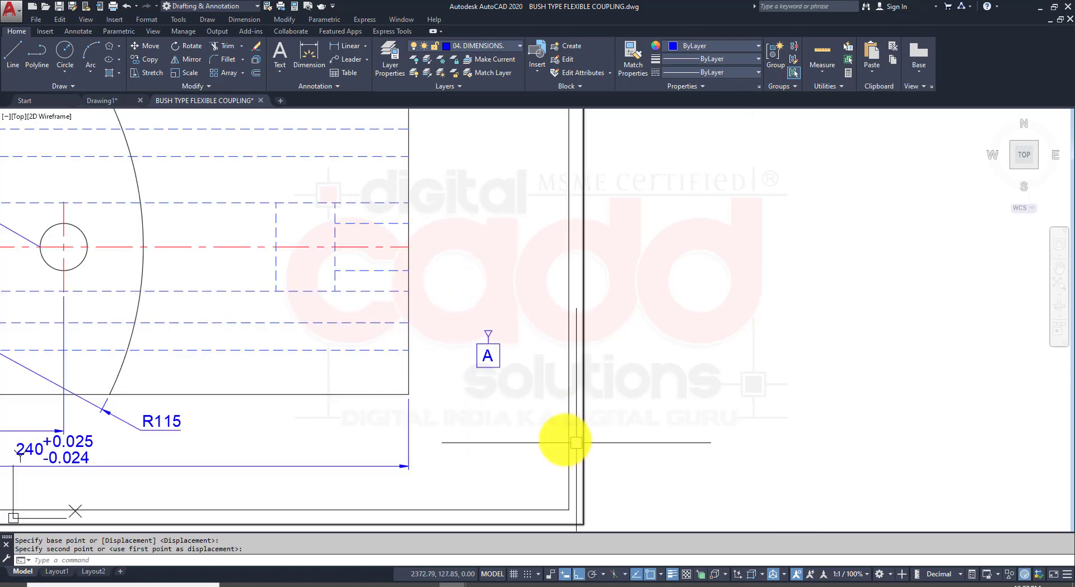
pyautogui.scroll(4, 511, 361)
pyautogui.scroll(3, 371, 227)
pyautogui.click(566, 236)
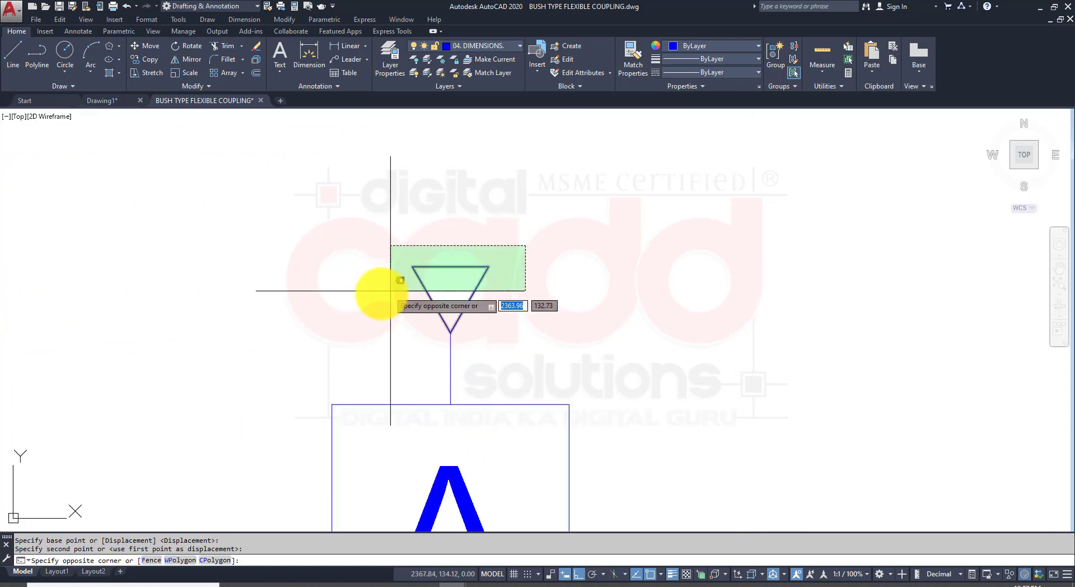
pyautogui.click(384, 289)
pyautogui.click(182, 72)
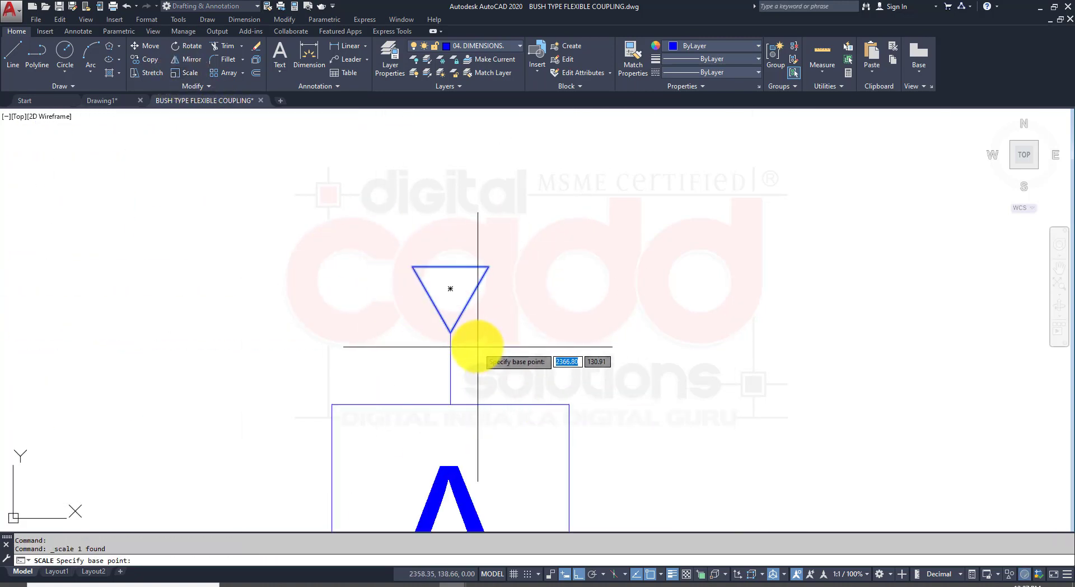
pyautogui.click(450, 333)
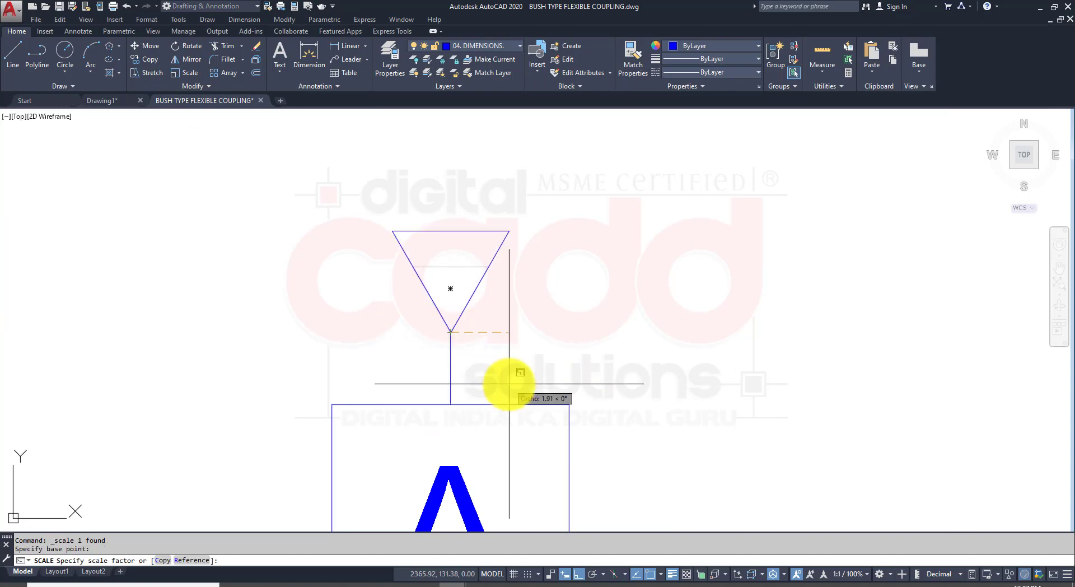
pyautogui.write('2')
pyautogui.press('Return')
# Fill the datum triangle with a solid hatch
pyautogui.scroll(-5, 448, 342)
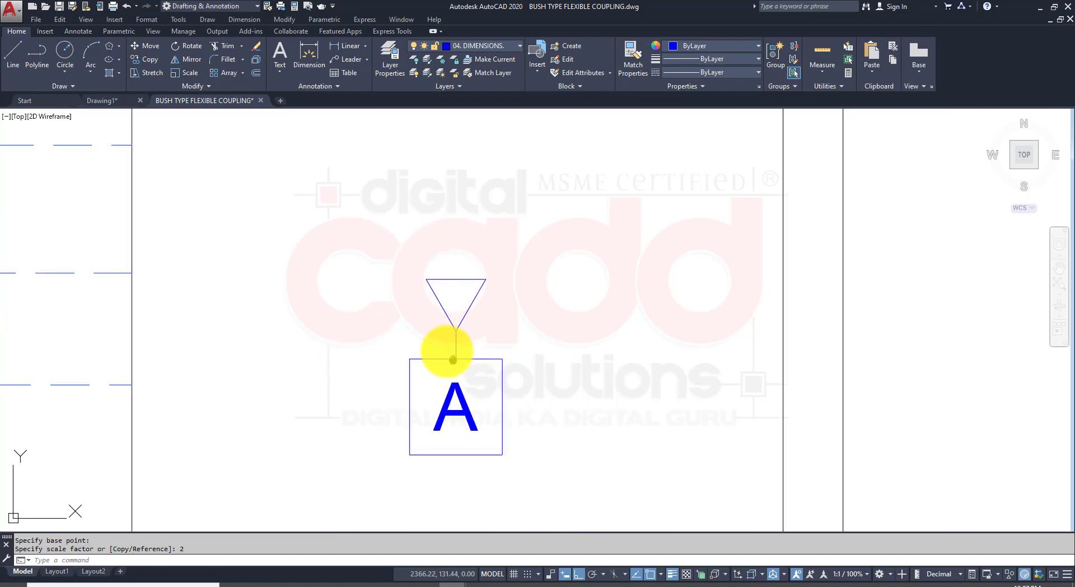
pyautogui.click(117, 73)
pyautogui.click(130, 91)
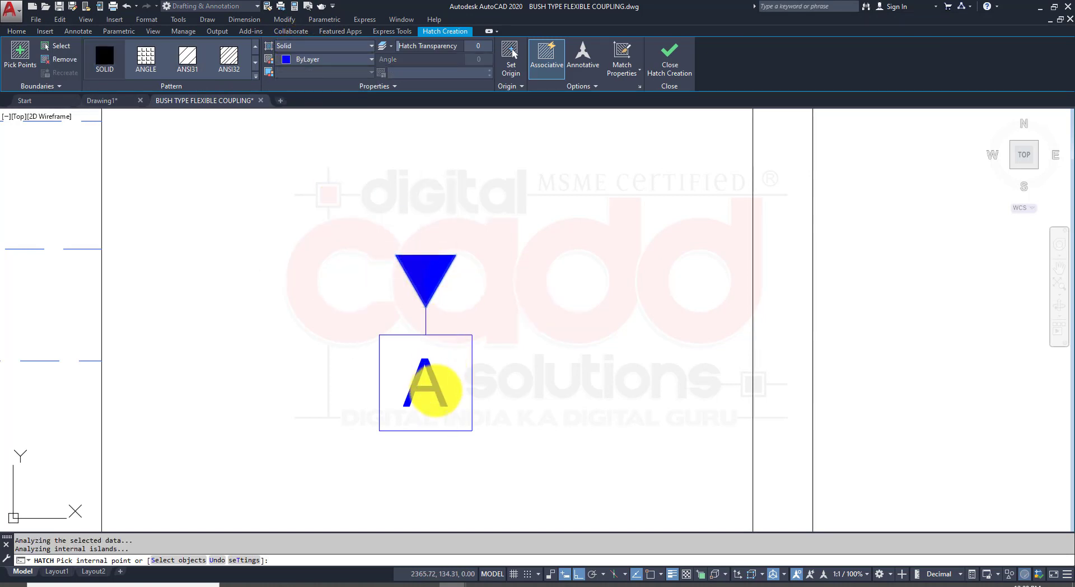
pyautogui.press('Return')
# Move the complete datum A symbol so the triangle's top edge aligns with the lower view's bottom edge, clear of its right corner
pyautogui.scroll(-8, 436, 390)
pyautogui.moveTo(466, 423); pyautogui.dragTo(427, 397, button='middle')
pyautogui.scroll(5, 425, 364)
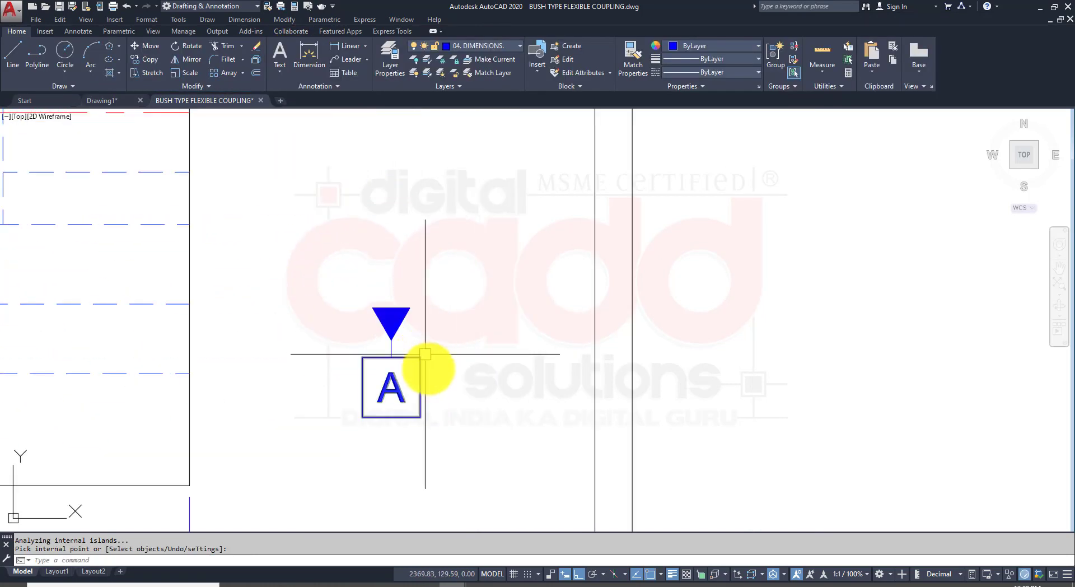
pyautogui.scroll(2, 390, 352)
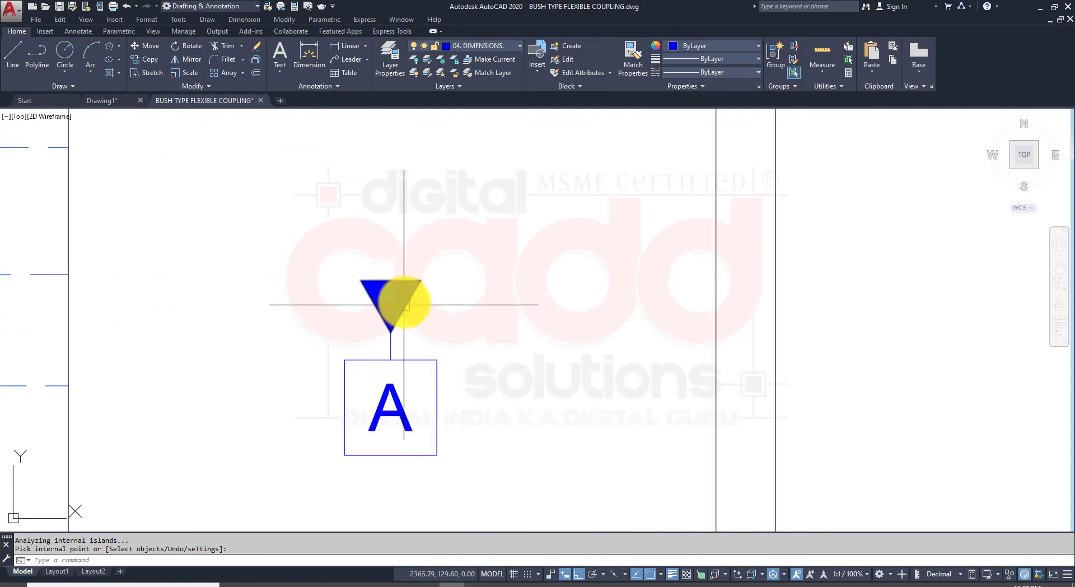
pyautogui.scroll(-6, 420, 324)
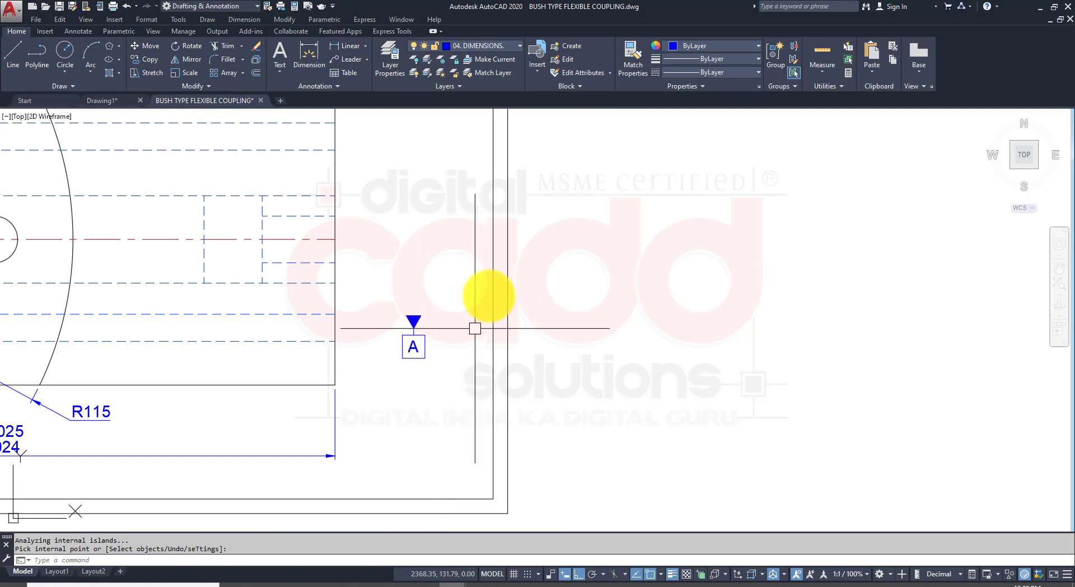
pyautogui.click(463, 280)
pyautogui.click(377, 388)
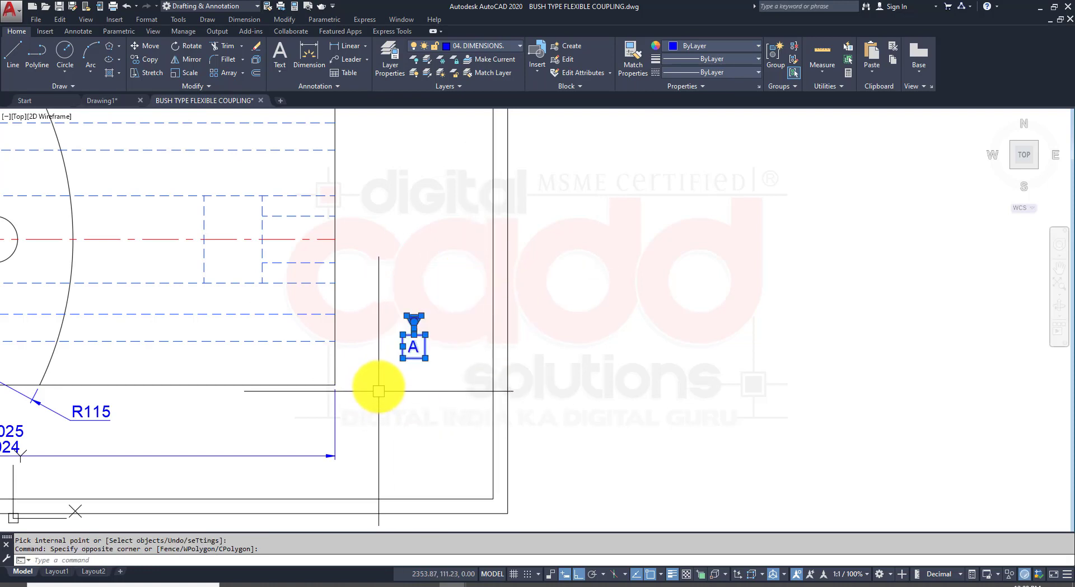
pyautogui.click(150, 47)
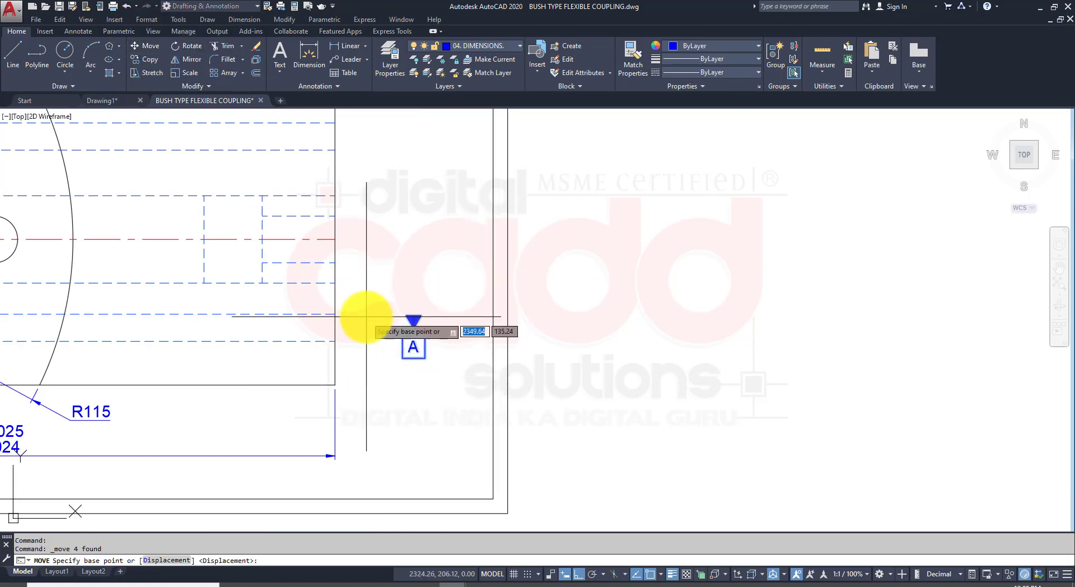
pyautogui.click(412, 319)
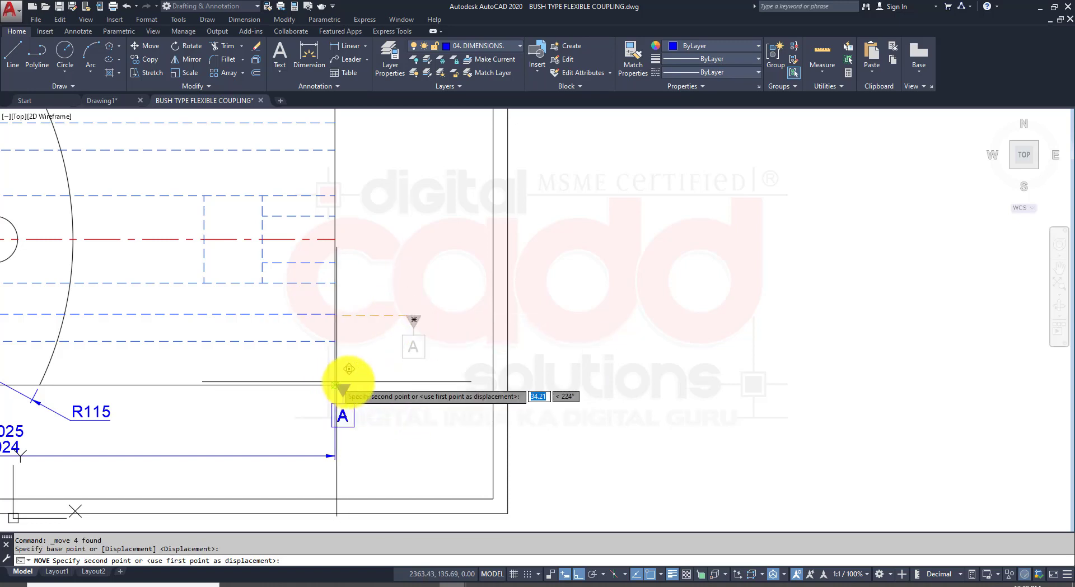
pyautogui.click(384, 394)
# Draw a horizontal extension line from the lower view's bottom-right corner to the datum triangle's top edge
pyautogui.scroll(2, 408, 394)
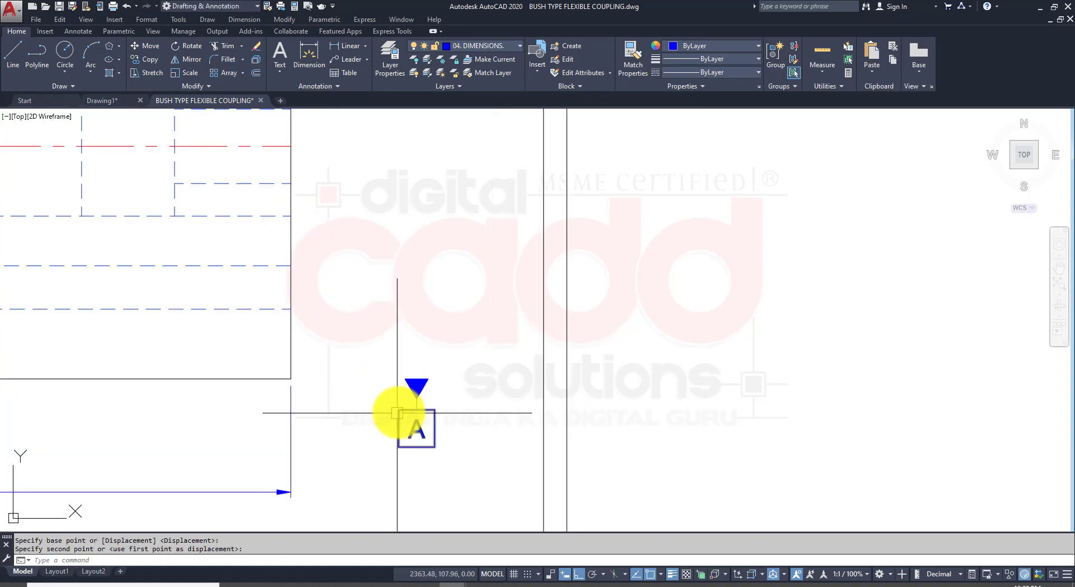
pyautogui.write('L')
pyautogui.press('Return')
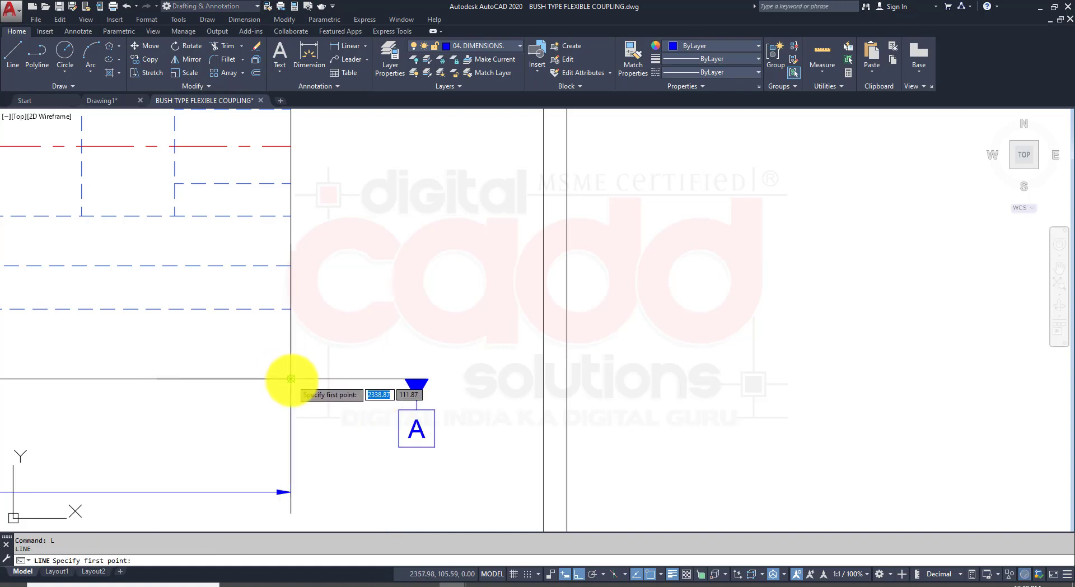
pyautogui.click(291, 379)
pyautogui.click(411, 384)
pyautogui.press('Return')
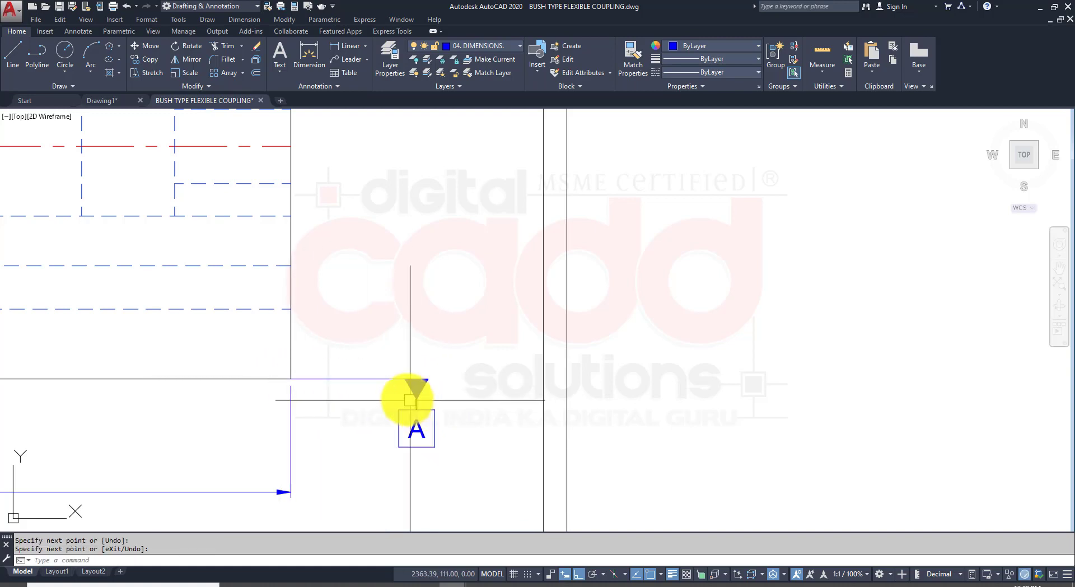
pyautogui.press('Return')
# Stretch the extension line's right end past the datum triangle to a length of about 34.6
pyautogui.click(396, 381)
pyautogui.click(405, 380)
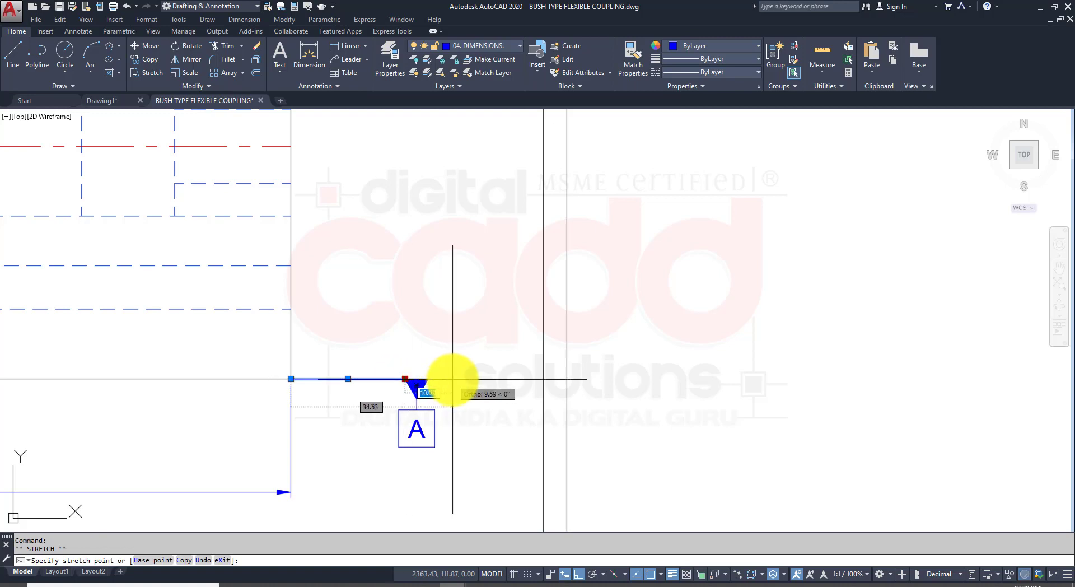
pyautogui.click(452, 380)
pyautogui.press('Escape')
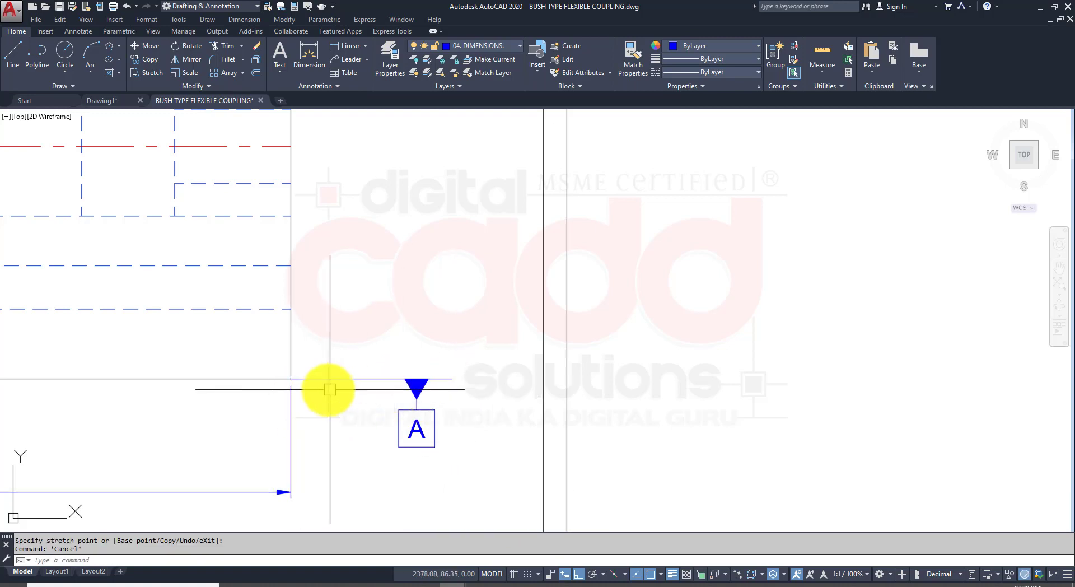
pyautogui.scroll(-2, 402, 409)
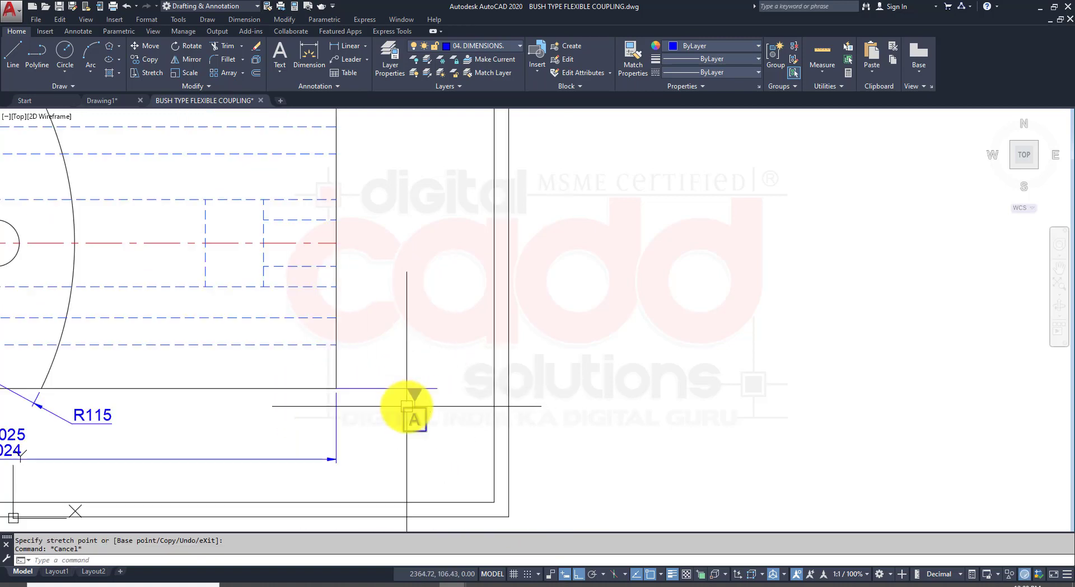
pyautogui.moveTo(391, 413); pyautogui.dragTo(391, 493, button='middle')
pyautogui.scroll(-1, 391, 492)
pyautogui.scroll(-1, 367, 442)
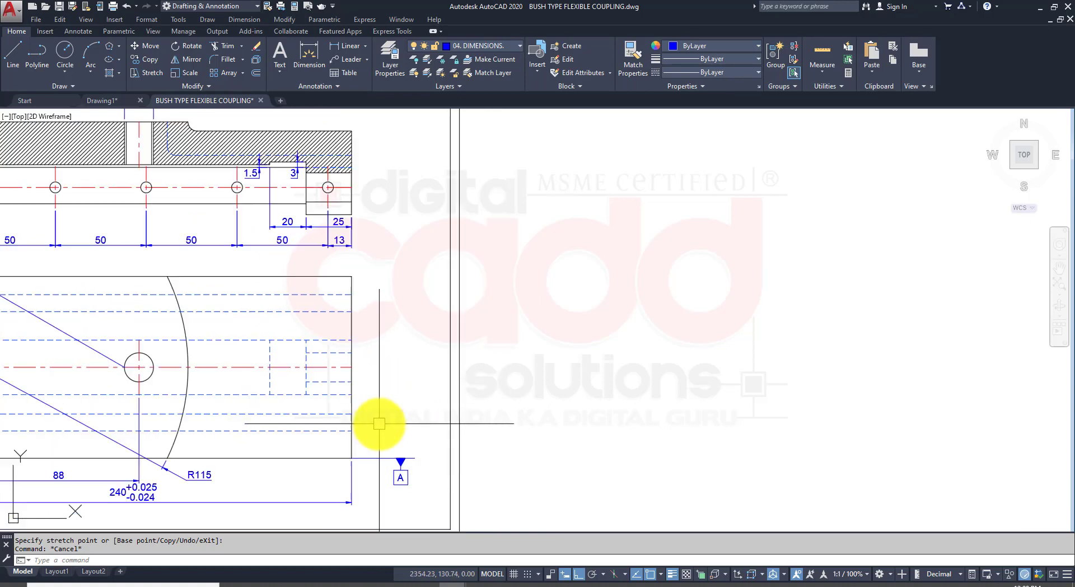
# Create a new geometric tolerance and choose the parallelism symbol for its first row
pyautogui.scroll(1, 377, 467)
pyautogui.moveTo(397, 436)
pyautogui.mouseDown(button='middle')
pyautogui.moveTo(381, 472)
pyautogui.moveTo(418, 428)
pyautogui.mouseUp(button='middle')
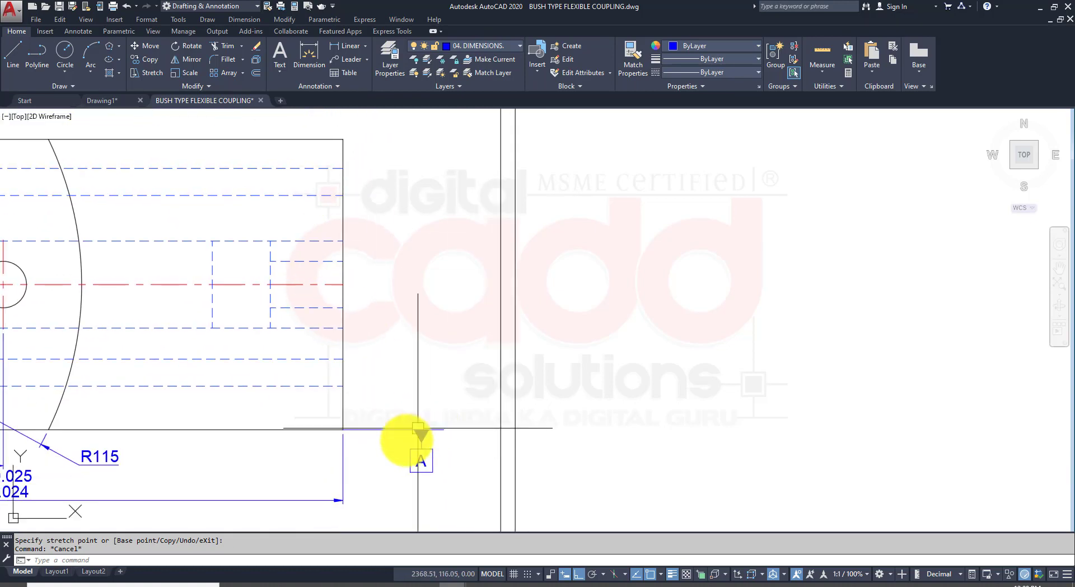
pyautogui.moveTo(424, 307); pyautogui.dragTo(422, 354, button='middle')
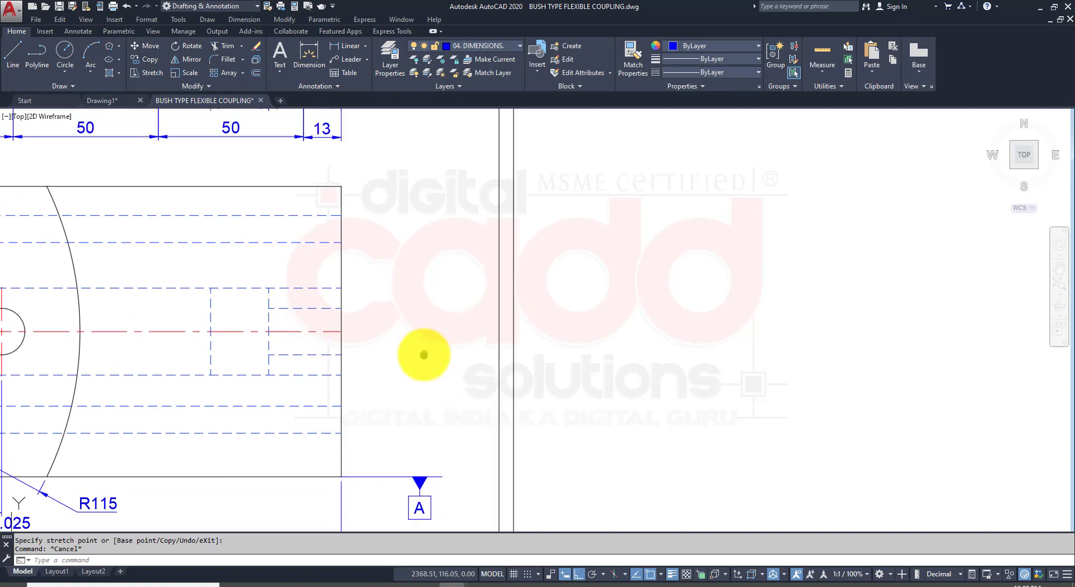
pyautogui.click(244, 19)
pyautogui.click(268, 227)
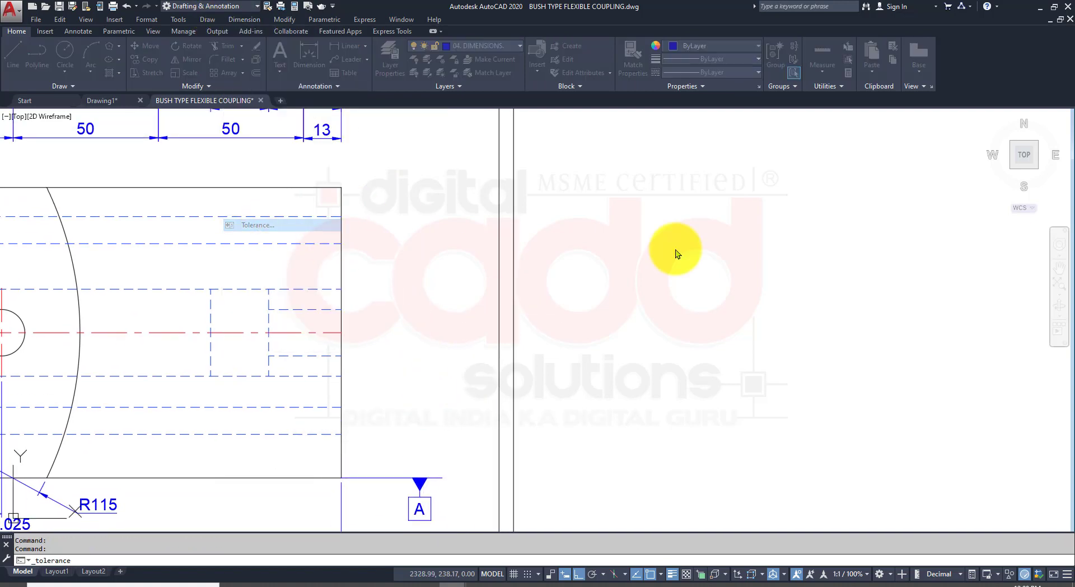
pyautogui.moveTo(488, 233); pyautogui.dragTo(614, 217)
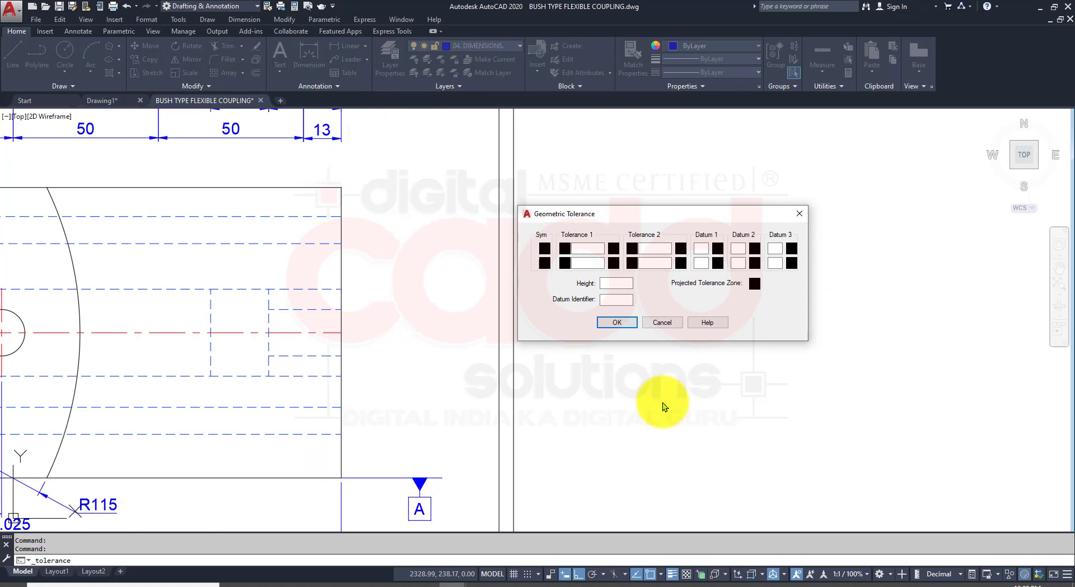
pyautogui.click(545, 249)
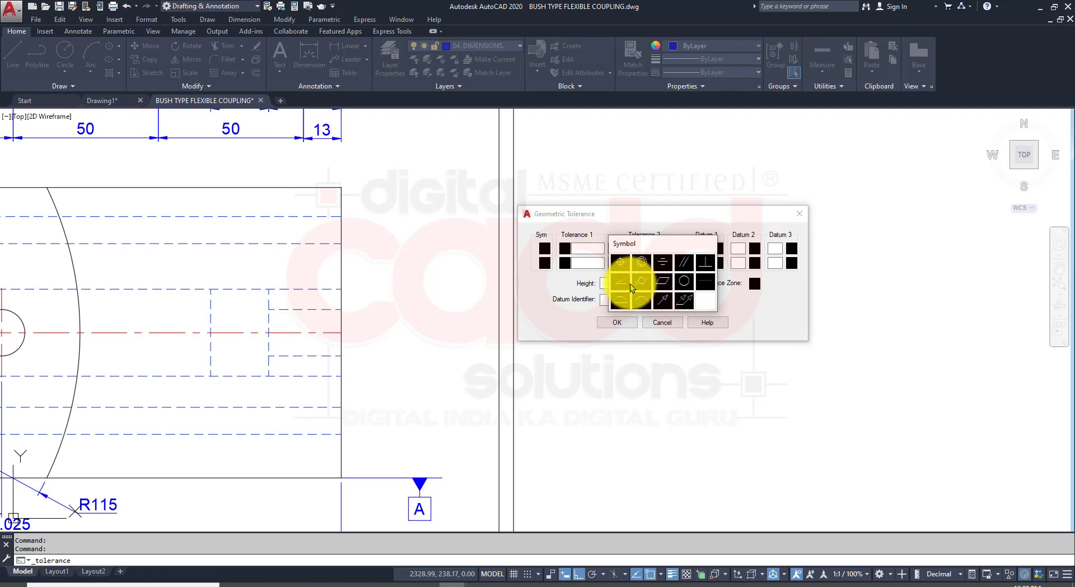
pyautogui.click(683, 262)
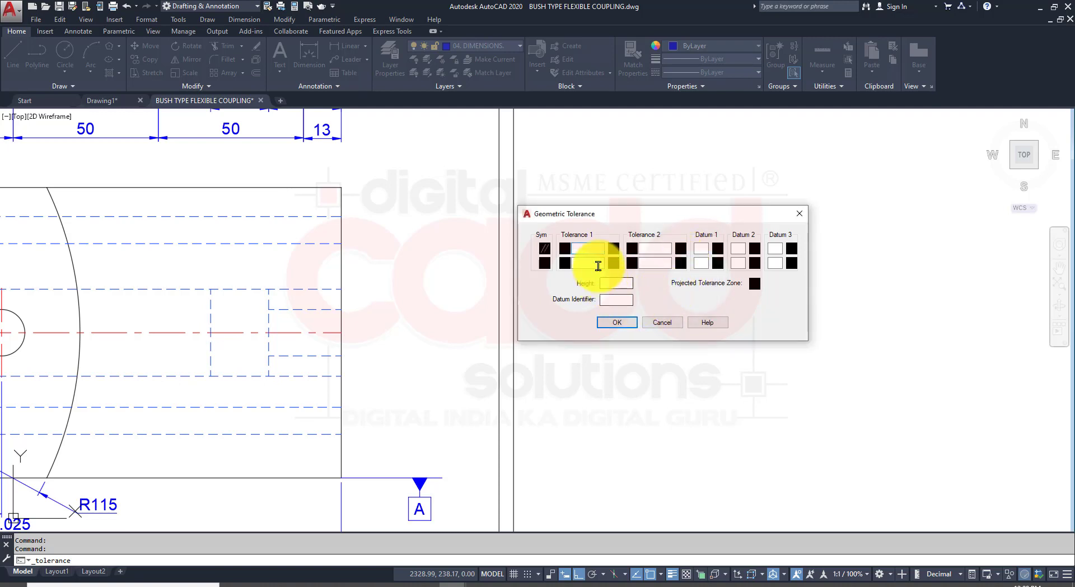
# Set Tolerance 1 to 0.025 and Datum 1 to A, and place the frame just beyond and above the lower view's top-right corner
pyautogui.click(585, 250)
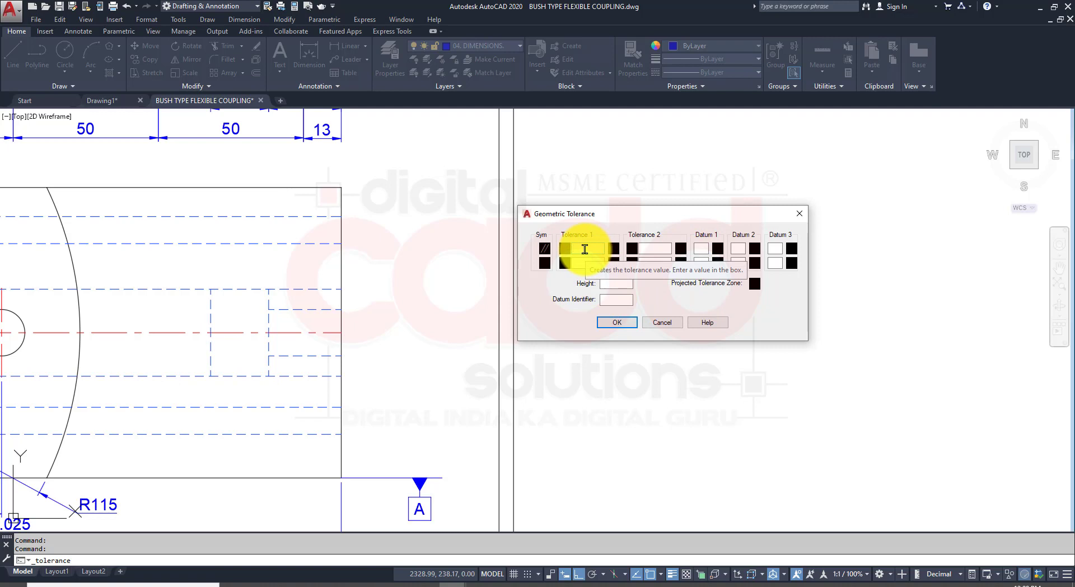
pyautogui.write('0')
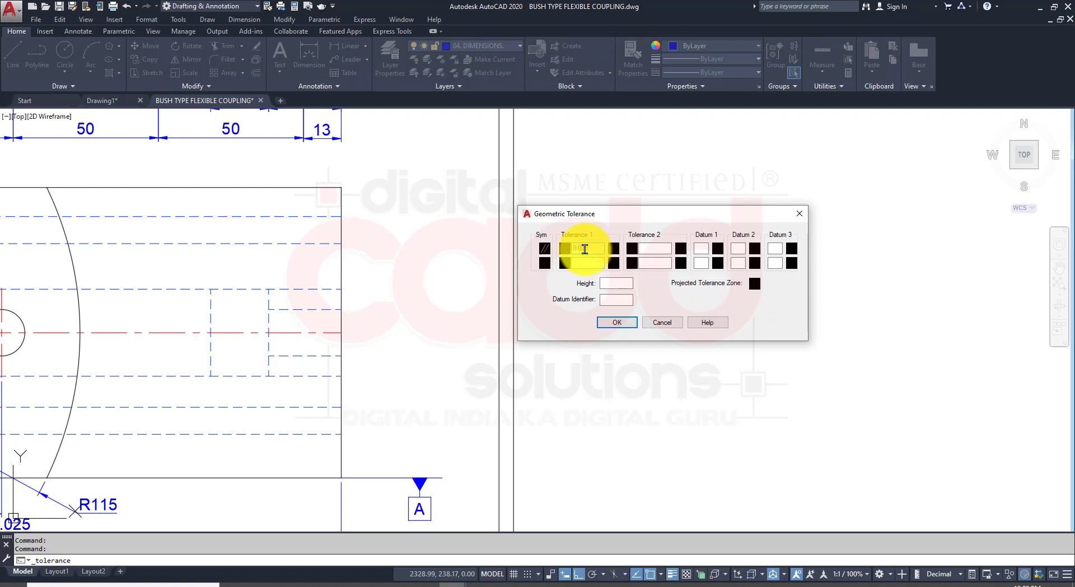
pyautogui.write('.025')
pyautogui.click(701, 248)
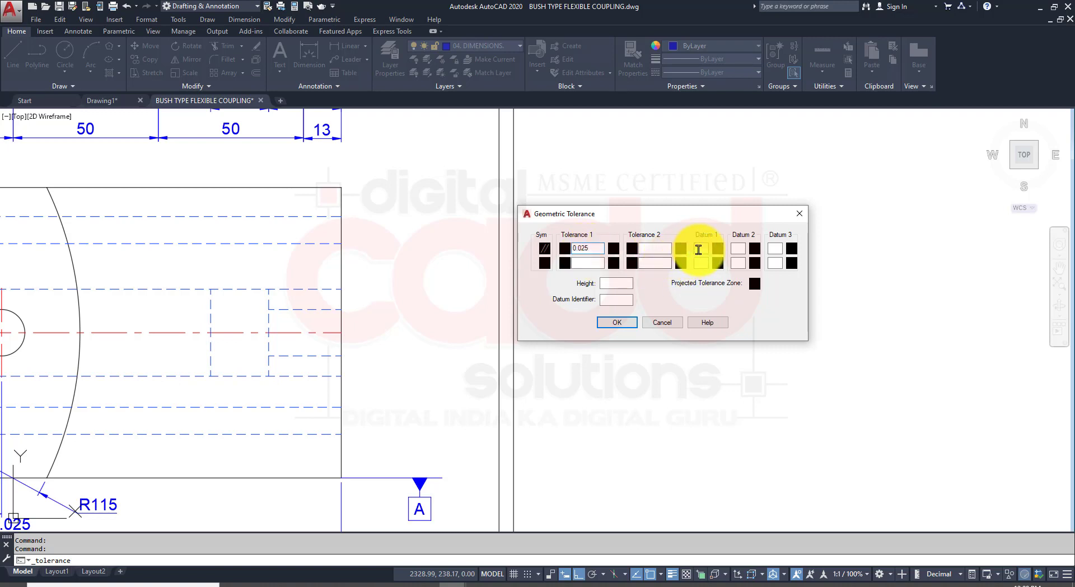
pyautogui.write('A')
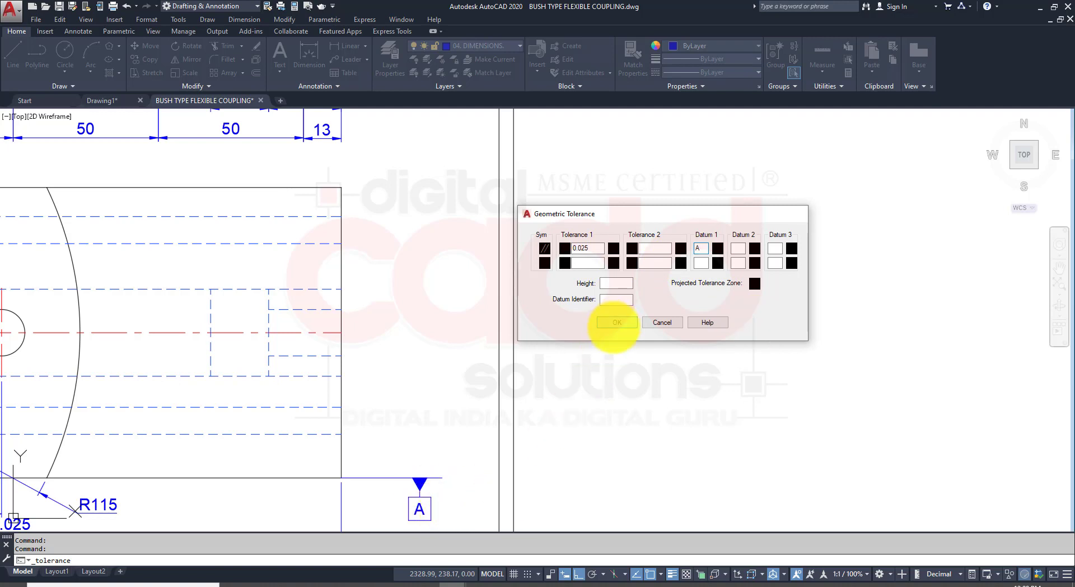
pyautogui.click(616, 323)
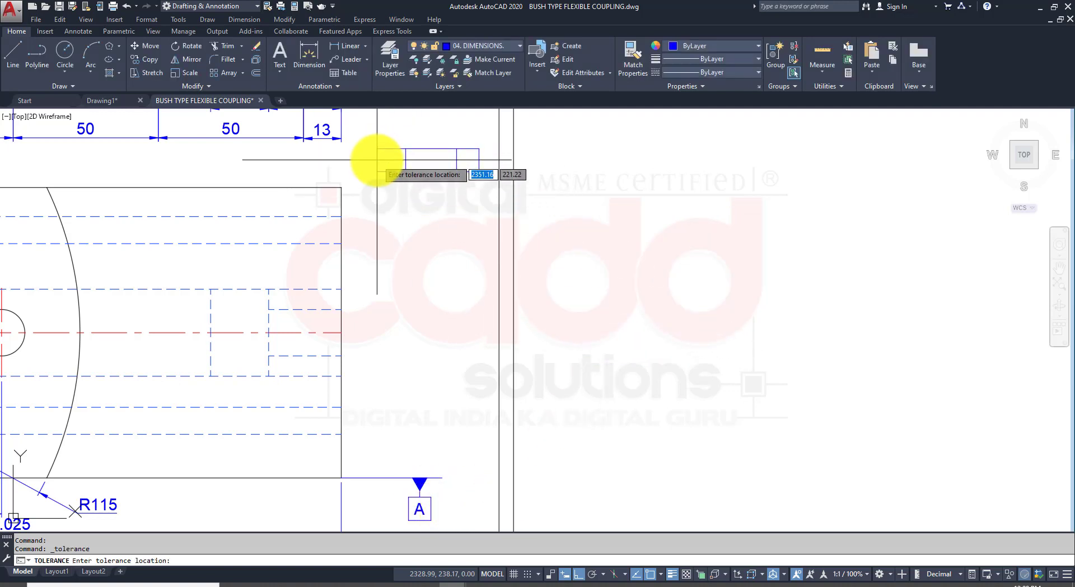
pyautogui.click(377, 160)
pyautogui.scroll(5, 420, 275)
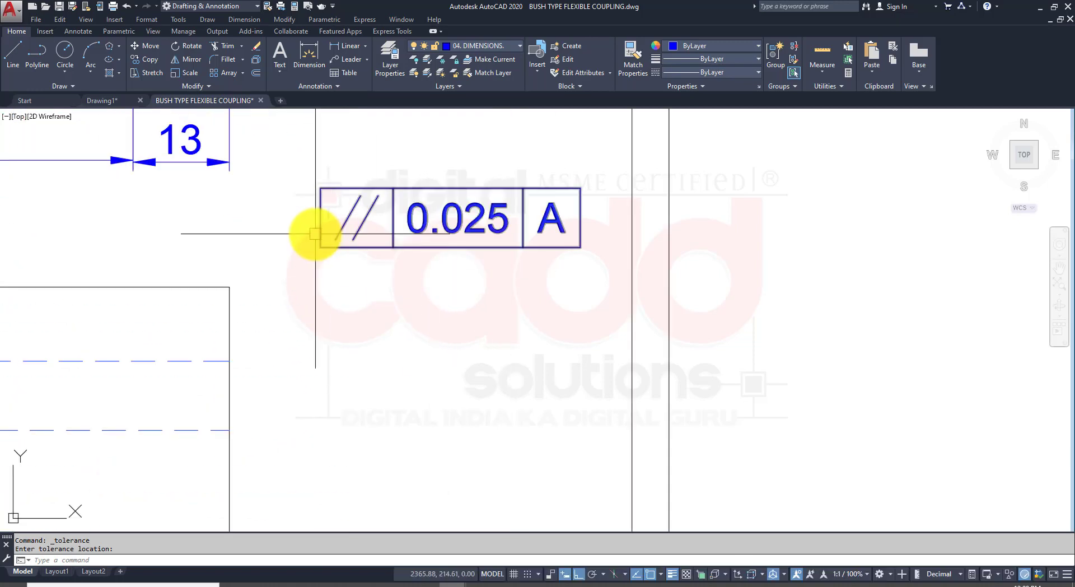
# Add the maximum material condition symbol (M) to the 0.025 tolerance in the parallelism frame
pyautogui.doubleClick(501, 246)
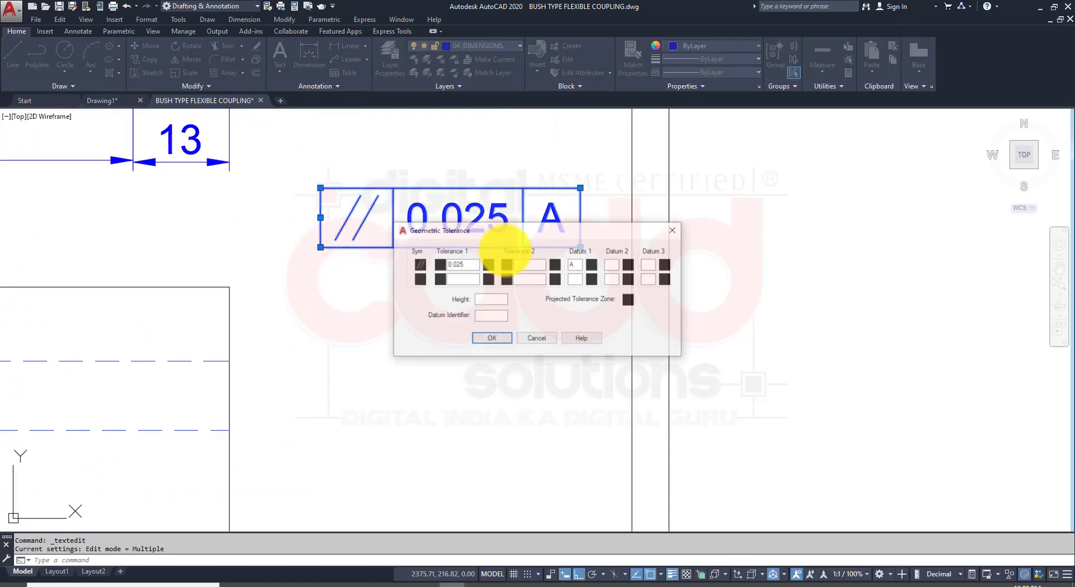
pyautogui.moveTo(584, 236); pyautogui.dragTo(599, 280)
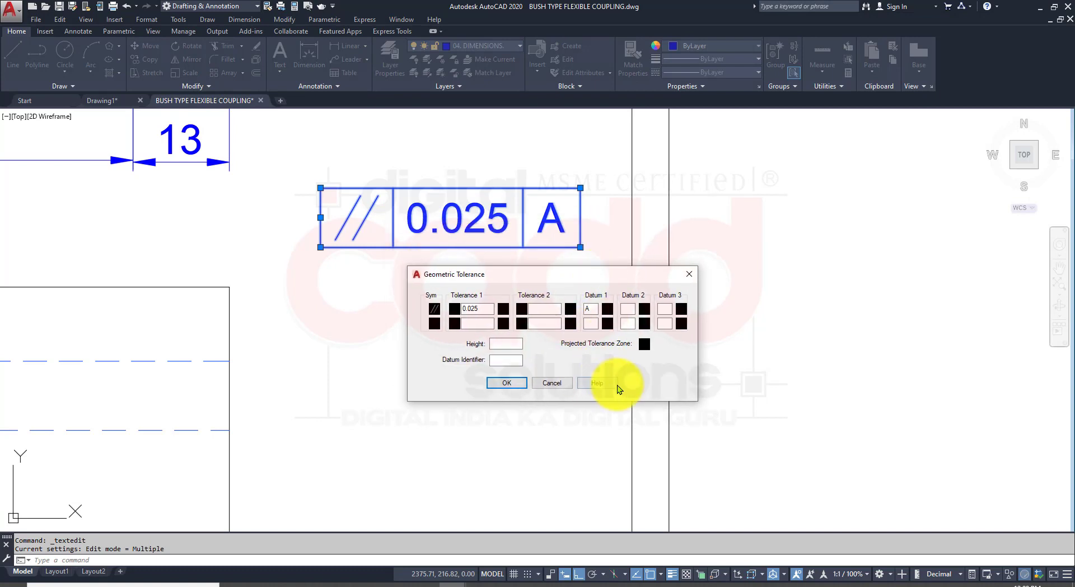
pyautogui.click(503, 309)
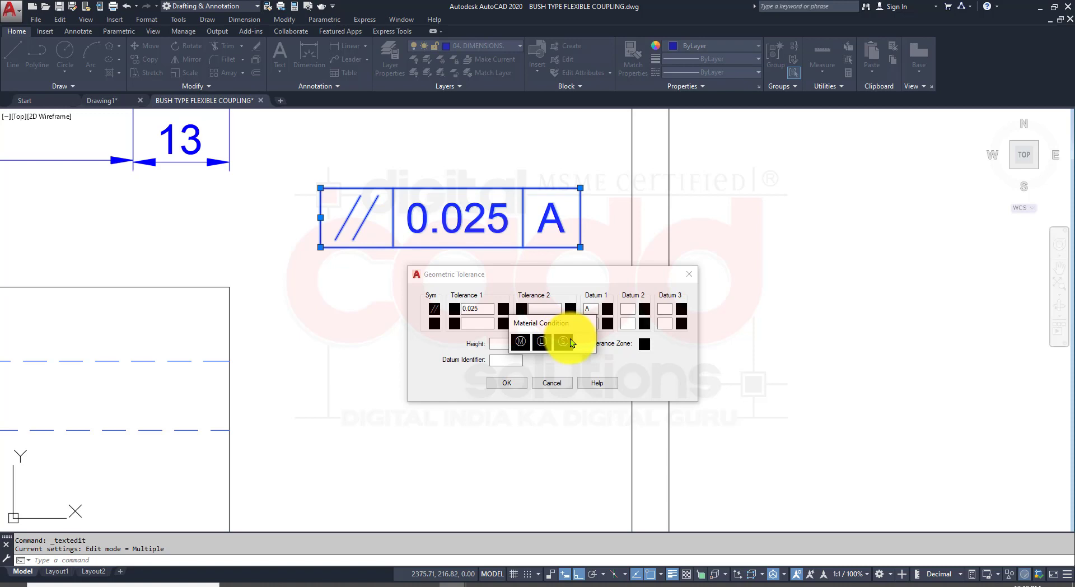
pyautogui.click(519, 343)
pyautogui.click(515, 384)
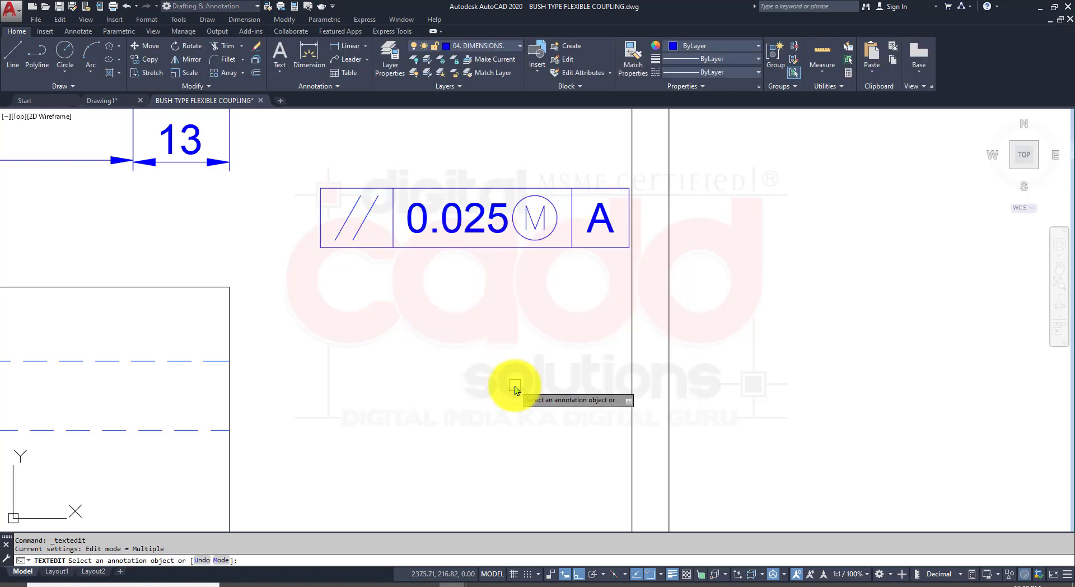
pyautogui.rightClick(756, 238)
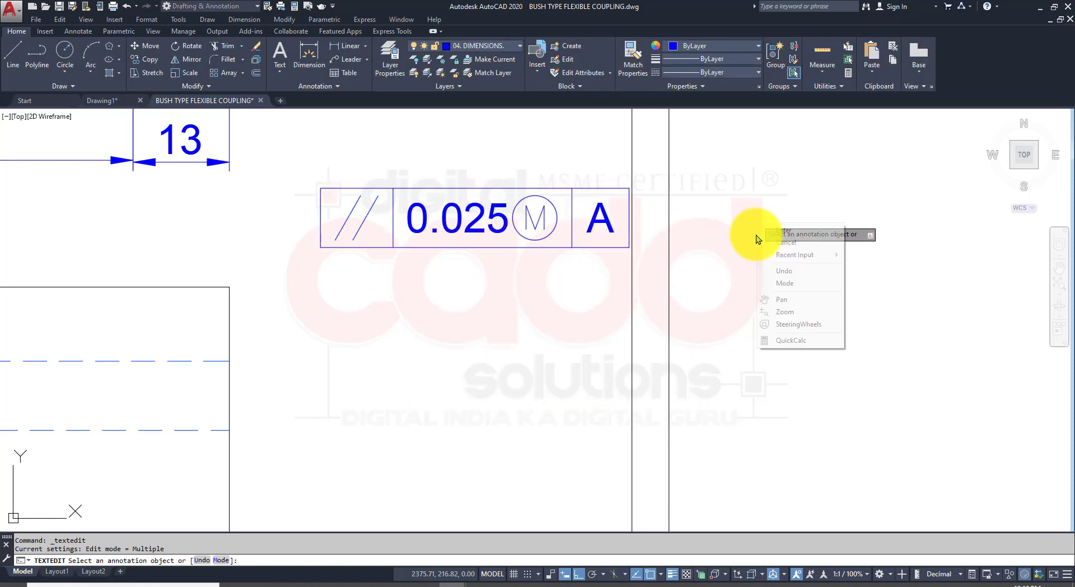
pyautogui.click(783, 232)
# Draw a vertical multileader without text, about 10.8 high, with its arrowhead on the lower view's top edge near the right corner
pyautogui.scroll(-2, 536, 309)
pyautogui.moveTo(488, 336); pyautogui.dragTo(578, 353, button='middle')
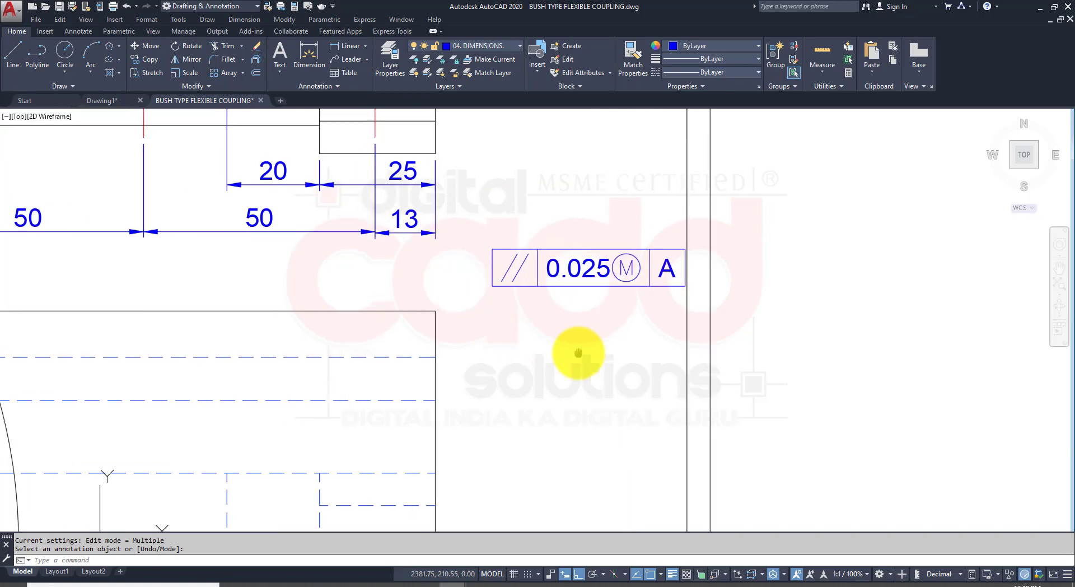
pyautogui.scroll(2, 489, 237)
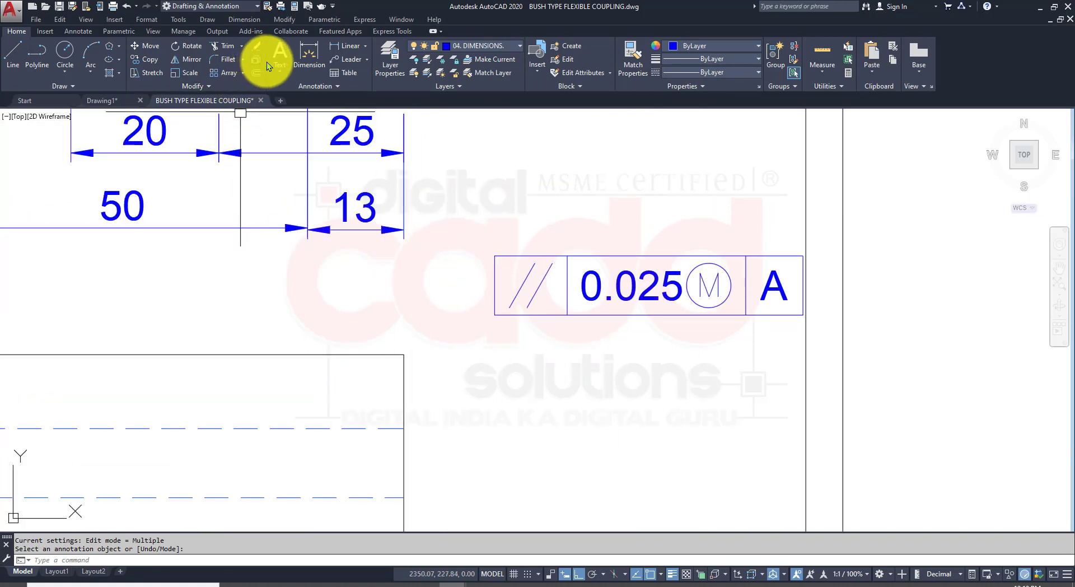
pyautogui.click(345, 61)
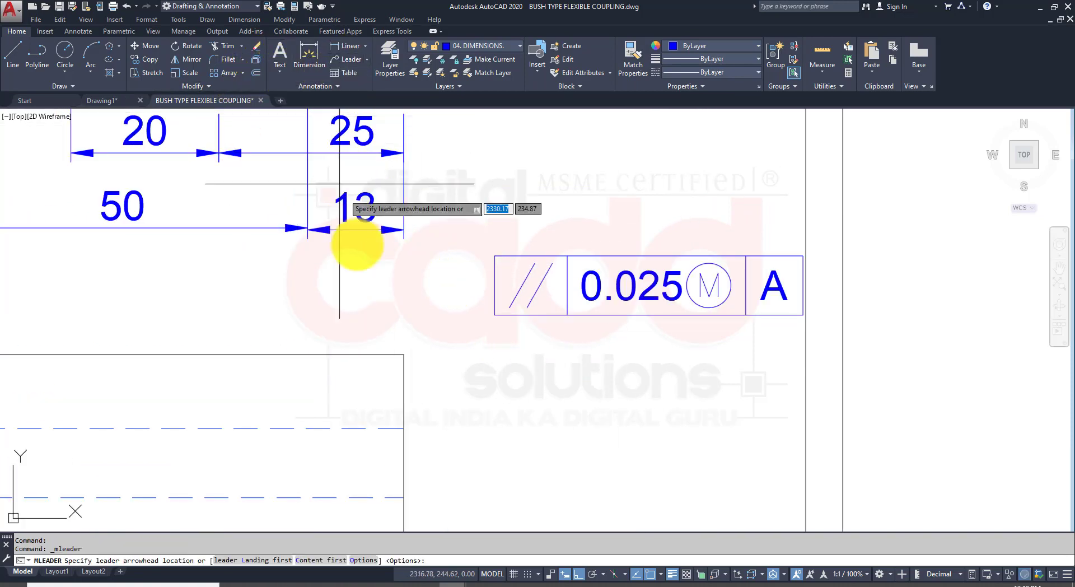
pyautogui.click(379, 353)
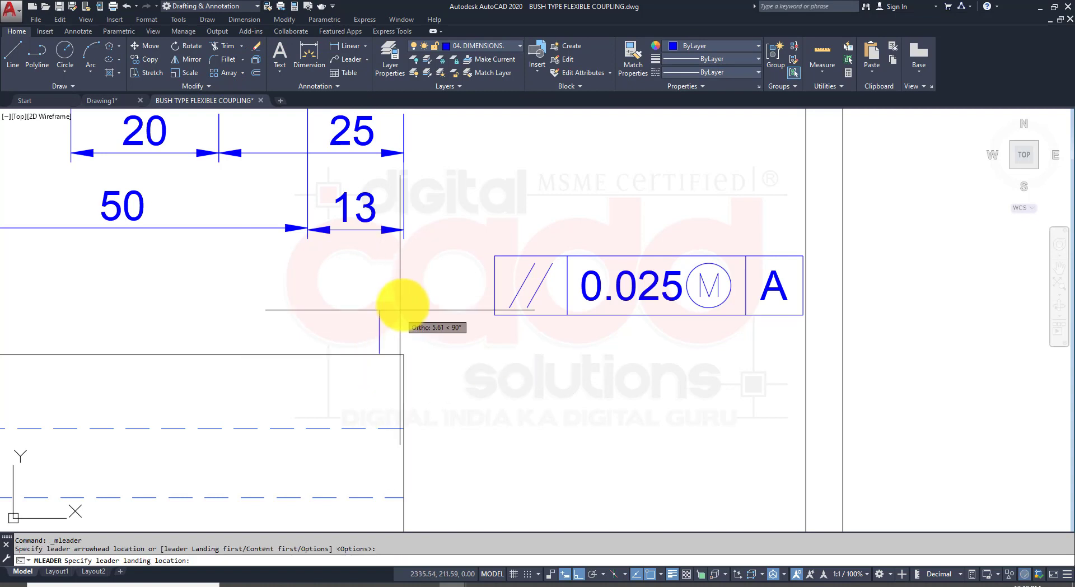
pyautogui.click(412, 274)
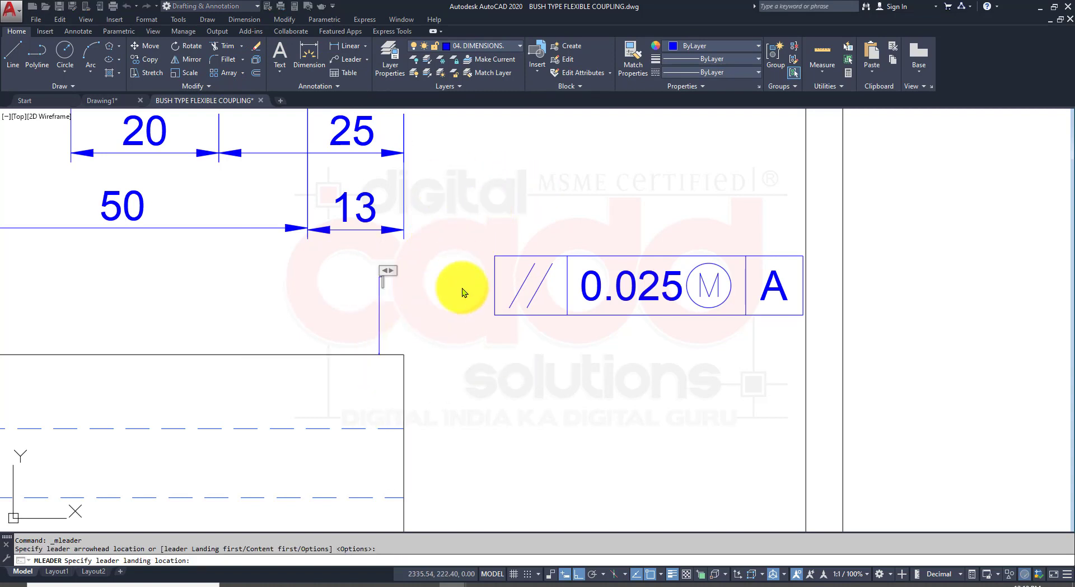
pyautogui.click(458, 235)
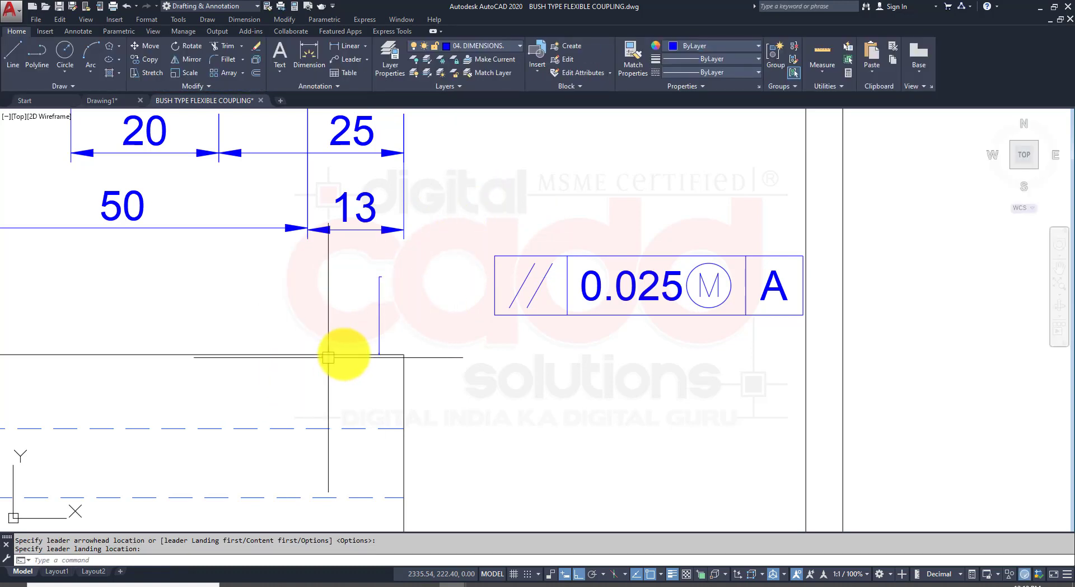
# Set the new multileader's arrowhead size to 3
pyautogui.scroll(2, 383, 295)
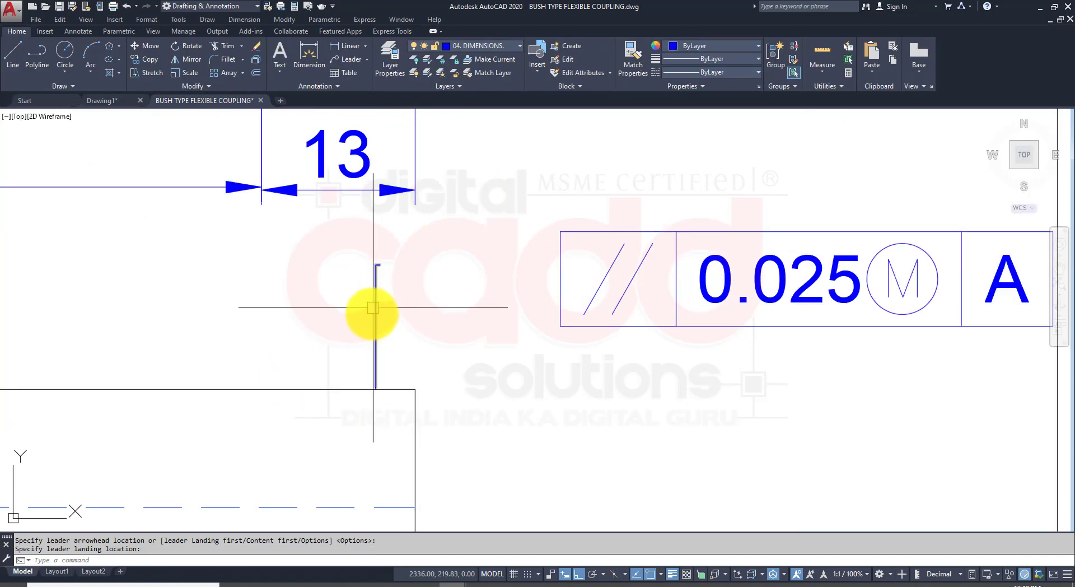
pyautogui.click(375, 355)
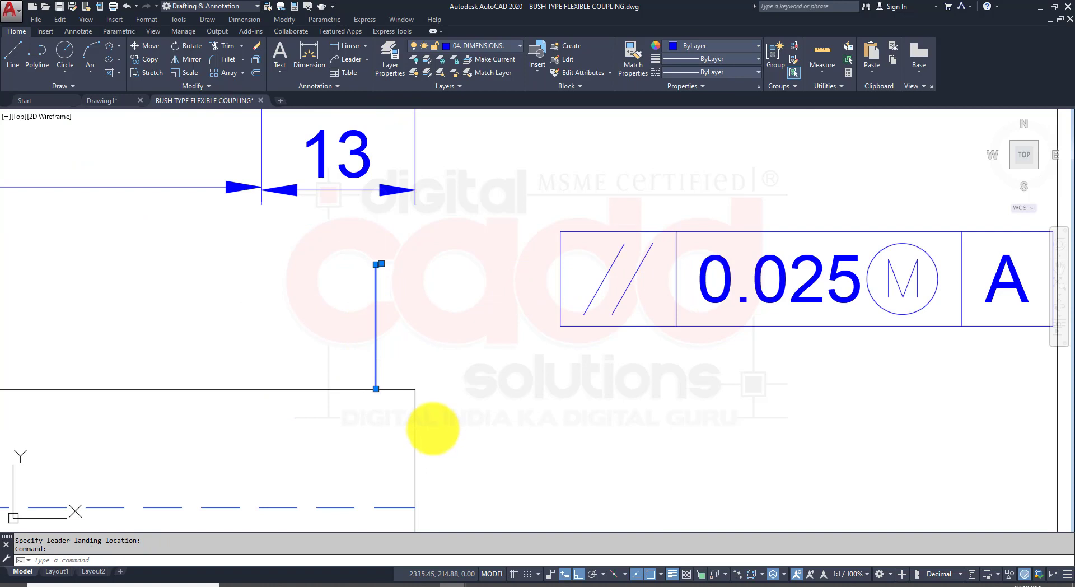
pyautogui.hotkey('ctrl', '1')
pyautogui.click(224, 264)
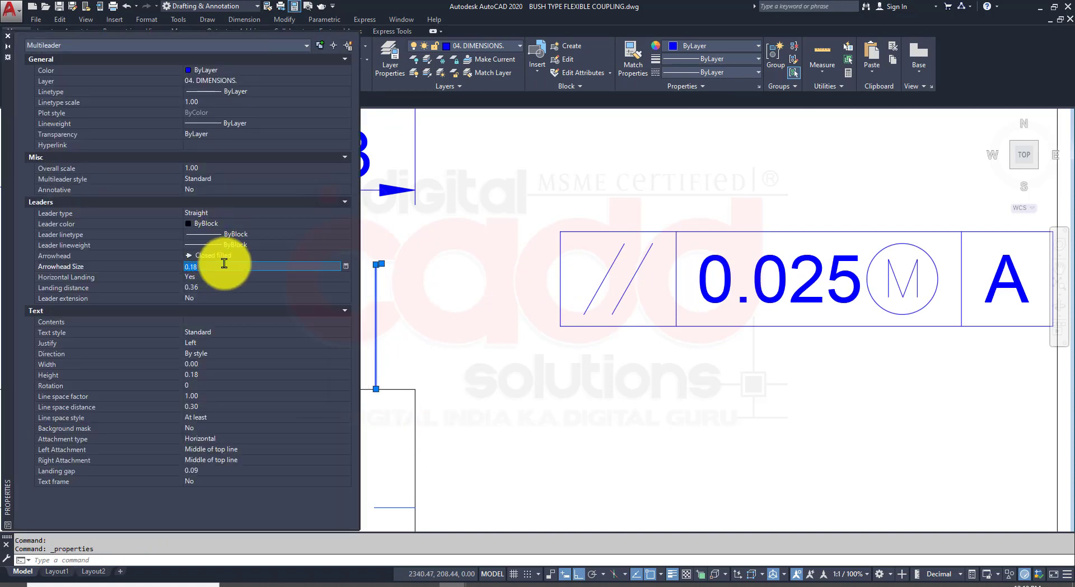
pyautogui.write('3')
pyautogui.press('Tab')
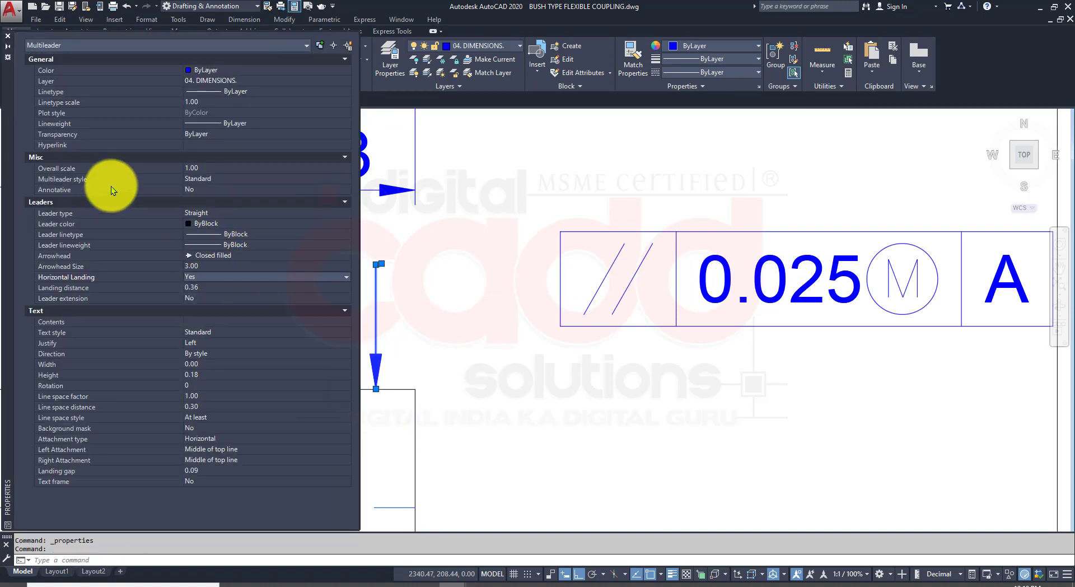
pyautogui.click(7, 35)
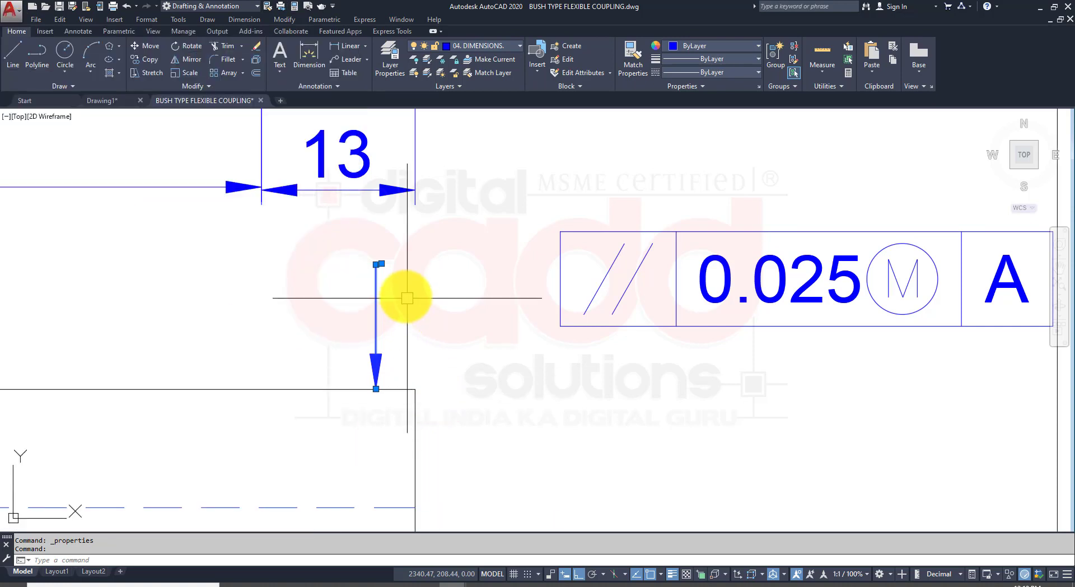
pyautogui.click(381, 263)
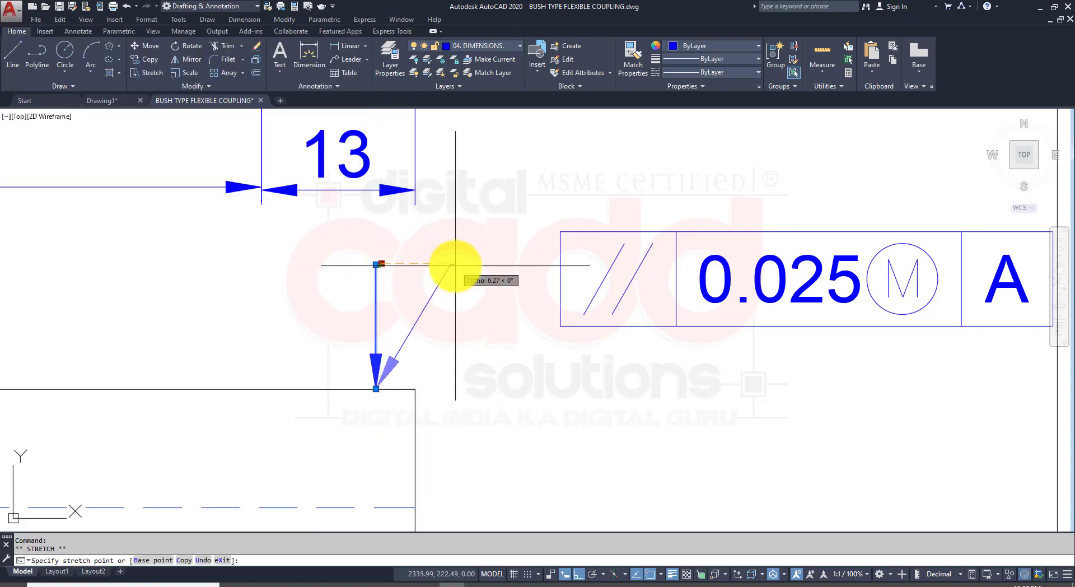
pyautogui.press('Escape')
pyautogui.scroll(6, 431, 267)
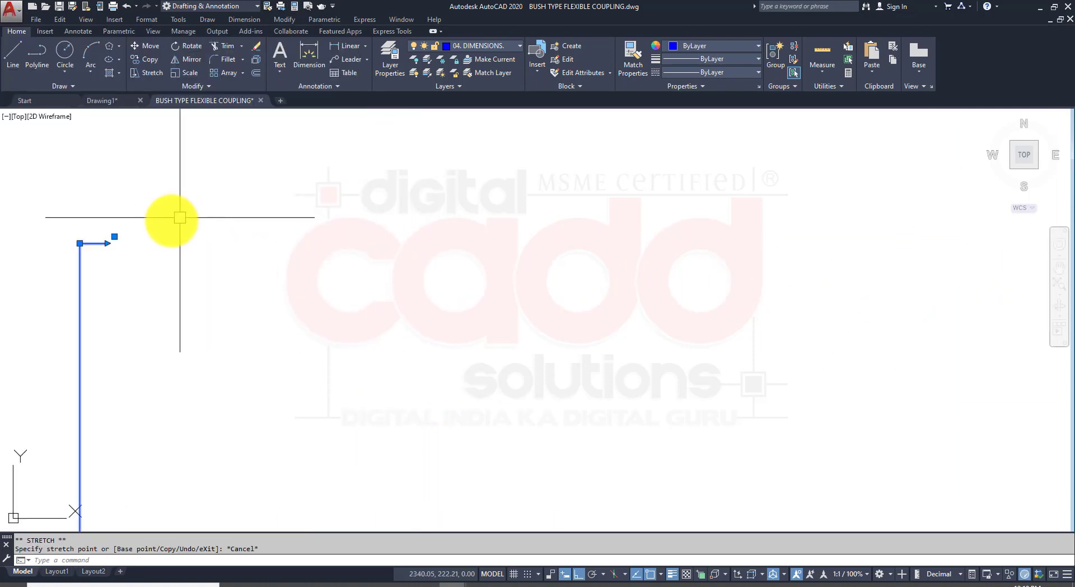
pyautogui.click(115, 236)
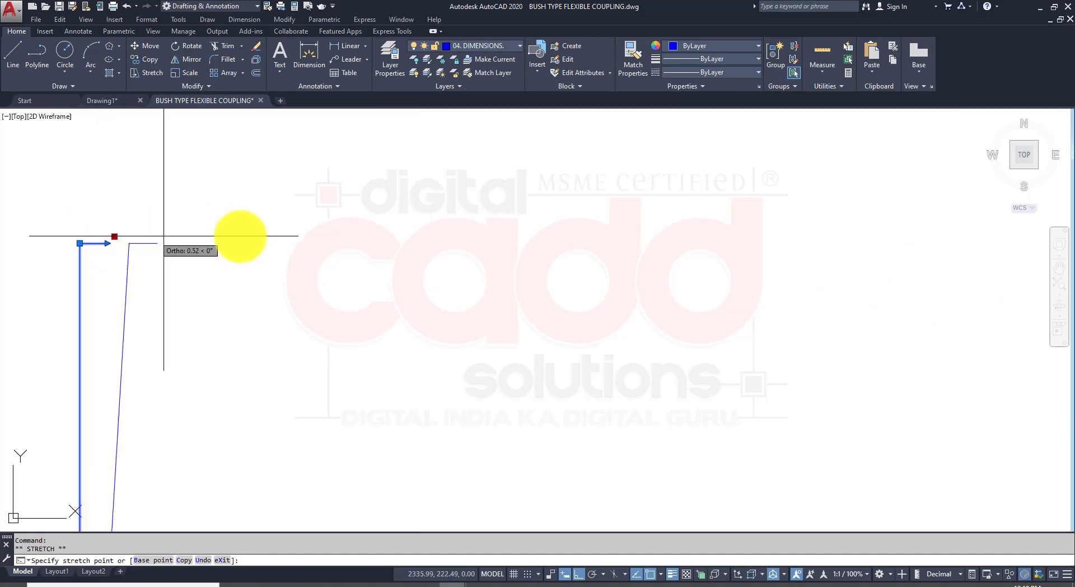
pyautogui.press('Escape')
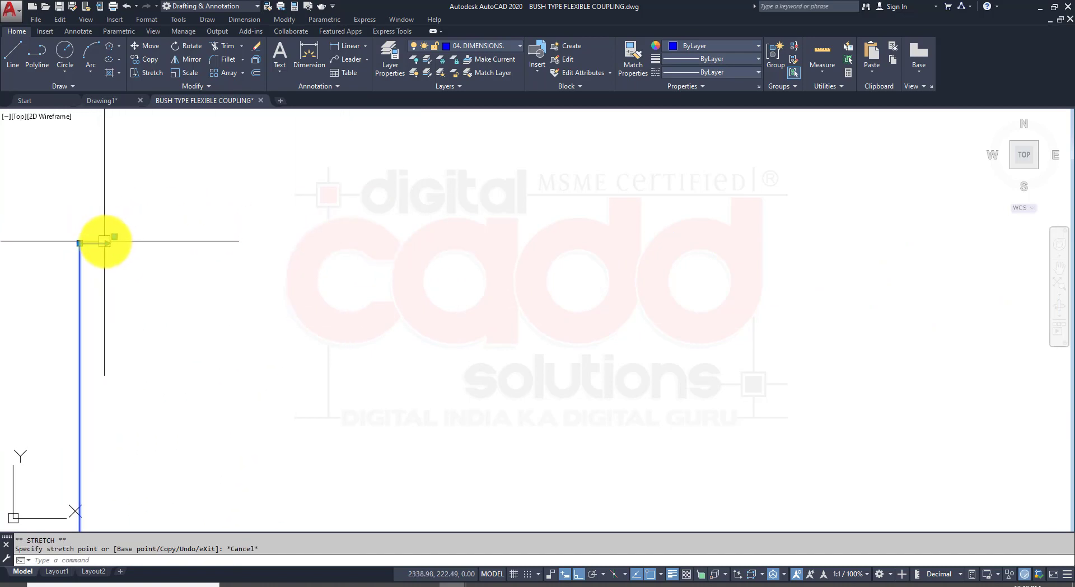
# Lengthen the multileader's horizontal landing to the right, toward the tolerance frame, keeping the arrow line vertical
pyautogui.click(110, 241)
pyautogui.click(674, 240)
pyautogui.scroll(-6, 633, 314)
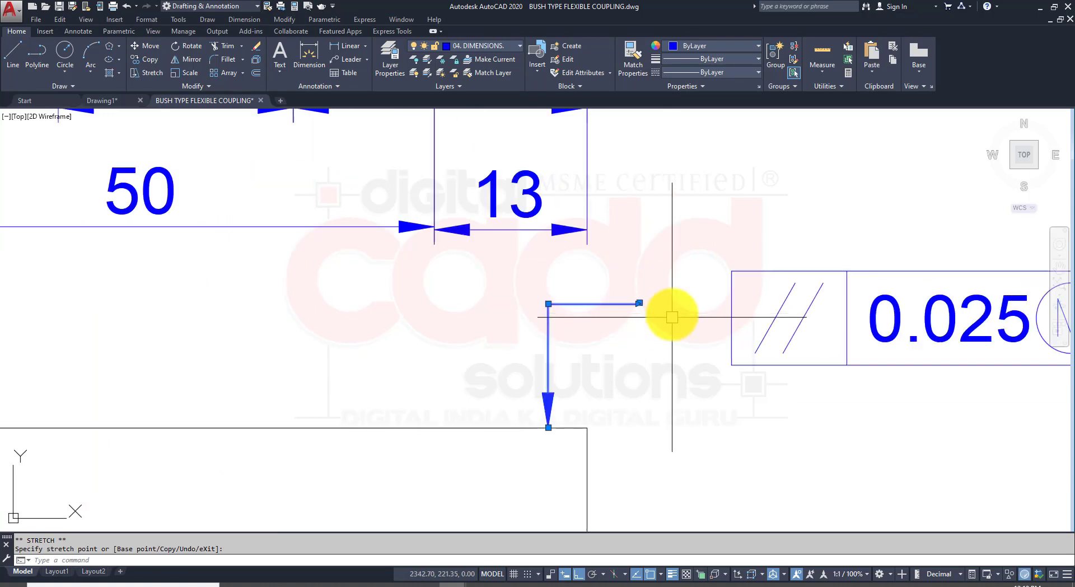
pyautogui.scroll(-4, 672, 317)
pyautogui.moveTo(705, 358); pyautogui.dragTo(547, 354, button='middle')
pyautogui.scroll(2, 552, 346)
pyautogui.press('Escape')
# Move the parallelism tolerance frame so the midpoint of its left edge meets the end of the multileader's horizontal landing
pyautogui.click(562, 326)
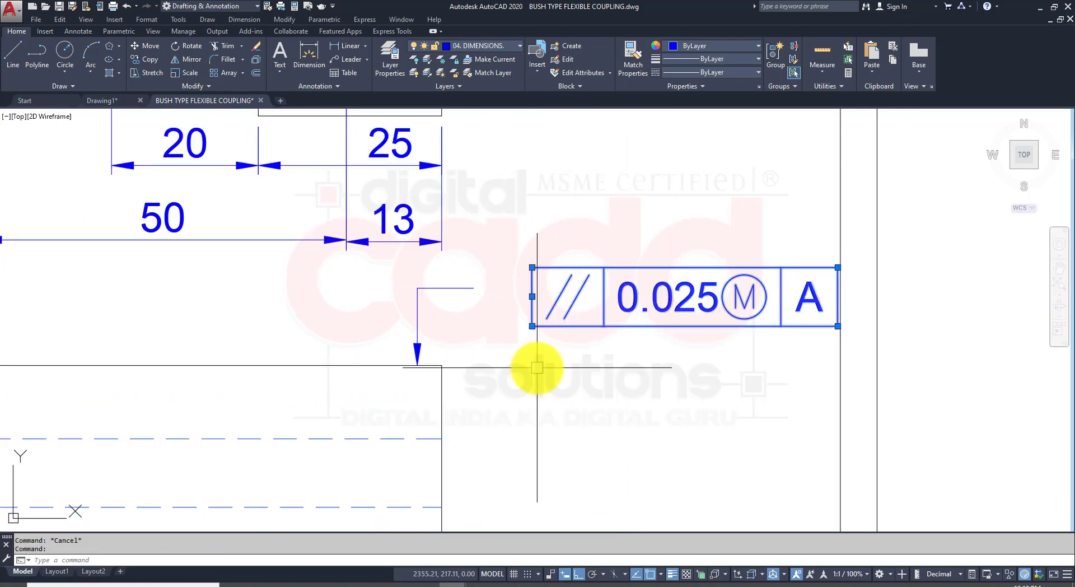
pyautogui.write('m')
pyautogui.press('Return')
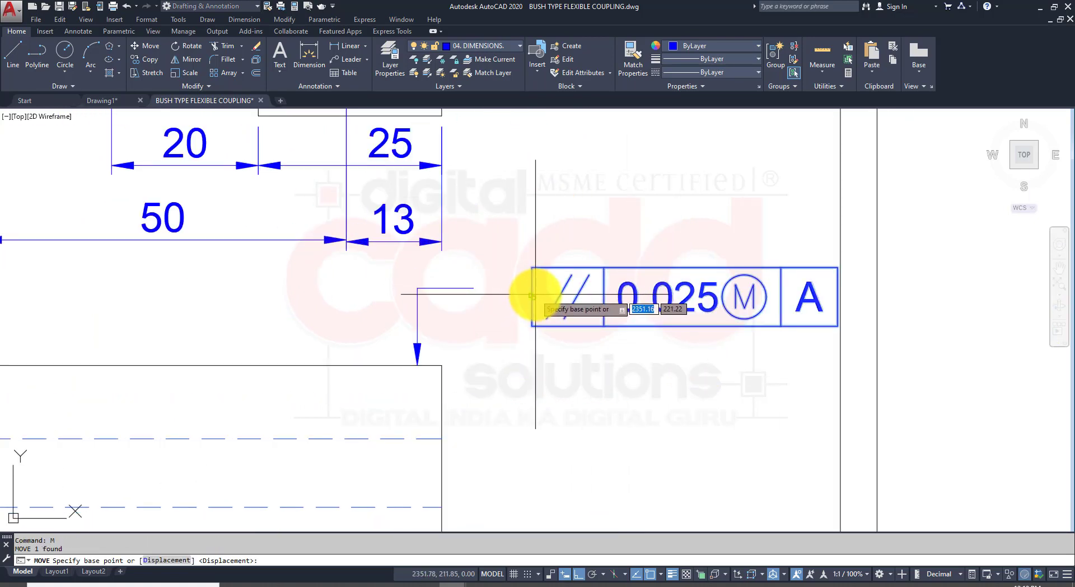
pyautogui.click(532, 296)
pyautogui.click(474, 287)
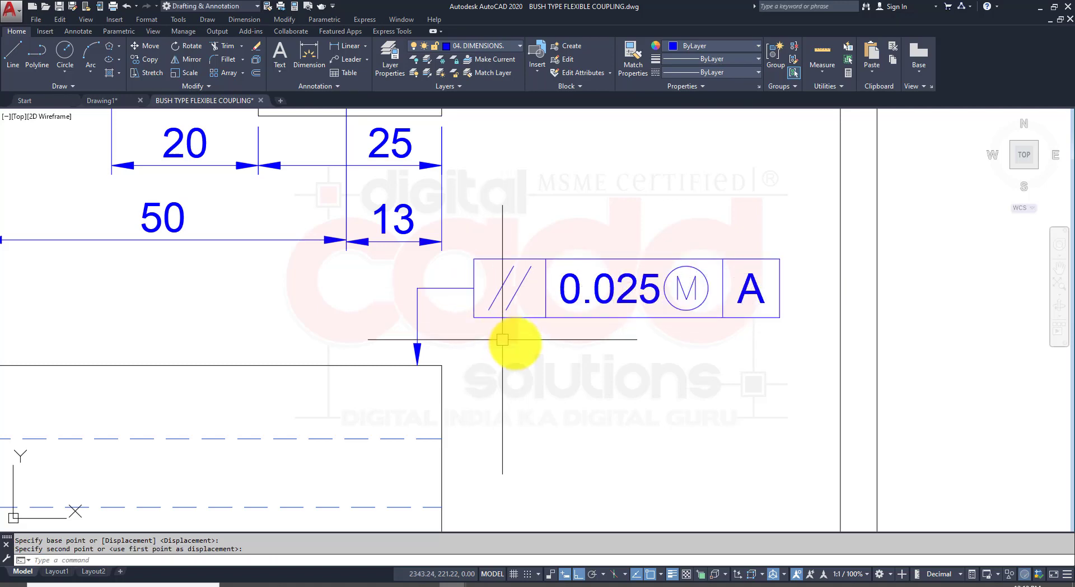
# Review the parallelism frame on the coupling drawing and examine the geometric tolerance callouts of EX: 65 in the assignments PDF, returning to AutoCAD
pyautogui.scroll(-6, 502, 339)
pyautogui.scroll(4, 473, 263)
pyautogui.moveTo(473, 264)
pyautogui.mouseDown(button='middle')
pyautogui.moveTo(468, 101)
pyautogui.moveTo(462, 268)
pyautogui.mouseUp(button='middle')
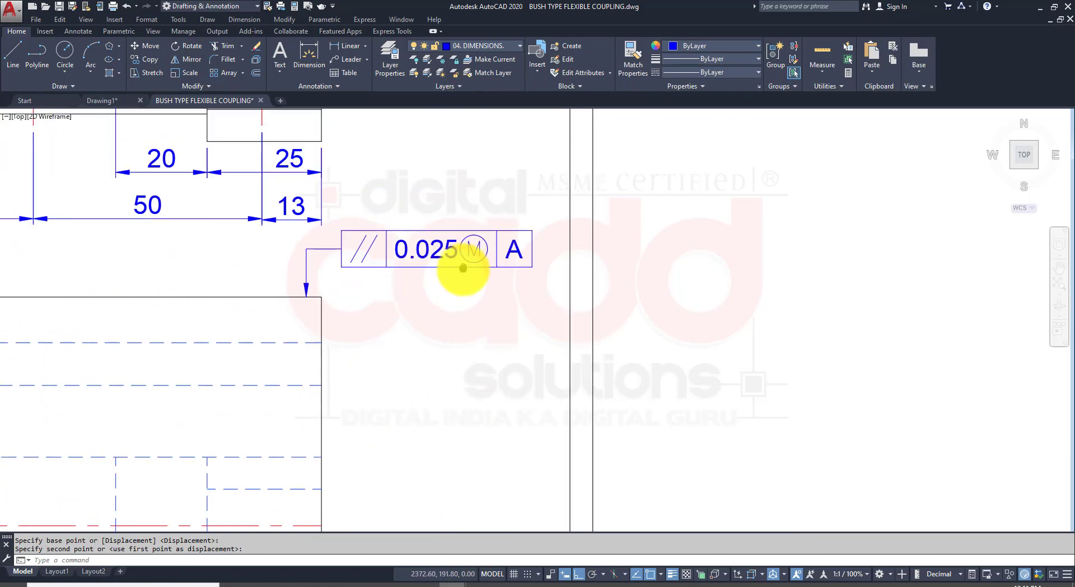
pyautogui.scroll(-5, 336, 325)
pyautogui.moveTo(347, 386)
pyautogui.mouseDown(button='middle')
pyautogui.moveTo(396, 367)
pyautogui.moveTo(603, 327)
pyautogui.moveTo(621, 328)
pyautogui.moveTo(633, 350)
pyautogui.moveTo(461, 343)
pyautogui.mouseUp(button='middle')
pyautogui.scroll(4, 472, 251)
pyautogui.moveTo(467, 525)
pyautogui.mouseDown(button='middle')
pyautogui.moveTo(439, 466)
pyautogui.moveTo(399, 438)
pyautogui.moveTo(427, 454)
pyautogui.moveTo(418, 473)
pyautogui.mouseUp(button='middle')
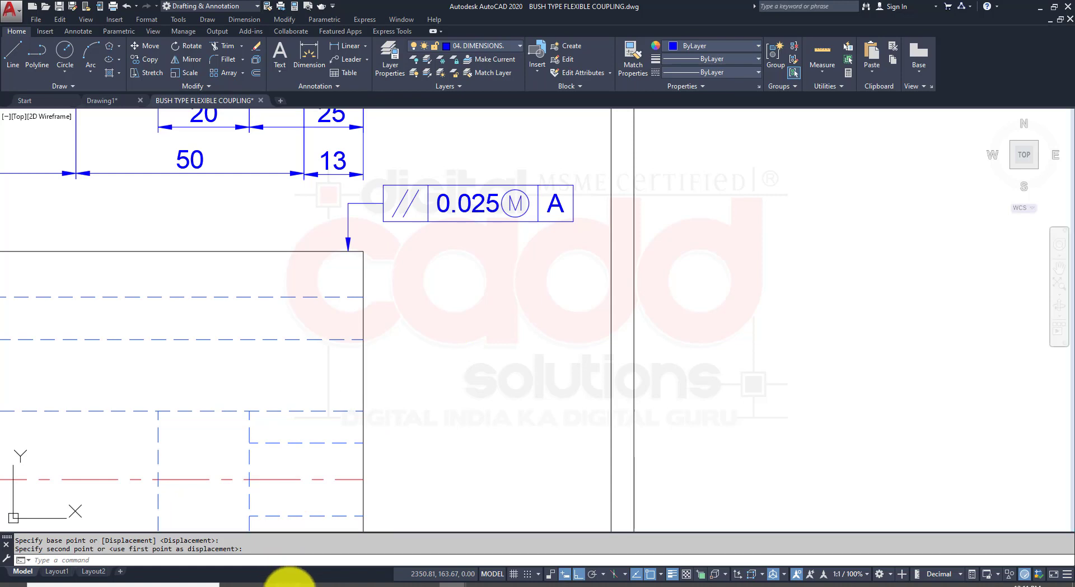
pyautogui.click(290, 584)
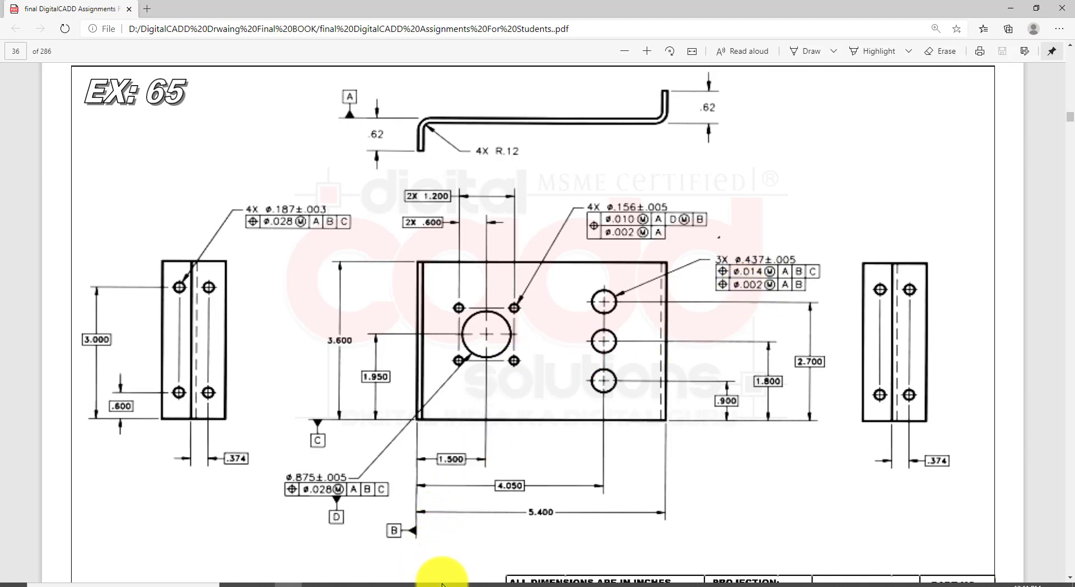
pyautogui.moveTo(448, 584)
pyautogui.click(492, 509)
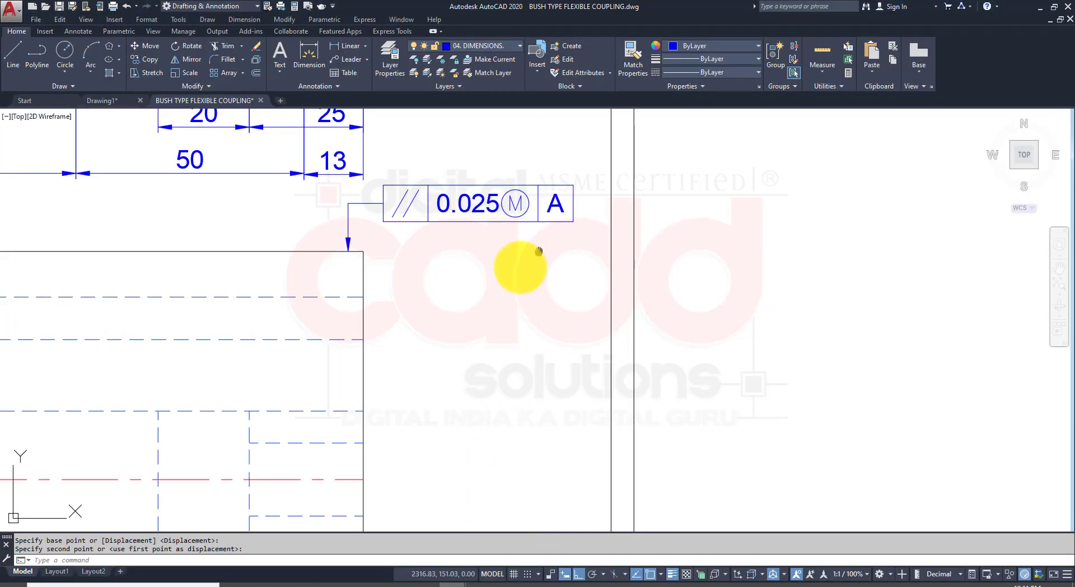
pyautogui.moveTo(539, 251); pyautogui.dragTo(457, 307, button='middle')
pyautogui.click(246, 19)
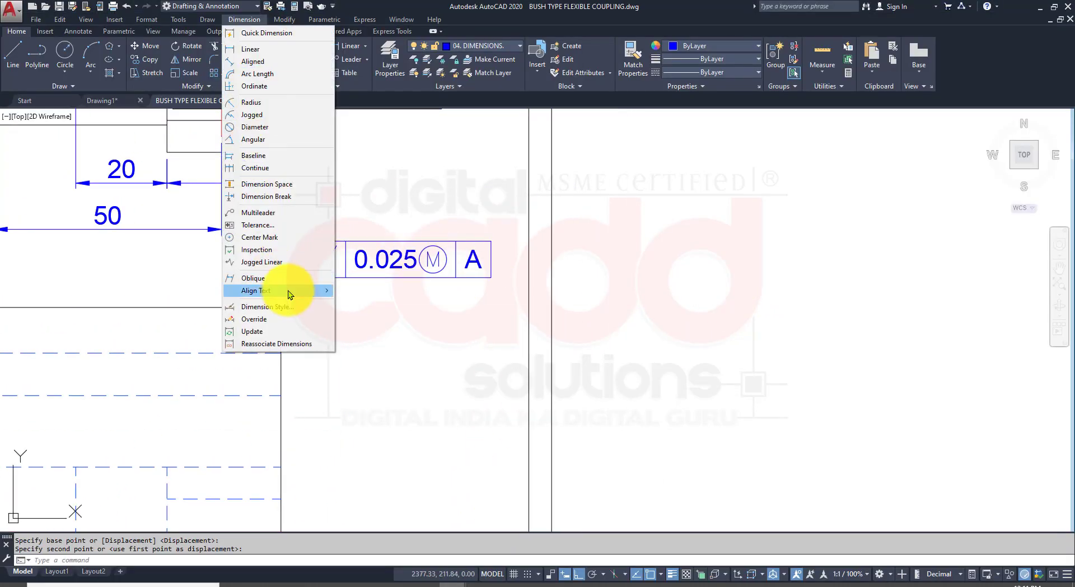
pyautogui.click(270, 226)
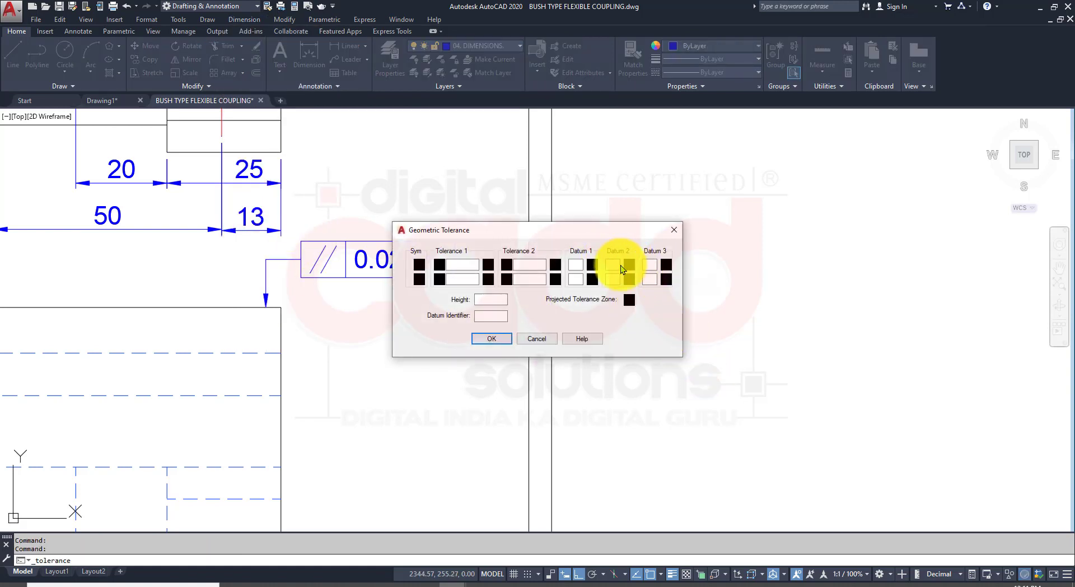
pyautogui.click(592, 264)
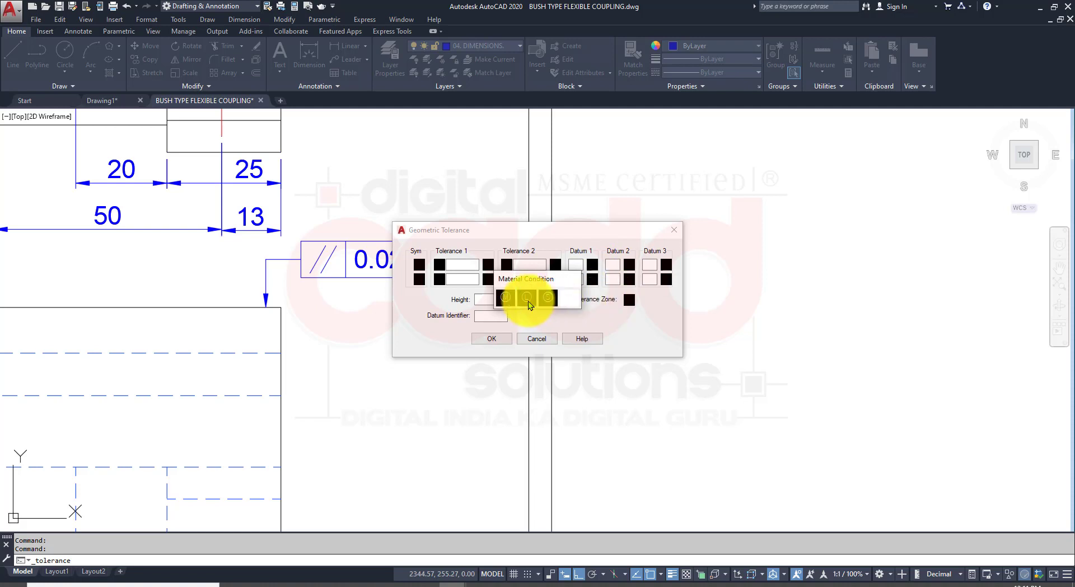
pyautogui.click(556, 297)
pyautogui.click(591, 264)
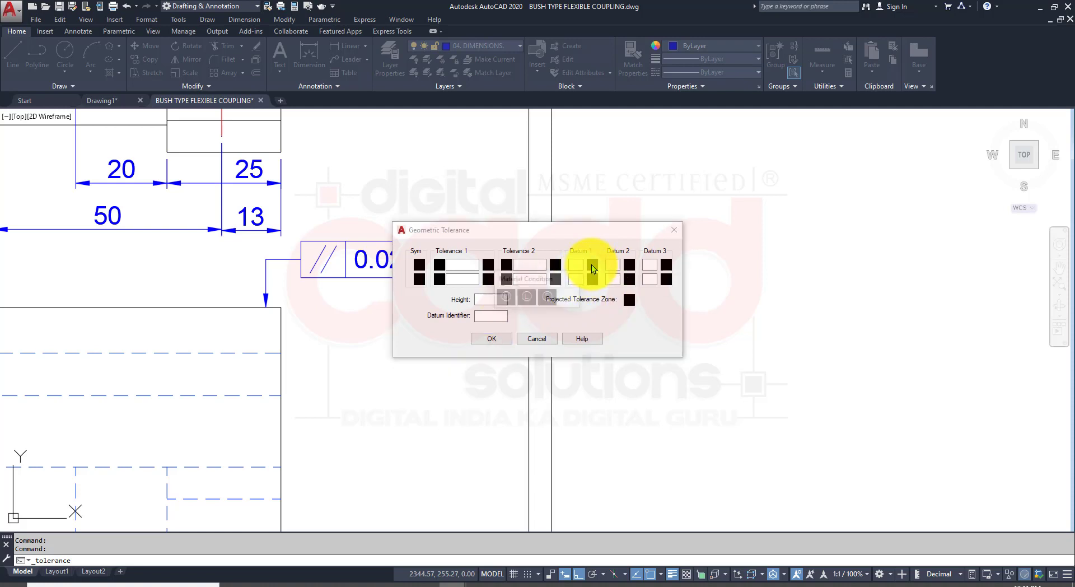
pyautogui.click(548, 298)
pyautogui.click(554, 264)
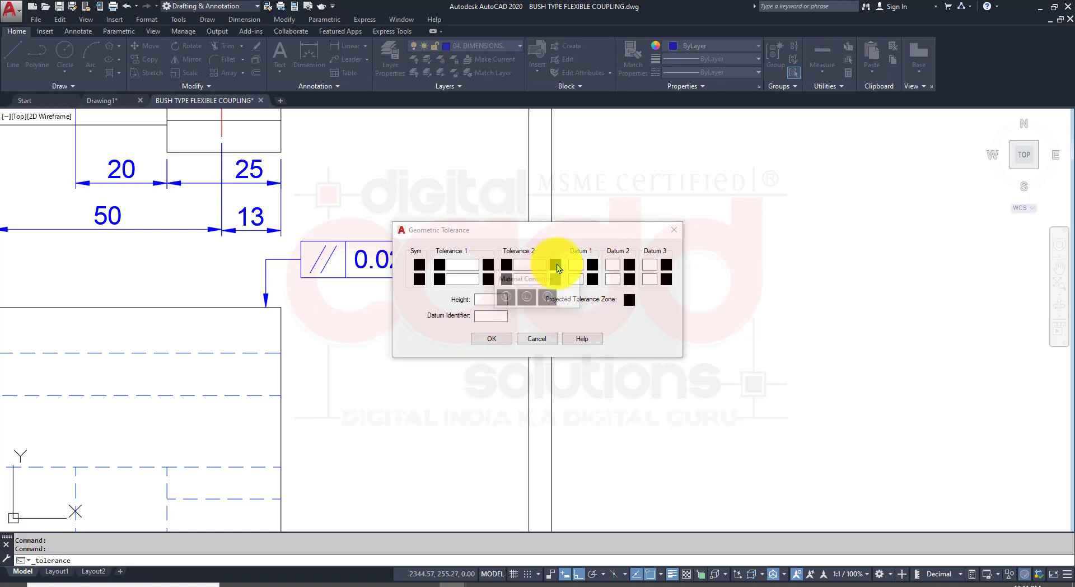
pyautogui.click(469, 300)
pyautogui.click(506, 265)
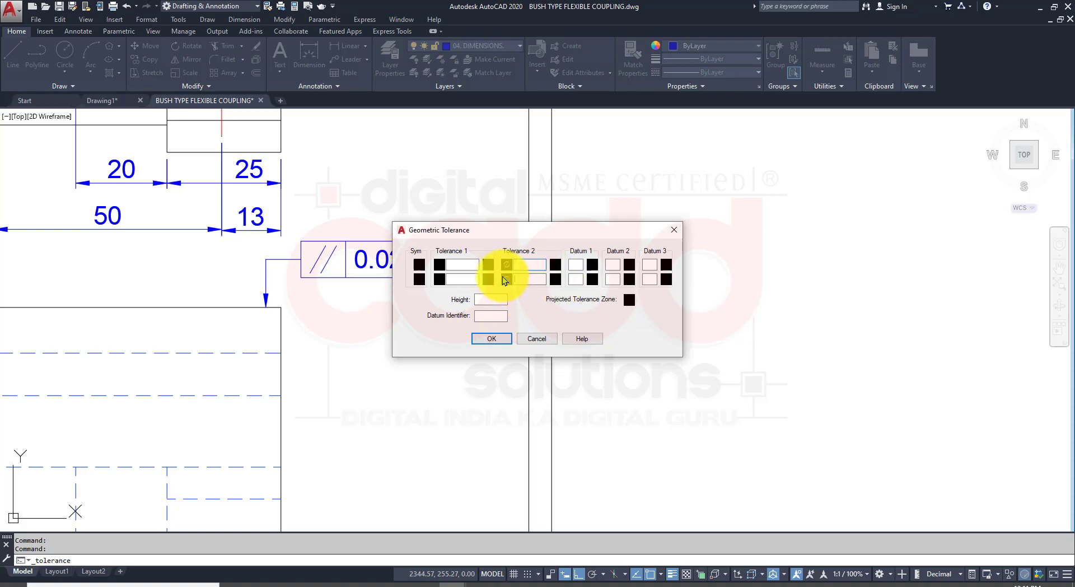
pyautogui.click(503, 278)
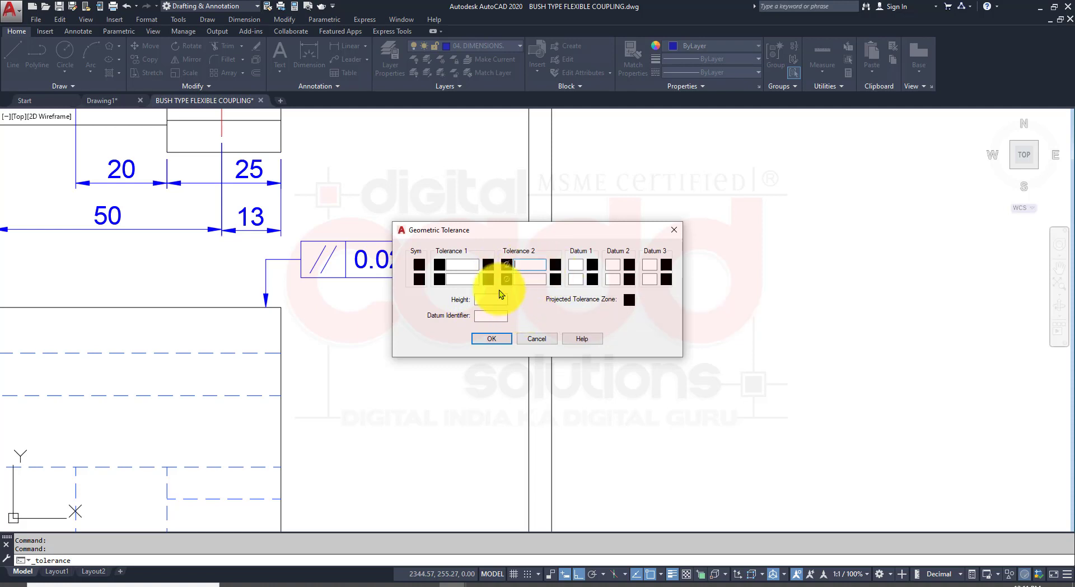
pyautogui.click(491, 338)
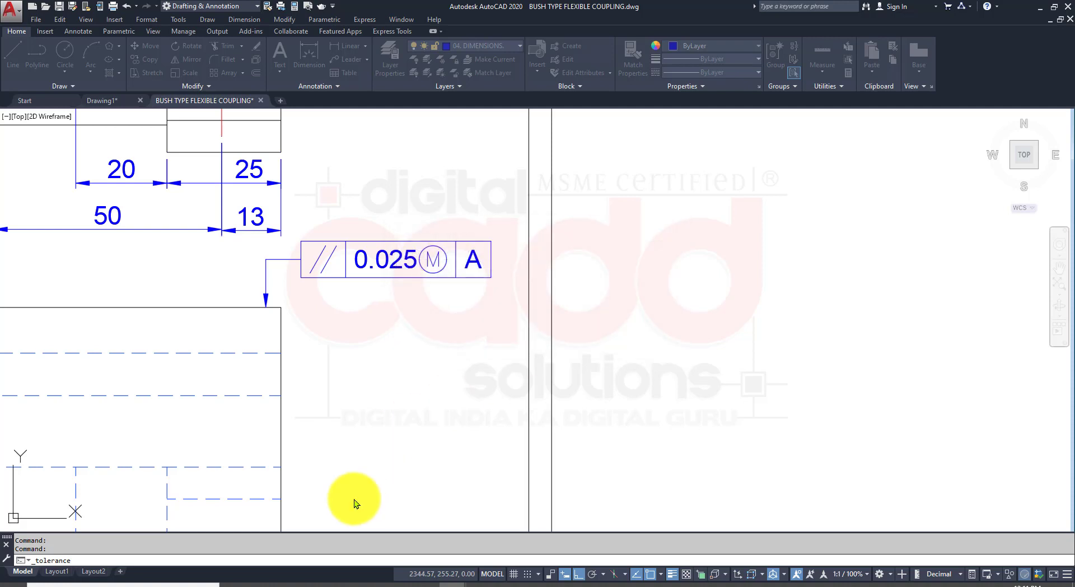
# Switch to the assignments PDF and examine the 4X Ø.187±.003 hole callout in EX: 65, marking it with a temporary box
pyautogui.click(288, 584)
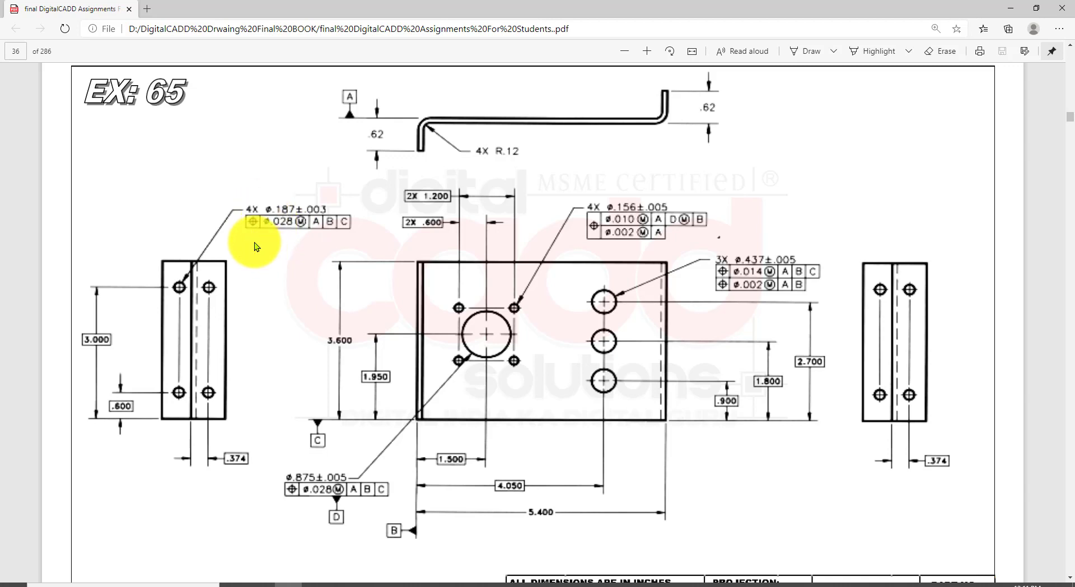
pyautogui.hotkey('ctrl', 'alt', 'd')
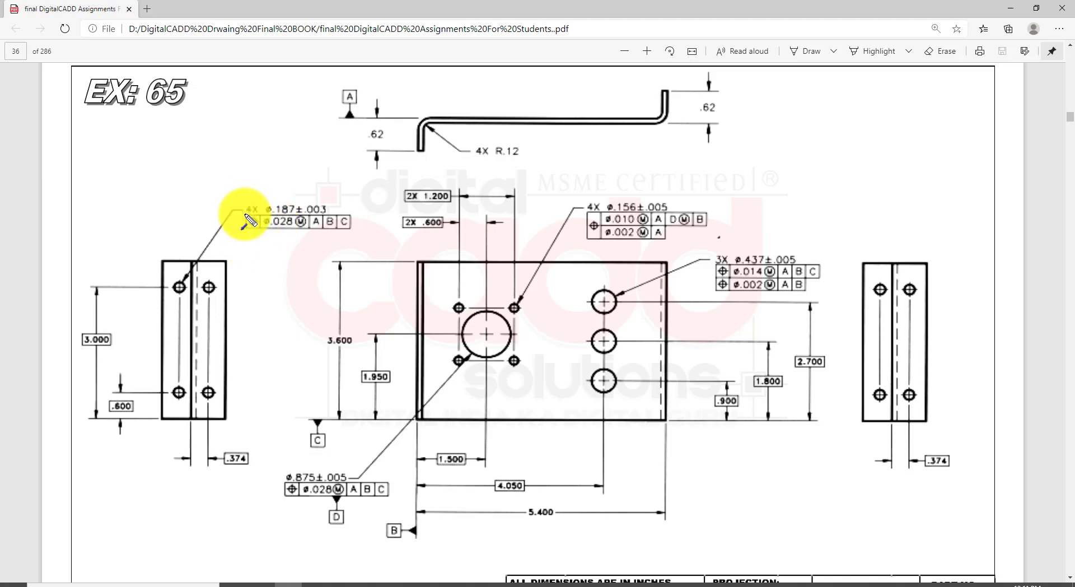
pyautogui.moveTo(315, 168); pyautogui.dragTo(270, 231)
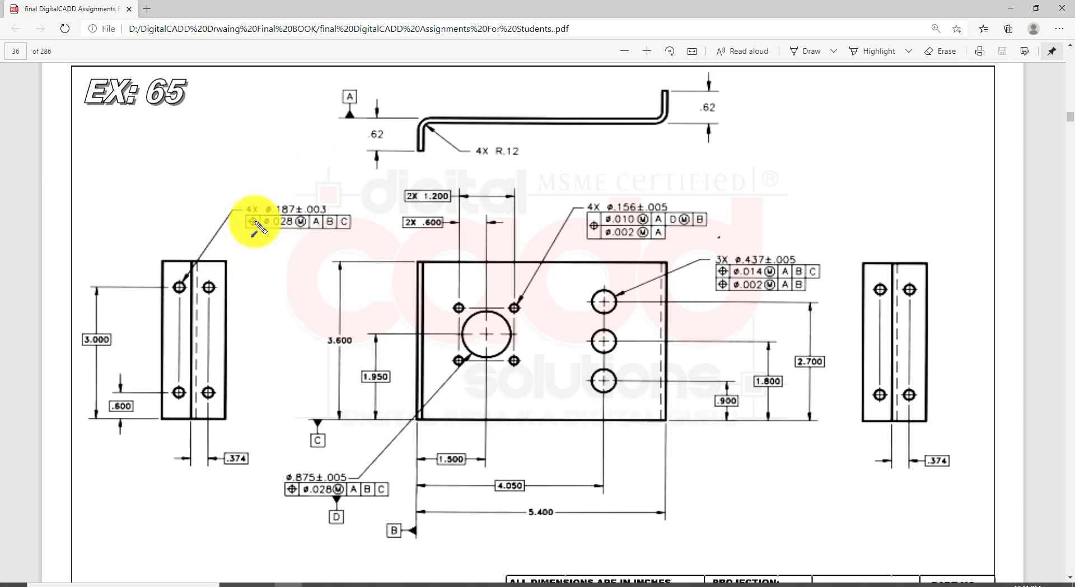
pyautogui.moveTo(237, 193); pyautogui.dragTo(357, 240)
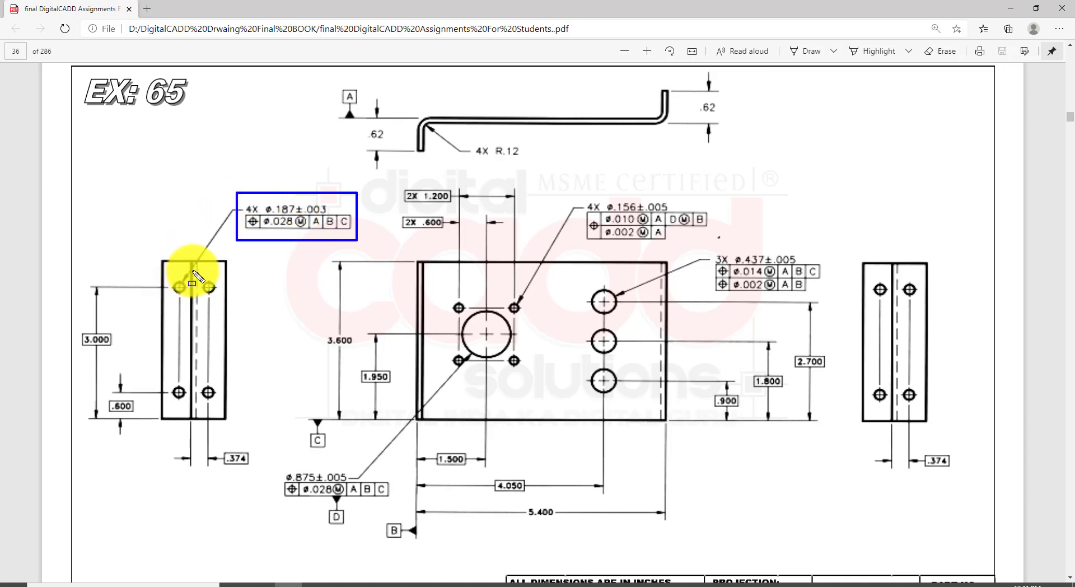
pyautogui.hotkey('ctrl', 'z')
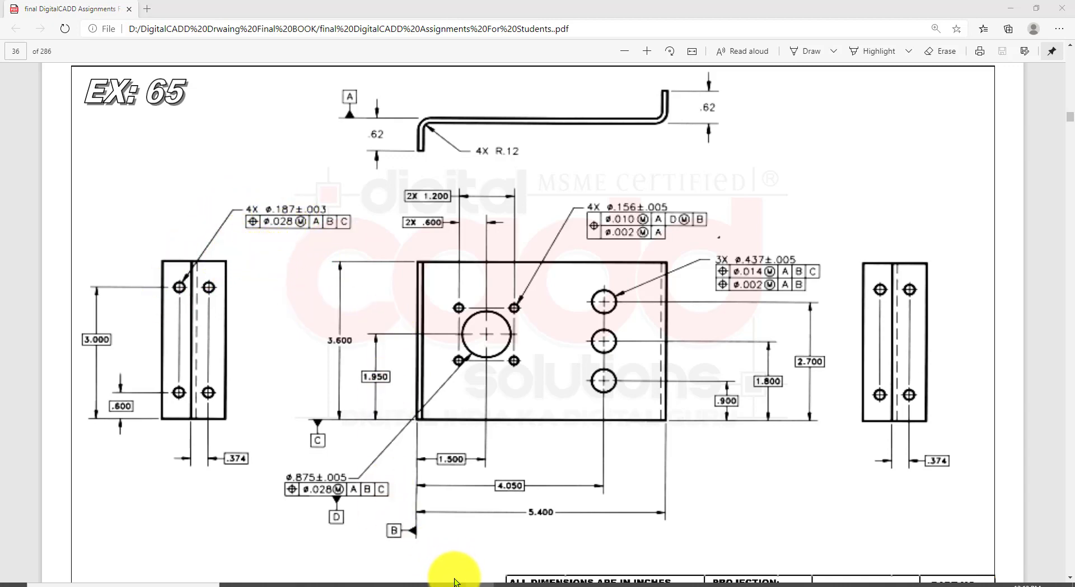
# Switch back to AutoCAD and delete the parallelism tolerance frame, keeping its leader
pyautogui.click(516, 552)
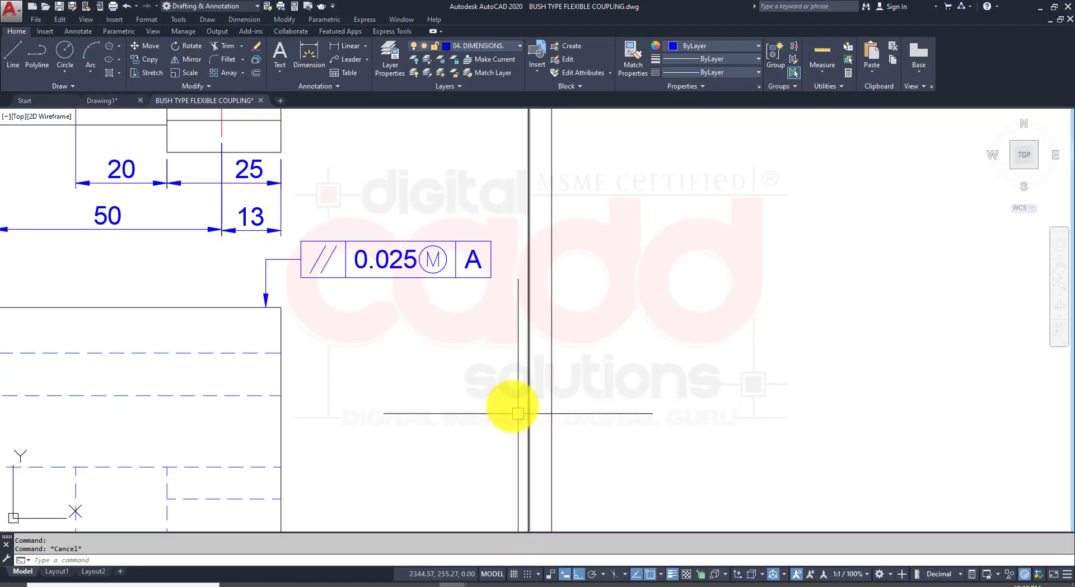
pyautogui.click(402, 277)
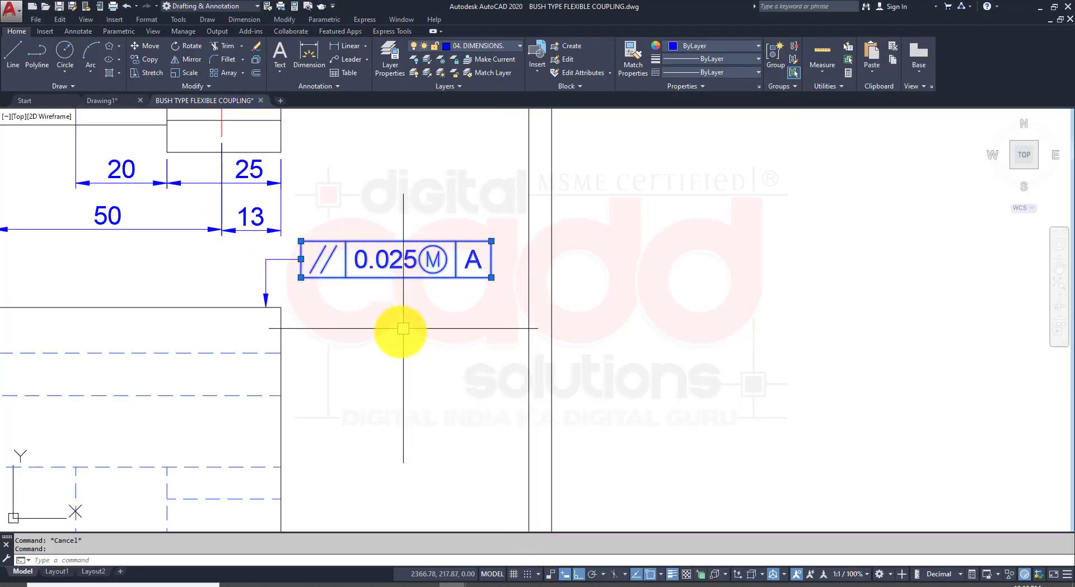
pyautogui.press('Delete')
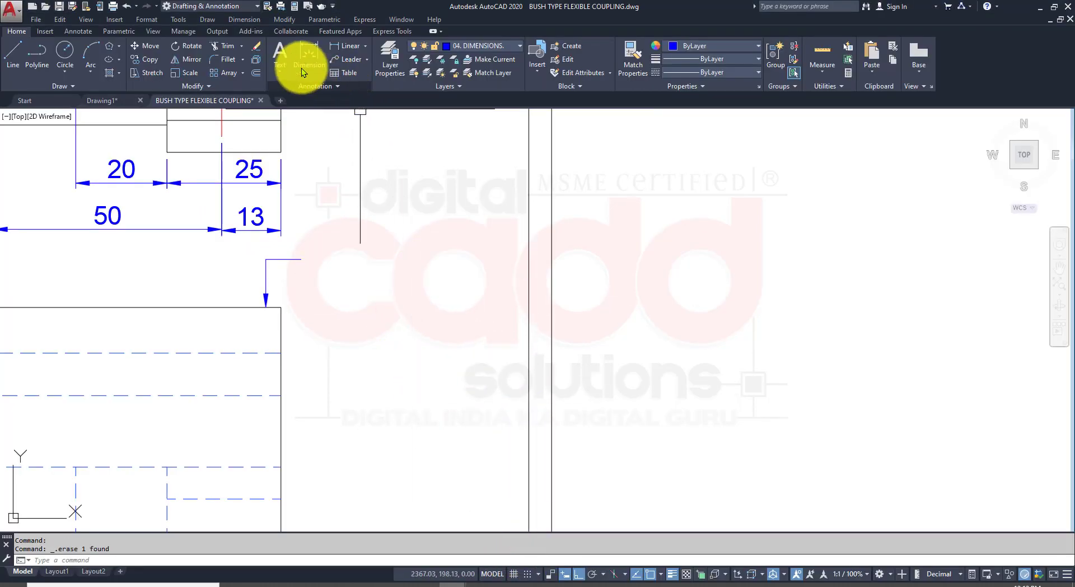
# Start a new geometric tolerance with the concentricity symbol and a first tolerance value of 0.0123
pyautogui.scroll(-3, 269, 348)
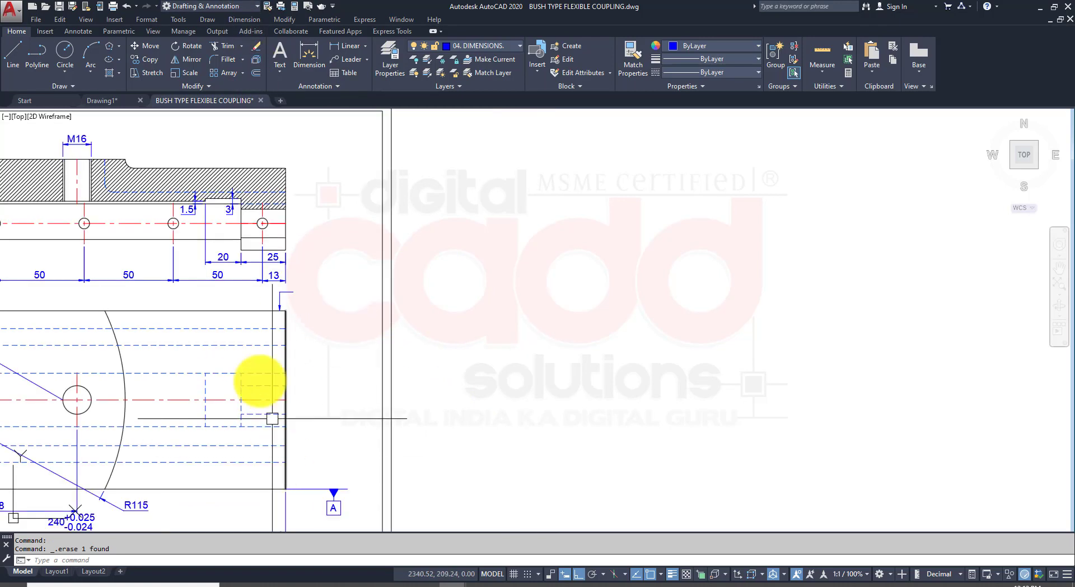
pyautogui.scroll(5, 274, 282)
pyautogui.scroll(-6, 240, 396)
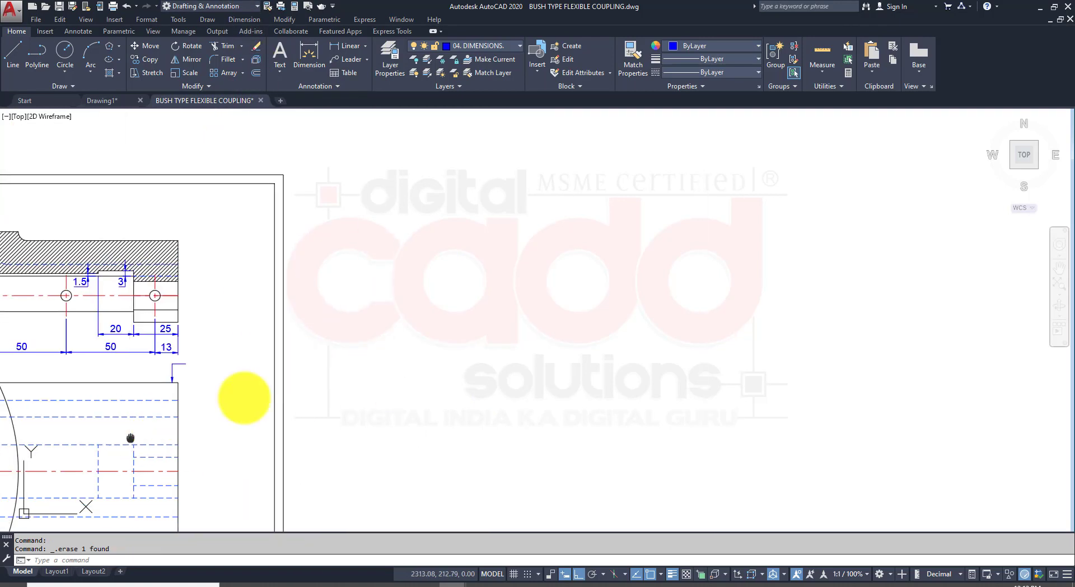
pyautogui.scroll(5, 295, 465)
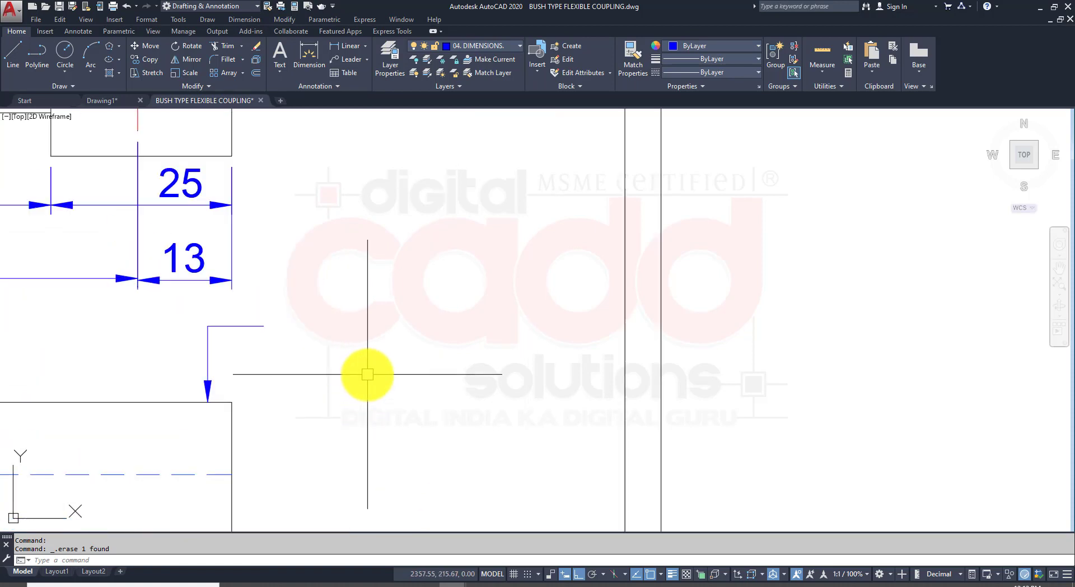
pyautogui.moveTo(335, 345); pyautogui.dragTo(356, 382, button='middle')
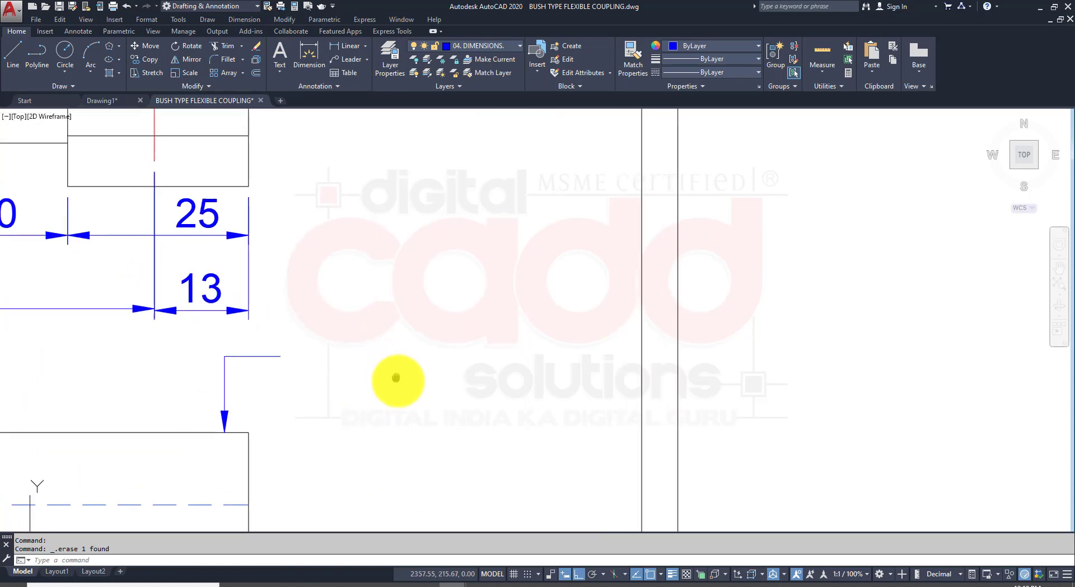
pyautogui.click(256, 22)
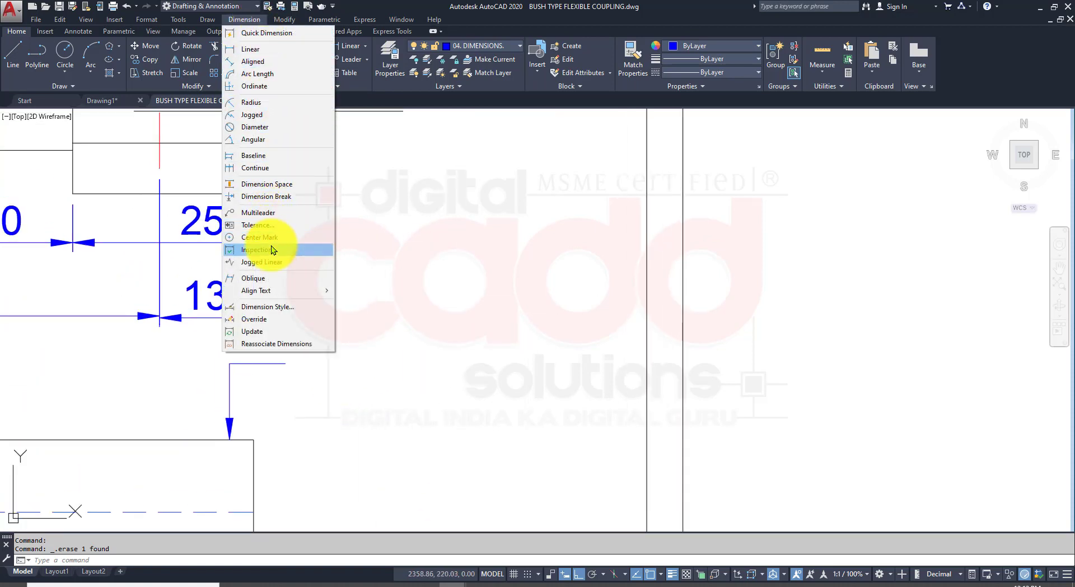
pyautogui.click(257, 226)
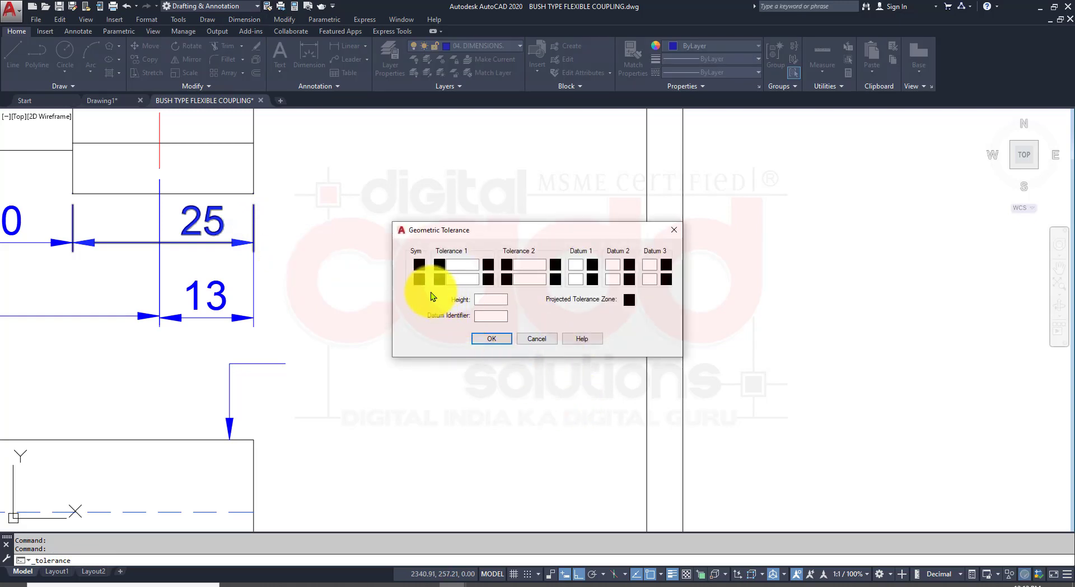
pyautogui.click(418, 264)
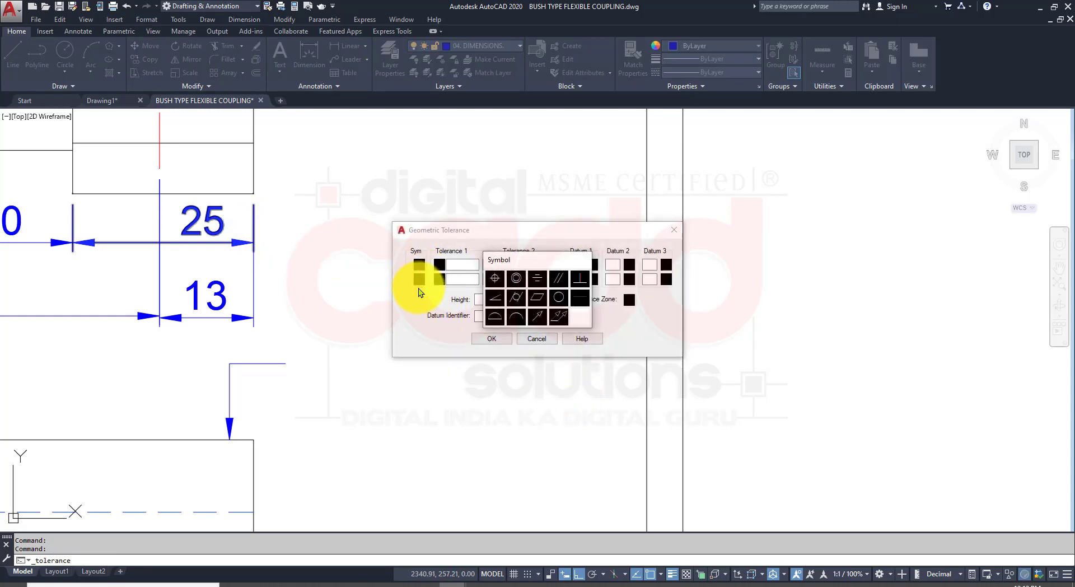
pyautogui.click(515, 279)
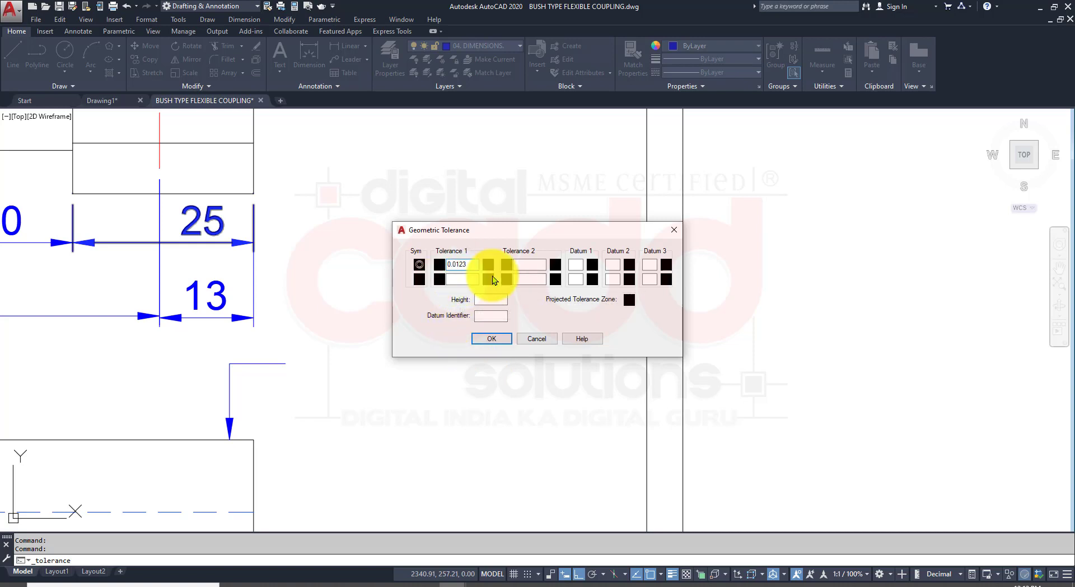
# Complete the concentricity tolerance with a diameter symbol and datum A, and place its frame at the end of the leader's landing
pyautogui.click(438, 267)
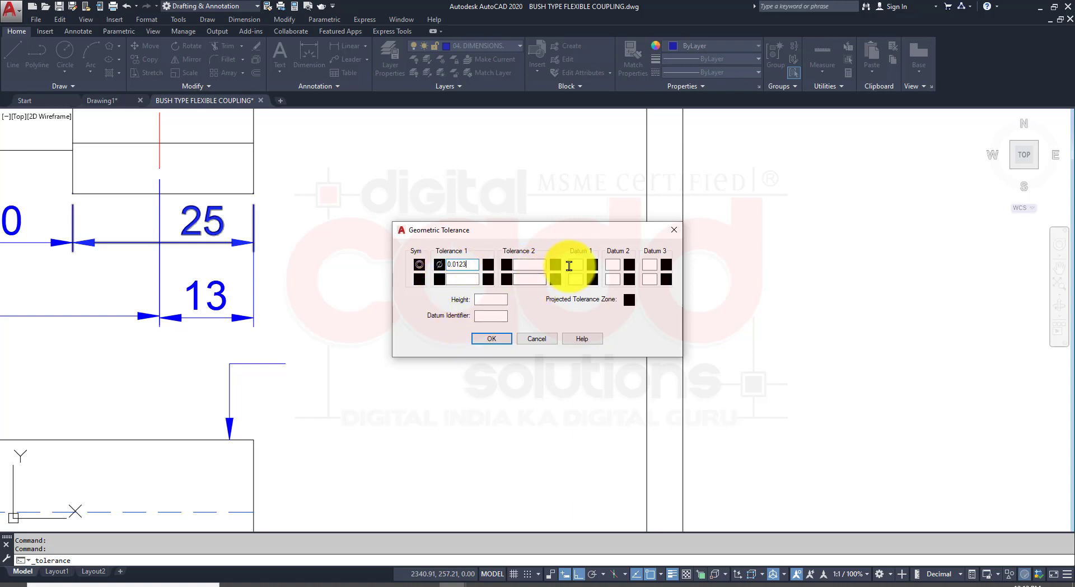
pyautogui.write('A')
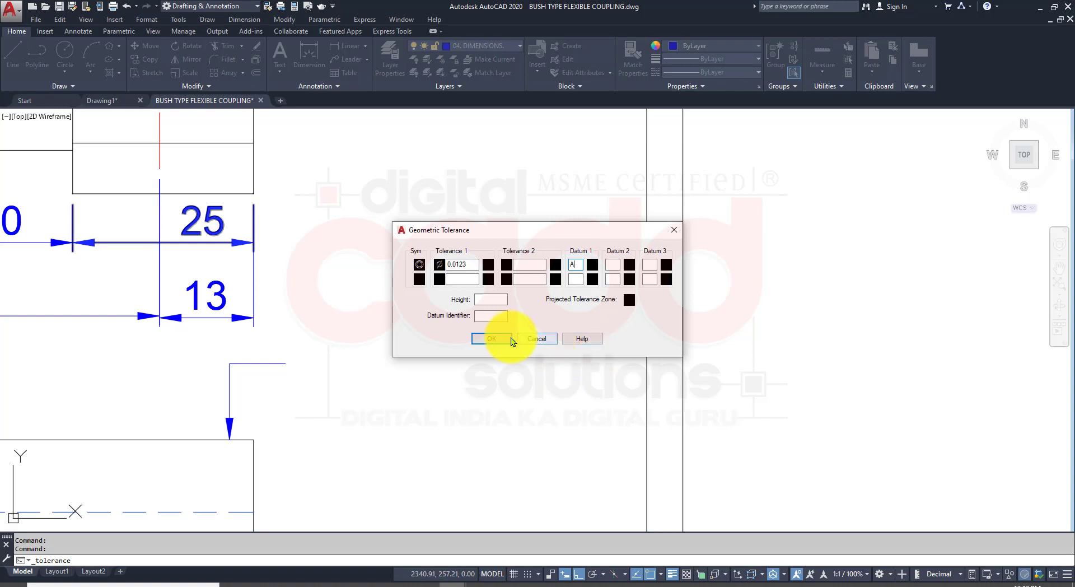
pyautogui.click(497, 338)
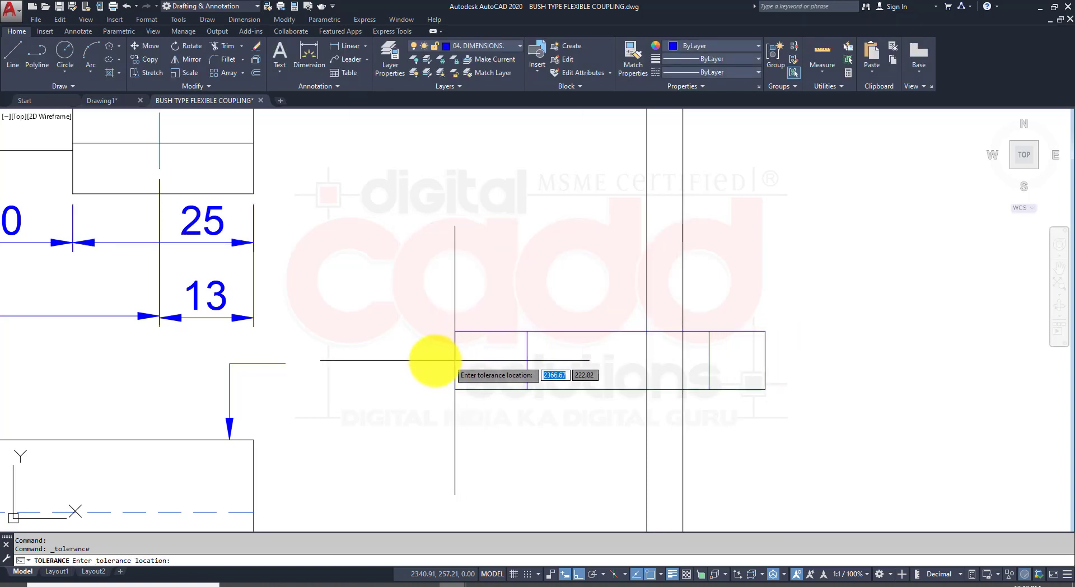
pyautogui.click(285, 363)
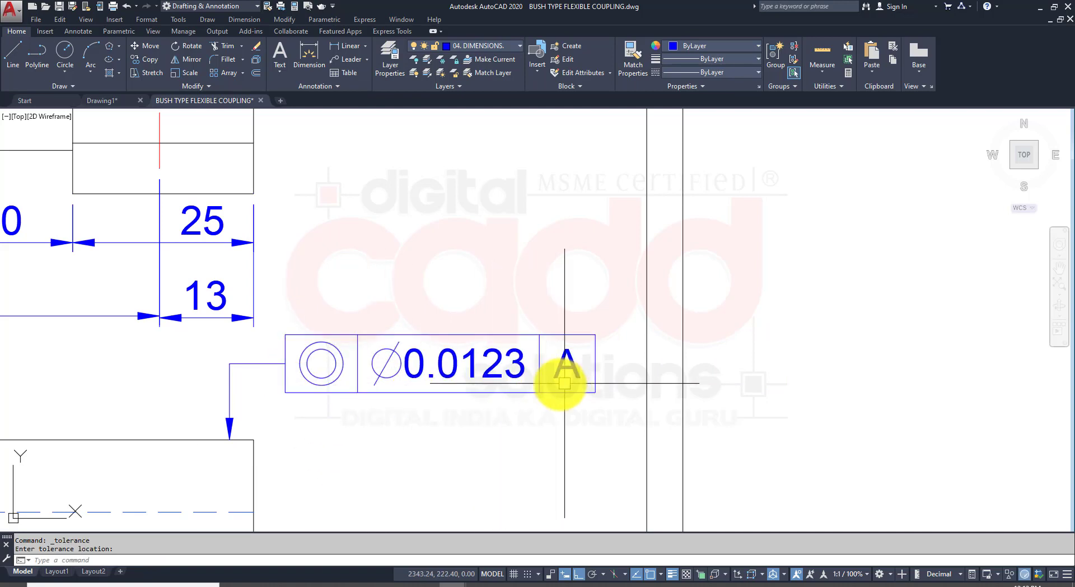
# Add the circled M material condition to the 0.0123 tolerance in the concentricity frame and finish editing
pyautogui.doubleClick(517, 363)
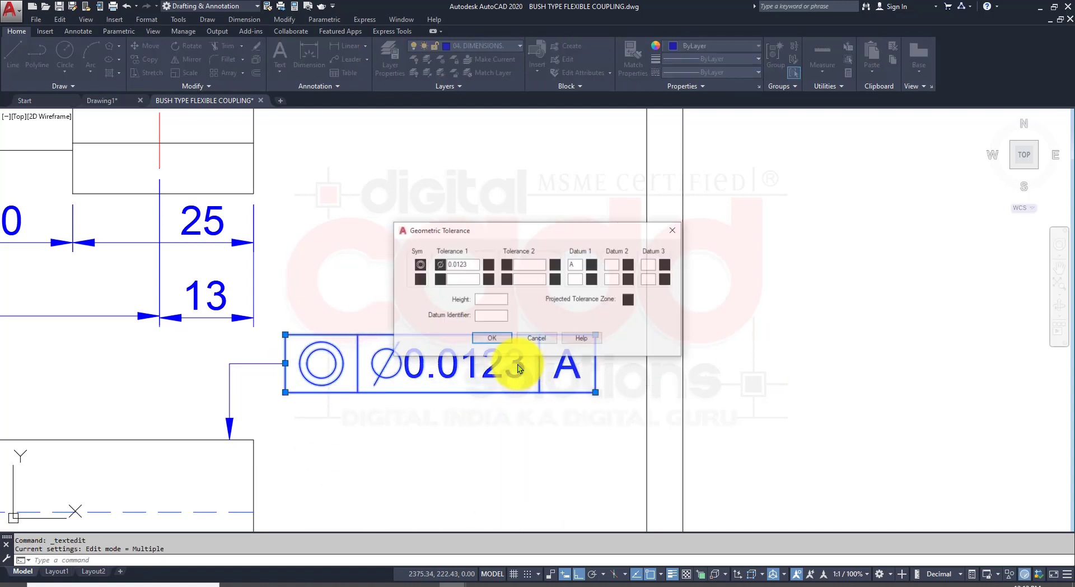
pyautogui.click(489, 265)
pyautogui.click(506, 297)
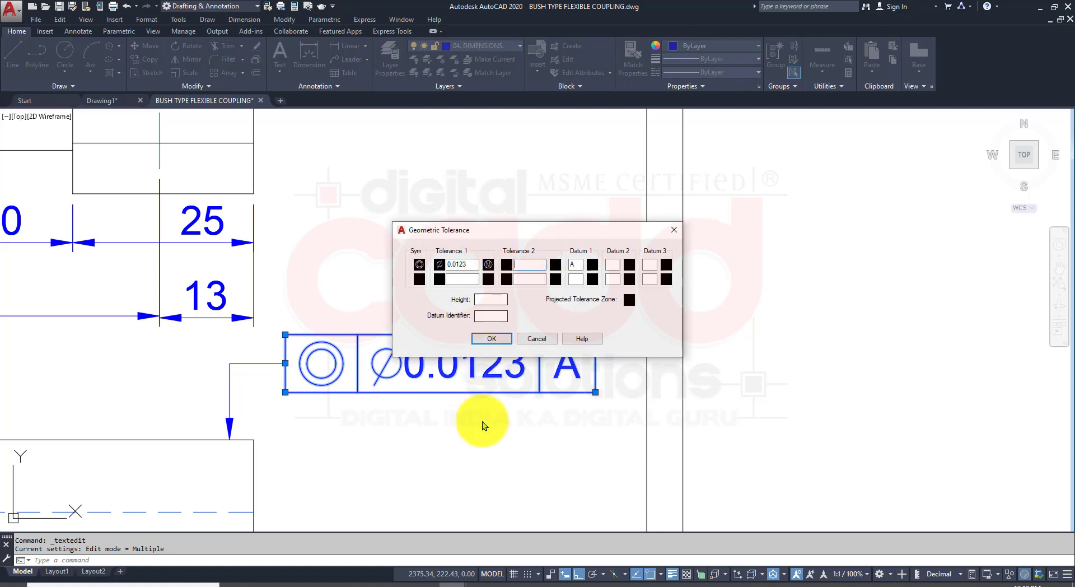
pyautogui.click(494, 336)
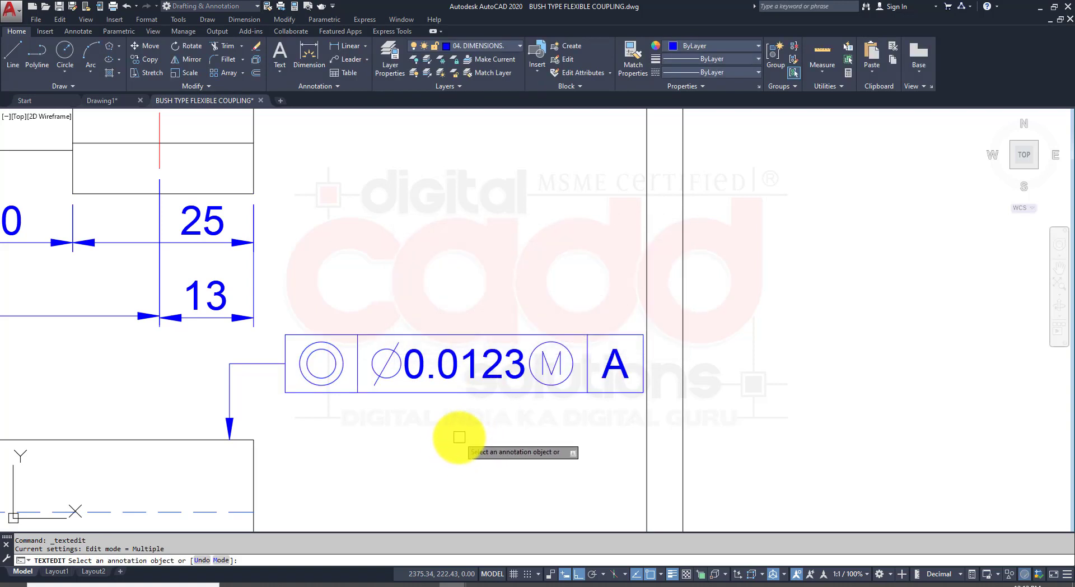
pyautogui.rightClick(840, 262)
pyautogui.click(857, 271)
# Start another geometric tolerance for the area around the concentricity frame
pyautogui.scroll(-3, 331, 396)
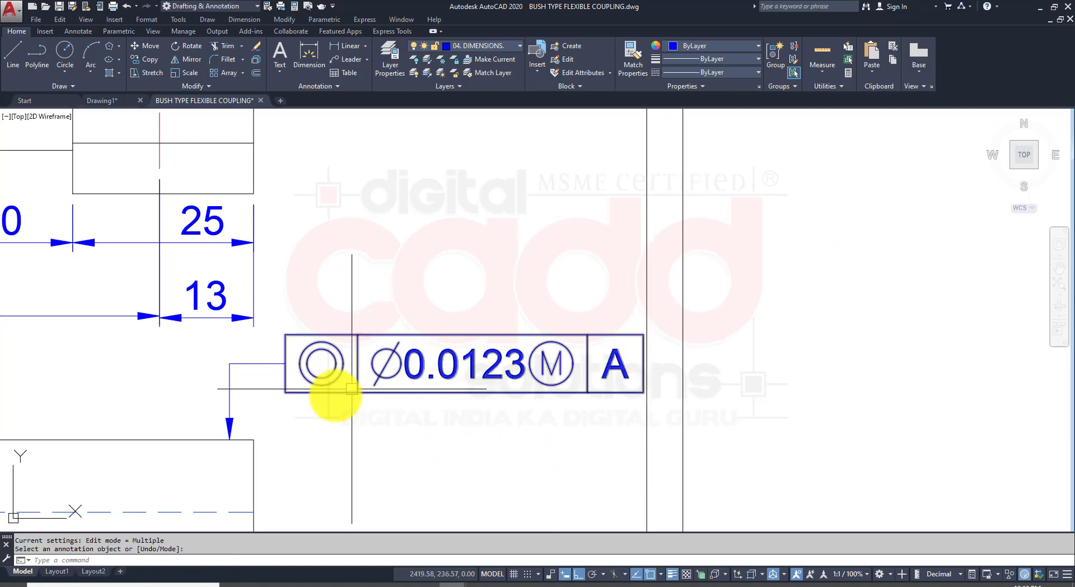
pyautogui.moveTo(347, 469)
pyautogui.mouseDown(button='middle')
pyautogui.moveTo(492, 384)
pyautogui.moveTo(471, 182)
pyautogui.moveTo(419, 500)
pyautogui.mouseUp(button='middle')
pyautogui.scroll(5, 442, 432)
pyautogui.scroll(-3, 401, 288)
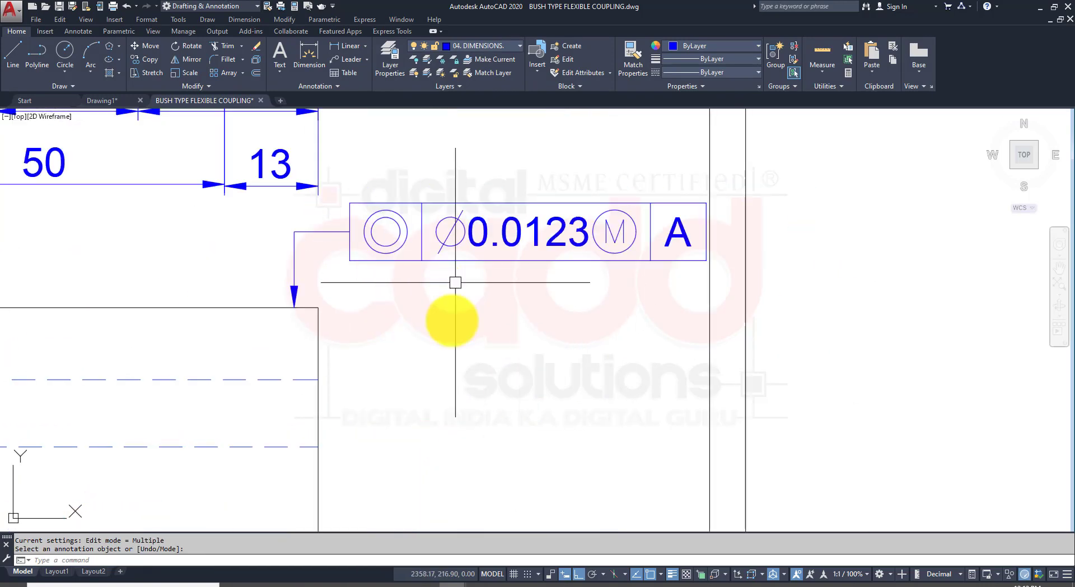
pyautogui.scroll(1, 358, 224)
pyautogui.click(244, 19)
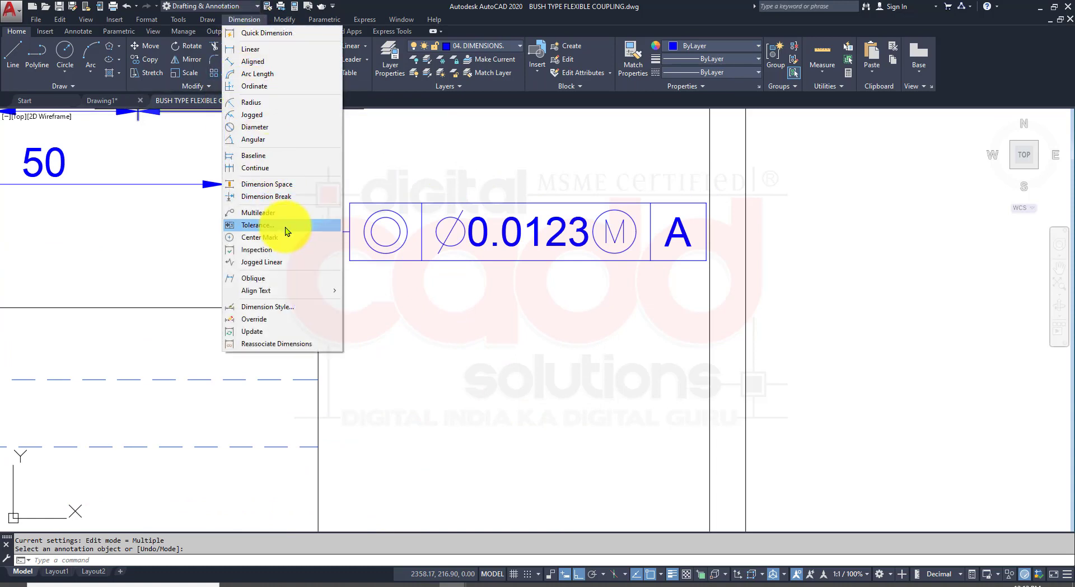